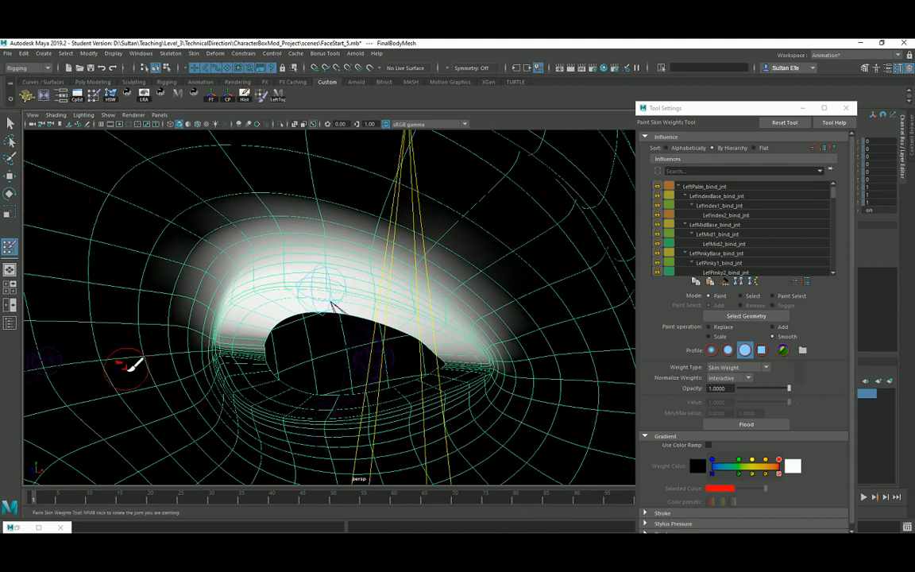
# Leave weight painting and scrub the blink animation to examine how the upper eyelid deforms around the eye.
pyautogui.click(9, 123)
pyautogui.keyDown('alt'); pyautogui.moveTo(244, 284); pyautogui.dragTo(113, 478, button='right'); pyautogui.keyUp('alt')
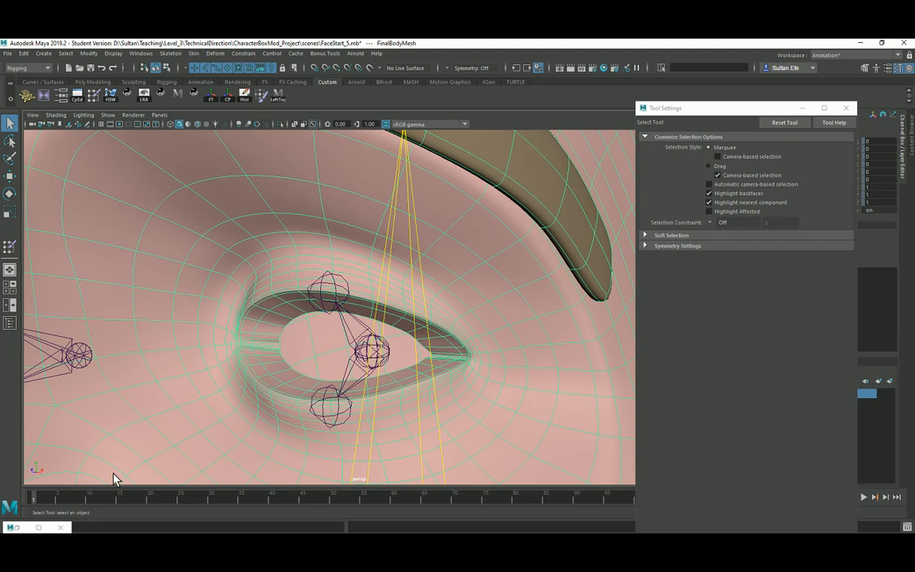
pyautogui.moveTo(43, 503); pyautogui.dragTo(89, 501)
pyautogui.keyDown('alt'); pyautogui.moveTo(294, 386); pyautogui.dragTo(262, 334); pyautogui.keyUp('alt')
pyautogui.click(107, 318)
pyautogui.moveTo(57, 502); pyautogui.dragTo(33, 501)
pyautogui.keyDown('alt'); pyautogui.moveTo(304, 420); pyautogui.dragTo(217, 307); pyautogui.keyUp('alt')
pyautogui.click(257, 310)
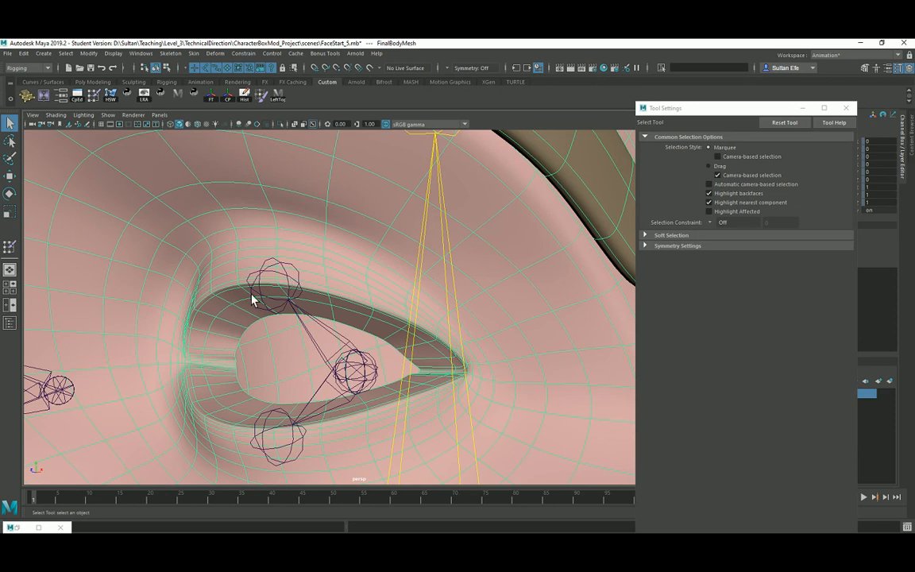
pyautogui.keyDown('alt'); pyautogui.moveTo(312, 302); pyautogui.dragTo(320, 288); pyautogui.keyUp('alt')
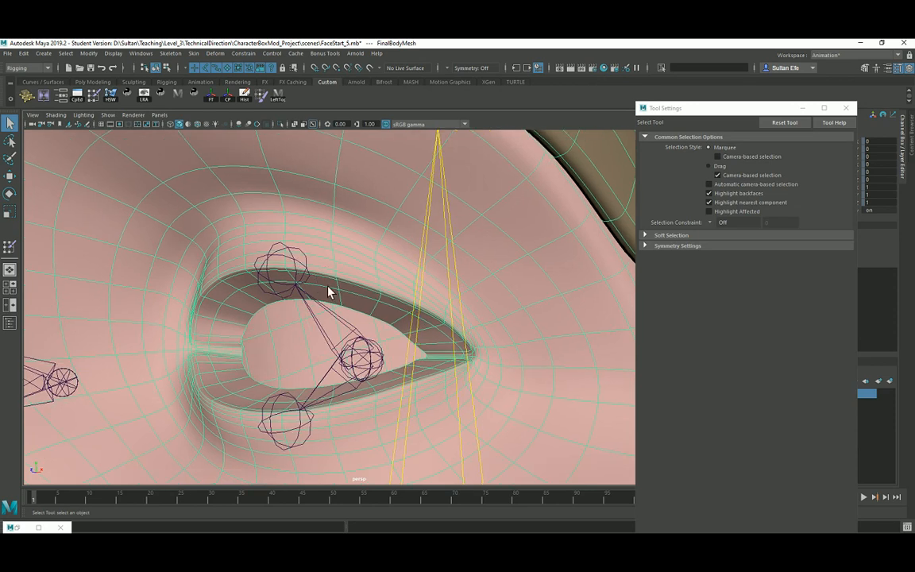
pyautogui.keyDown('alt'); pyautogui.moveTo(228, 299); pyautogui.dragTo(174, 282); pyautogui.keyUp('alt')
# Switch the body mesh to vertex component mode and clear the stray vertex selection.
pyautogui.click(10, 141)
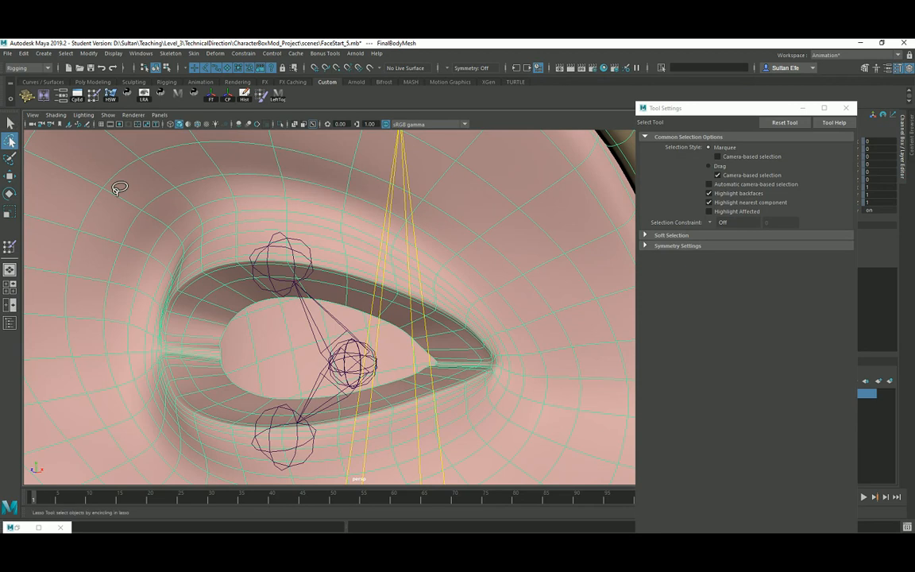
pyautogui.click(10, 158)
pyautogui.keyDown('alt'); pyautogui.moveTo(302, 275); pyautogui.dragTo(236, 265); pyautogui.keyUp('alt')
pyautogui.click(9, 124)
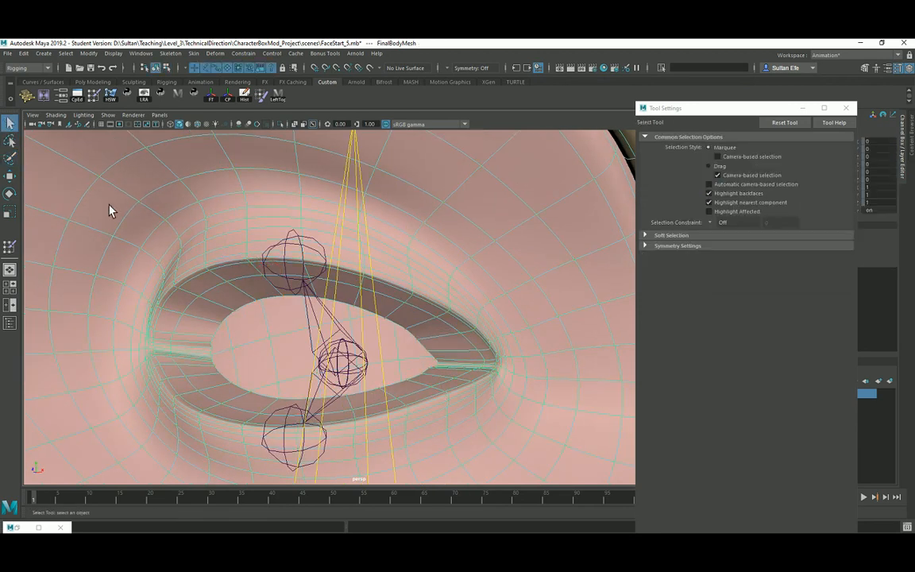
pyautogui.click(9, 158)
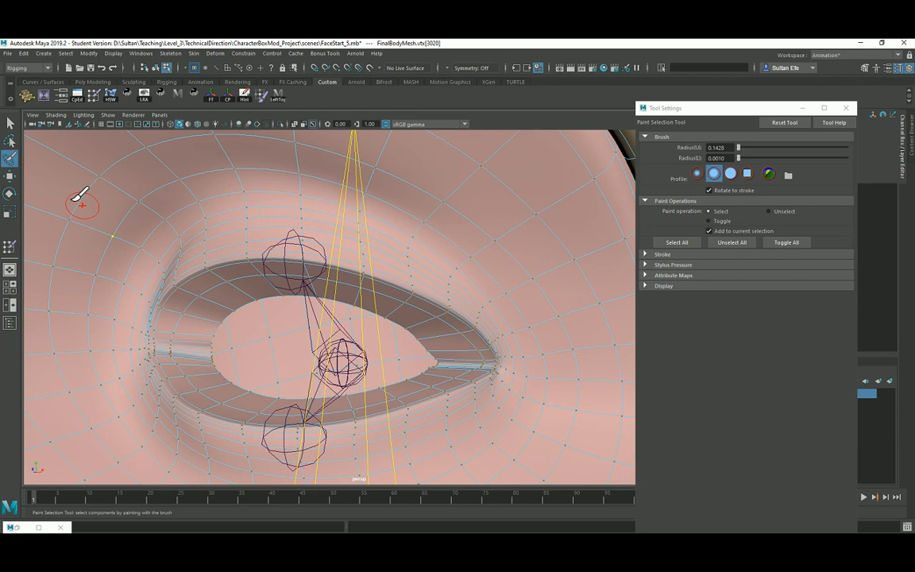
pyautogui.click(9, 124)
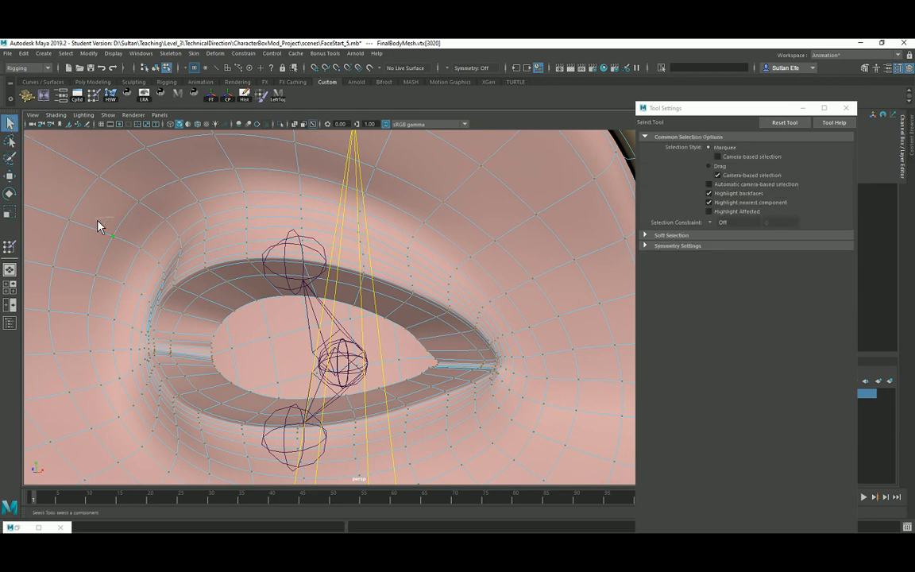
pyautogui.moveTo(98, 221); pyautogui.dragTo(74, 222, button='right')
pyautogui.keyDown('alt'); pyautogui.moveTo(133, 229); pyautogui.dragTo(133, 245); pyautogui.keyUp('alt')
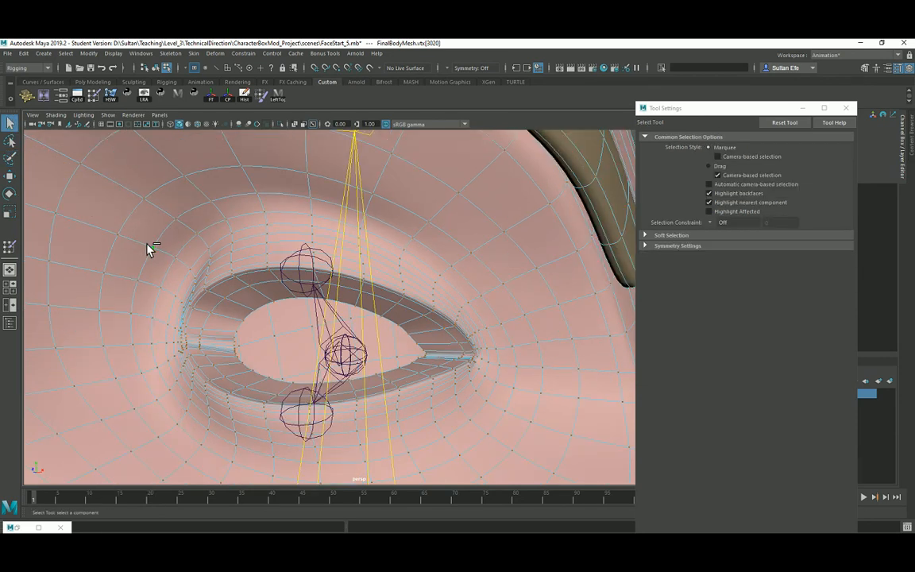
pyautogui.click(150, 247)
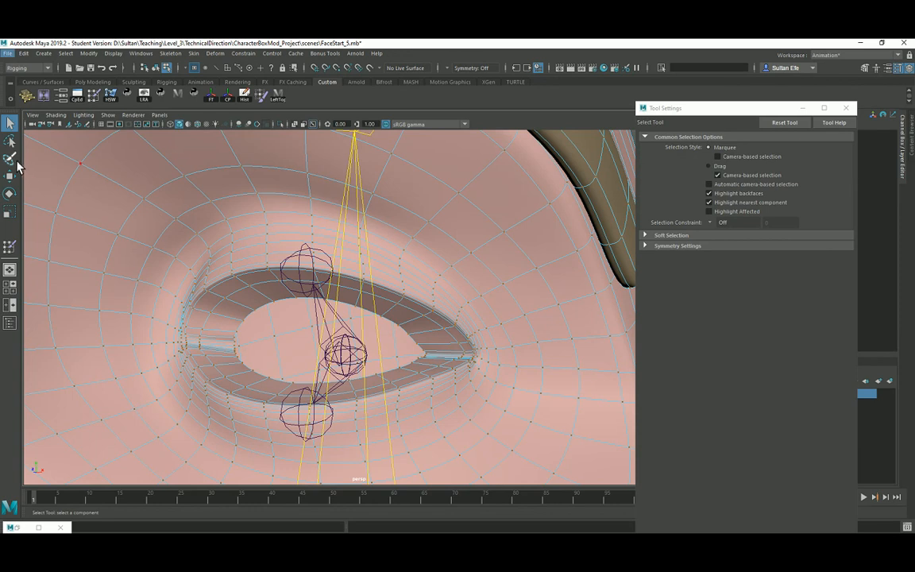
# Select the vertices along the upper eyelid rim and its inner edge with the Paint Selection Tool.
pyautogui.click(12, 159)
pyautogui.keyDown('alt'); pyautogui.moveTo(225, 261); pyautogui.dragTo(220, 282); pyautogui.keyUp('alt')
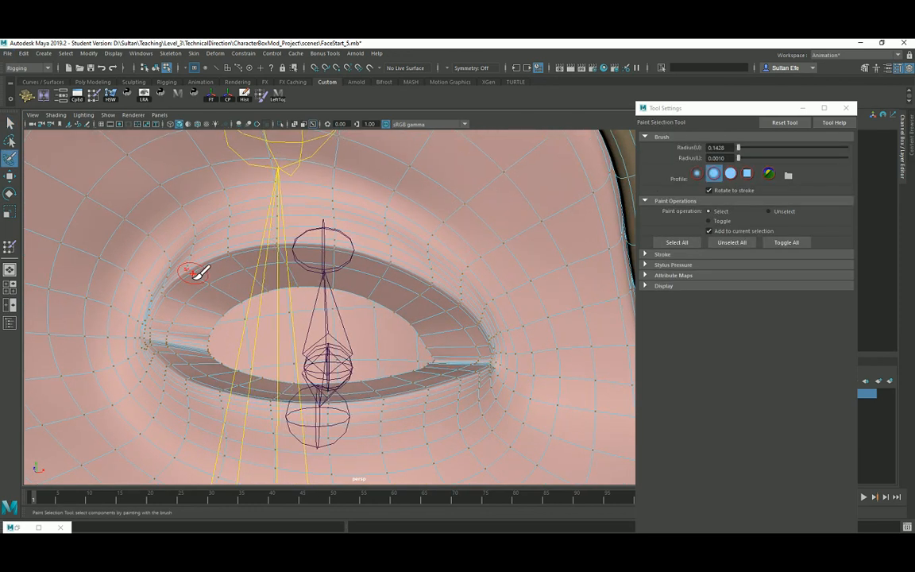
pyautogui.click(193, 271)
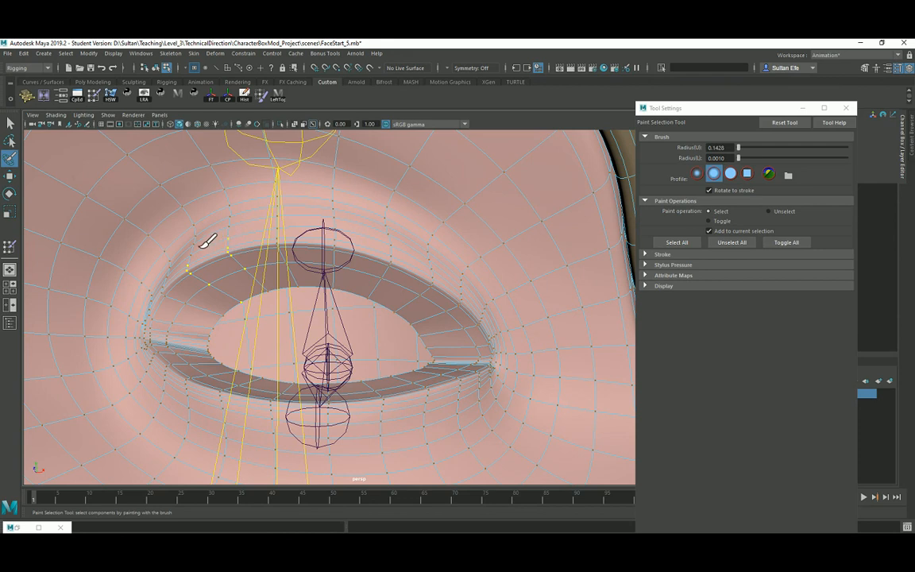
pyautogui.moveTo(201, 258)
pyautogui.mouseDown()
pyautogui.moveTo(267, 229)
pyautogui.moveTo(290, 258)
pyautogui.mouseUp()
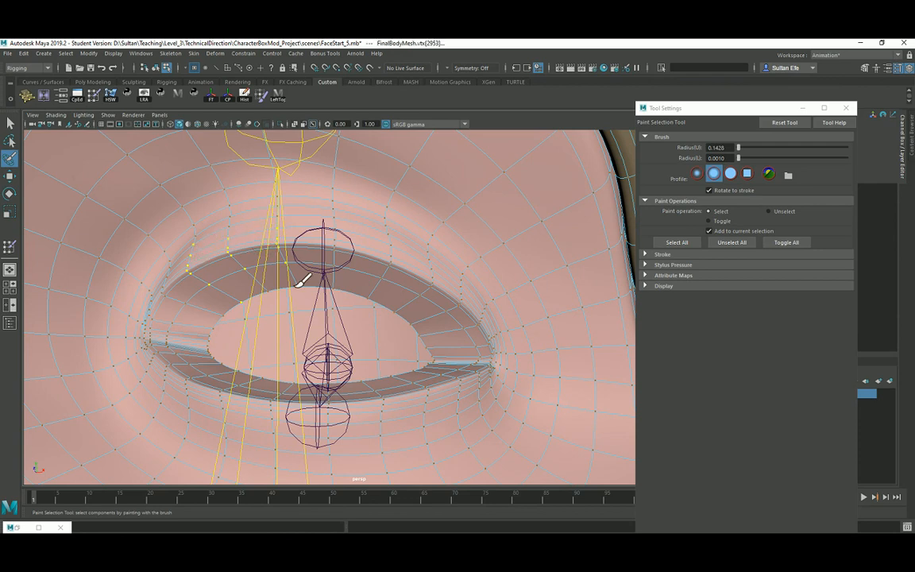
pyautogui.keyDown('alt'); pyautogui.moveTo(324, 285); pyautogui.dragTo(305, 304); pyautogui.keyUp('alt')
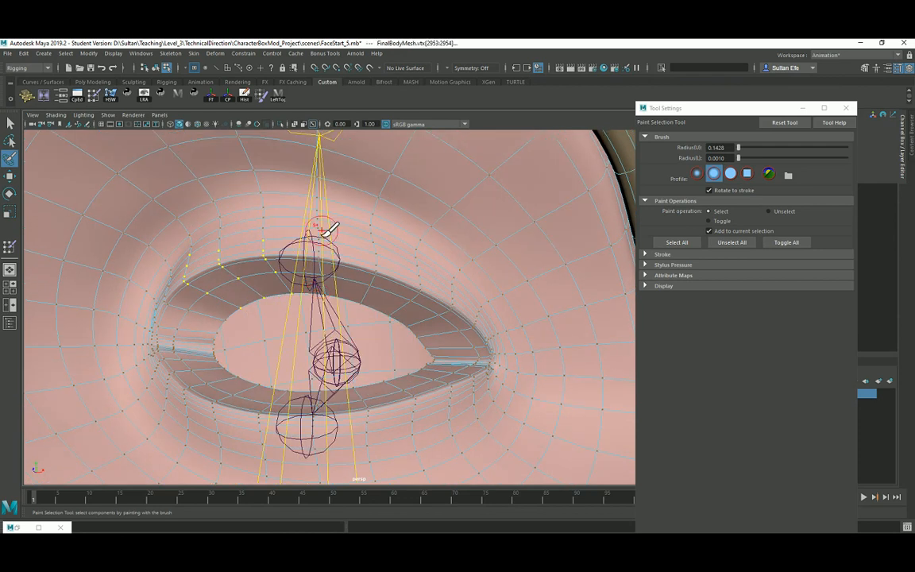
pyautogui.keyDown('alt'); pyautogui.moveTo(321, 237); pyautogui.dragTo(327, 262); pyautogui.keyUp('alt')
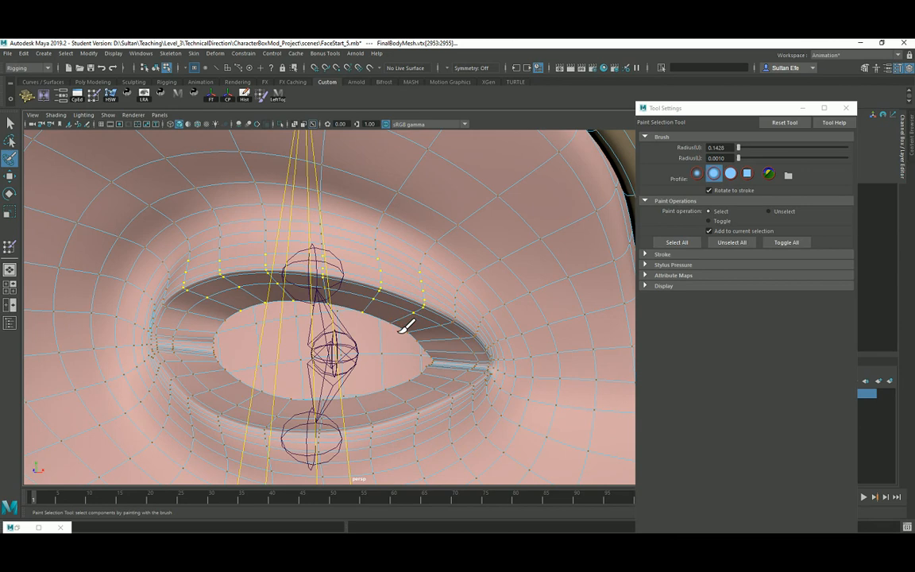
pyautogui.keyDown('alt'); pyautogui.moveTo(397, 325); pyautogui.dragTo(447, 297); pyautogui.keyUp('alt')
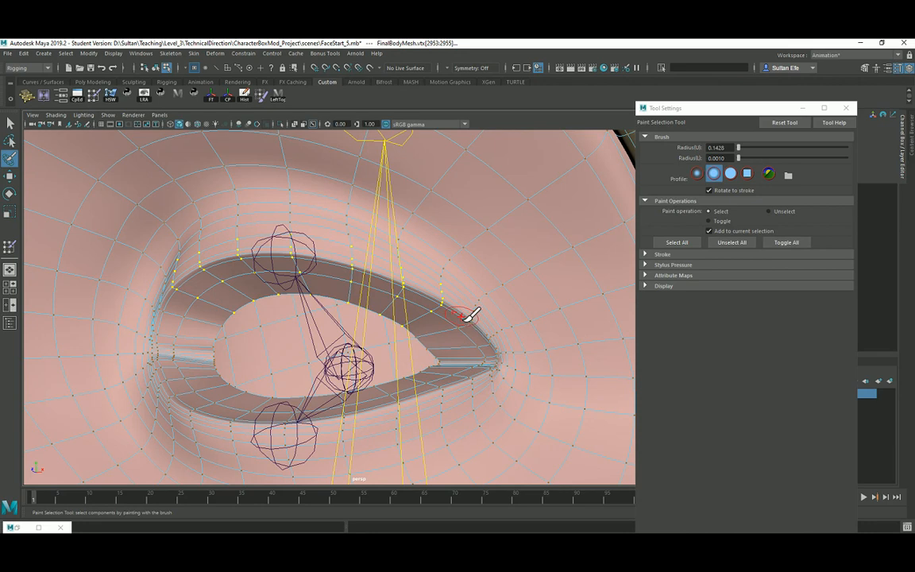
# Extend the painted vertex selection toward the outer eye corner and check the upper lid from several angles.
pyautogui.moveTo(459, 326)
pyautogui.keyDown('alt'); pyautogui.mouseDown()
pyautogui.moveTo(293, 298)
pyautogui.moveTo(341, 290)
pyautogui.moveTo(279, 276)
pyautogui.mouseUp(); pyautogui.keyUp('alt')
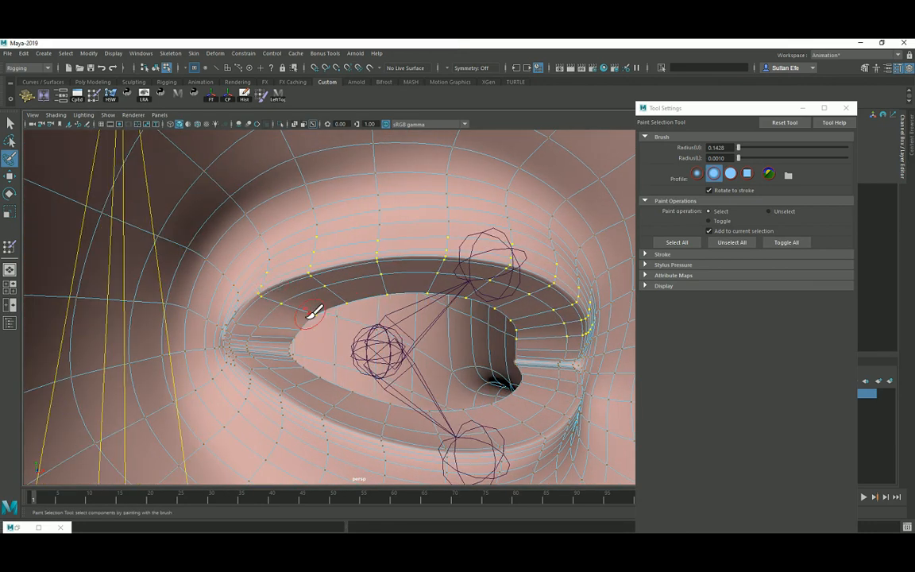
pyautogui.keyDown('alt'); pyautogui.moveTo(309, 317); pyautogui.dragTo(292, 268); pyautogui.keyUp('alt')
pyautogui.keyDown('alt'); pyautogui.moveTo(293, 268); pyautogui.dragTo(331, 325, button='right'); pyautogui.keyUp('alt')
pyautogui.keyDown('alt'); pyautogui.moveTo(331, 325); pyautogui.dragTo(312, 334, button='middle'); pyautogui.keyUp('alt')
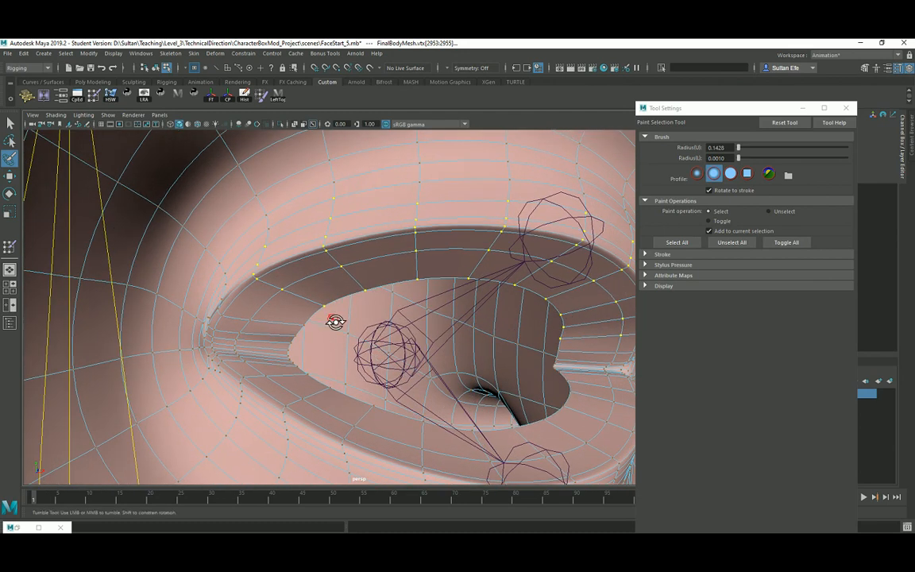
pyautogui.keyDown('alt'); pyautogui.moveTo(238, 314); pyautogui.dragTo(250, 308); pyautogui.keyUp('alt')
pyautogui.keyDown('alt'); pyautogui.moveTo(249, 308); pyautogui.dragTo(248, 327, button='right'); pyautogui.keyUp('alt')
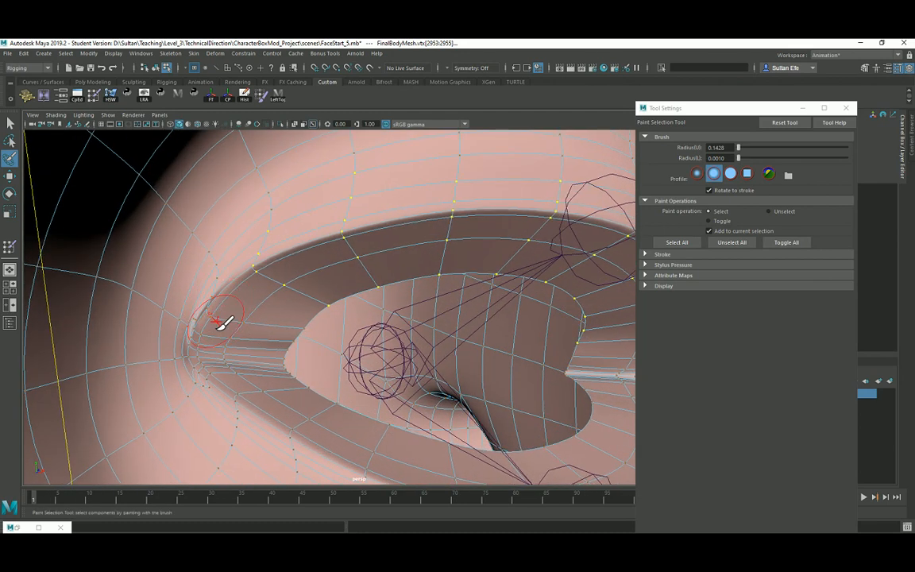
pyautogui.moveTo(266, 321)
pyautogui.keyDown('alt'); pyautogui.mouseDown()
pyautogui.moveTo(363, 332)
pyautogui.moveTo(359, 272)
pyautogui.mouseUp(); pyautogui.keyUp('alt')
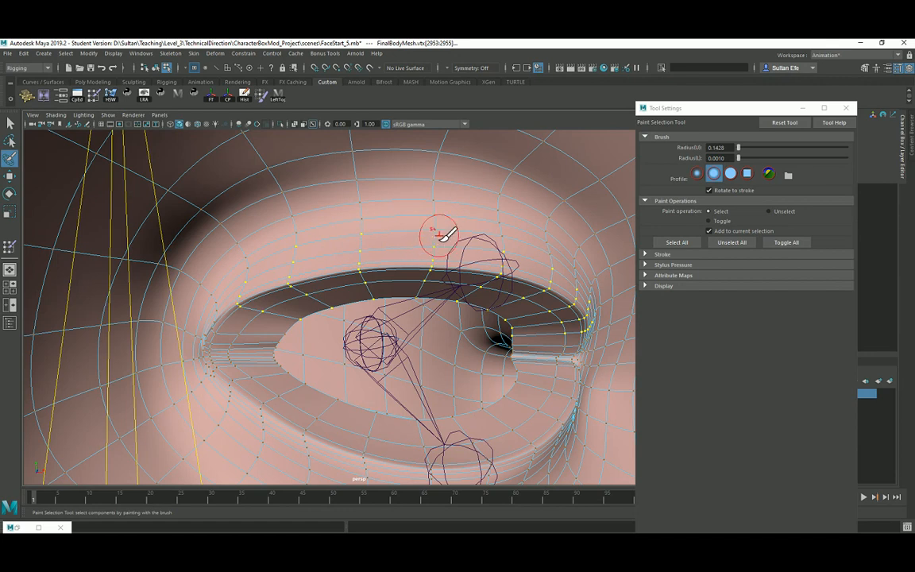
pyautogui.moveTo(439, 237)
pyautogui.keyDown('alt'); pyautogui.mouseDown()
pyautogui.moveTo(465, 255)
pyautogui.moveTo(451, 247)
pyautogui.mouseUp(); pyautogui.keyUp('alt')
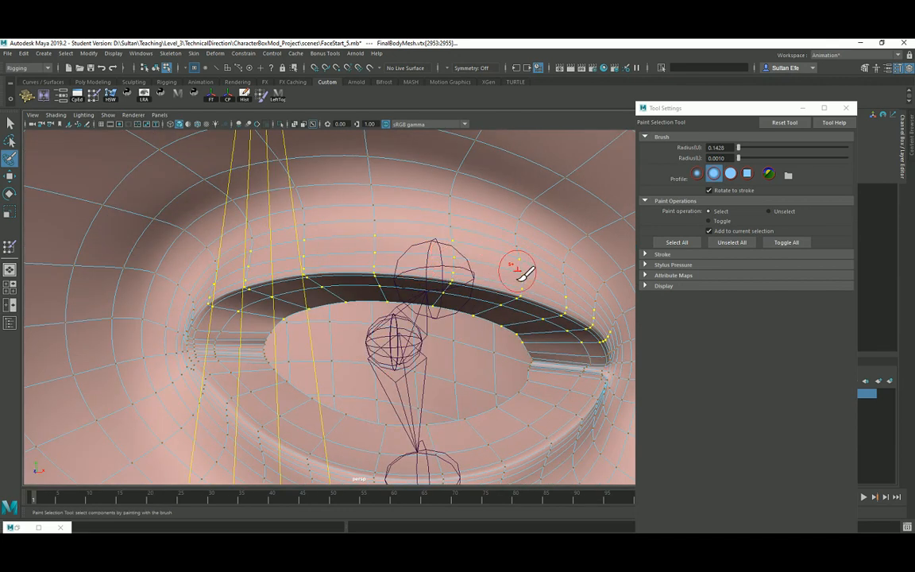
pyautogui.keyDown('alt'); pyautogui.moveTo(523, 271); pyautogui.dragTo(490, 292); pyautogui.keyUp('alt')
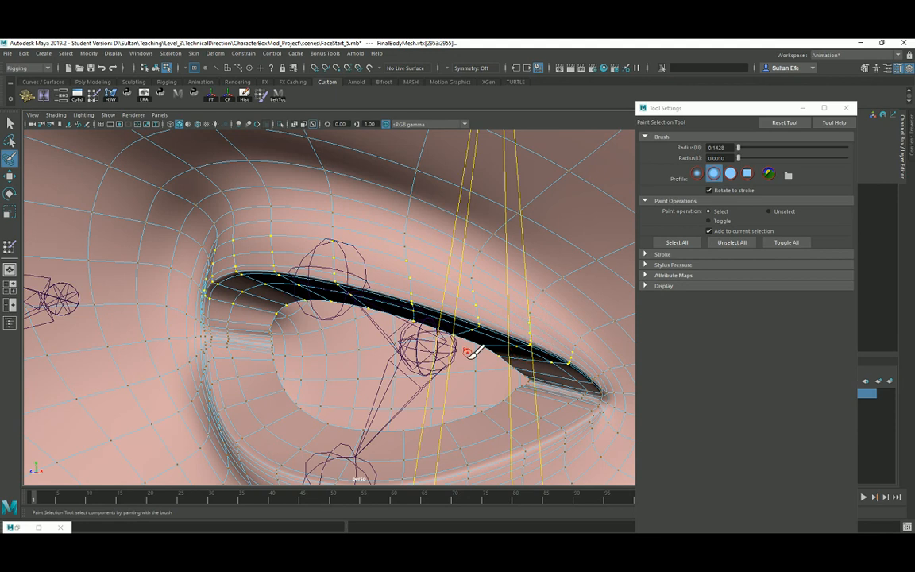
pyautogui.moveTo(475, 352)
pyautogui.keyDown('alt'); pyautogui.mouseDown()
pyautogui.moveTo(457, 356)
pyautogui.moveTo(484, 351)
pyautogui.moveTo(453, 350)
pyautogui.mouseUp(); pyautogui.keyUp('alt')
# Flood the selected upper-lid vertices with the left top eyelid joint's skin weight using Add at value 1.0.
pyautogui.click(9, 248)
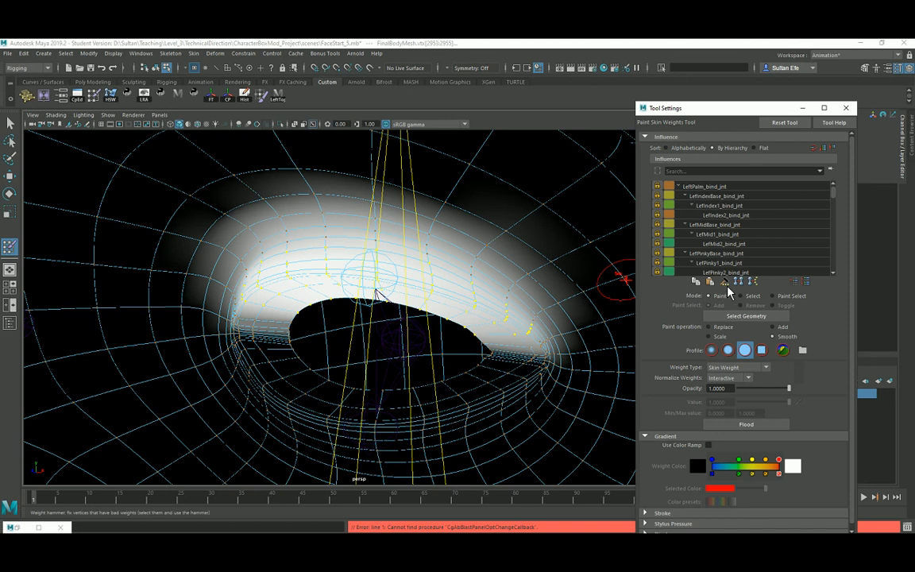
pyautogui.keyDown('alt'); pyautogui.moveTo(416, 296); pyautogui.dragTo(421, 296); pyautogui.keyUp('alt')
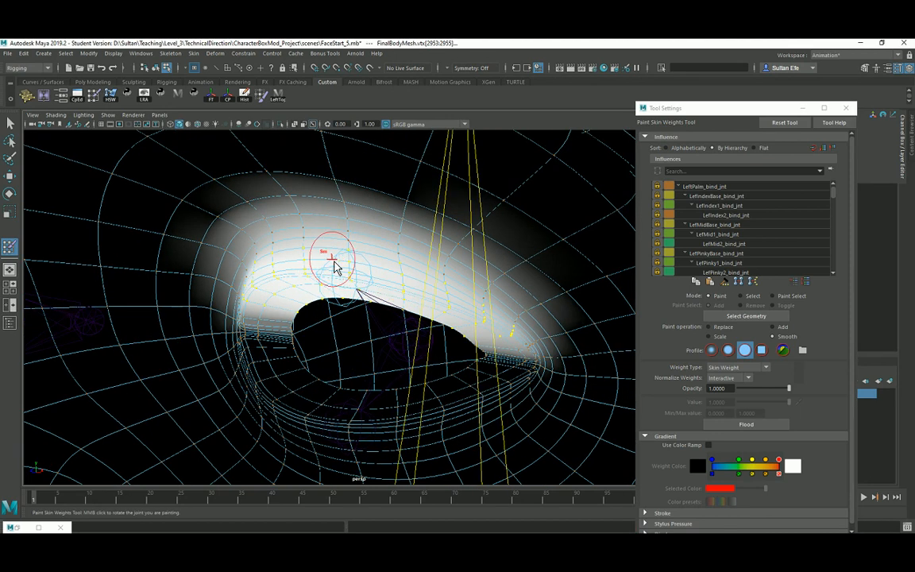
pyautogui.moveTo(336, 265); pyautogui.dragTo(340, 238, button='right')
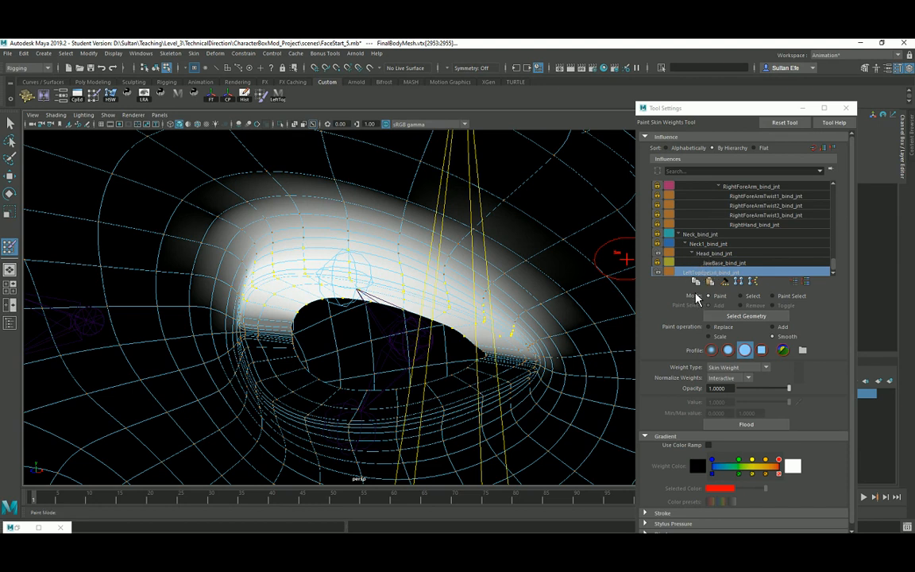
pyautogui.click(773, 327)
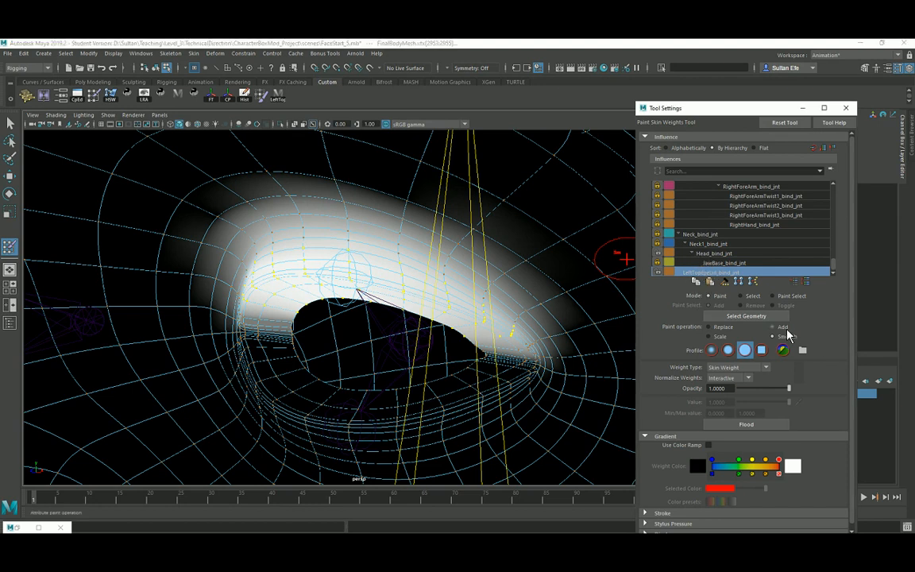
pyautogui.click(743, 424)
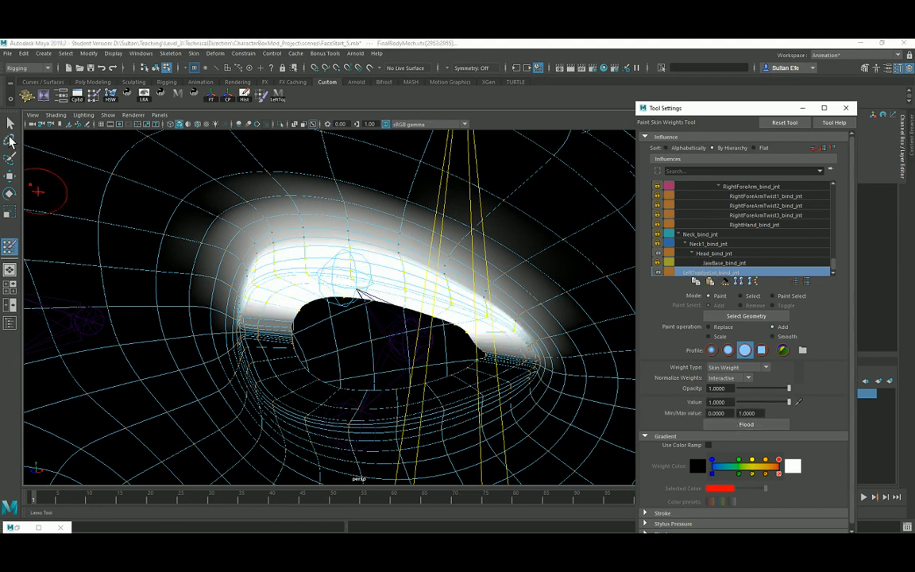
# Return to object mode and scrub the blink to examine the reweighted lid, especially the crease near the outer corner.
pyautogui.click(9, 123)
pyautogui.press('F8')
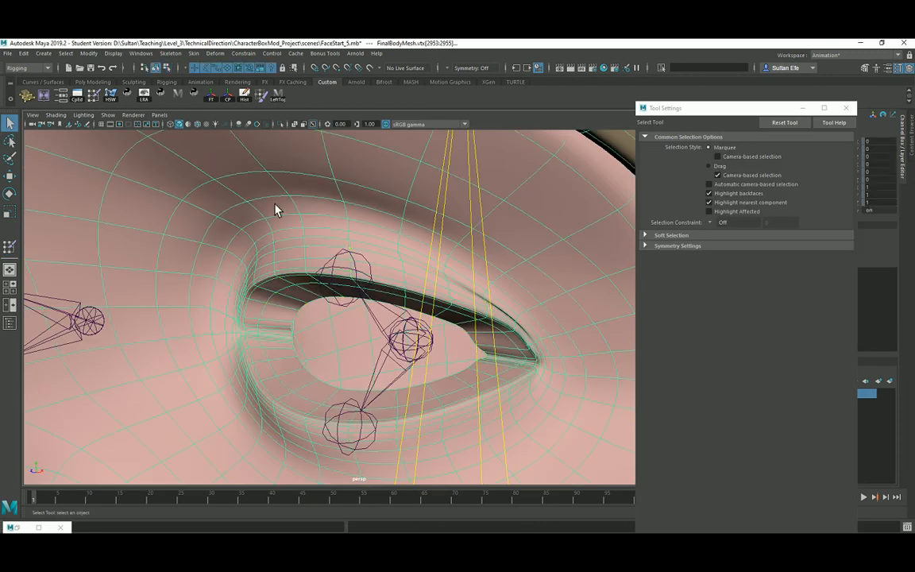
pyautogui.moveTo(44, 501); pyautogui.dragTo(77, 505)
pyautogui.keyDown('alt'); pyautogui.moveTo(323, 317); pyautogui.dragTo(379, 357); pyautogui.keyUp('alt')
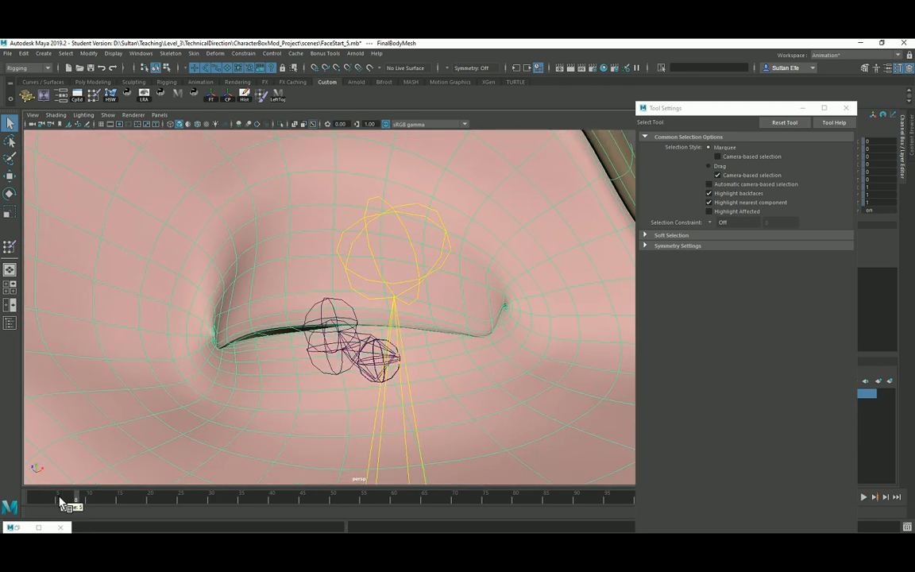
pyautogui.moveTo(71, 499)
pyautogui.mouseDown()
pyautogui.moveTo(41, 497)
pyautogui.moveTo(58, 499)
pyautogui.mouseUp()
pyautogui.keyDown('alt'); pyautogui.moveTo(403, 349); pyautogui.dragTo(450, 334); pyautogui.keyUp('alt')
pyautogui.moveTo(51, 500); pyautogui.dragTo(34, 497)
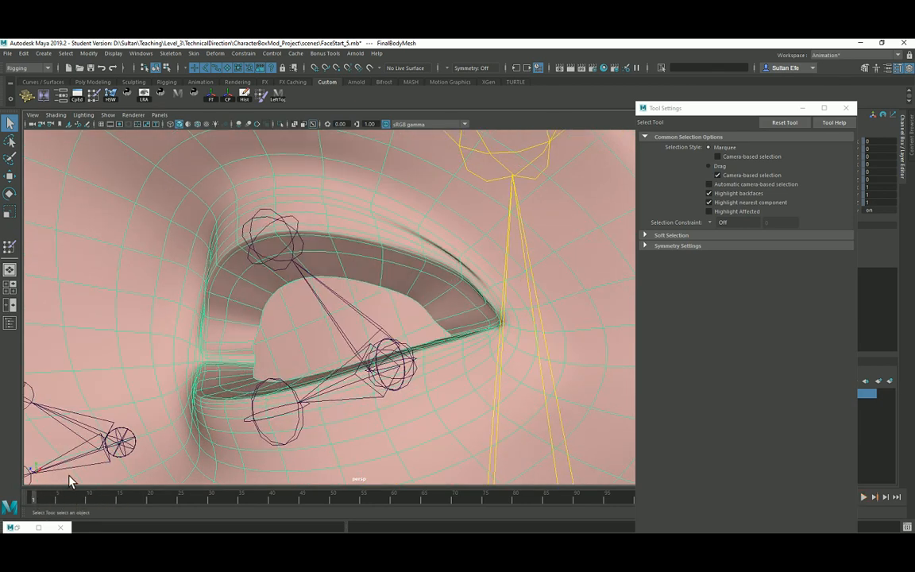
pyautogui.keyDown('alt'); pyautogui.moveTo(319, 336); pyautogui.dragTo(283, 330); pyautogui.keyUp('alt')
pyautogui.keyDown('alt'); pyautogui.moveTo(284, 330); pyautogui.dragTo(435, 316, button='right'); pyautogui.keyUp('alt')
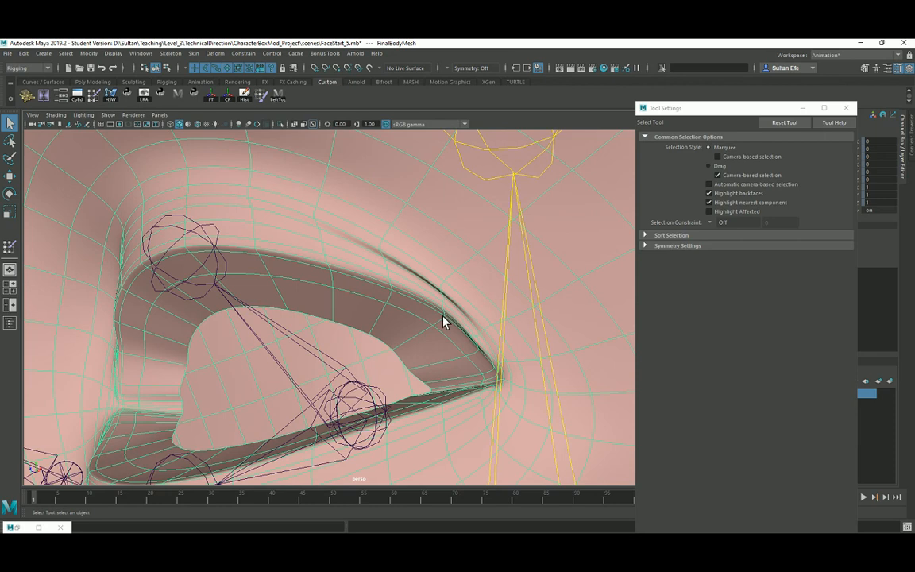
# Resume the Paint Skin Weights Tool on the body mesh and set the paint operation to Smooth.
pyautogui.click(9, 246)
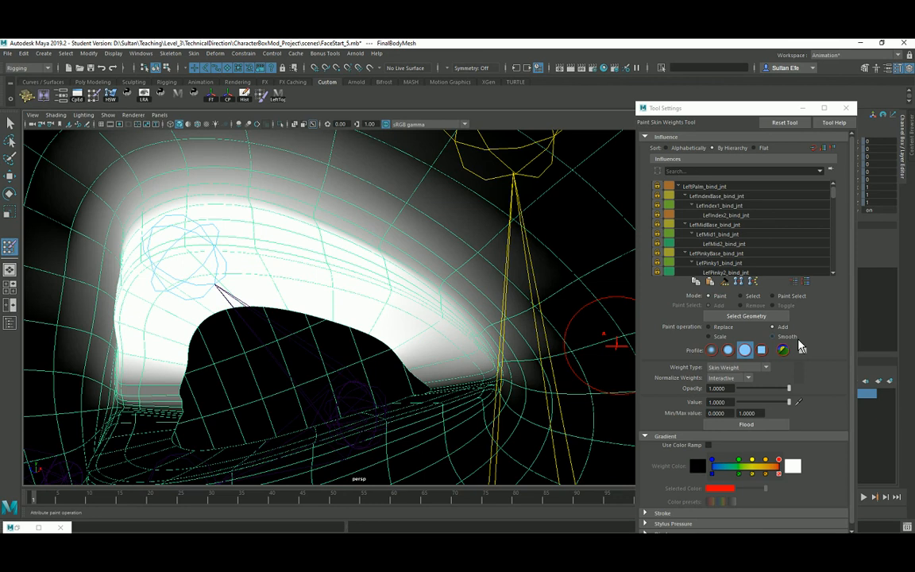
pyautogui.click(789, 337)
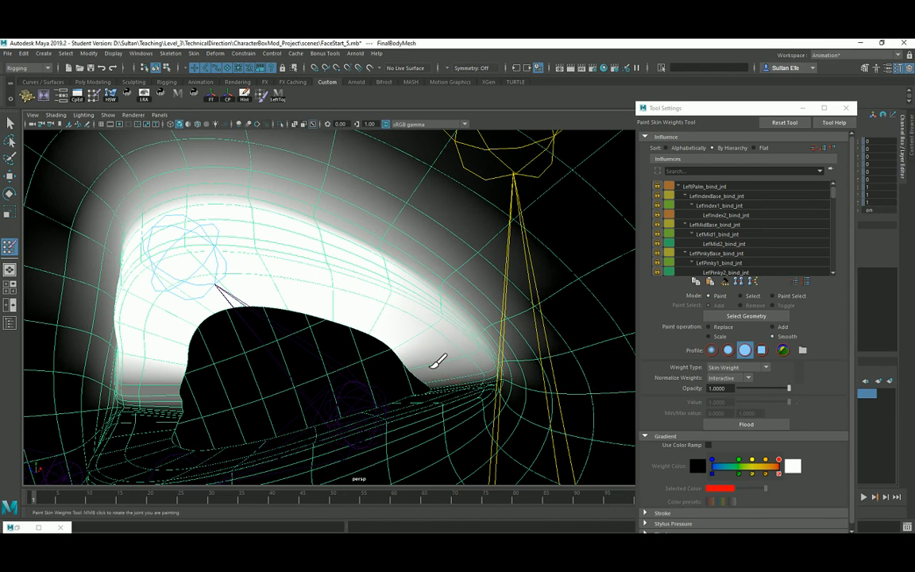
pyautogui.scroll(-3, 404, 347)
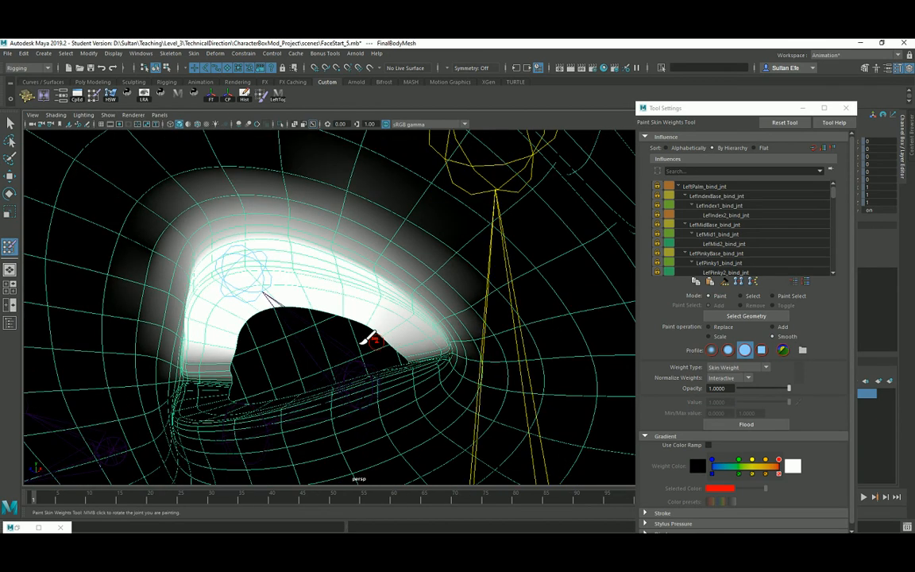
pyautogui.moveTo(371, 340)
pyautogui.keyDown('alt'); pyautogui.mouseDown()
pyautogui.moveTo(419, 326)
pyautogui.moveTo(276, 300)
pyautogui.moveTo(261, 321)
pyautogui.mouseUp(); pyautogui.keyUp('alt')
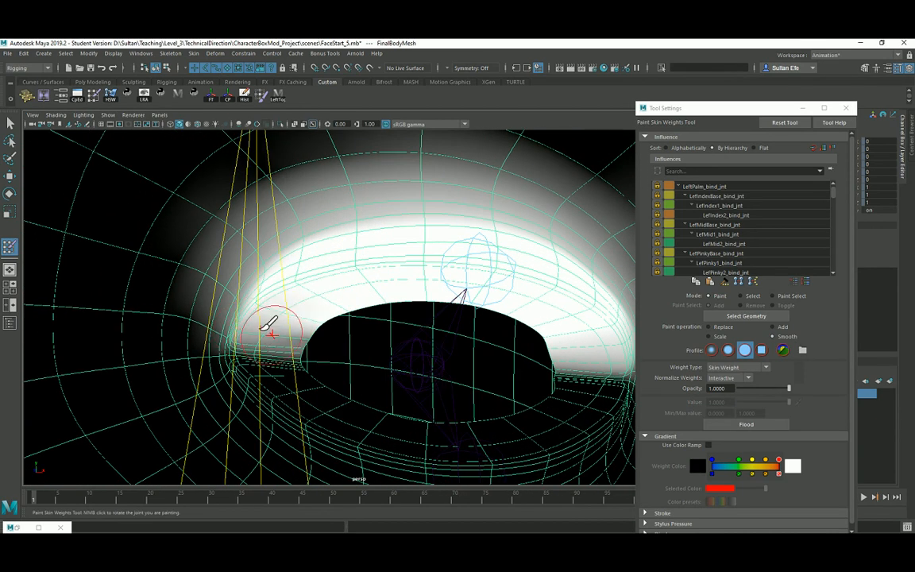
pyautogui.keyDown('alt'); pyautogui.moveTo(319, 337); pyautogui.dragTo(316, 339); pyautogui.keyUp('alt')
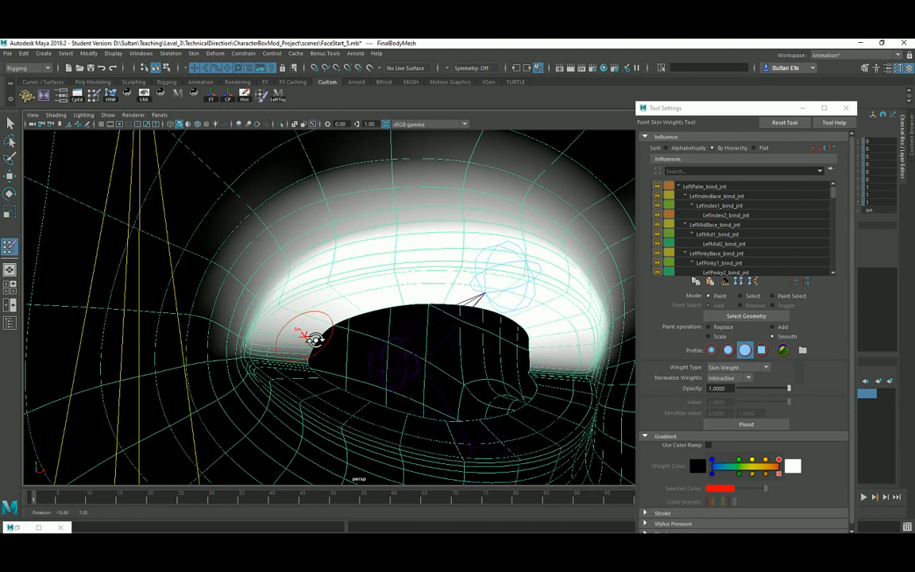
# Scrub through the blink and examine the left upper lid's weight falloff from several angles.
pyautogui.moveTo(51, 501); pyautogui.dragTo(92, 502)
pyautogui.keyDown('alt'); pyautogui.moveTo(358, 364); pyautogui.dragTo(225, 274); pyautogui.keyUp('alt')
pyautogui.moveTo(49, 501); pyautogui.dragTo(26, 500)
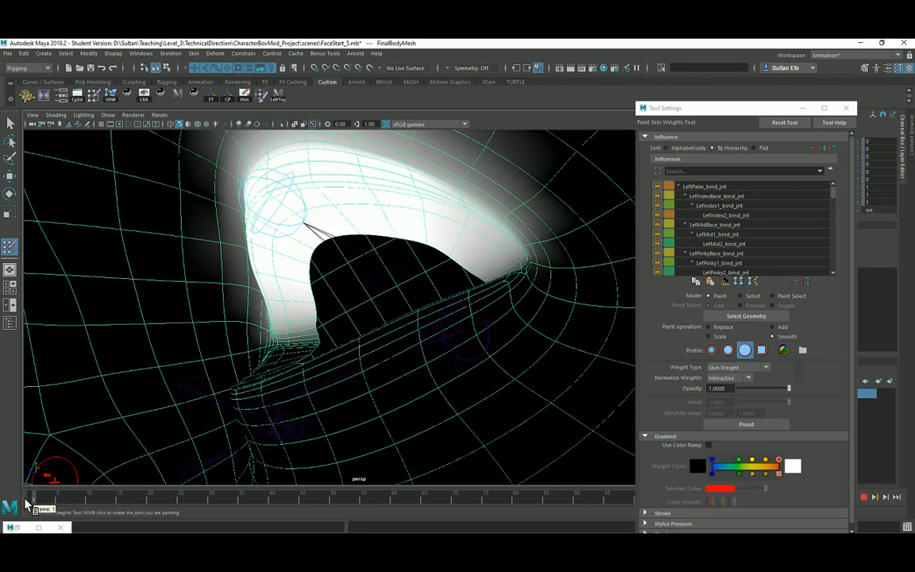
pyautogui.moveTo(245, 290)
pyautogui.keyDown('alt'); pyautogui.mouseDown()
pyautogui.moveTo(286, 373)
pyautogui.moveTo(292, 358)
pyautogui.moveTo(306, 360)
pyautogui.mouseUp(); pyautogui.keyUp('alt')
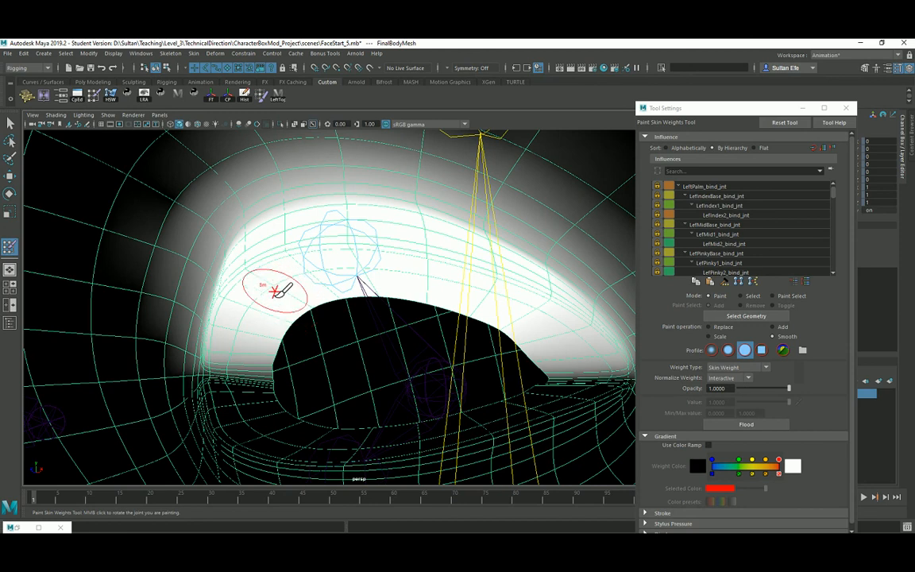
pyautogui.keyDown('alt'); pyautogui.moveTo(239, 312); pyautogui.dragTo(270, 322); pyautogui.keyUp('alt')
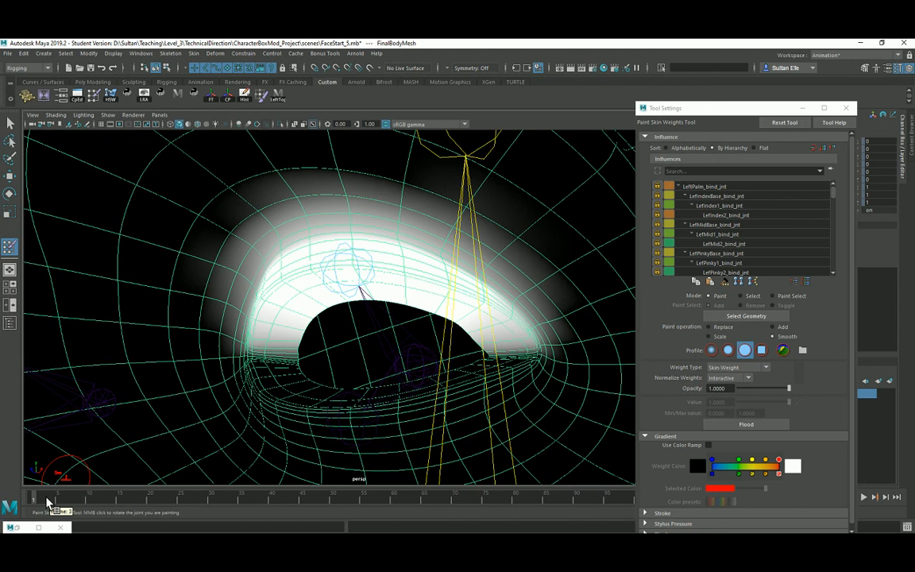
pyautogui.keyDown('alt'); pyautogui.moveTo(40, 496); pyautogui.dragTo(316, 277); pyautogui.keyUp('alt')
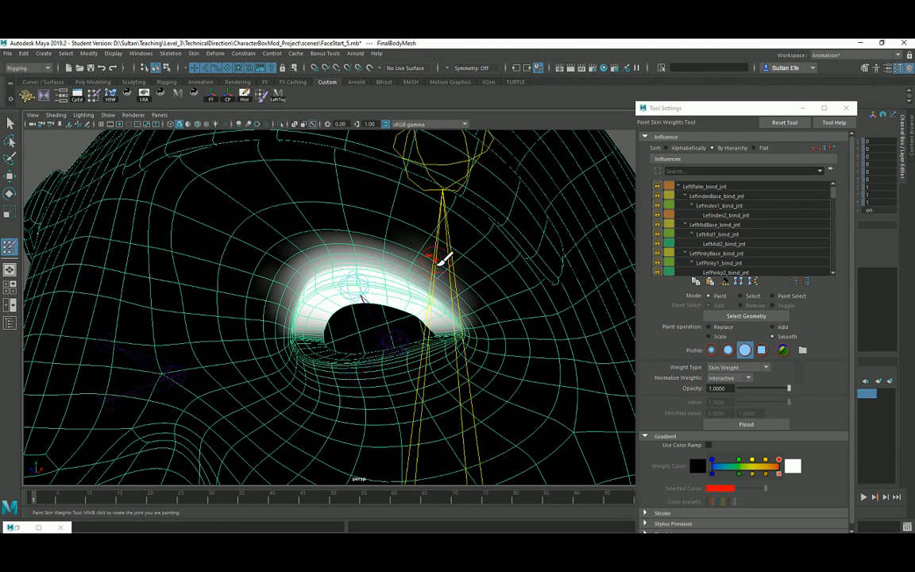
# Make the head joint the active influence and try flooding its skin weights with Smooth at opacity 1.0.
pyautogui.click(439, 268)
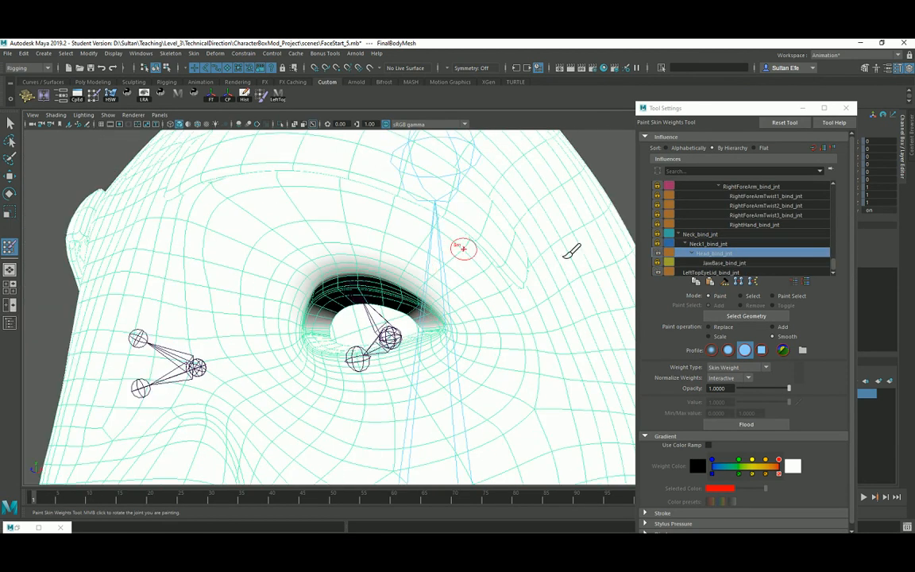
pyautogui.scroll(-3, 277, 236)
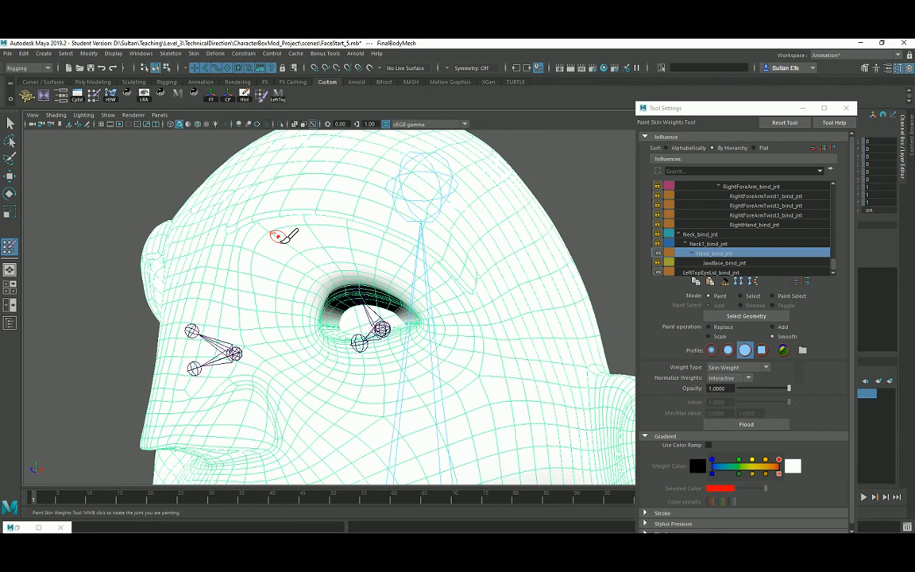
pyautogui.keyDown('alt'); pyautogui.moveTo(404, 298); pyautogui.dragTo(409, 321); pyautogui.keyUp('alt')
pyautogui.keyDown('alt'); pyautogui.moveTo(409, 321); pyautogui.dragTo(397, 373, button='right'); pyautogui.keyUp('alt')
pyautogui.click(763, 425)
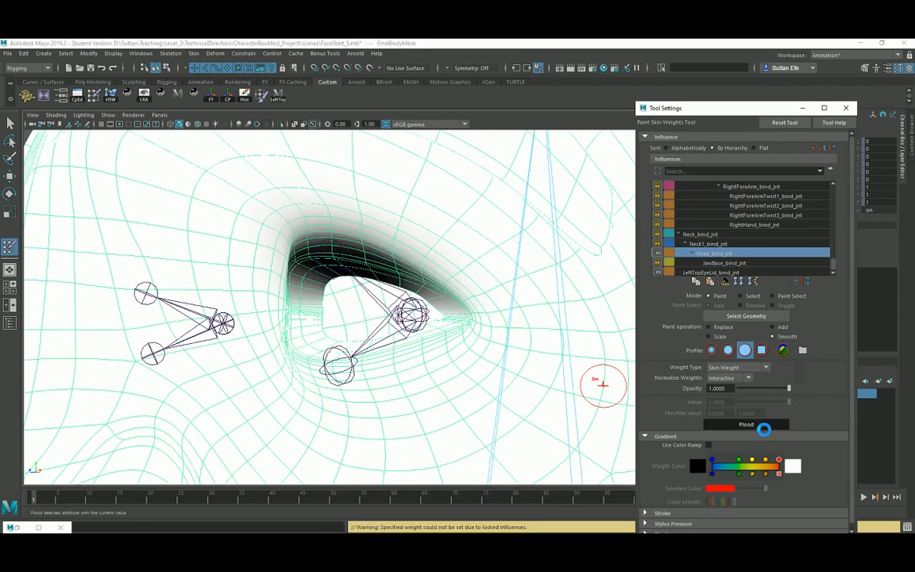
# Examine the head joint's smoothed weights around the eye, jaw, ear and neck.
pyautogui.scroll(-5, 381, 314)
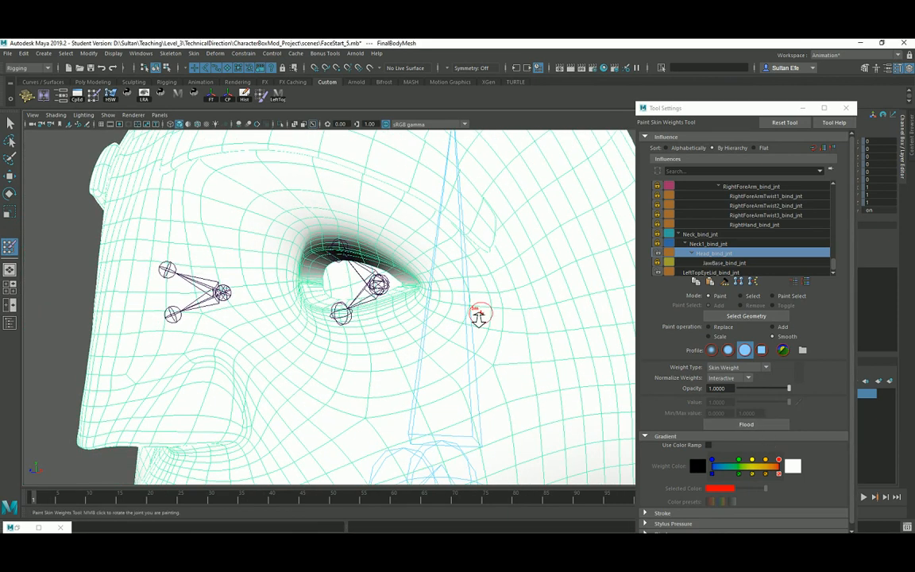
pyautogui.moveTo(410, 309); pyautogui.dragTo(363, 260)
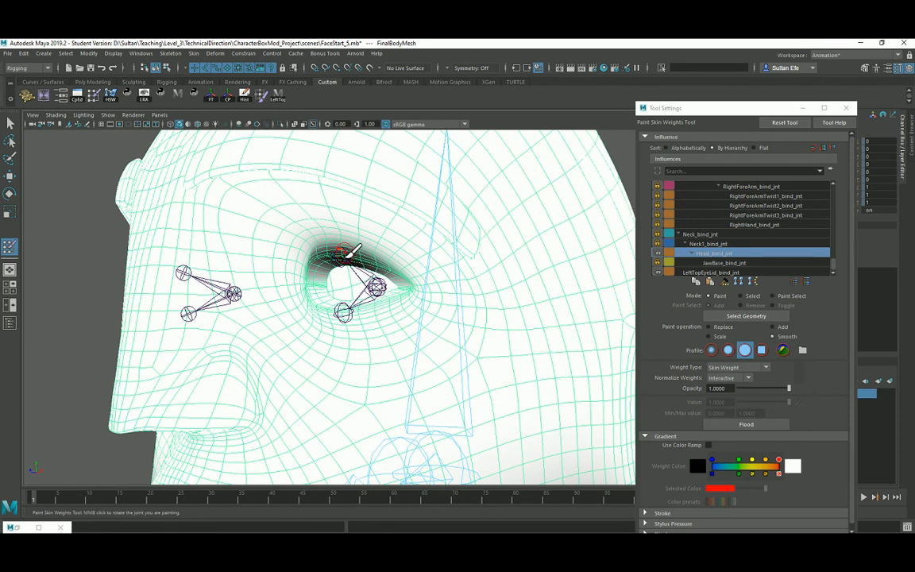
pyautogui.scroll(-6, 397, 306)
pyautogui.keyDown('alt'); pyautogui.moveTo(423, 290); pyautogui.dragTo(343, 297); pyautogui.keyUp('alt')
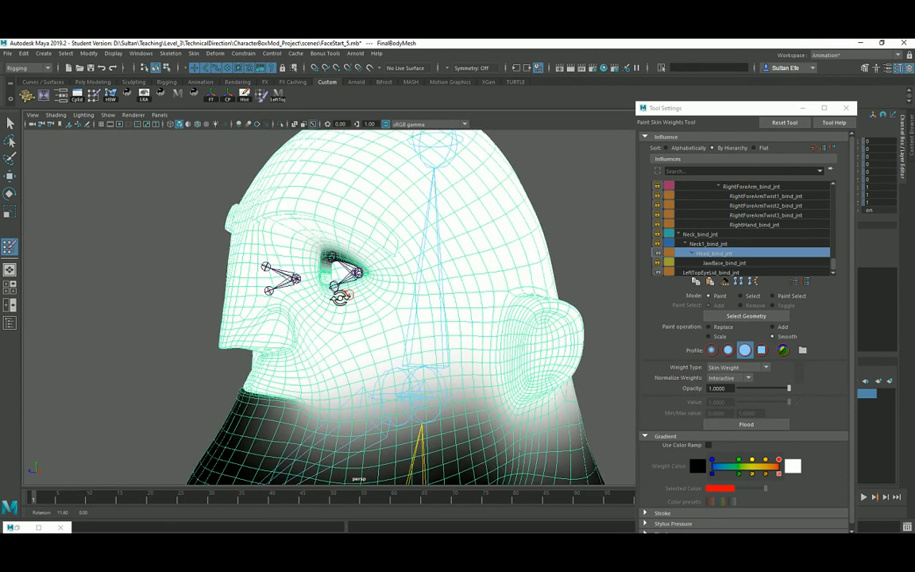
pyautogui.scroll(-3, 393, 326)
pyautogui.keyDown('alt'); pyautogui.moveTo(413, 307); pyautogui.dragTo(414, 272, button='middle'); pyautogui.keyUp('alt')
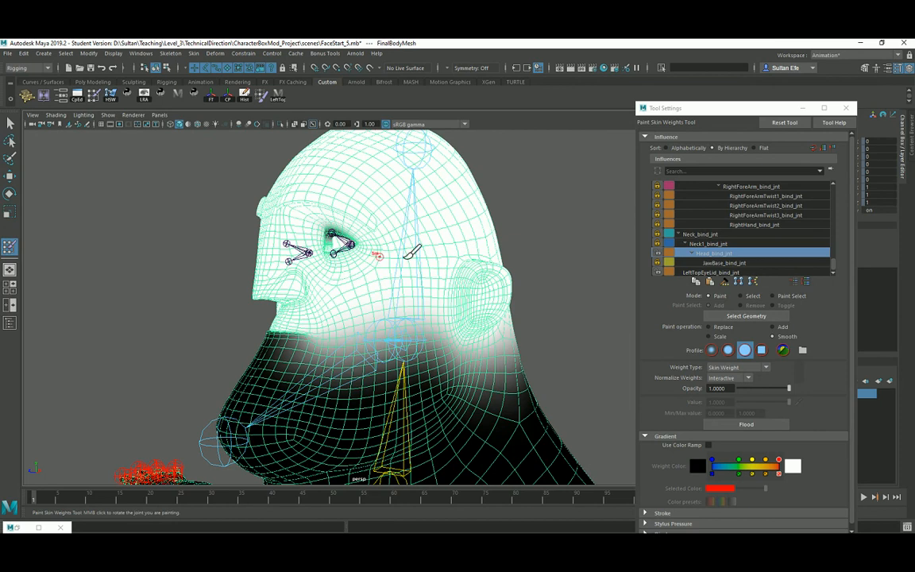
pyautogui.keyDown('alt'); pyautogui.moveTo(402, 257); pyautogui.dragTo(404, 292, button='middle'); pyautogui.keyUp('alt')
pyautogui.keyDown('alt'); pyautogui.moveTo(382, 254); pyautogui.dragTo(403, 315, button='right'); pyautogui.keyUp('alt')
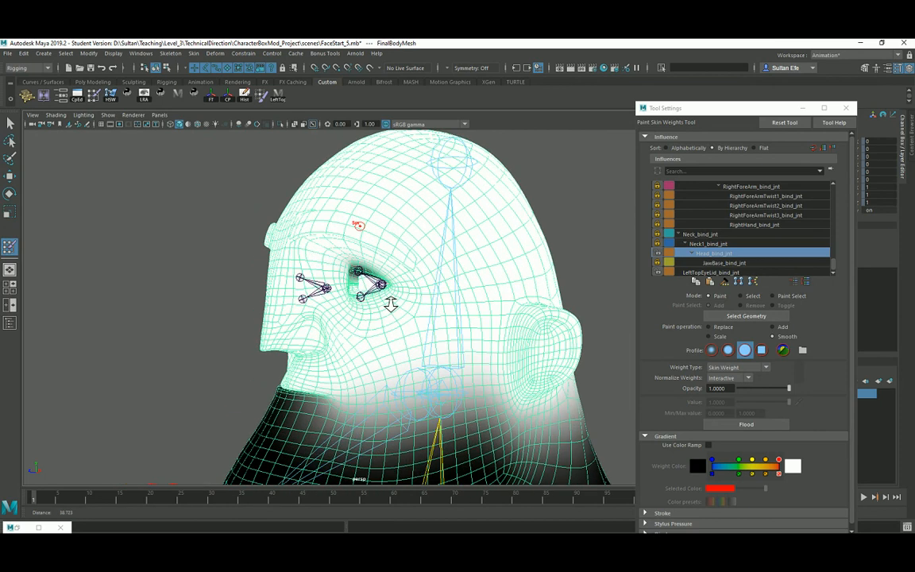
pyautogui.keyDown('alt'); pyautogui.moveTo(398, 307); pyautogui.dragTo(388, 310, button='middle'); pyautogui.keyUp('alt')
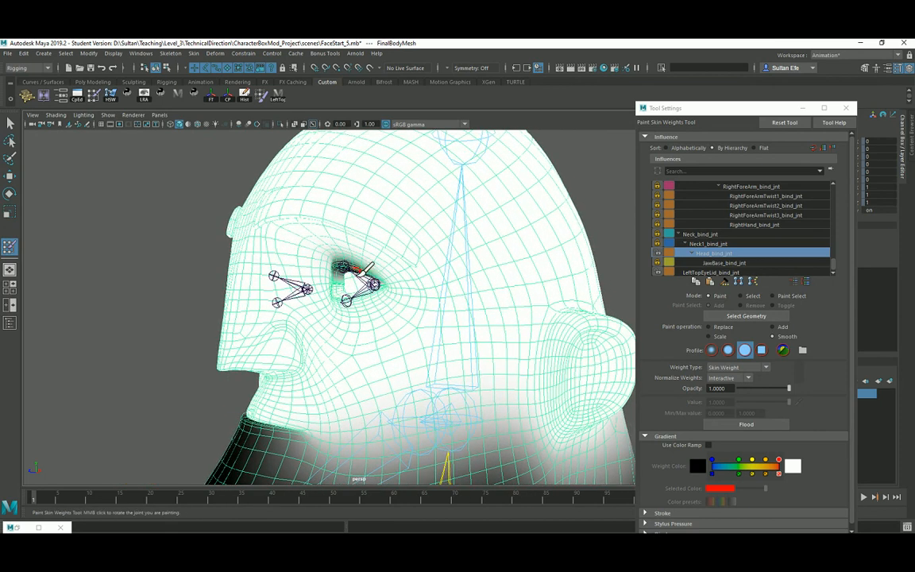
# Switch the influence to the left top eyelid joint and check its weights along the jaw and behind the ear.
pyautogui.rightClick(347, 273)
pyautogui.click(355, 246)
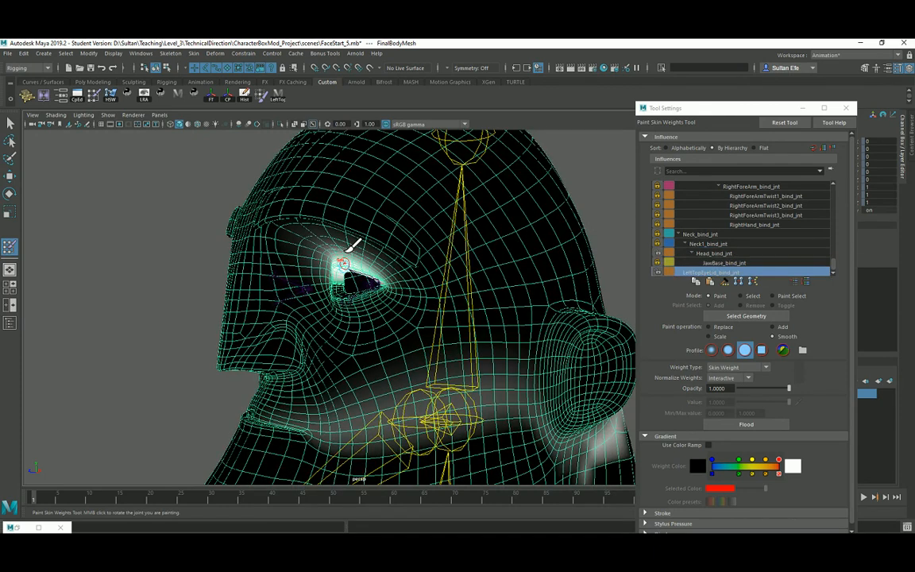
pyautogui.keyDown('alt'); pyautogui.moveTo(381, 310); pyautogui.dragTo(286, 327); pyautogui.keyUp('alt')
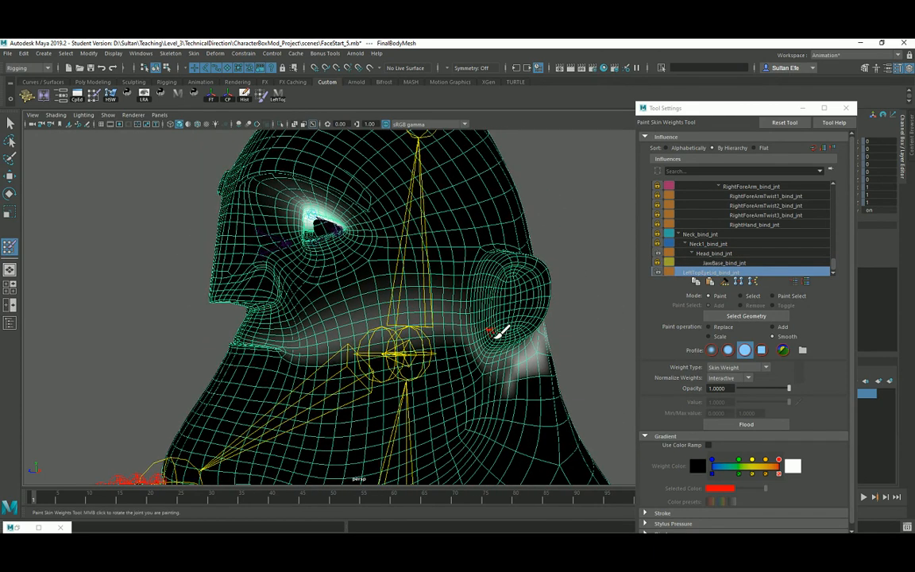
# Undo the Smooth flood and the influence changes made around it.
pyautogui.hotkey('ctrl', 'z')
pyautogui.hotkey('ctrl', 'z')
pyautogui.hotkey('ctrl', 'z')
pyautogui.hotkey('ctrl', 'z')
pyautogui.hotkey('ctrl', 'z')
pyautogui.hotkey('ctrl', 'z')
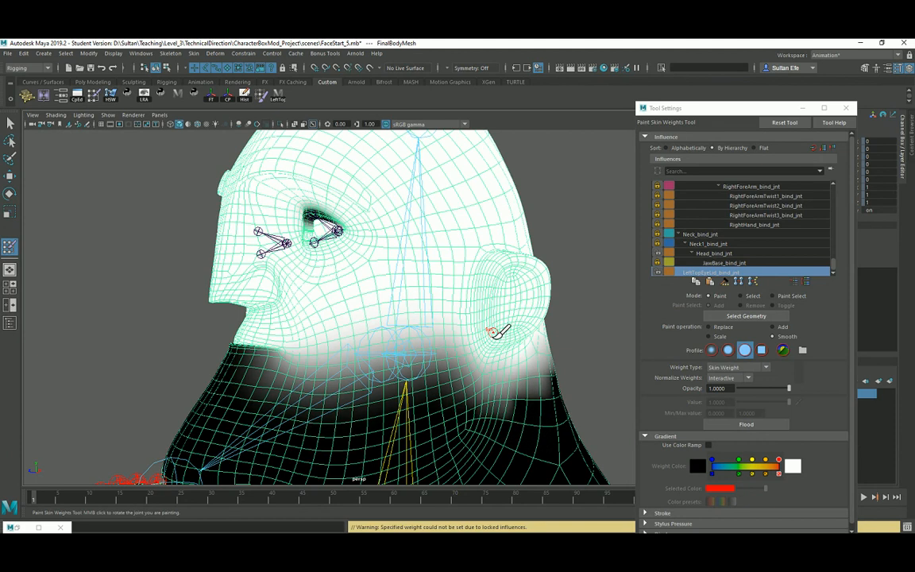
pyautogui.hotkey('ctrl', 'z')
pyautogui.hotkey('ctrl', 'z')
pyautogui.hotkey('ctrl', 'z')
# Select only the vertices influenced by the left top eyelid joint.
pyautogui.keyDown('alt'); pyautogui.moveTo(310, 260); pyautogui.dragTo(361, 326, button='middle'); pyautogui.keyUp('alt')
pyautogui.scroll(5, 362, 326)
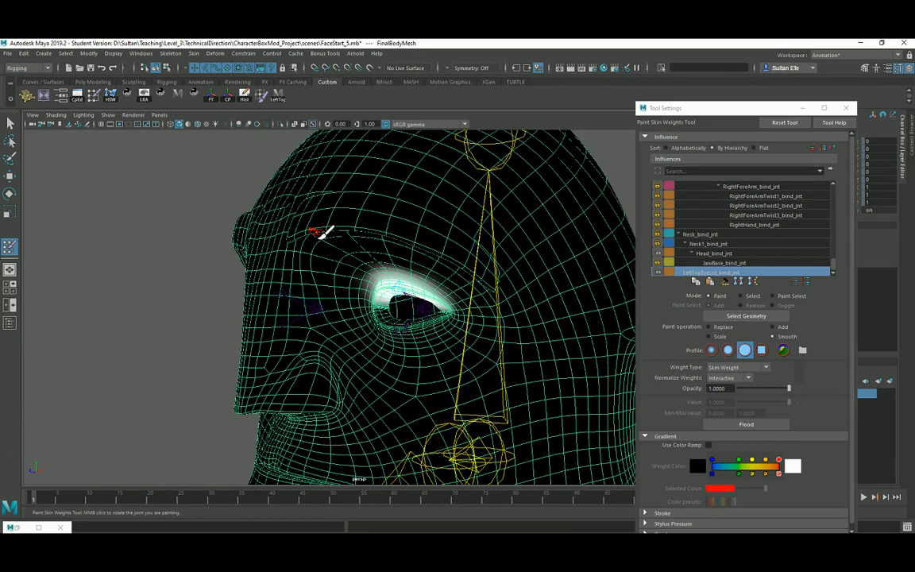
pyautogui.scroll(10, 322, 232)
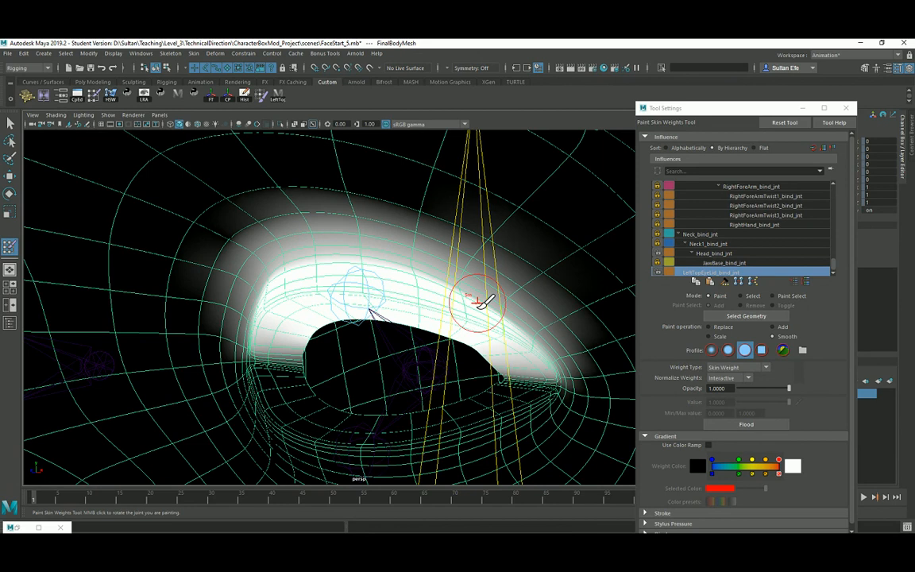
pyautogui.keyDown('alt'); pyautogui.moveTo(480, 302); pyautogui.dragTo(458, 306); pyautogui.keyUp('alt')
pyautogui.scroll(-10, 455, 300)
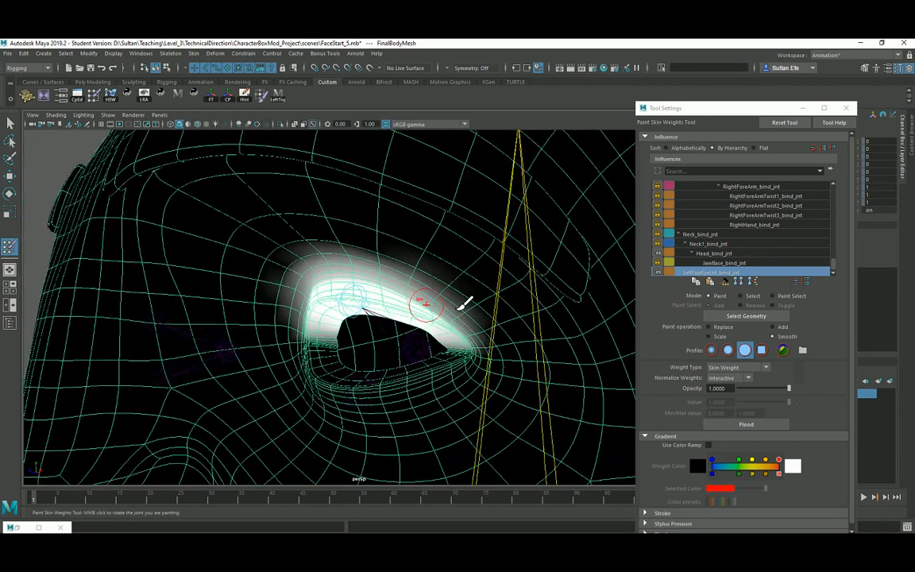
pyautogui.rightClick(703, 270)
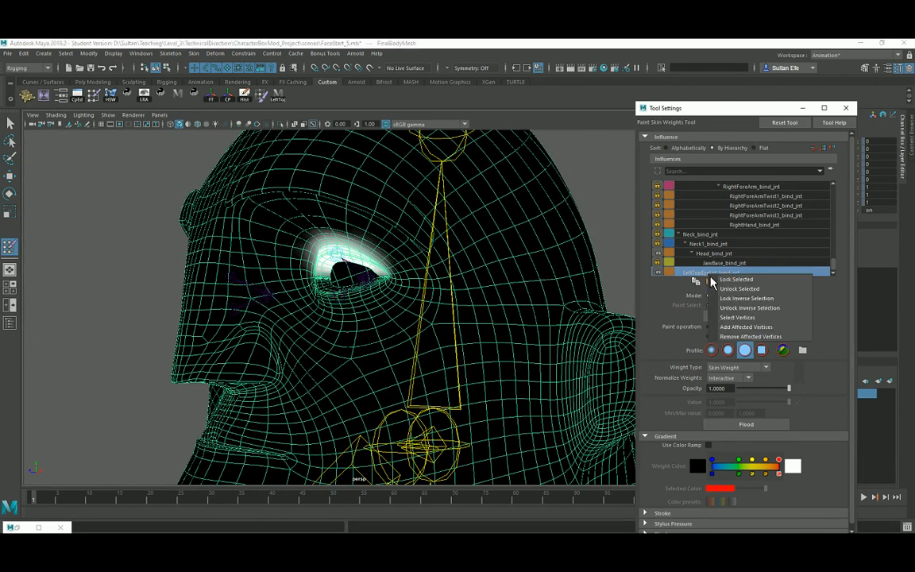
pyautogui.click(762, 316)
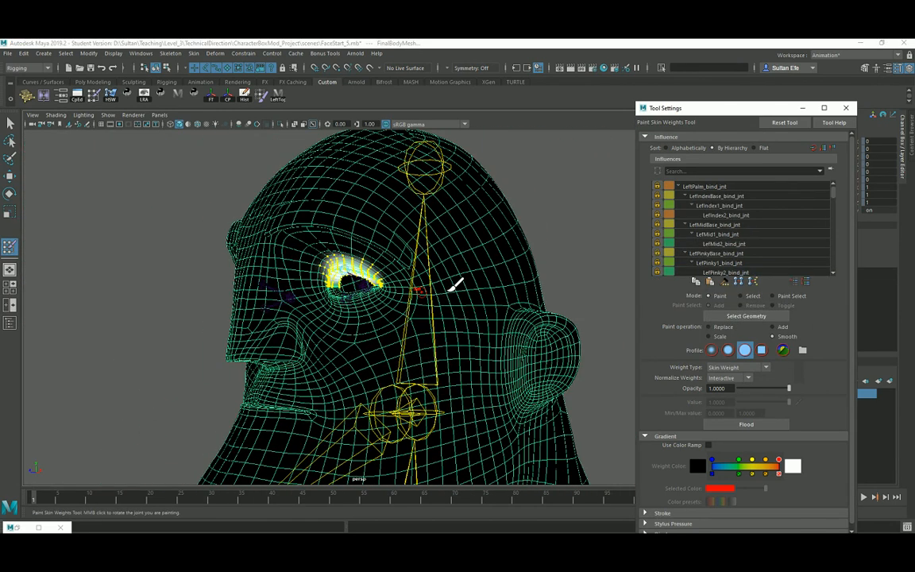
# Flood the selected upper-lid vertices three times with Smooth at opacity 1.0.
pyautogui.keyDown('alt'); pyautogui.moveTo(574, 336); pyautogui.dragTo(554, 247, button='middle'); pyautogui.keyUp('alt')
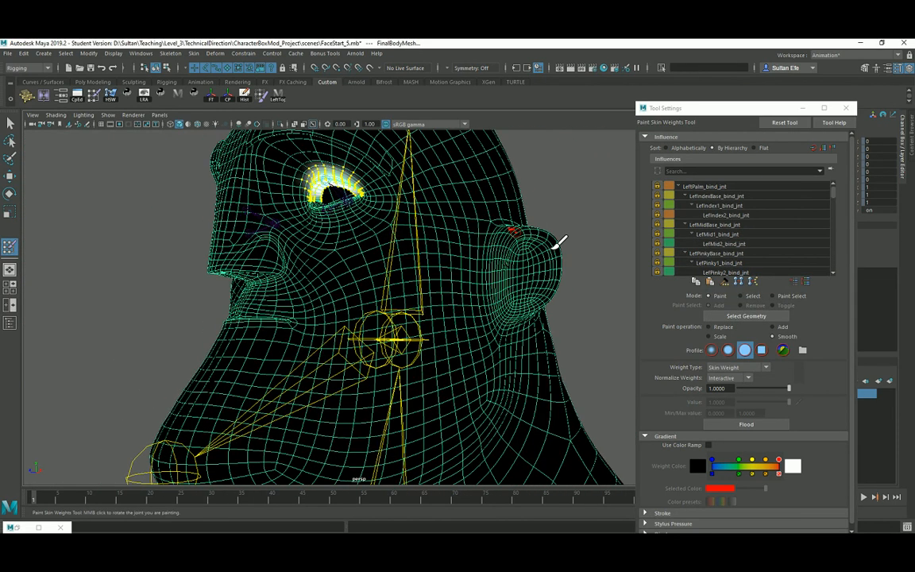
pyautogui.keyDown('alt'); pyautogui.moveTo(554, 248); pyautogui.dragTo(497, 271, button='right'); pyautogui.keyUp('alt')
pyautogui.keyDown('alt'); pyautogui.moveTo(290, 228); pyautogui.dragTo(295, 275, button='middle'); pyautogui.keyUp('alt')
pyautogui.keyDown('alt'); pyautogui.moveTo(296, 275); pyautogui.dragTo(327, 276, button='right'); pyautogui.keyUp('alt')
pyautogui.keyDown('alt'); pyautogui.moveTo(207, 167); pyautogui.dragTo(222, 262, button='middle'); pyautogui.keyUp('alt')
pyautogui.keyDown('alt'); pyautogui.moveTo(223, 263); pyautogui.dragTo(311, 331, button='right'); pyautogui.keyUp('alt')
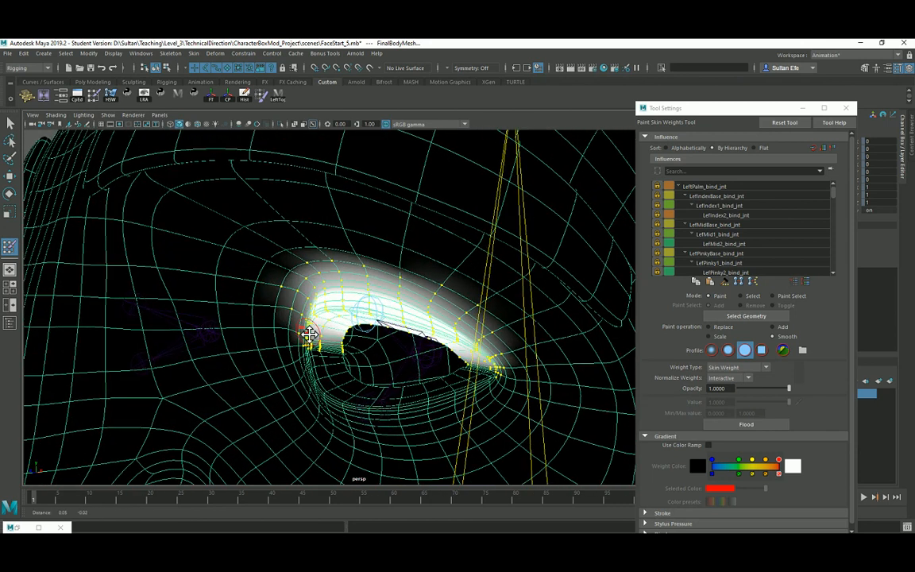
pyautogui.moveTo(311, 332)
pyautogui.keyDown('alt'); pyautogui.mouseDown(button='middle')
pyautogui.moveTo(304, 291)
pyautogui.moveTo(276, 285)
pyautogui.mouseUp(button='middle'); pyautogui.keyUp('alt')
pyautogui.keyDown('alt'); pyautogui.moveTo(276, 285); pyautogui.dragTo(319, 316, button='right'); pyautogui.keyUp('alt')
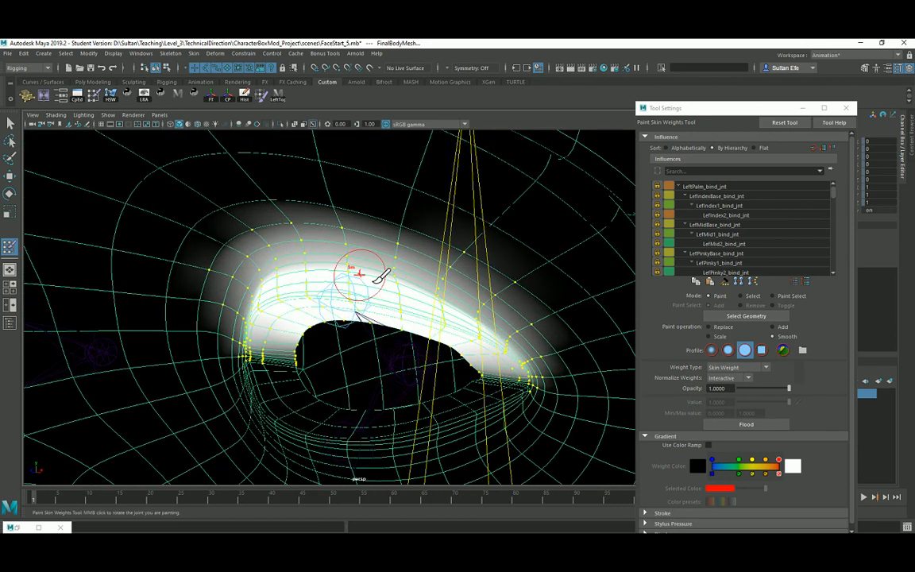
pyautogui.click(756, 429)
pyautogui.click(756, 429)
pyautogui.click(756, 429)
# Scrub the blink to frame 9 and examine how the smoothed upper lid closes.
pyautogui.scroll(-3, 475, 347)
pyautogui.keyDown('alt'); pyautogui.moveTo(475, 347); pyautogui.dragTo(445, 349); pyautogui.keyUp('alt')
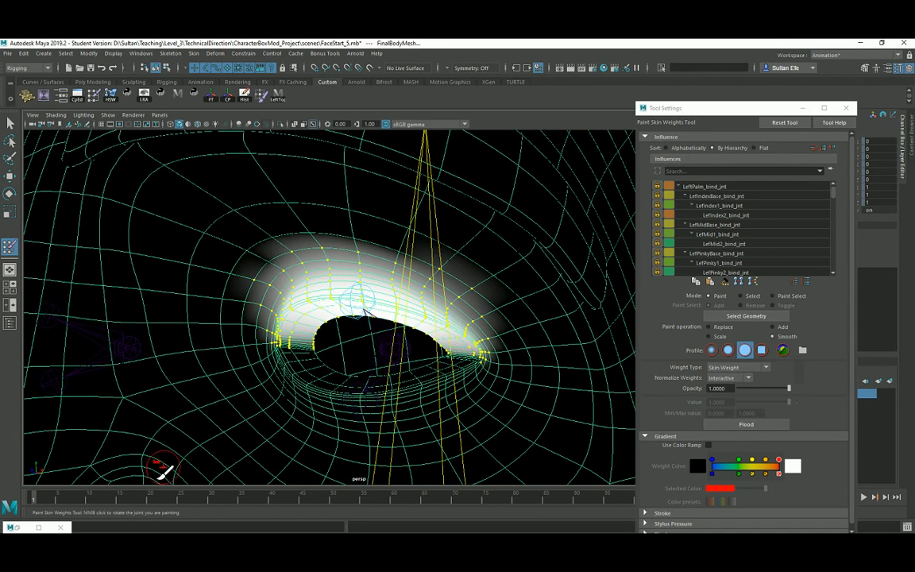
pyautogui.moveTo(45, 500); pyautogui.dragTo(91, 504)
pyautogui.keyDown('alt'); pyautogui.moveTo(315, 351); pyautogui.dragTo(196, 433); pyautogui.keyUp('alt')
pyautogui.moveTo(90, 501)
pyautogui.mouseDown()
pyautogui.moveTo(63, 505)
pyautogui.moveTo(84, 502)
pyautogui.mouseUp()
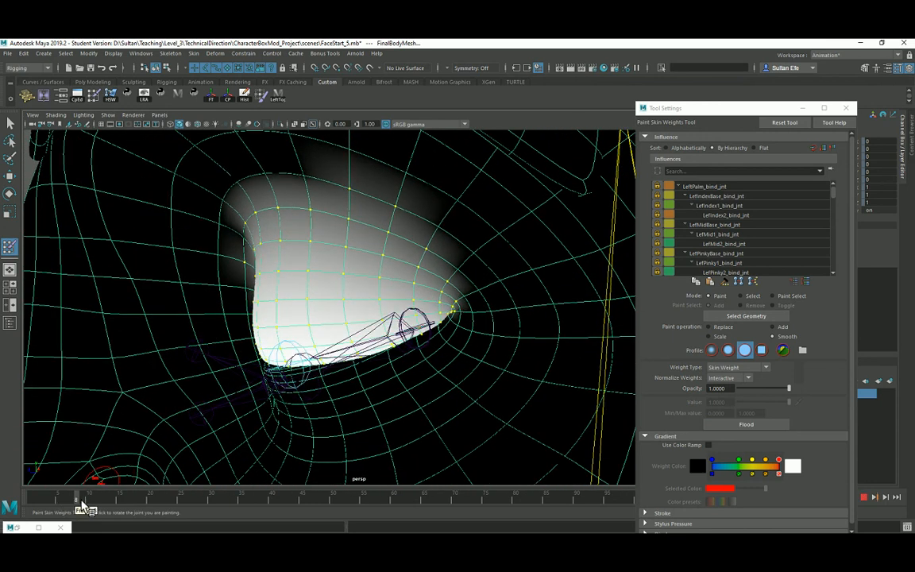
pyautogui.moveTo(288, 352)
pyautogui.keyDown('alt'); pyautogui.mouseDown()
pyautogui.moveTo(394, 382)
pyautogui.moveTo(286, 374)
pyautogui.mouseUp(); pyautogui.keyUp('alt')
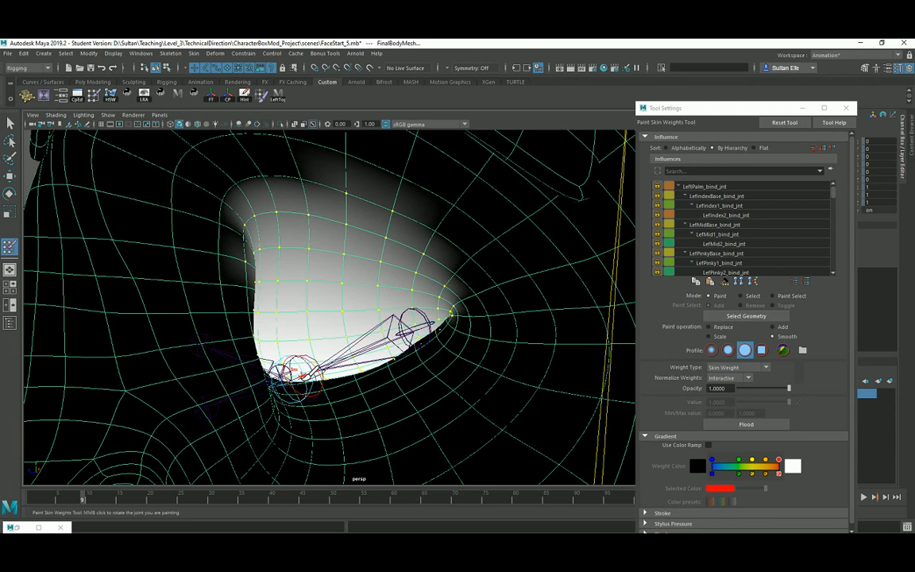
# Switch to the Move Tool and hide the joints in the viewport for a clear view of the closed lid.
pyautogui.click(9, 175)
pyautogui.scroll(2, 382, 355)
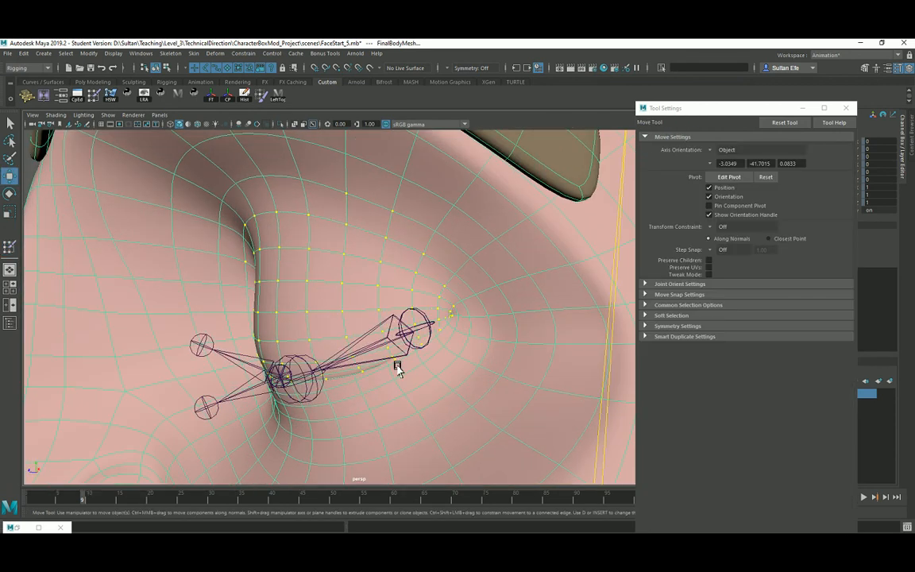
pyautogui.click(115, 124)
pyautogui.click(108, 115)
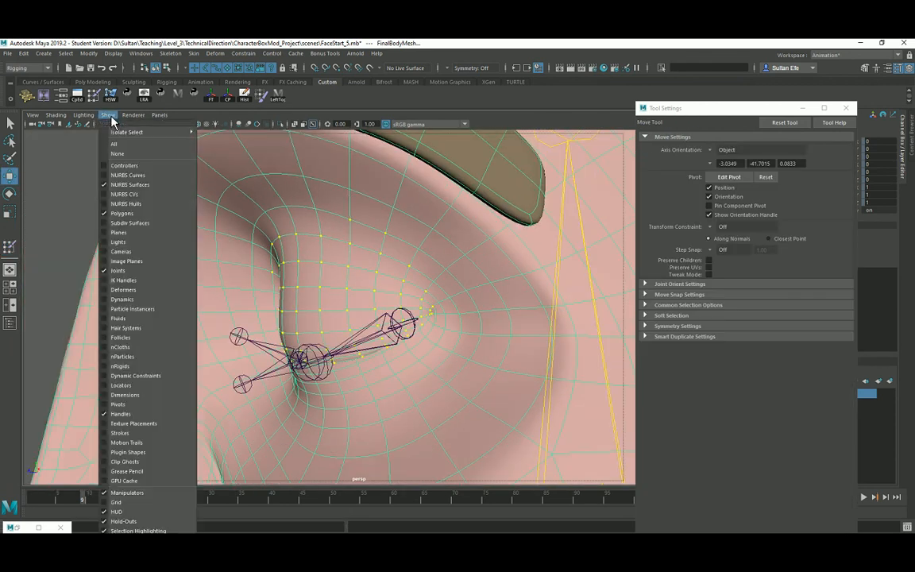
pyautogui.click(139, 260)
pyautogui.click(119, 125)
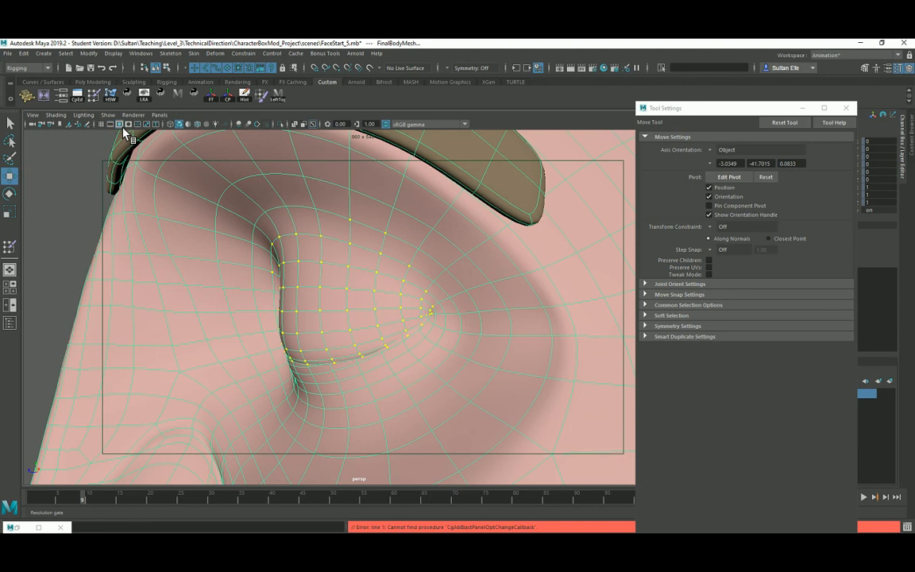
# Turn off the resolution gate and gate mask so the perspective view shows the closed lid unobstructed.
pyautogui.click(119, 125)
pyautogui.click(120, 125)
pyautogui.click(129, 125)
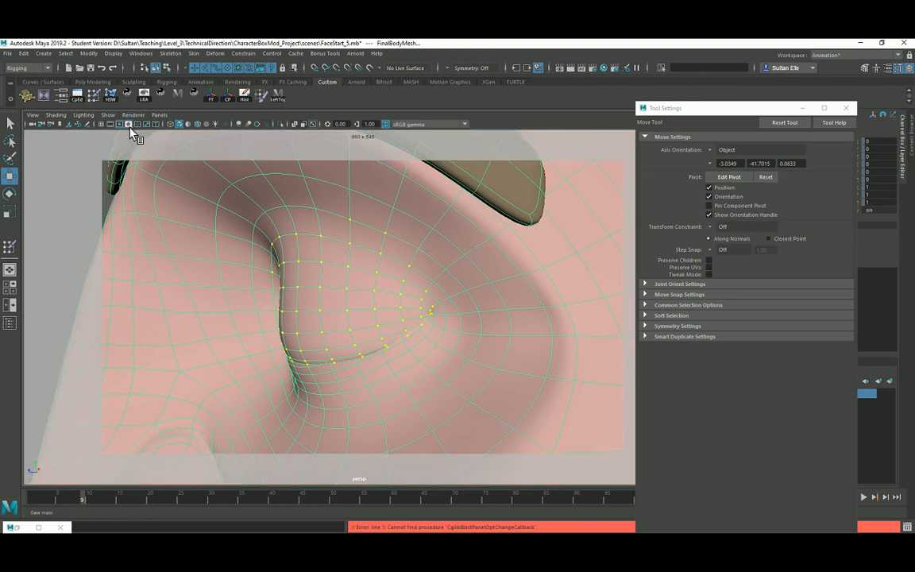
pyautogui.click(129, 124)
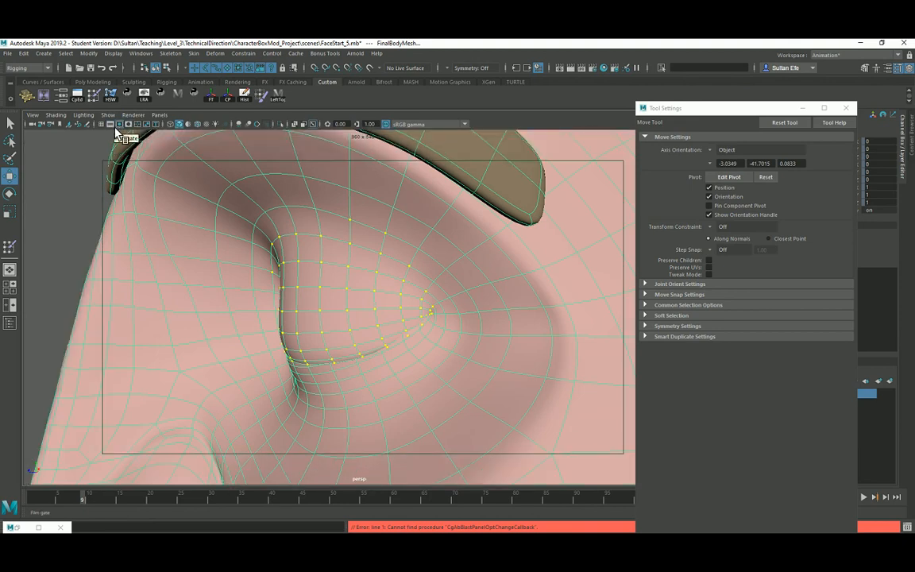
pyautogui.click(115, 128)
pyautogui.click(121, 127)
pyautogui.click(122, 127)
pyautogui.scroll(-2, 310, 259)
pyautogui.keyDown('alt'); pyautogui.moveTo(313, 262); pyautogui.dragTo(311, 251); pyautogui.keyUp('alt')
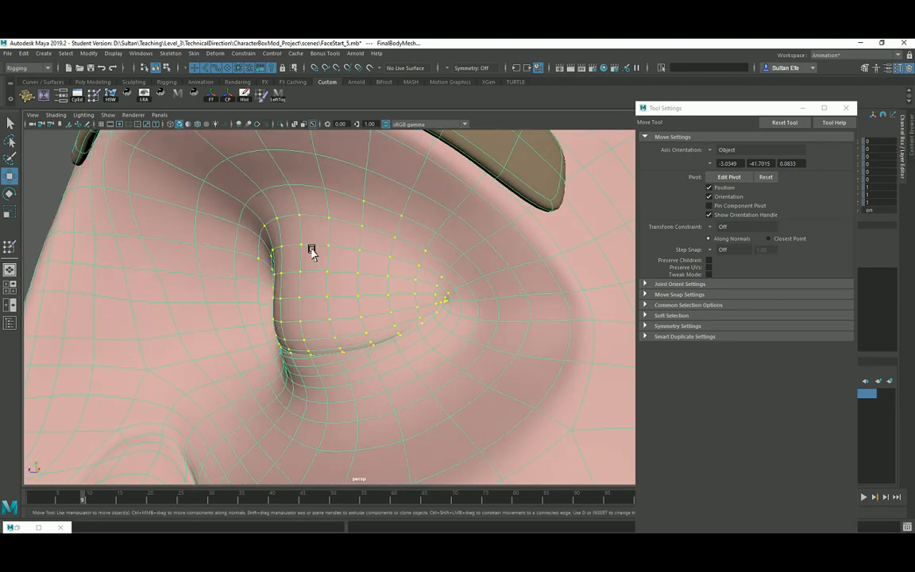
# Clear the vertex selection, scrub the blink back to frame 4 and examine the eye's outer corner.
pyautogui.click(60, 179)
pyautogui.keyDown('alt'); pyautogui.moveTo(443, 347); pyautogui.dragTo(441, 346); pyautogui.keyUp('alt')
pyautogui.scroll(2, 438, 345)
pyautogui.click(438, 323)
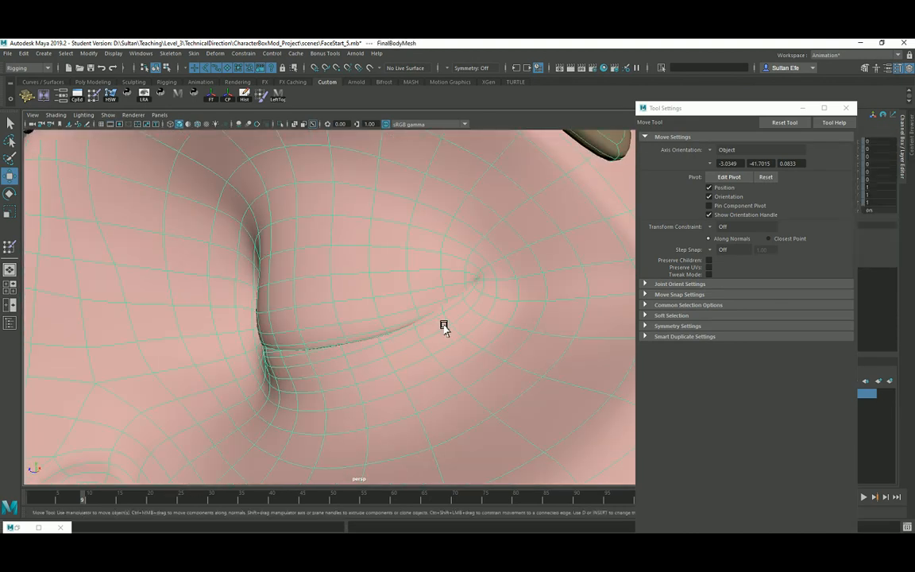
pyautogui.scroll(1, 447, 325)
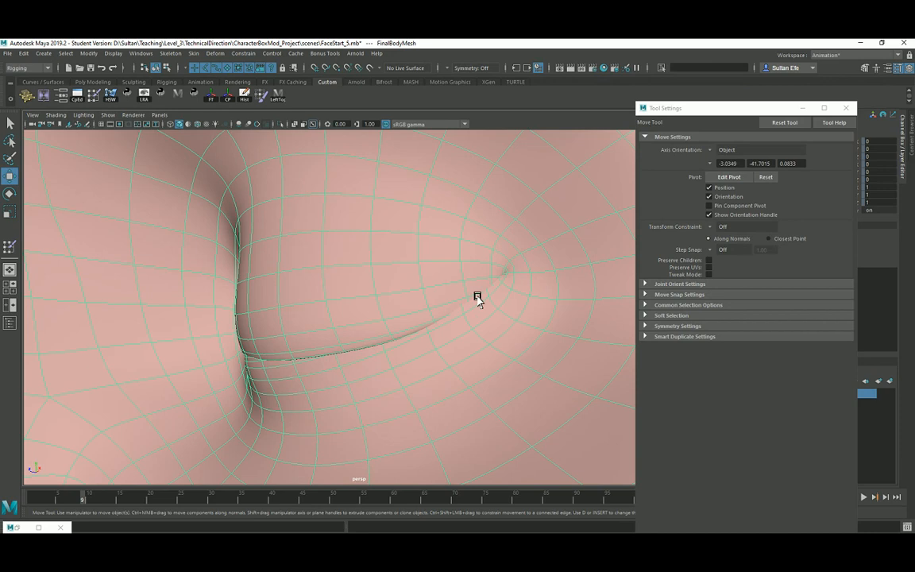
pyautogui.click(64, 500)
pyautogui.moveTo(58, 500); pyautogui.dragTo(53, 499)
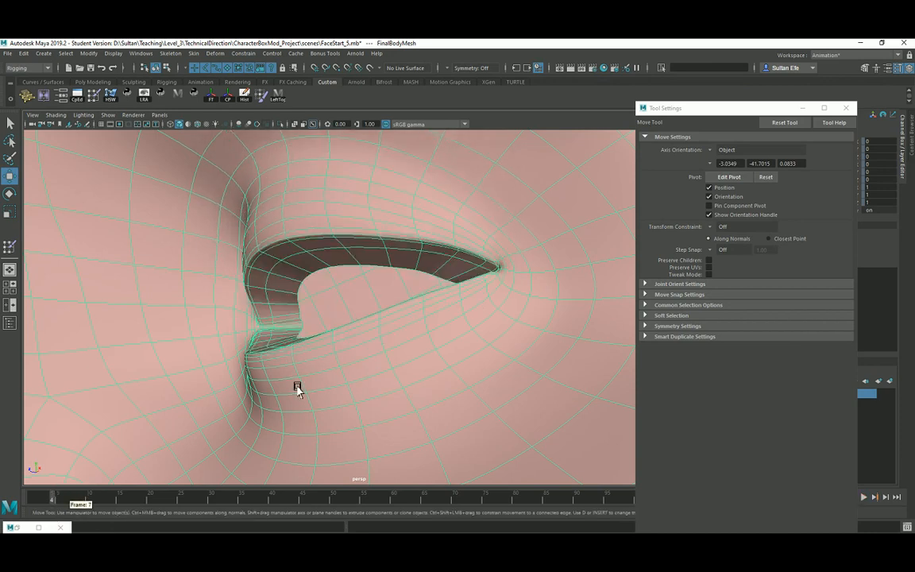
pyautogui.keyDown('alt'); pyautogui.moveTo(298, 388); pyautogui.dragTo(326, 415); pyautogui.keyUp('alt')
pyautogui.keyDown('alt'); pyautogui.moveTo(326, 415); pyautogui.dragTo(242, 381, button='middle'); pyautogui.keyUp('alt')
pyautogui.scroll(2, 254, 398)
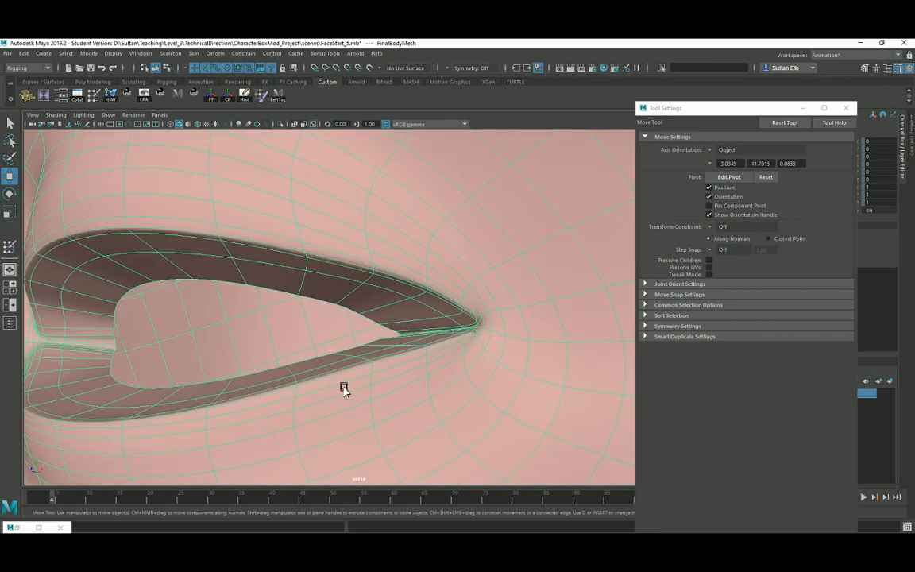
pyautogui.scroll(-2, 350, 365)
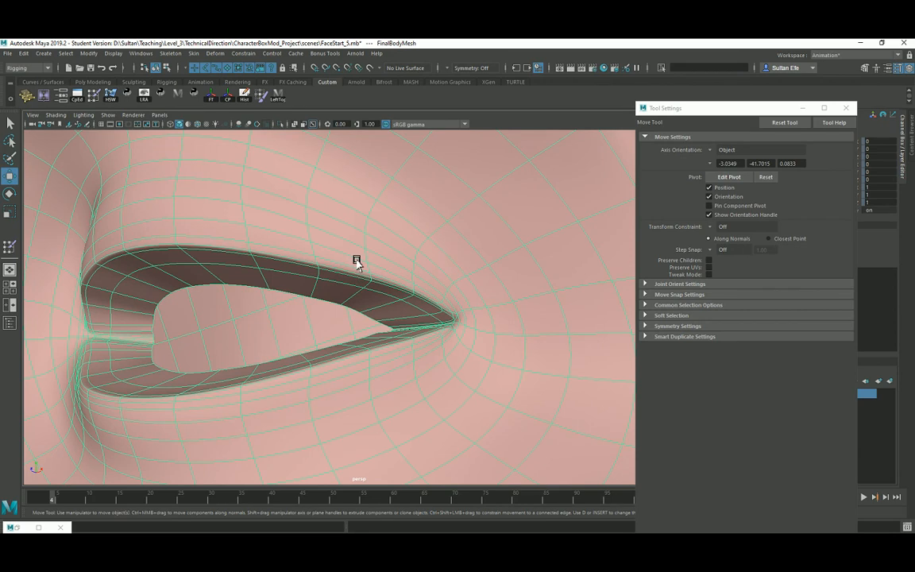
# Open the Component Editor and place its window beside the eye.
pyautogui.click(141, 54)
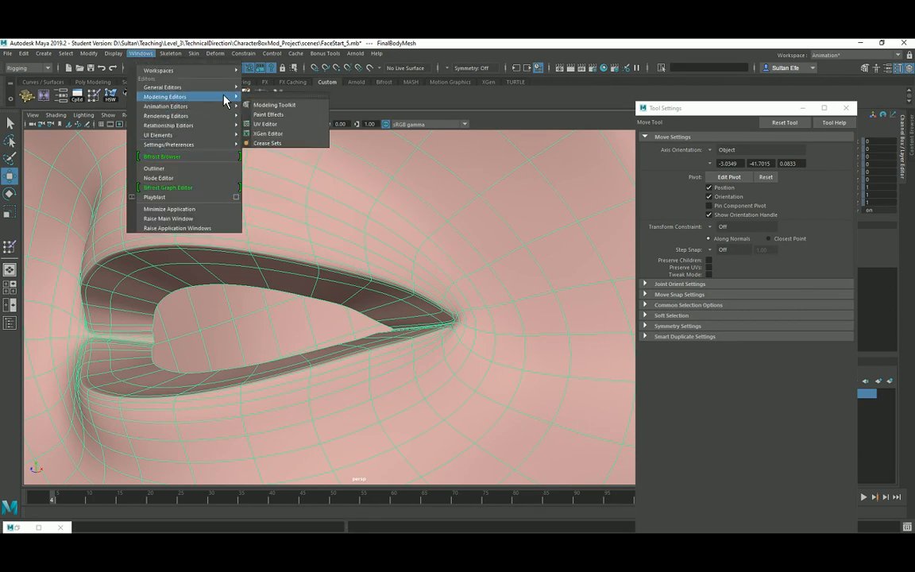
pyautogui.moveTo(227, 87)
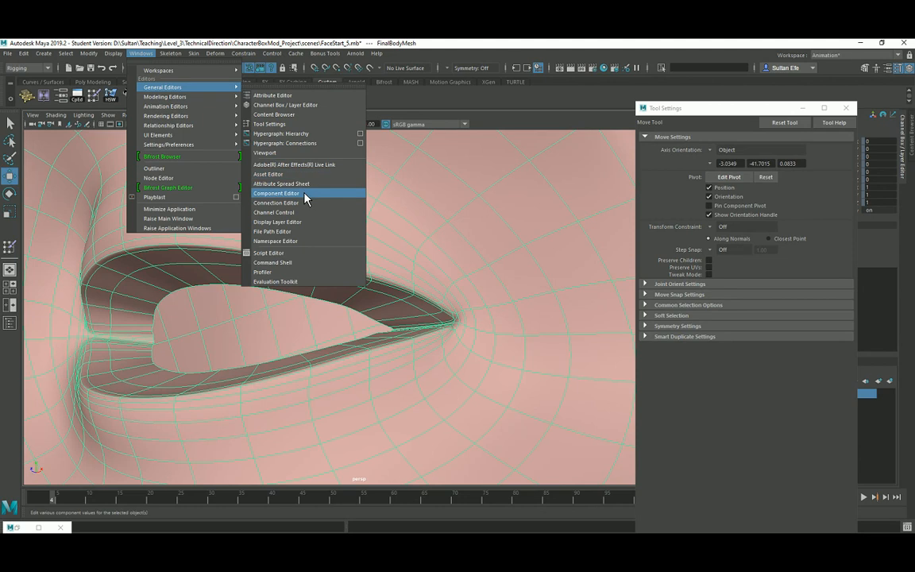
pyautogui.click(297, 193)
pyautogui.moveTo(249, 137); pyautogui.dragTo(681, 173)
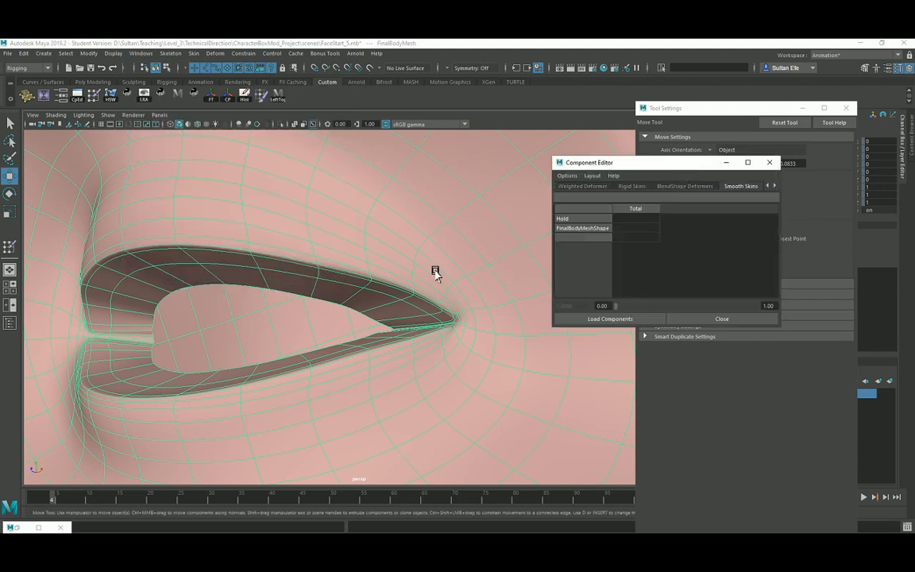
# Switch the mesh to vertex mode and enlarge the Component Editor to show more of the upper-lid vertices' skin weights.
pyautogui.scroll(3, 433, 274)
pyautogui.scroll(1, 432, 298)
pyautogui.keyDown('alt'); pyautogui.moveTo(429, 307); pyautogui.dragTo(360, 307, button='middle'); pyautogui.keyUp('alt')
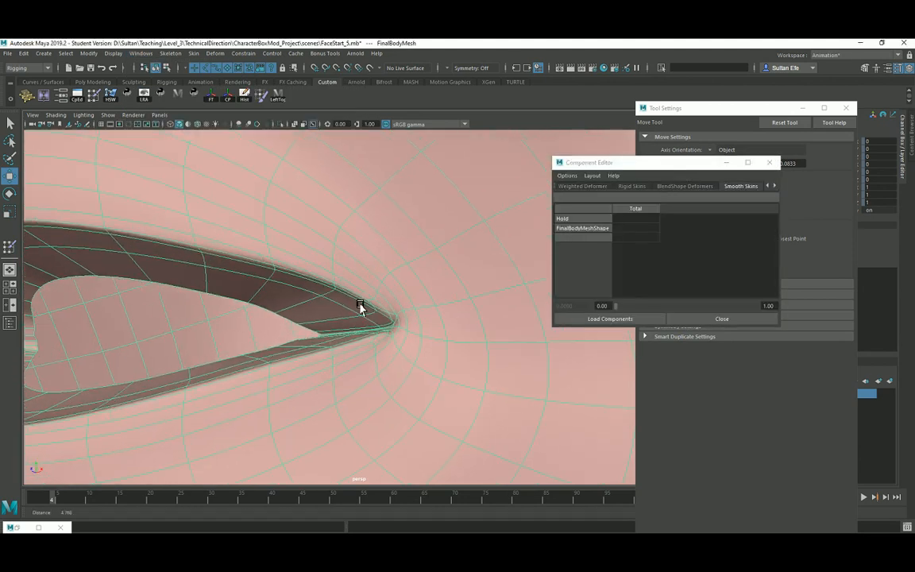
pyautogui.scroll(1, 363, 308)
pyautogui.press('F9')
pyautogui.scroll(1, 356, 321)
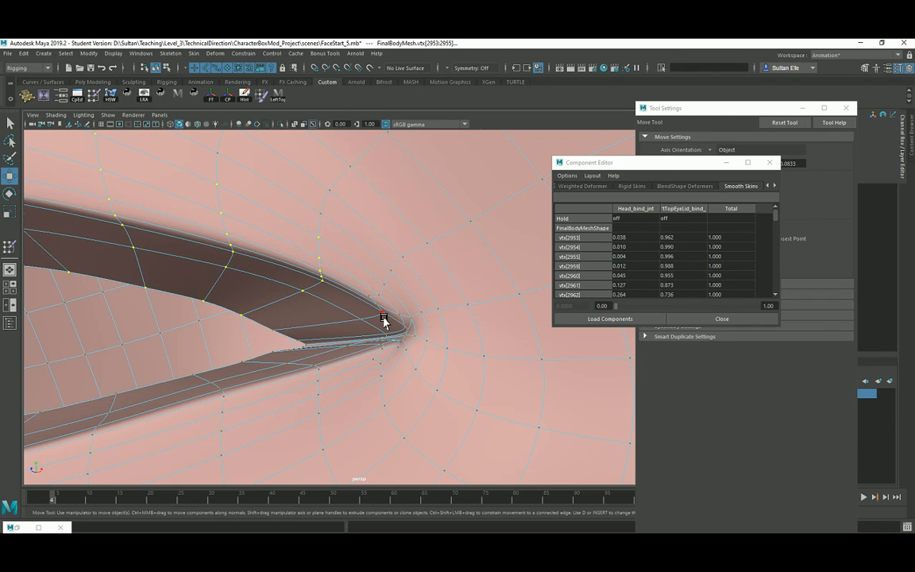
pyautogui.keyDown('alt'); pyautogui.moveTo(384, 319); pyautogui.dragTo(412, 296); pyautogui.keyUp('alt')
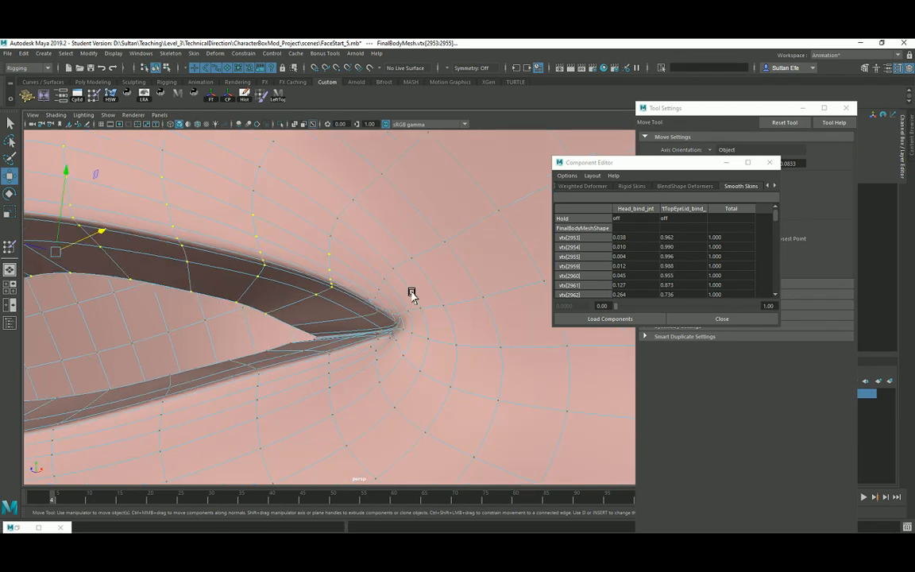
pyautogui.moveTo(784, 252); pyautogui.dragTo(883, 252)
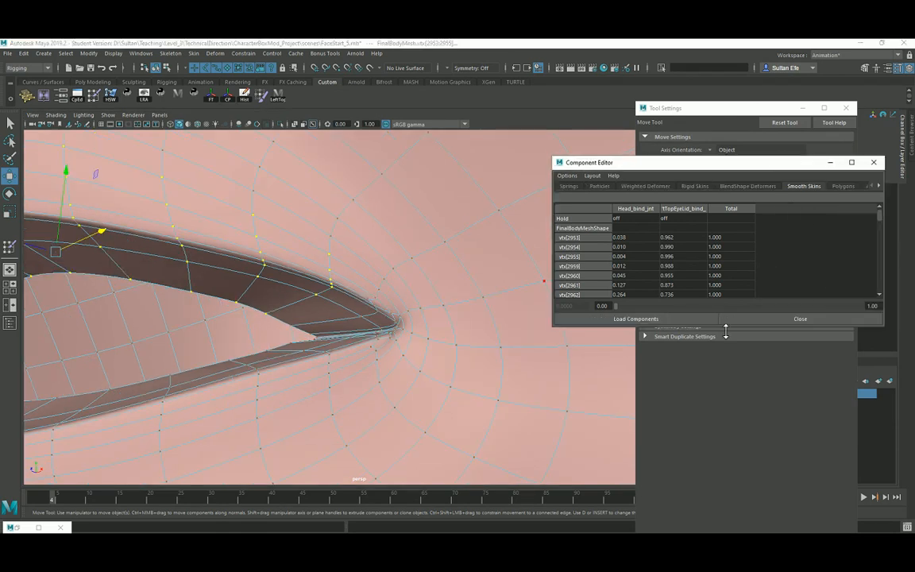
pyautogui.moveTo(726, 327); pyautogui.dragTo(726, 446)
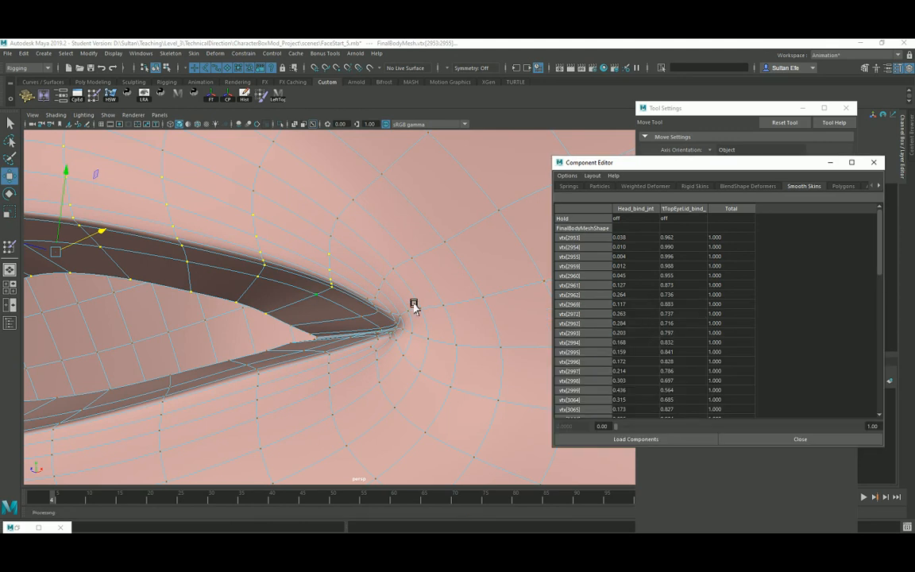
pyautogui.keyDown('alt'); pyautogui.moveTo(415, 306); pyautogui.dragTo(343, 306); pyautogui.keyUp('alt')
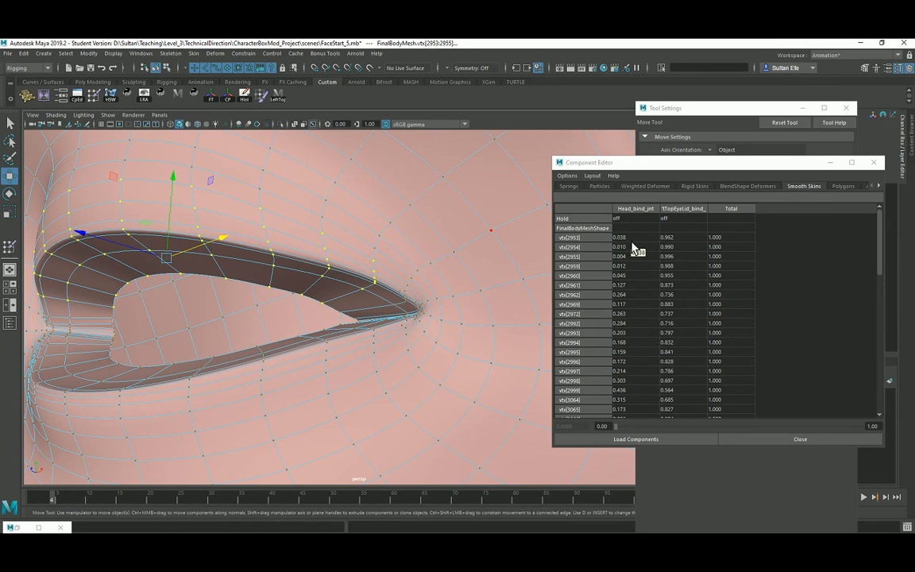
# Select one upper-lid rim vertex near the outer corner and widen the LeftTopEyeLid_bind_jnt column to inspect its weights.
pyautogui.click(376, 283)
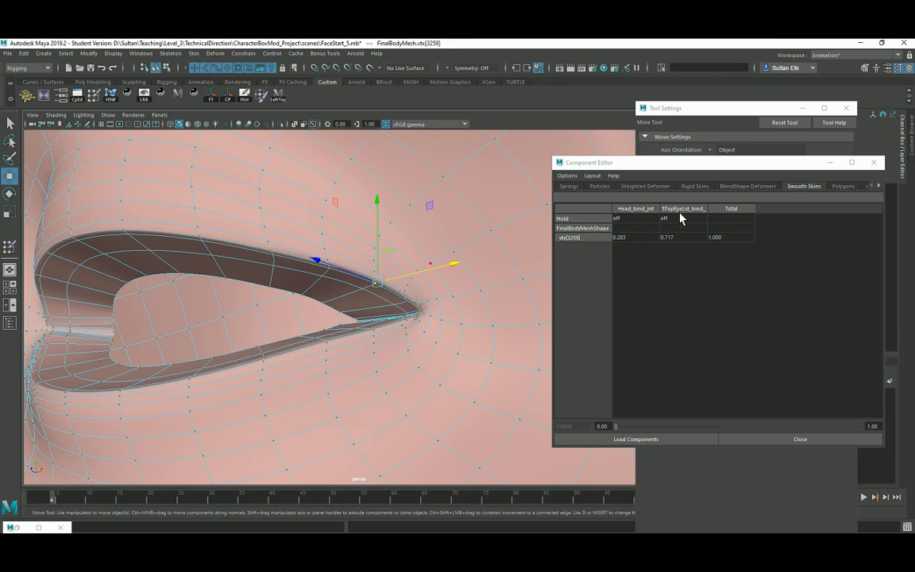
pyautogui.moveTo(707, 208); pyautogui.dragTo(793, 208)
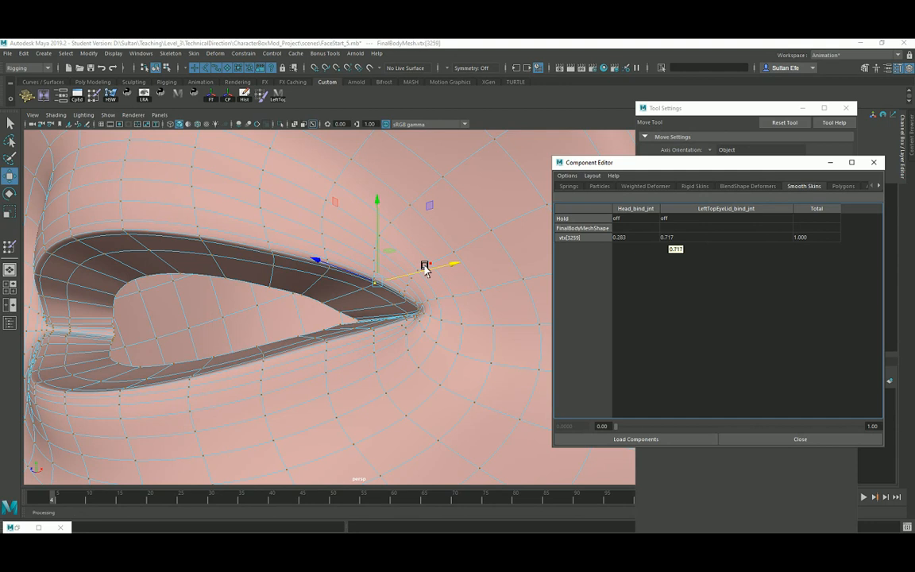
pyautogui.keyDown('alt'); pyautogui.moveTo(419, 261); pyautogui.dragTo(421, 320); pyautogui.keyUp('alt')
pyautogui.scroll(6, 368, 332)
pyautogui.keyDown('alt'); pyautogui.moveTo(368, 333); pyautogui.dragTo(360, 345, button='middle'); pyautogui.keyUp('alt')
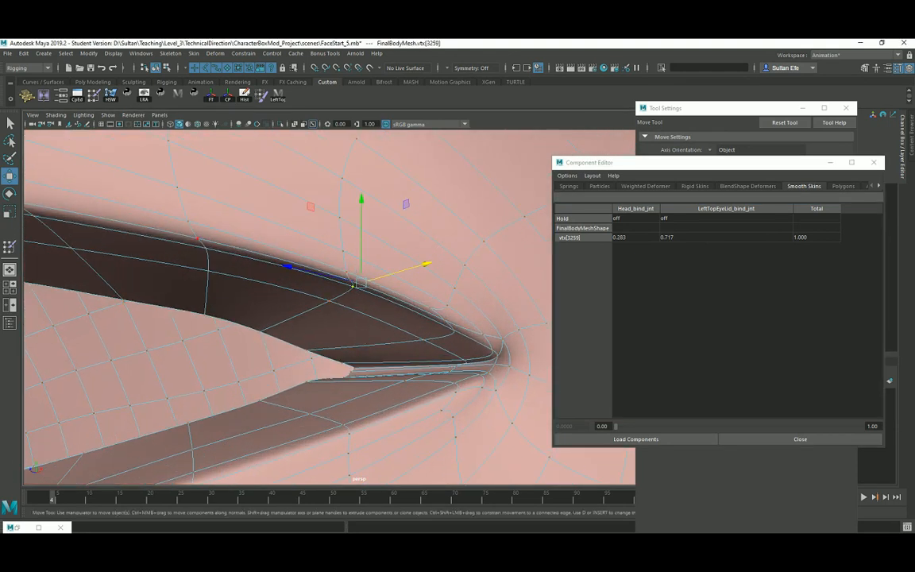
# With the Select Tool, pick three neighbouring vertices across the upper-lid rim near the outer corner and compare their joint weights.
pyautogui.press('q')
pyautogui.click(347, 272)
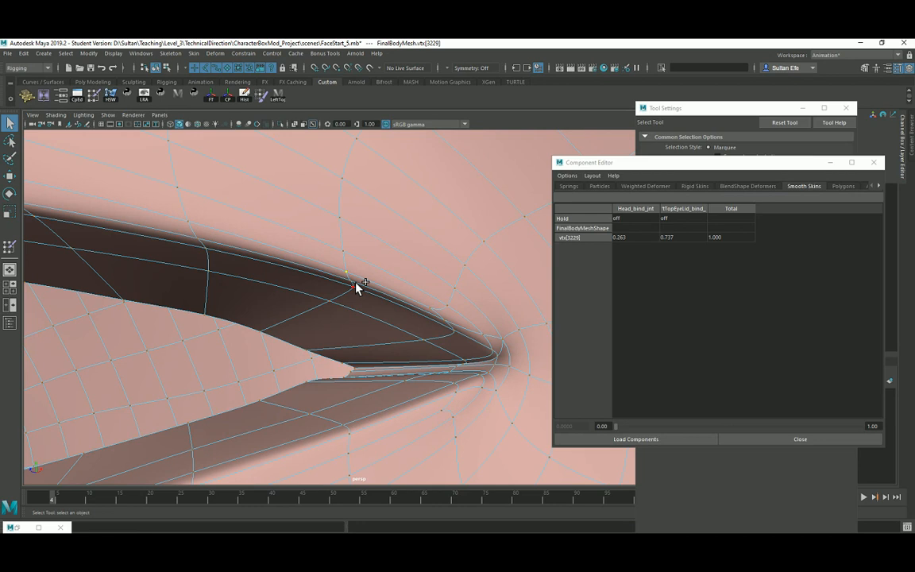
pyautogui.keyDown('shift'); pyautogui.click(352, 281); pyautogui.keyUp('shift')
pyautogui.keyDown('shift'); pyautogui.click(355, 286); pyautogui.keyUp('shift')
pyautogui.keyDown('alt'); pyautogui.moveTo(431, 310); pyautogui.dragTo(420, 320); pyautogui.keyUp('alt')
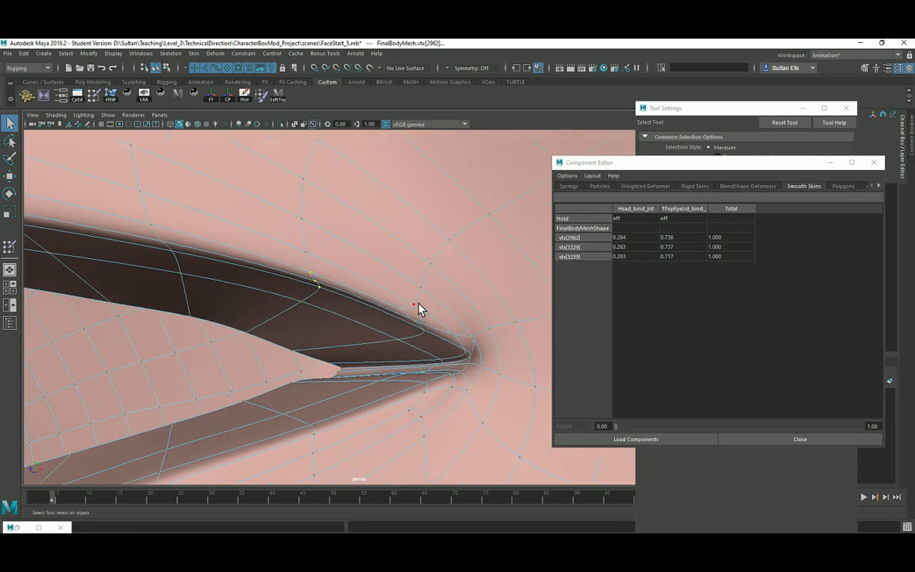
# Select the six vertices of the next upper-lid row toward the outer corner and set their Head_bind_jnt weights to 0.6.
pyautogui.click(414, 305)
pyautogui.keyDown('shift'); pyautogui.click(398, 307); pyautogui.keyUp('shift')
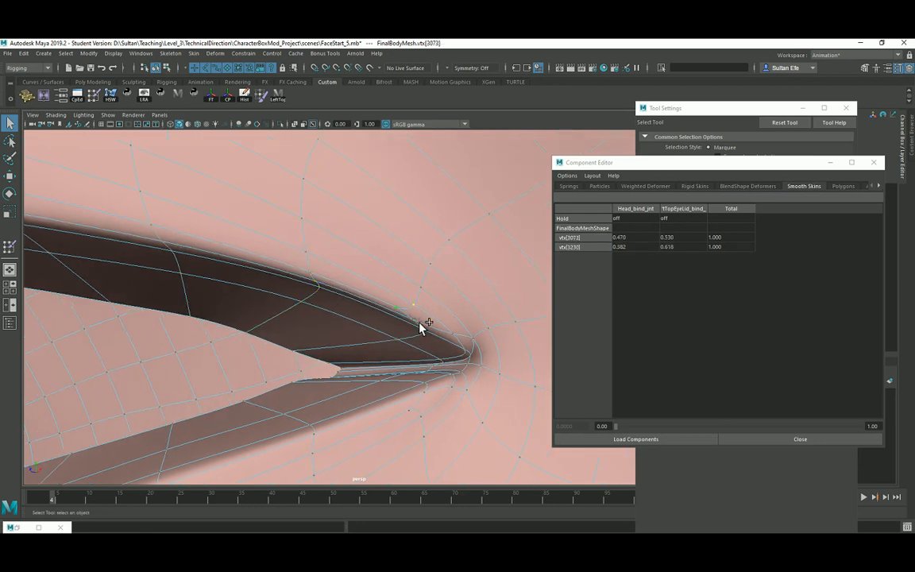
pyautogui.keyDown('shift'); pyautogui.click(413, 320); pyautogui.keyUp('shift')
pyautogui.keyDown('shift'); pyautogui.click(423, 329); pyautogui.keyUp('shift')
pyautogui.keyDown('shift'); pyautogui.click(398, 339); pyautogui.keyUp('shift')
pyautogui.keyDown('shift'); pyautogui.click(316, 351); pyautogui.keyUp('shift')
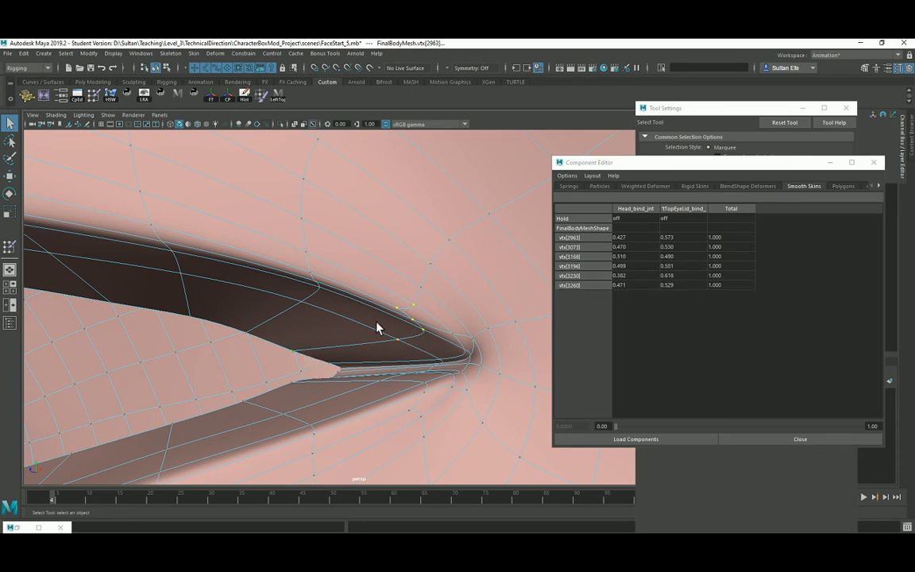
pyautogui.scroll(-3, 418, 348)
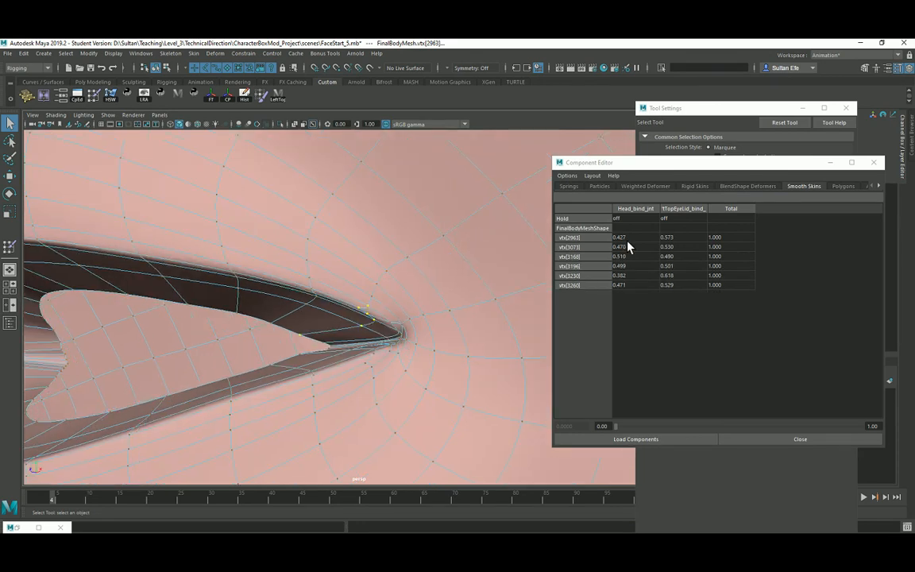
pyautogui.moveTo(627, 239); pyautogui.dragTo(631, 287)
pyautogui.doubleClick(633, 285)
pyautogui.write('.')
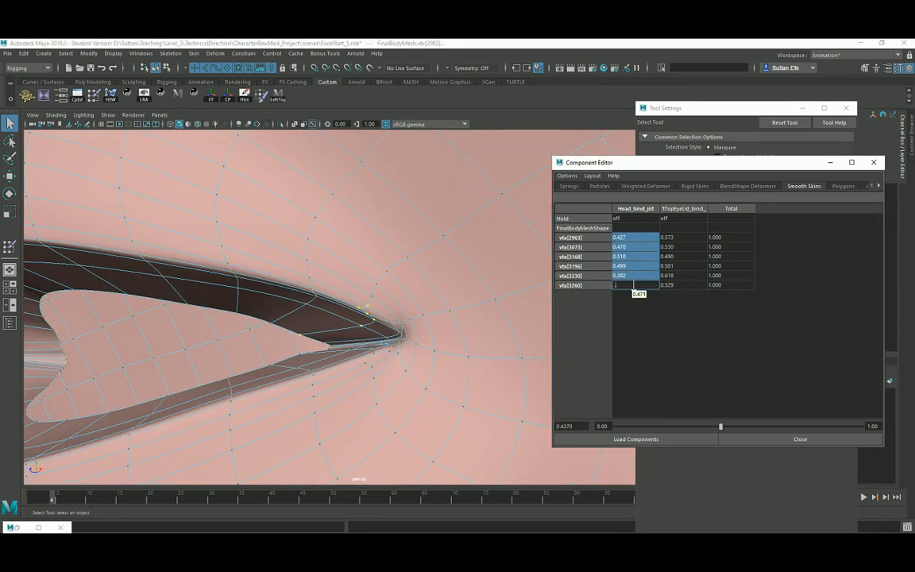
pyautogui.write('6')
pyautogui.press('Return')
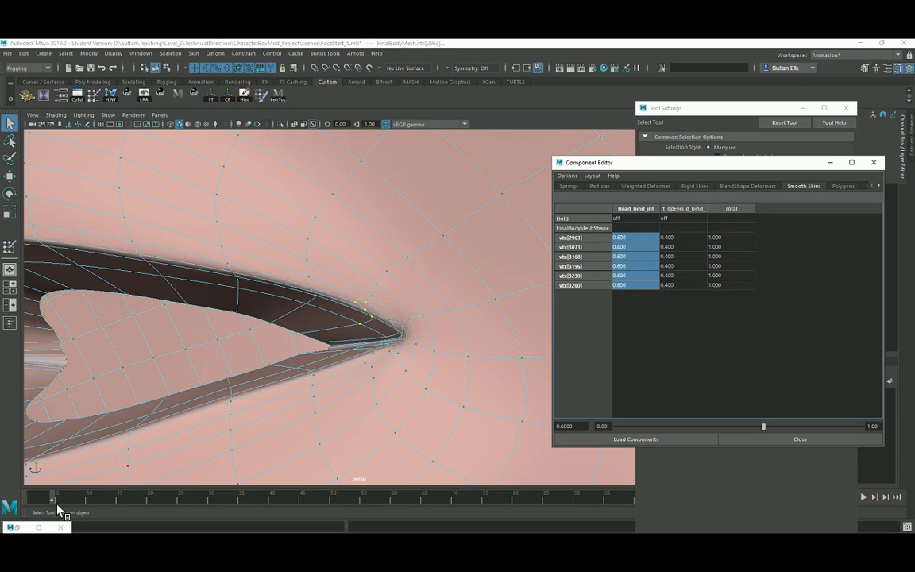
# At frame 6, select the three vertices just above the outer corner's rim and set their Head_bind_jnt weights to 0.6.
pyautogui.moveTo(57, 507); pyautogui.dragTo(69, 506)
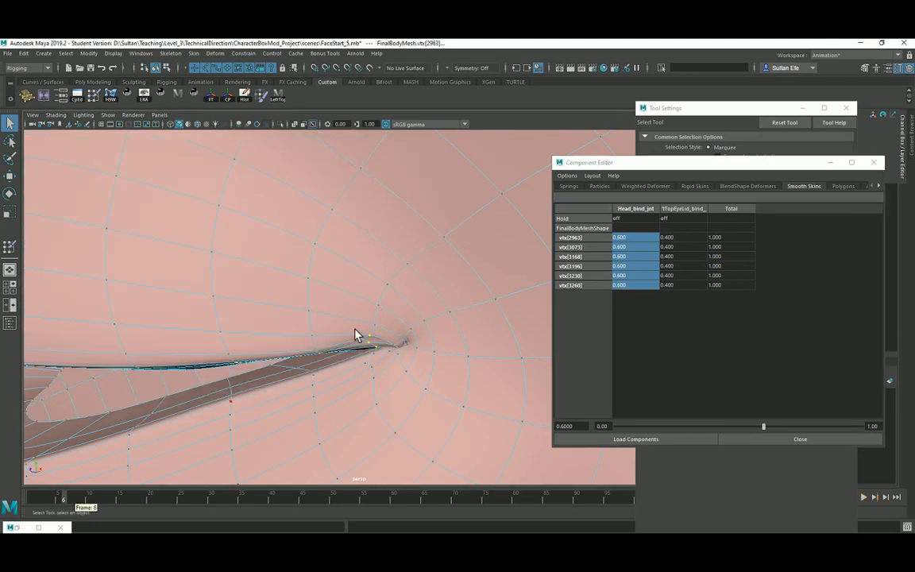
pyautogui.click(378, 327)
pyautogui.keyDown('shift'); pyautogui.click(381, 308); pyautogui.keyUp('shift')
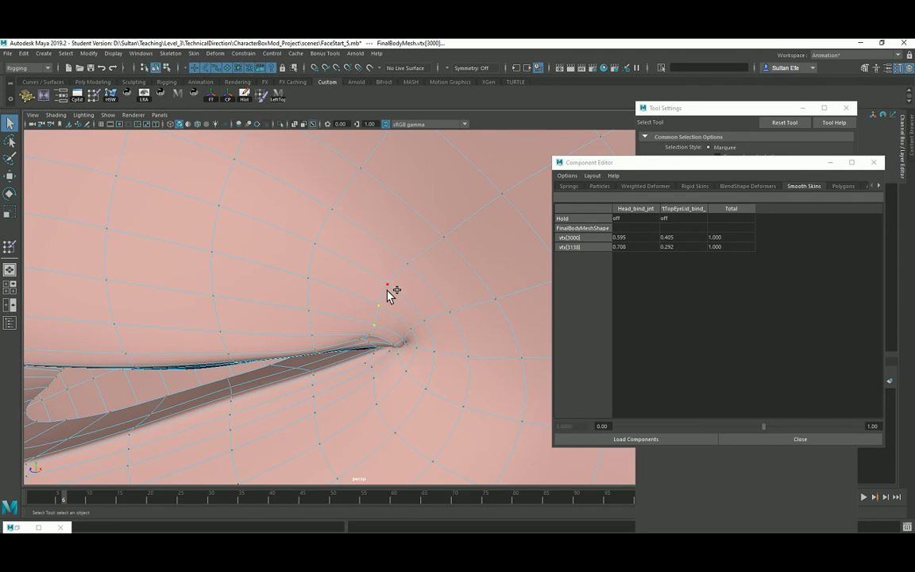
pyautogui.keyDown('shift'); pyautogui.click(387, 286); pyautogui.keyUp('shift')
pyautogui.click(626, 239)
pyautogui.doubleClick(628, 258)
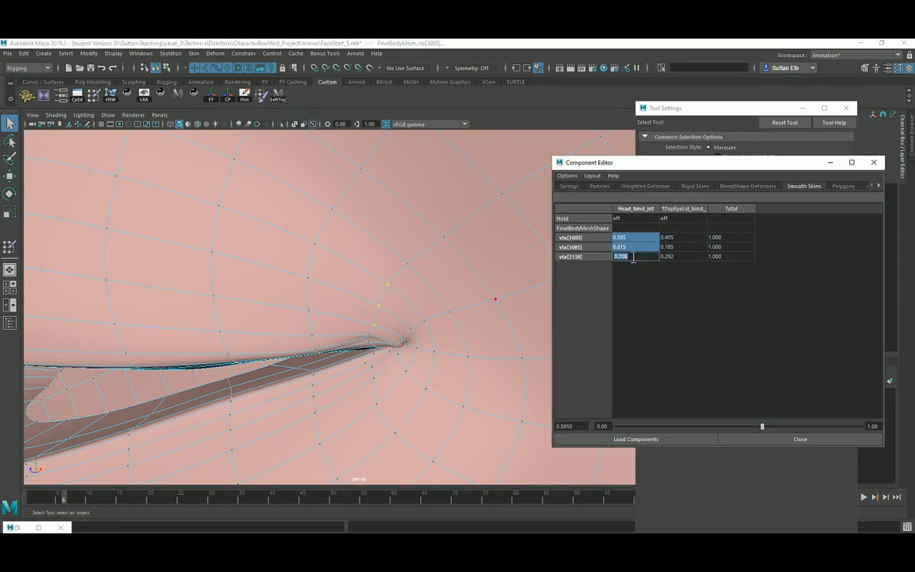
pyautogui.write('0.6')
pyautogui.press('Return')
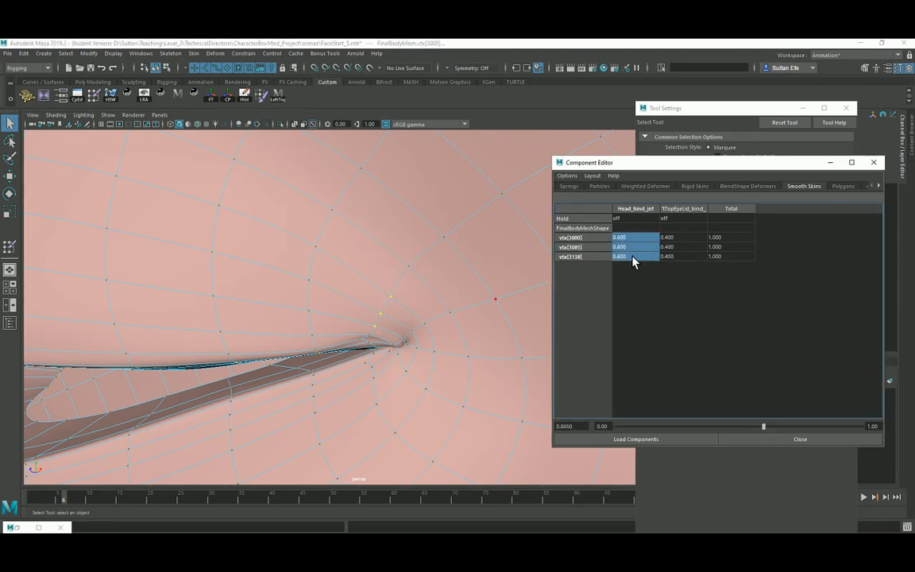
# Raise the Head_bind_jnt weights of the same three vertices to 0.8.
pyautogui.doubleClick(632, 259)
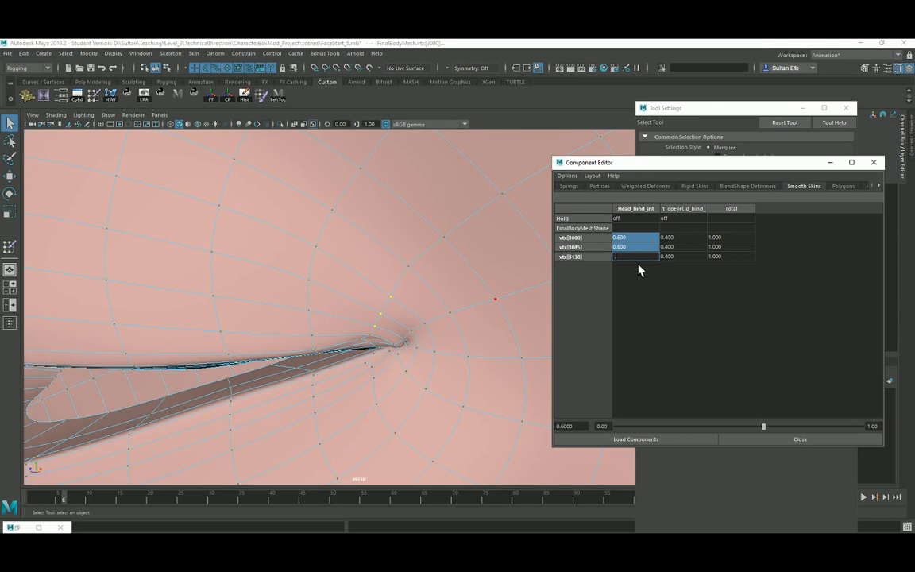
pyautogui.write('0.8')
pyautogui.press('Return')
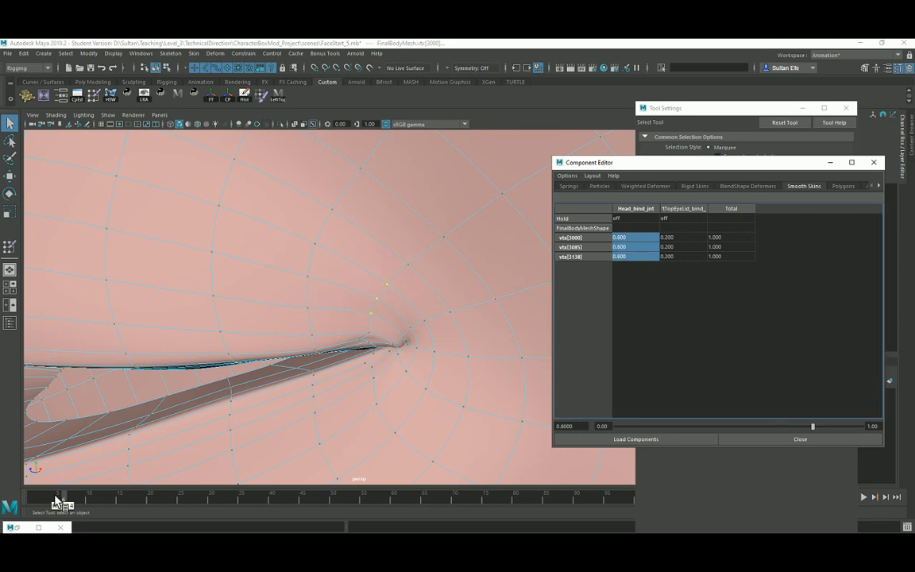
# At frame 3, select the six vertices of the upper-lid row beside the outer corner and set their Head_bind_jnt weights to 0.8.
pyautogui.moveTo(62, 499); pyautogui.dragTo(46, 499)
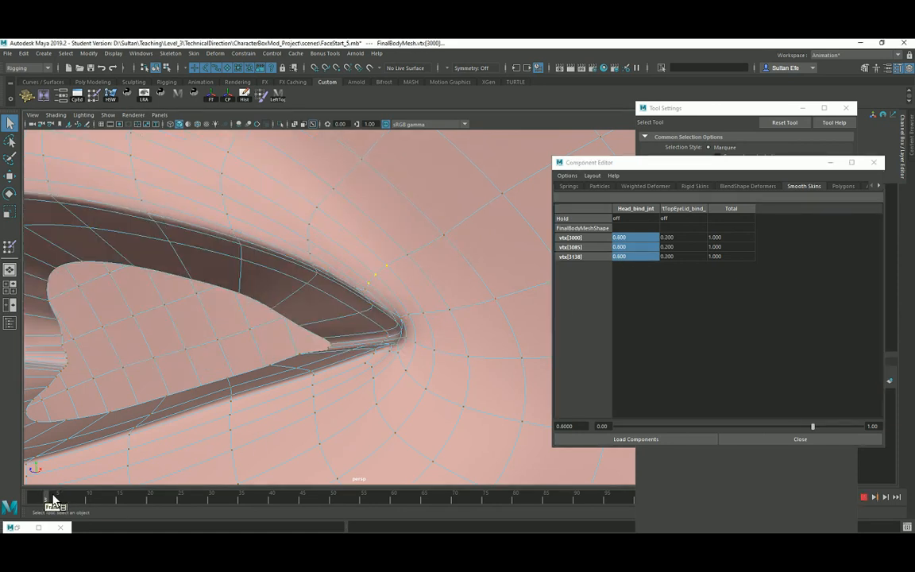
pyautogui.click(366, 290)
pyautogui.keyDown('shift'); pyautogui.click(356, 288); pyautogui.keyUp('shift')
pyautogui.keyDown('shift'); pyautogui.click(364, 296); pyautogui.keyUp('shift')
pyautogui.keyDown('shift'); pyautogui.click(372, 304); pyautogui.keyUp('shift')
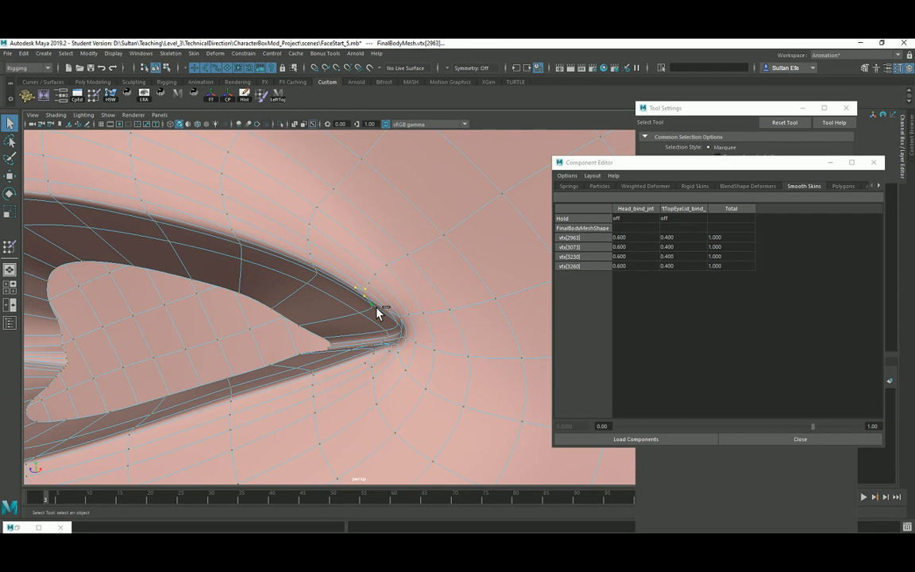
pyautogui.keyDown('shift'); pyautogui.click(360, 313); pyautogui.keyUp('shift')
pyautogui.keyDown('shift'); pyautogui.click(299, 326); pyautogui.keyUp('shift')
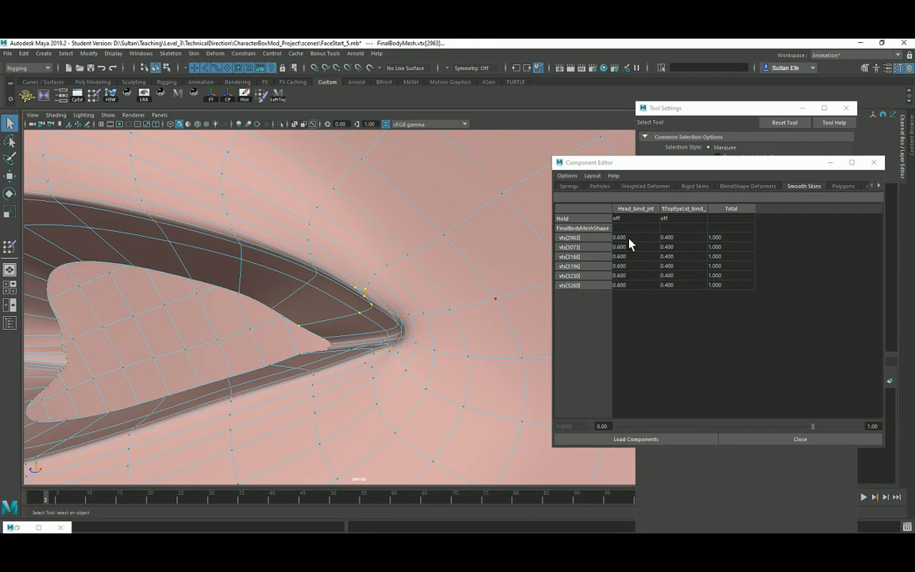
pyautogui.moveTo(629, 239); pyautogui.dragTo(633, 285)
pyautogui.write('0.8')
pyautogui.press('Return')
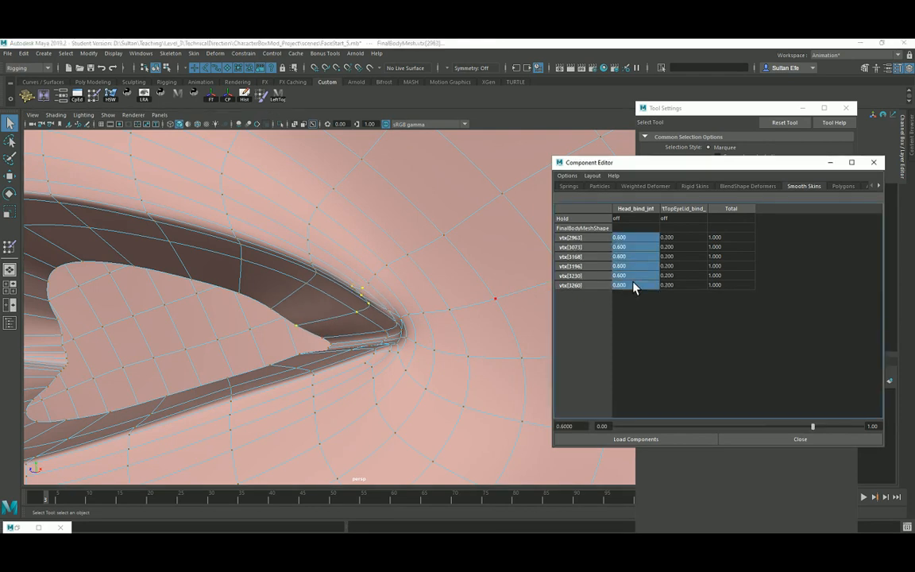
# Check the closed lid at frame 7 and lower the six selected vertices' Head_bind_jnt weights to 0.7.
pyautogui.moveTo(49, 501); pyautogui.dragTo(72, 501)
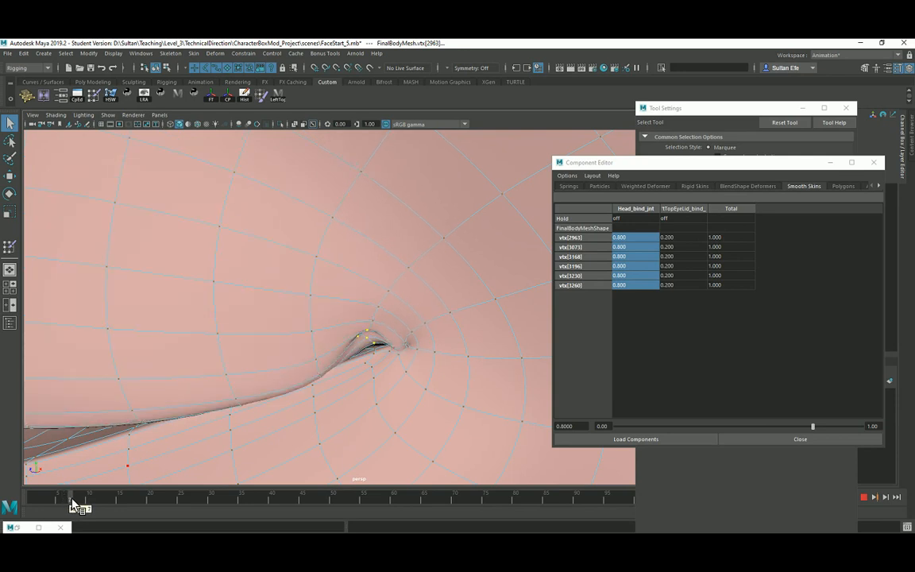
pyautogui.keyDown('alt'); pyautogui.moveTo(293, 386); pyautogui.dragTo(352, 338, button='middle'); pyautogui.keyUp('alt')
pyautogui.keyDown('alt'); pyautogui.moveTo(258, 388); pyautogui.dragTo(305, 388, button='right'); pyautogui.keyUp('alt')
pyautogui.keyDown('alt'); pyautogui.moveTo(337, 350); pyautogui.dragTo(288, 386, button='middle'); pyautogui.keyUp('alt')
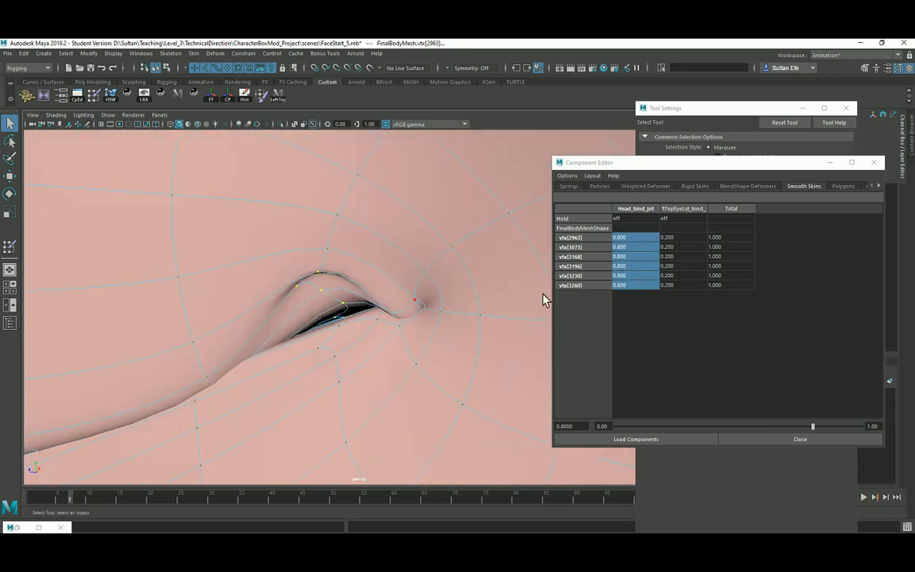
pyautogui.doubleClick(634, 286)
pyautogui.write('.7')
pyautogui.press('Return')
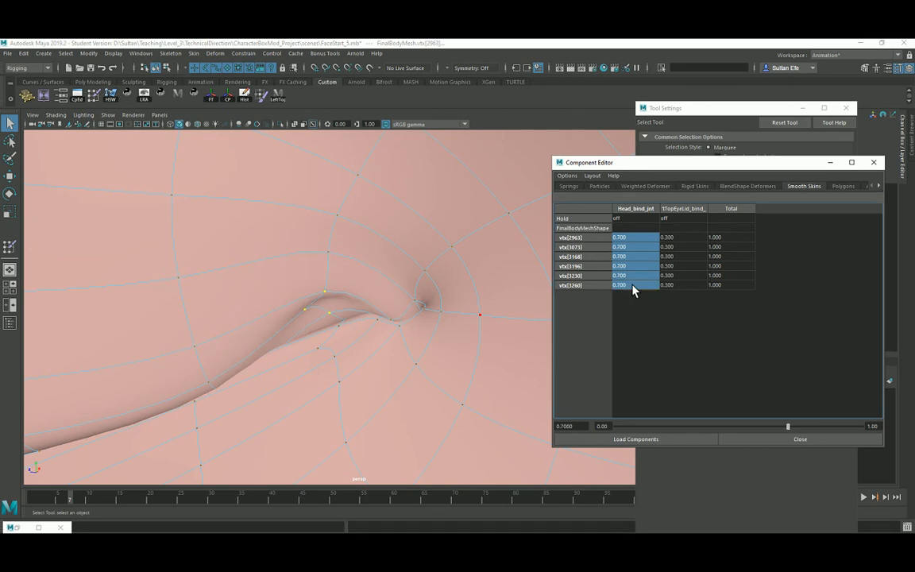
# At frame 1, select five vertices of the next upper-lid row toward the outer corner and set their Head_bind_jnt weights to 0.9.
pyautogui.moveTo(94, 503); pyautogui.dragTo(33, 501)
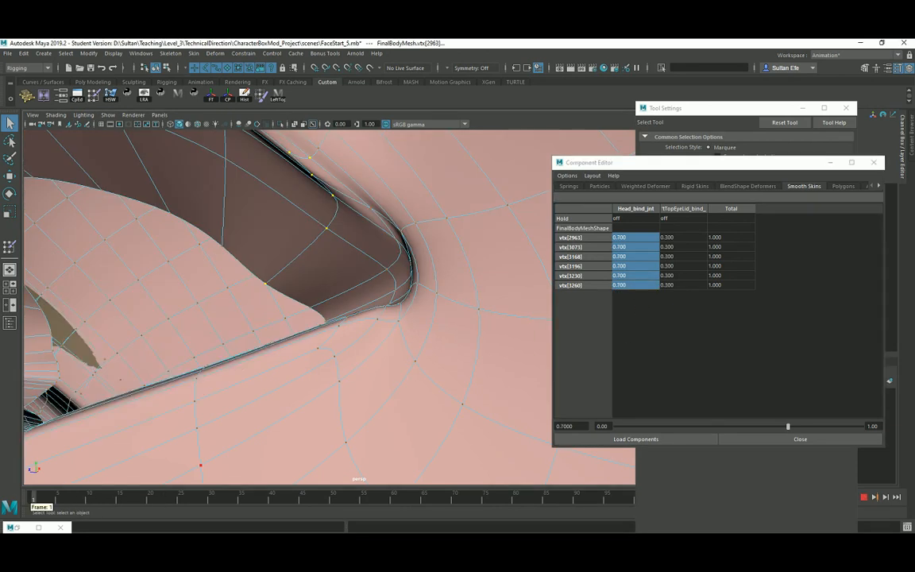
pyautogui.click(402, 231)
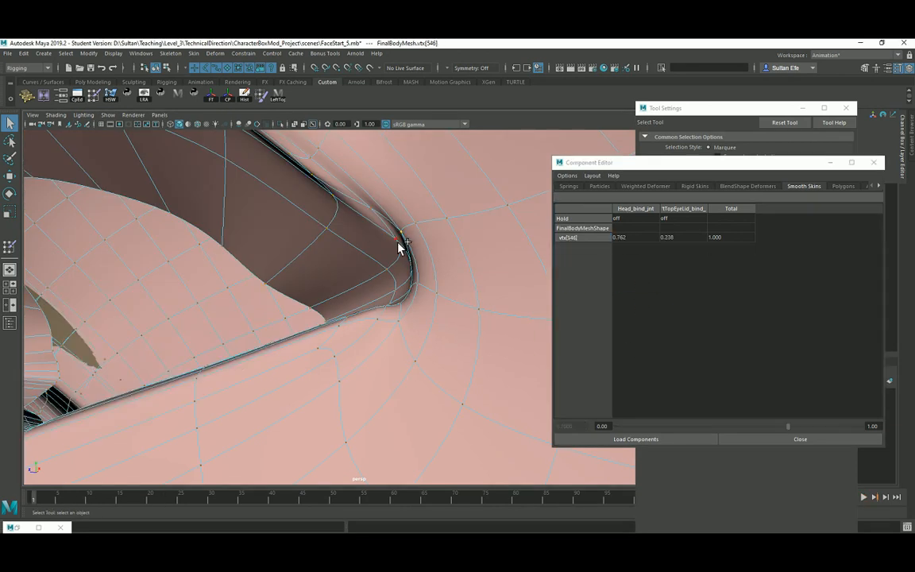
pyautogui.keyDown('shift'); pyautogui.click(396, 240); pyautogui.keyUp('shift')
pyautogui.keyDown('shift'); pyautogui.click(375, 210); pyautogui.keyUp('shift')
pyautogui.keyDown('shift'); pyautogui.click(388, 270); pyautogui.keyUp('shift')
pyautogui.keyDown('shift'); pyautogui.click(310, 306); pyautogui.keyUp('shift')
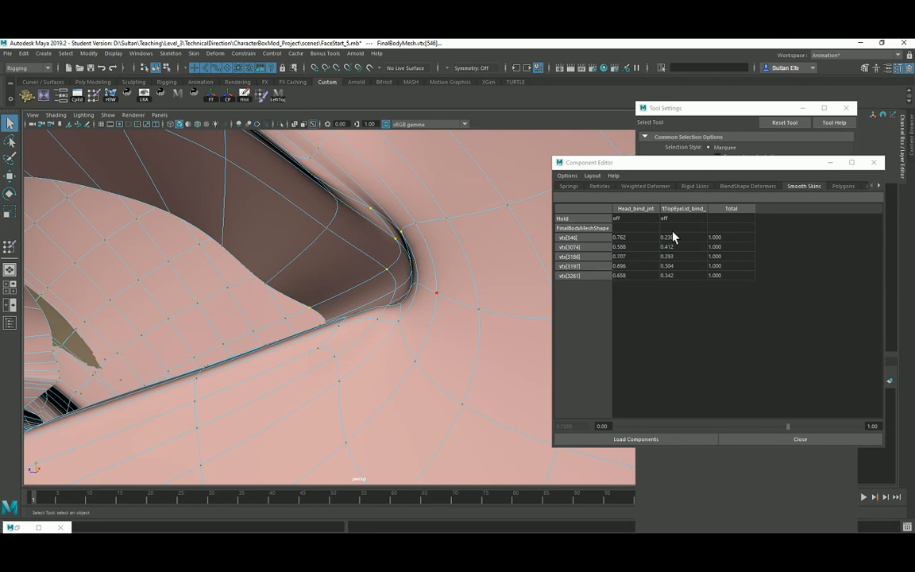
pyautogui.moveTo(640, 241); pyautogui.dragTo(642, 275)
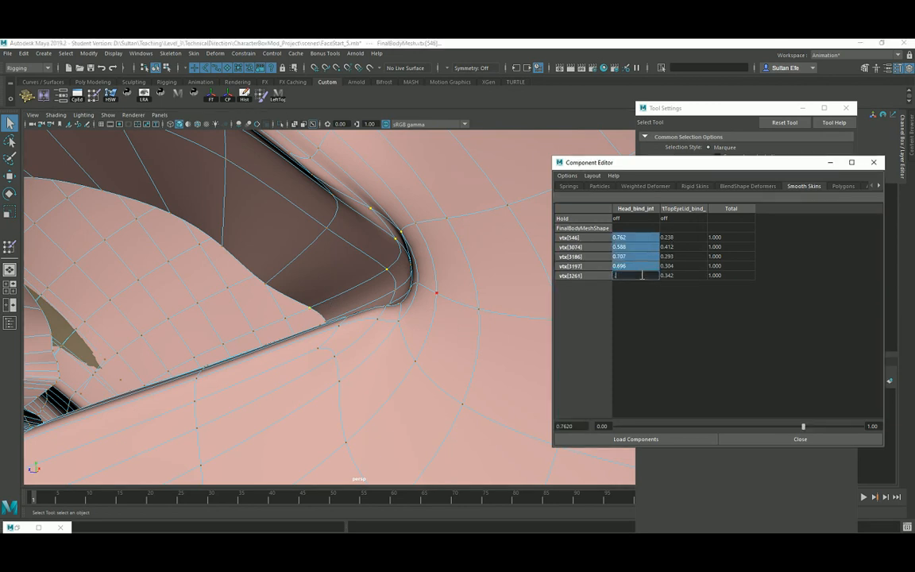
pyautogui.write('0.9')
pyautogui.press('Return')
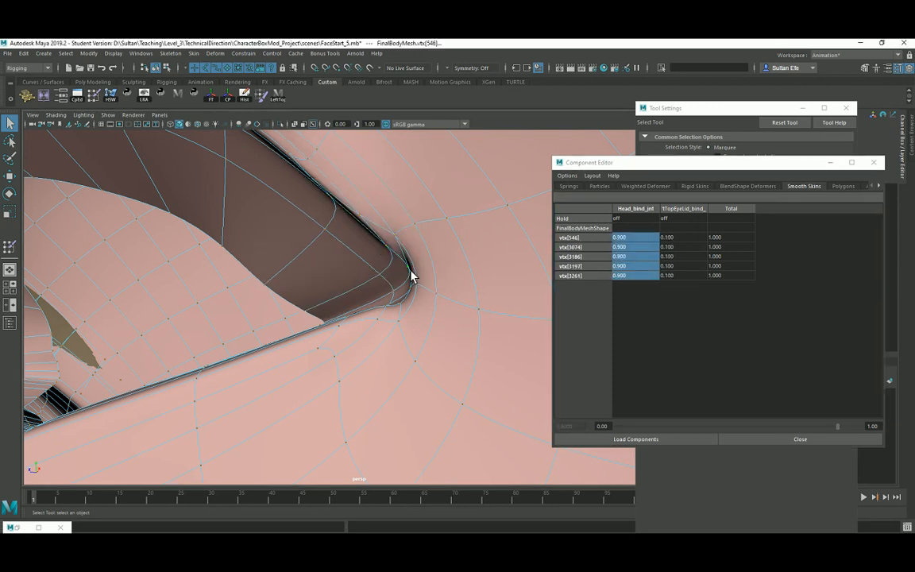
# Select the three vertices running inward from the outer corner itself and set their Head_bind_jnt weights to 0.9.
pyautogui.click(406, 278)
pyautogui.keyDown('shift'); pyautogui.click(395, 285); pyautogui.keyUp('shift')
pyautogui.keyDown('alt'); pyautogui.moveTo(395, 285); pyautogui.dragTo(417, 292); pyautogui.keyUp('alt')
pyautogui.keyDown('shift'); pyautogui.click(356, 326); pyautogui.keyUp('shift')
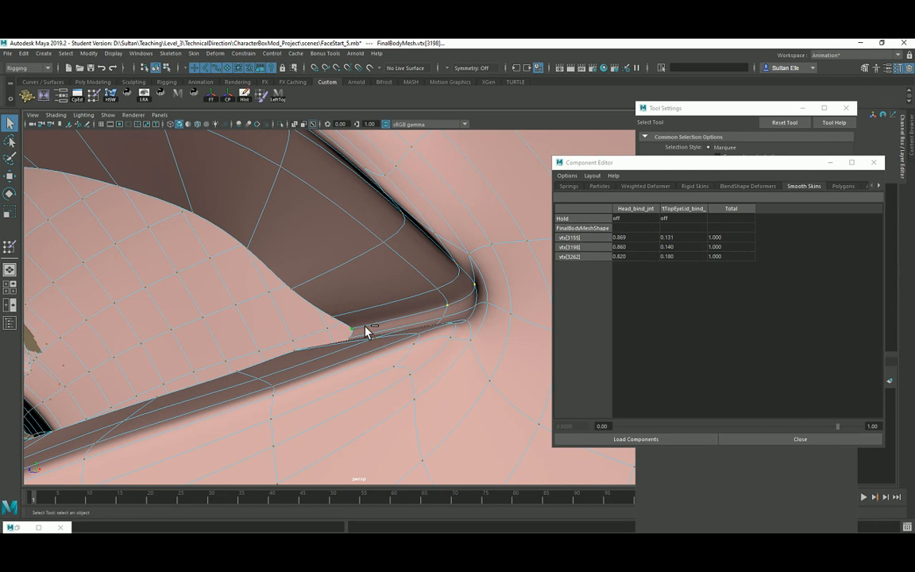
pyautogui.moveTo(638, 236); pyautogui.dragTo(645, 258)
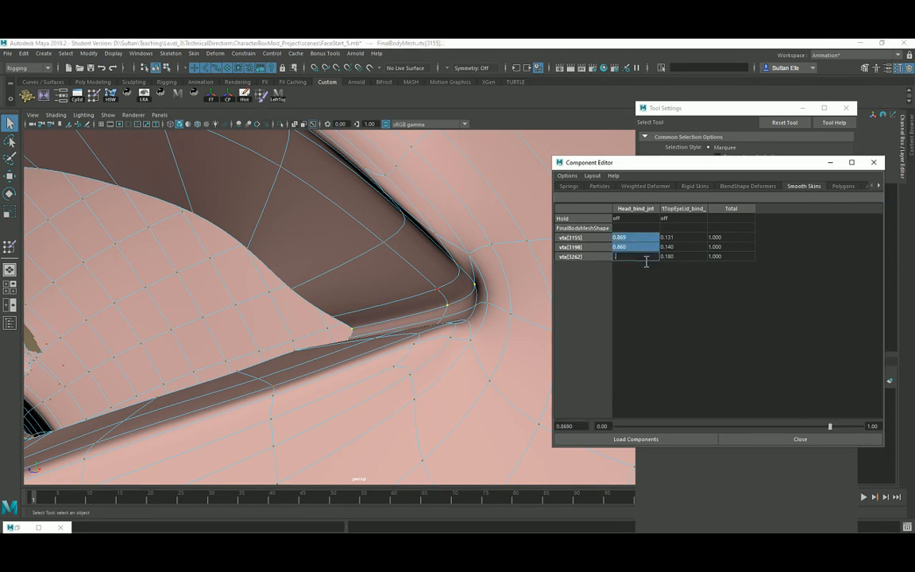
pyautogui.press('Return')
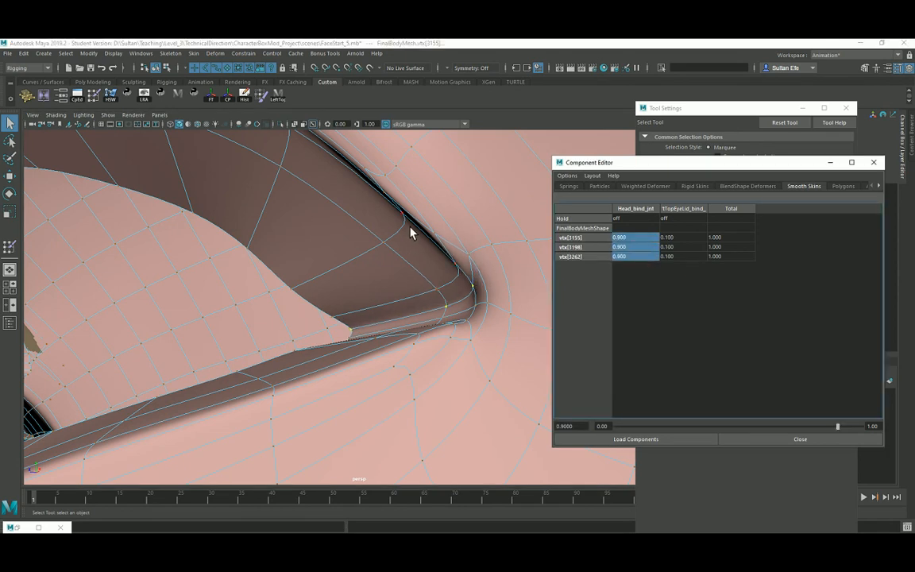
# At frame 7, select the rim vertex just above the outer corner and set its Head_bind_jnt weight to 1.
pyautogui.click(402, 216)
pyautogui.keyDown('alt'); pyautogui.moveTo(362, 216); pyautogui.dragTo(375, 227); pyautogui.keyUp('alt')
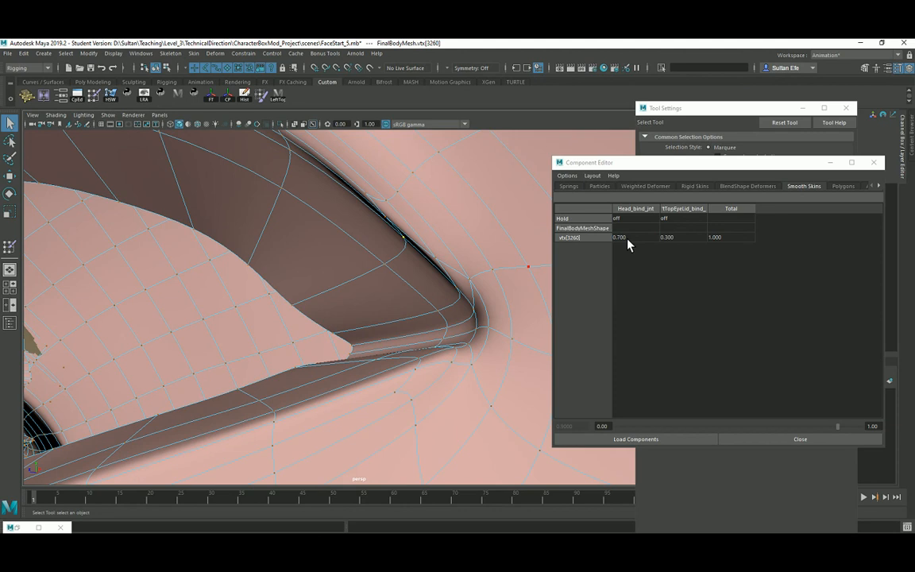
pyautogui.moveTo(62, 499); pyautogui.dragTo(70, 504)
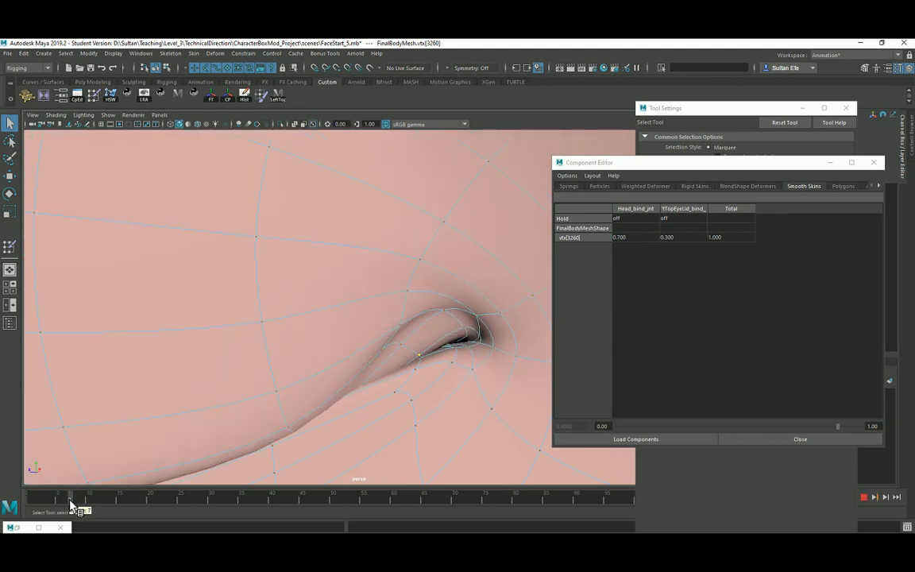
pyautogui.keyDown('alt'); pyautogui.moveTo(244, 411); pyautogui.dragTo(258, 409); pyautogui.keyUp('alt')
pyautogui.keyDown('alt'); pyautogui.moveTo(258, 409); pyautogui.dragTo(306, 380, button='middle'); pyautogui.keyUp('alt')
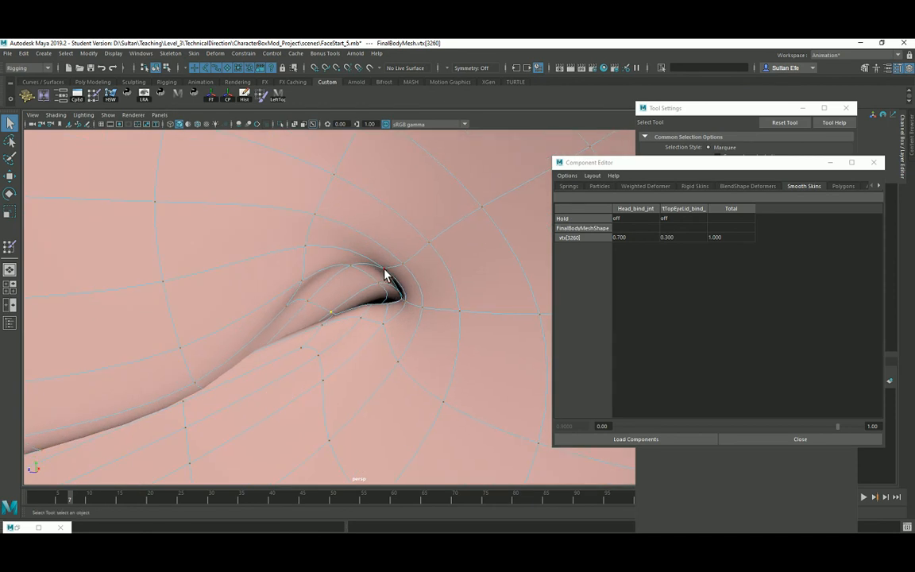
pyautogui.doubleClick(630, 239)
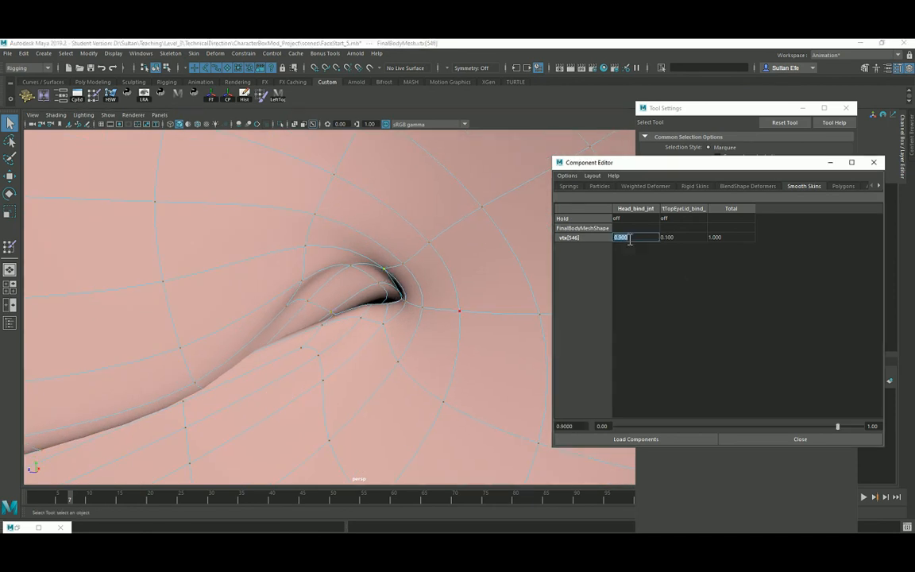
pyautogui.write('1')
pyautogui.press('Return')
# Lower the same rim vertex's Head_bind_jnt weight to 0.8.
pyautogui.doubleClick(630, 240)
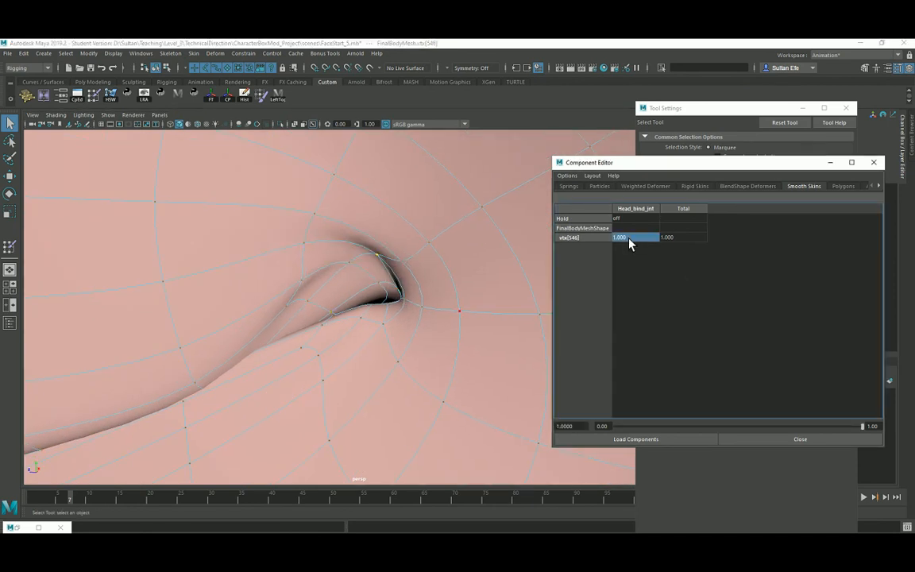
pyautogui.press('BackSpace')
pyautogui.write('.8')
pyautogui.press('Return')
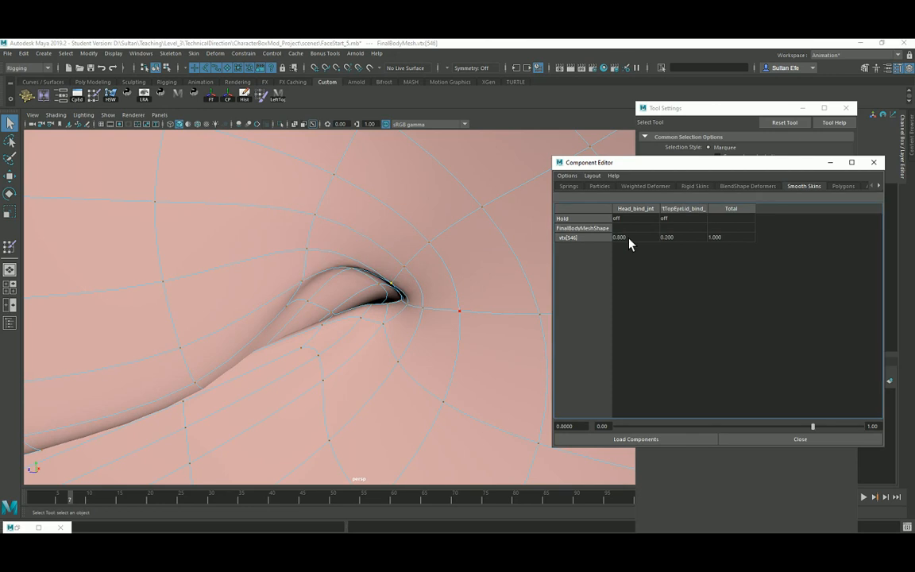
# Select the two neighbouring rim vertices in the outer-corner fold and set their Head_bind_jnt weights to 0.8.
pyautogui.click(353, 271)
pyautogui.keyDown('shift'); pyautogui.click(375, 284); pyautogui.keyUp('shift')
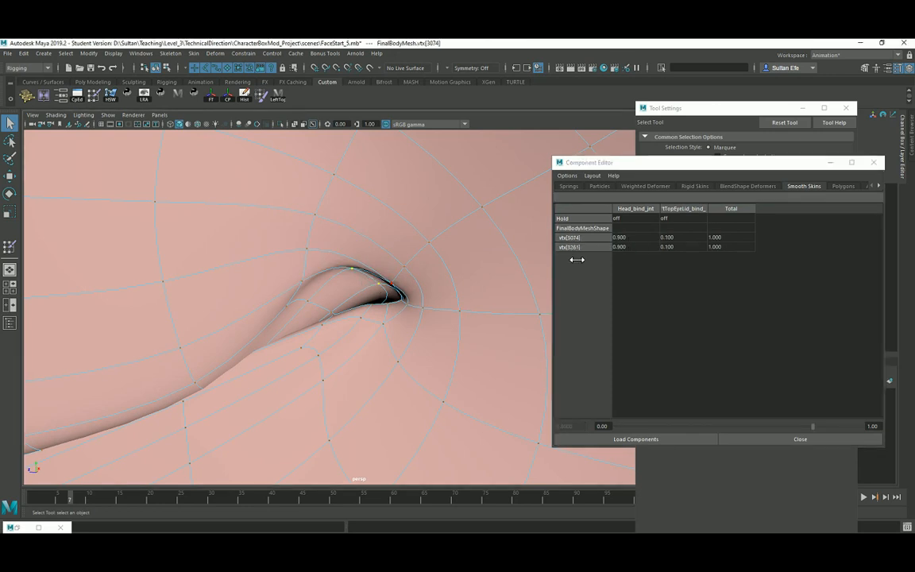
pyautogui.moveTo(631, 237); pyautogui.dragTo(648, 247)
pyautogui.write('.8')
pyautogui.press('Return')
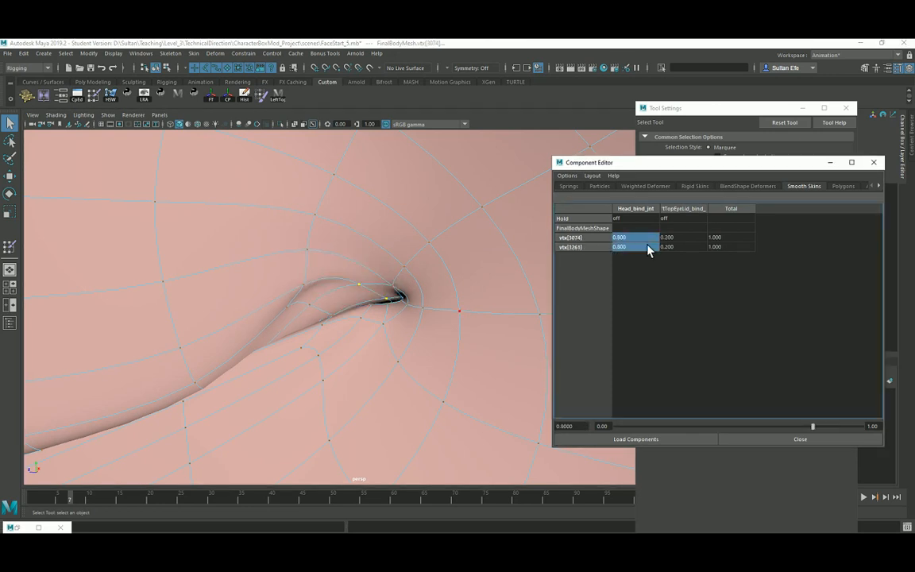
# Select four vertices of the next row inward across the lid fold and try Head_bind_jnt weights of 0.8.
pyautogui.click(304, 285)
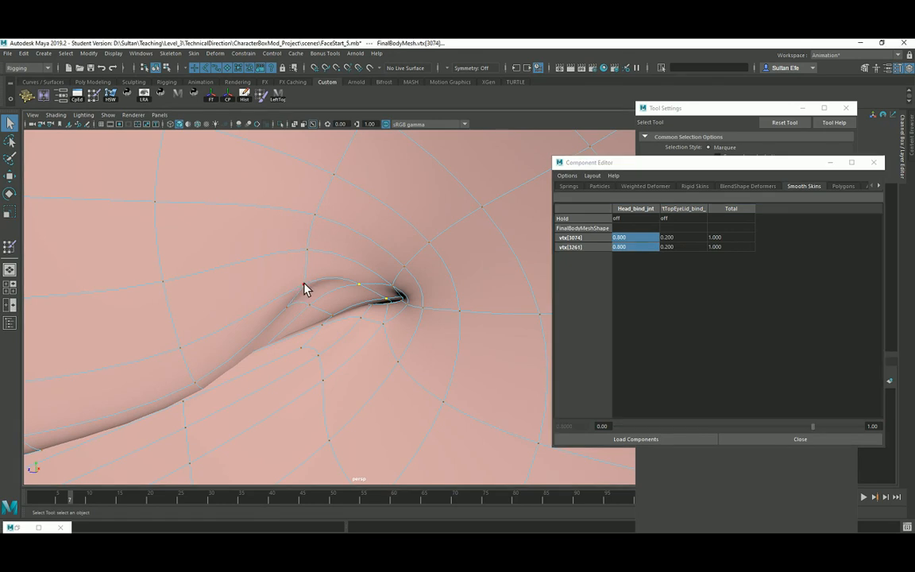
pyautogui.keyDown('shift'); pyautogui.click(291, 307); pyautogui.keyUp('shift')
pyautogui.keyDown('shift'); pyautogui.click(310, 305); pyautogui.keyUp('shift')
pyautogui.keyDown('shift'); pyautogui.click(333, 316); pyautogui.keyUp('shift')
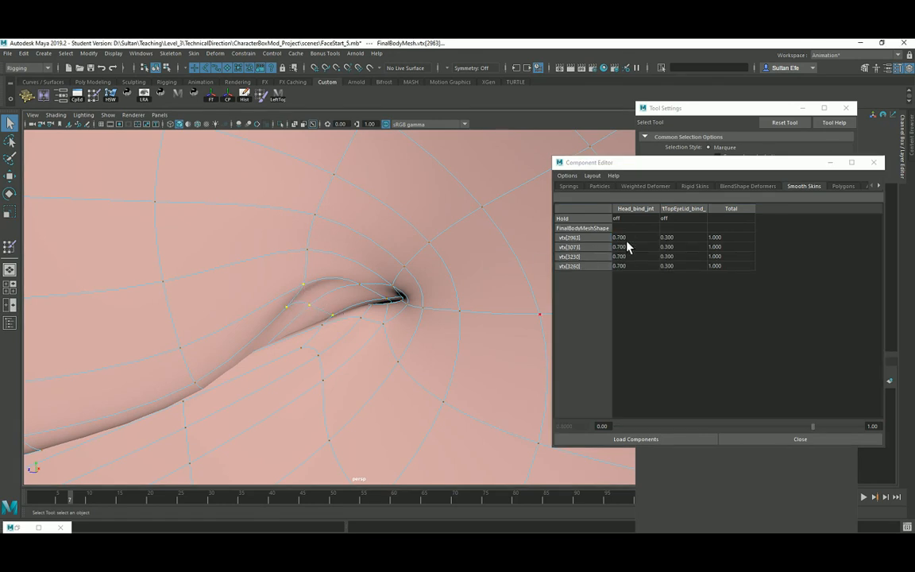
pyautogui.moveTo(627, 237); pyautogui.dragTo(625, 267)
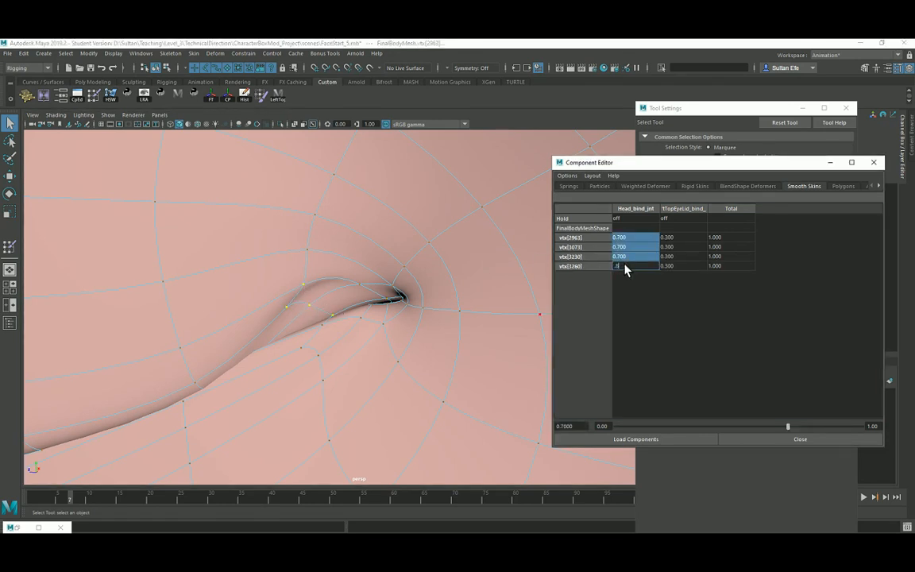
pyautogui.press('Return')
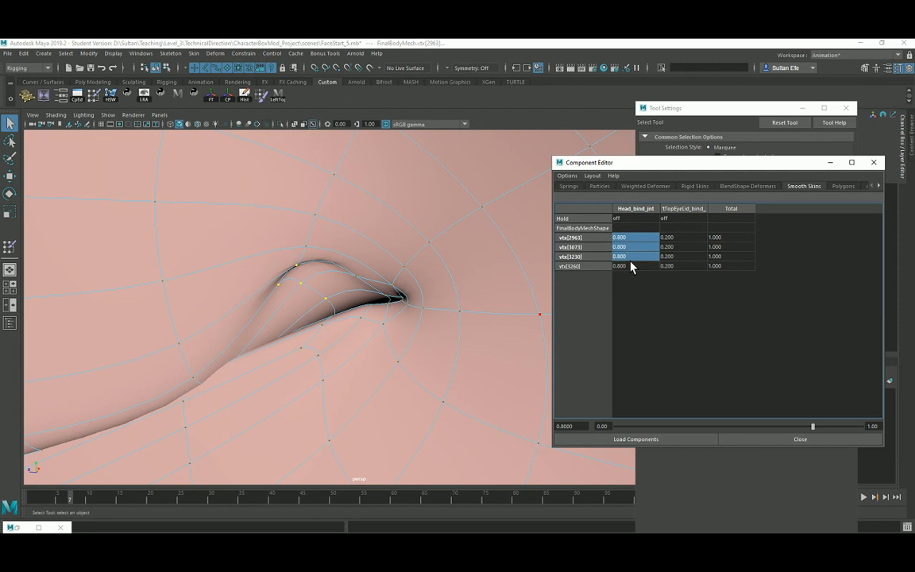
# Return the four selected vertices' Head_bind_jnt weights to 0.7.
pyautogui.doubleClick(632, 266)
pyautogui.write('0.7')
pyautogui.press('Return')
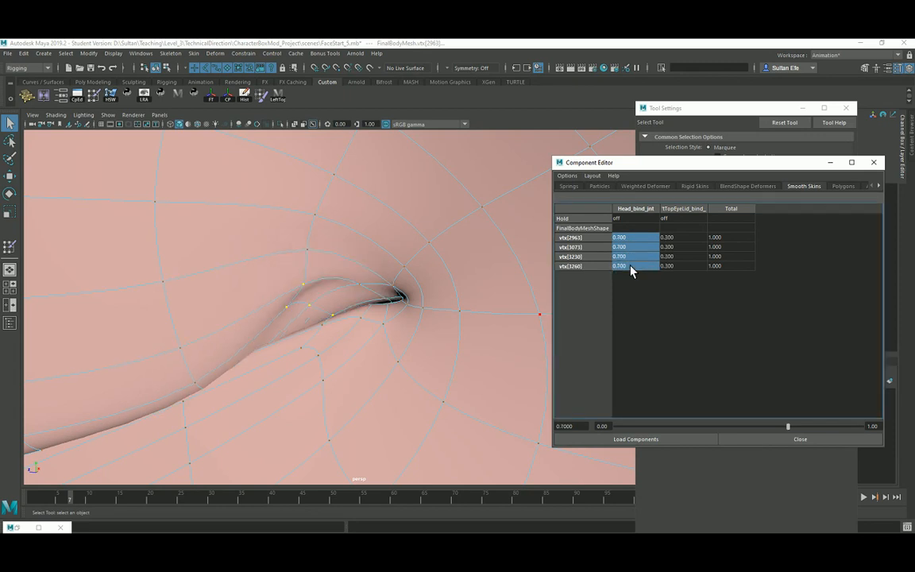
# Scrub the blink to frame 6 and examine the upper lid's rim near the outer corner.
pyautogui.scroll(-5, 349, 297)
pyautogui.moveTo(90, 497); pyautogui.dragTo(66, 506)
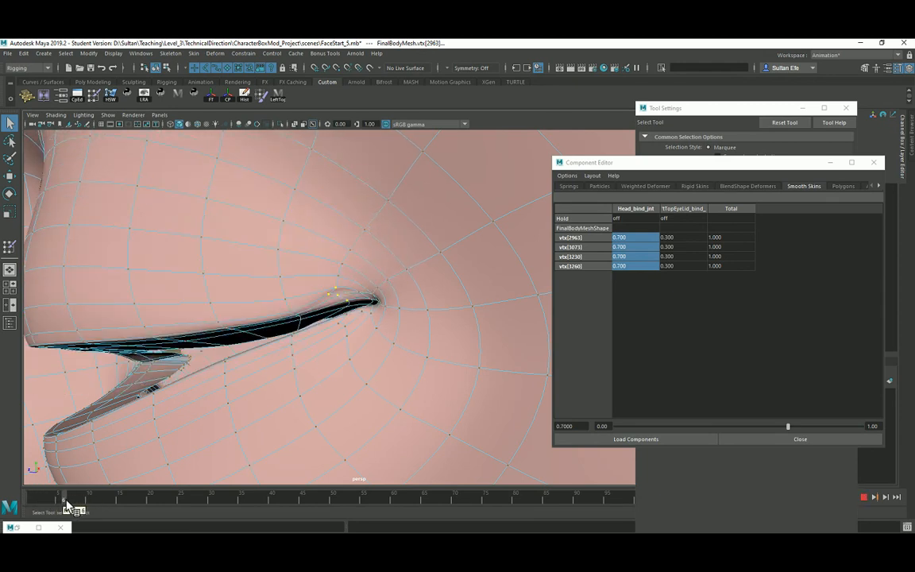
pyautogui.keyDown('alt'); pyautogui.moveTo(225, 368); pyautogui.dragTo(270, 370); pyautogui.keyUp('alt')
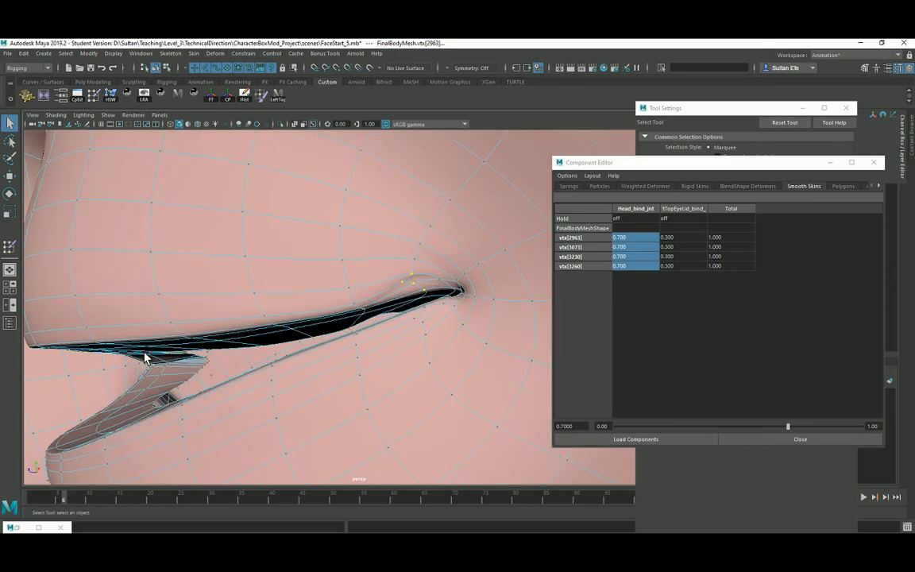
pyautogui.keyDown('alt'); pyautogui.moveTo(372, 323); pyautogui.dragTo(310, 351); pyautogui.keyUp('alt')
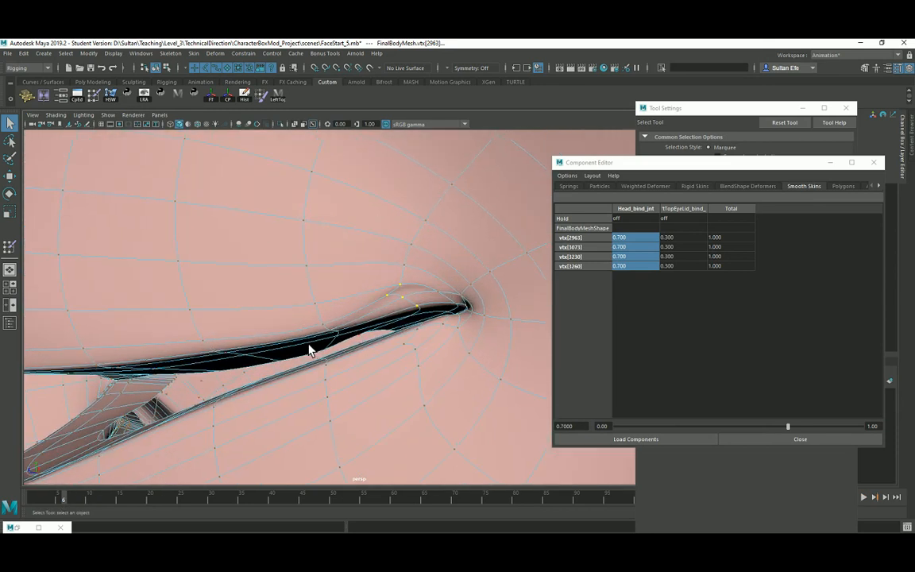
pyautogui.keyDown('alt'); pyautogui.moveTo(333, 334); pyautogui.dragTo(340, 306, button='middle'); pyautogui.keyUp('alt')
pyautogui.keyDown('alt'); pyautogui.moveTo(340, 307); pyautogui.dragTo(341, 340, button='right'); pyautogui.keyUp('alt')
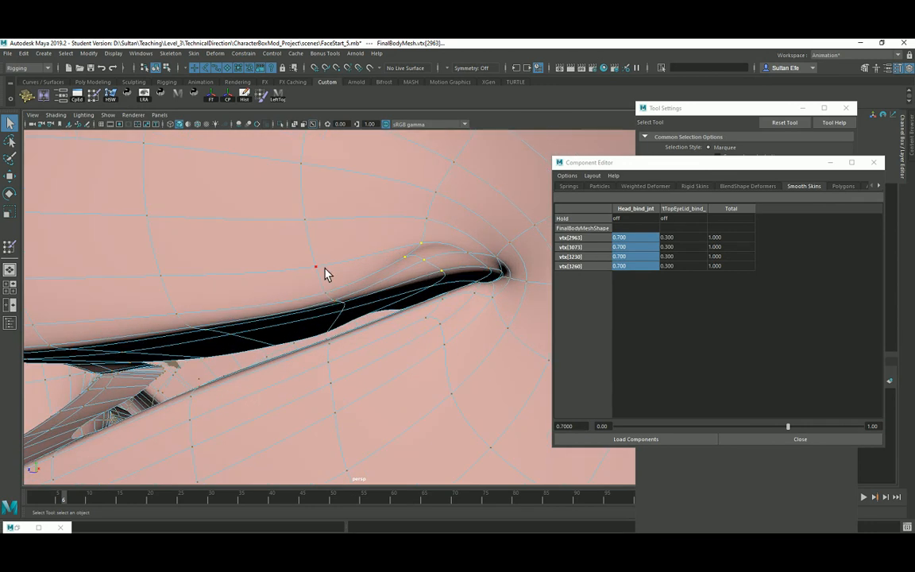
# Select the six vertices of the next upper-lid row toward the lid's middle and set their Head_bind_jnt weights to 0.5 at frame 7.
pyautogui.click(320, 267)
pyautogui.keyDown('shift'); pyautogui.click(328, 294); pyautogui.keyUp('shift')
pyautogui.keyDown('shift'); pyautogui.click(336, 301); pyautogui.keyUp('shift')
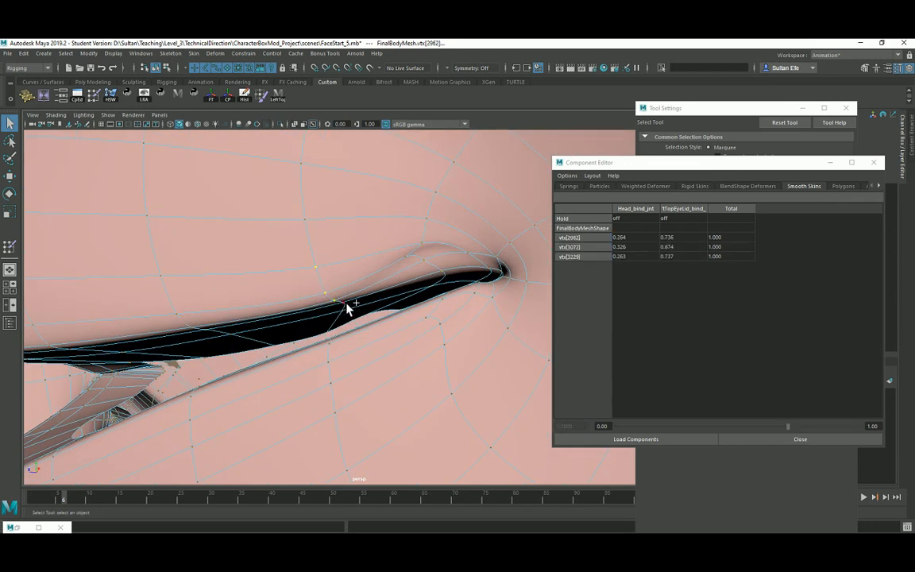
pyautogui.keyDown('shift'); pyautogui.click(344, 305); pyautogui.keyUp('shift')
pyautogui.keyDown('shift'); pyautogui.click(343, 311); pyautogui.keyUp('shift')
pyautogui.keyDown('shift'); pyautogui.click(330, 330); pyautogui.keyUp('shift')
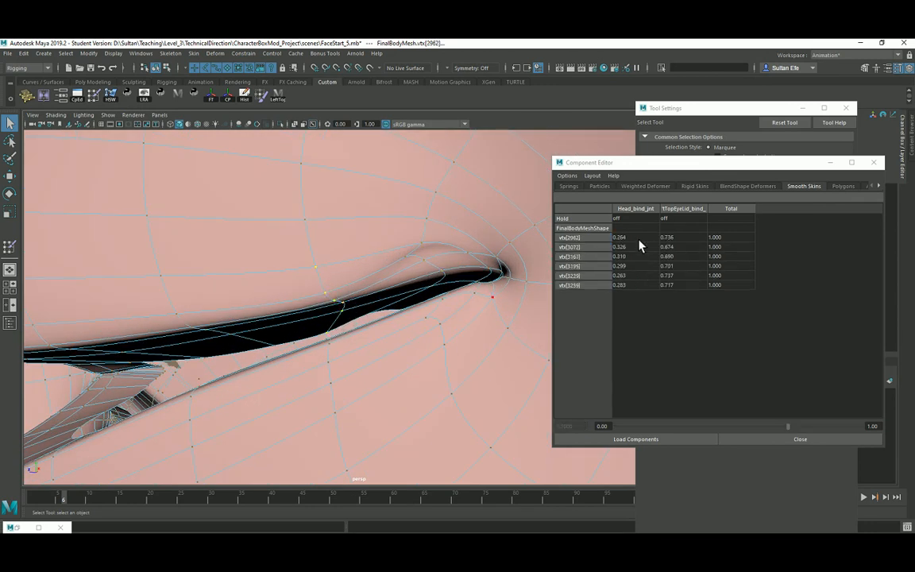
pyautogui.moveTo(62, 496); pyautogui.dragTo(74, 505)
pyautogui.moveTo(630, 238); pyautogui.dragTo(636, 286)
pyautogui.doubleClick(628, 285)
pyautogui.write('0.5')
pyautogui.press('Return')
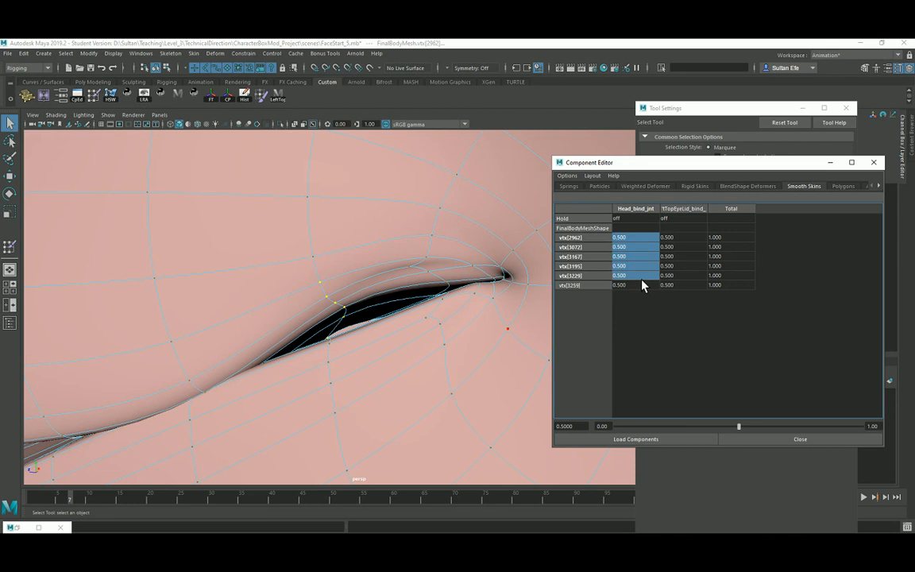
# Try Head_bind_jnt weights of 0.6 on the six selected upper-lid vertices.
pyautogui.doubleClick(640, 285)
pyautogui.write('.8')
pyautogui.press('Return')
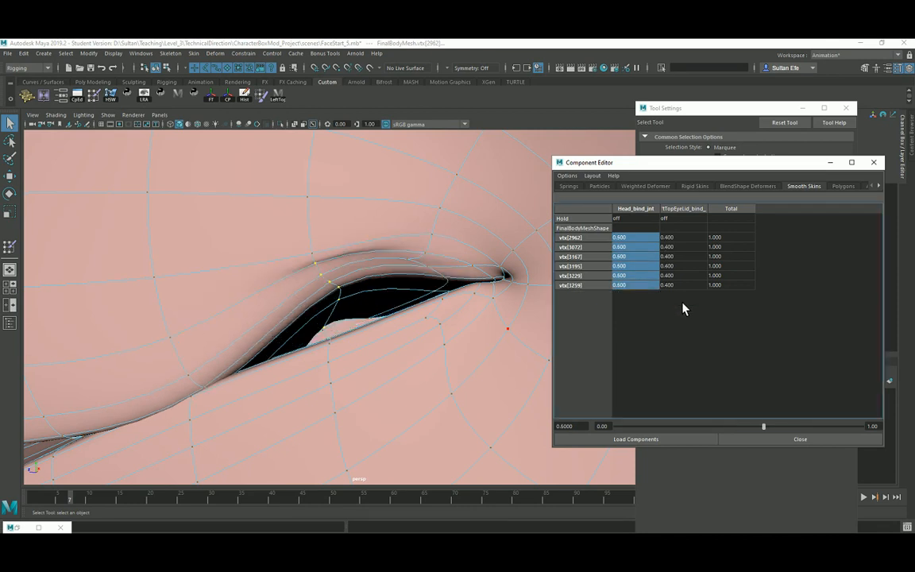
# Set the six selected upper-lid vertices' Head_bind_jnt weights to 0.4.
pyautogui.doubleClick(637, 285)
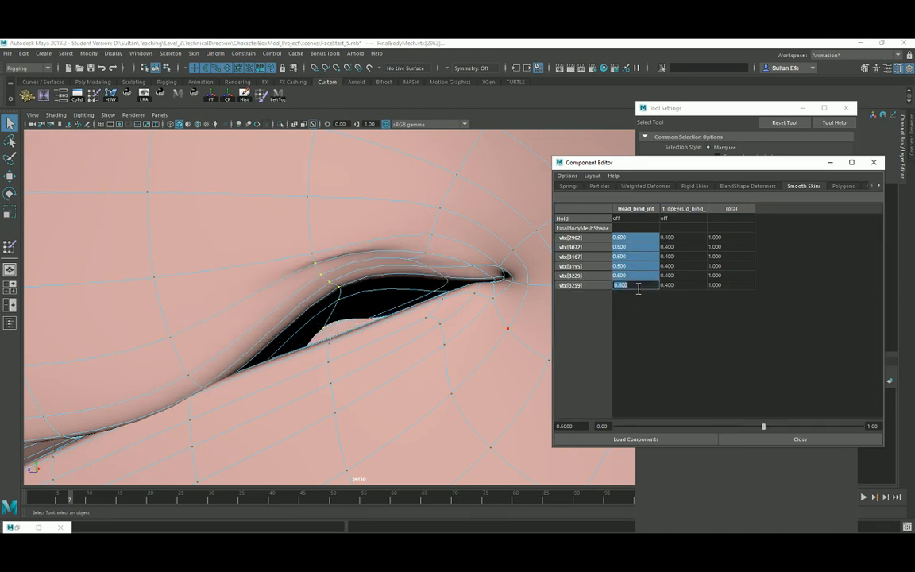
pyautogui.write('.4')
pyautogui.press('Return')
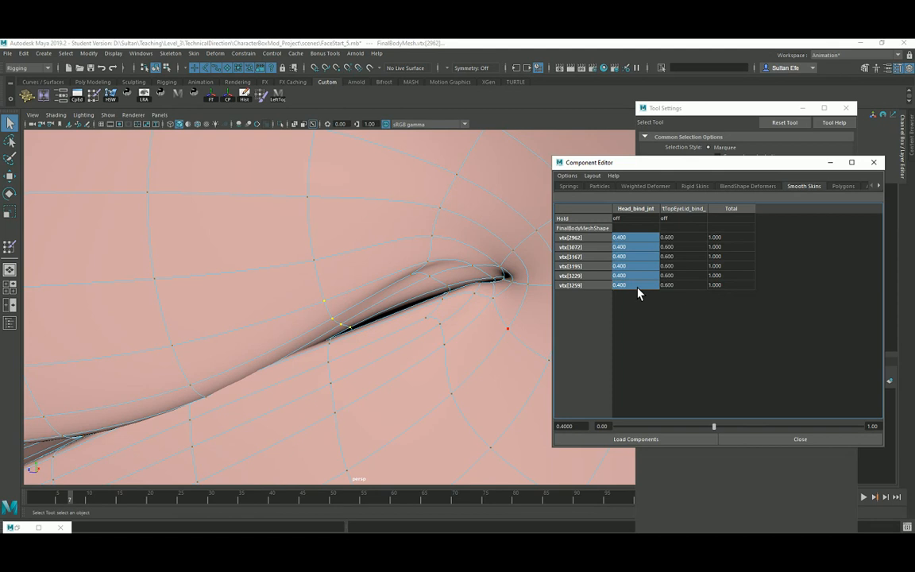
pyautogui.keyDown('alt'); pyautogui.moveTo(402, 327); pyautogui.dragTo(403, 333, button='middle'); pyautogui.keyUp('alt')
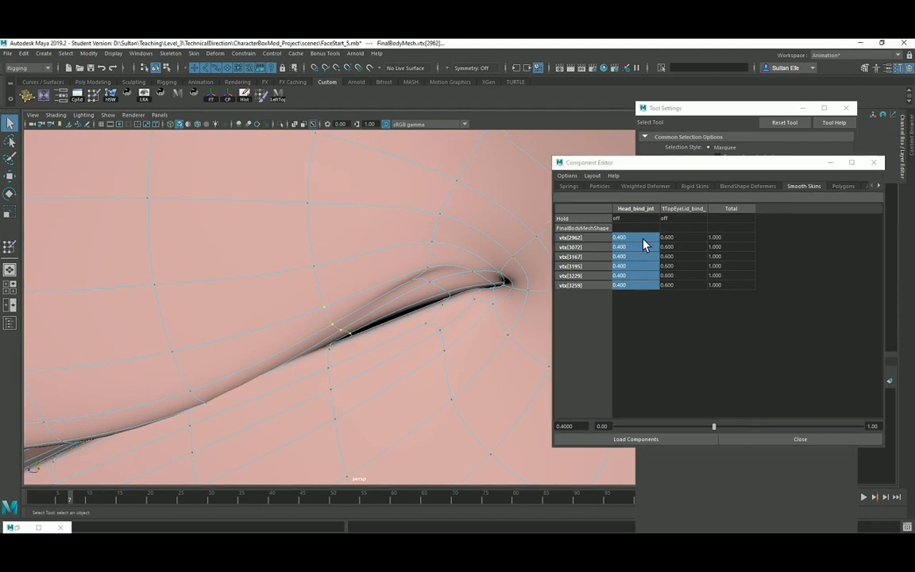
# At frame 4, select the seven vertices of the next upper-lid row inward and set their Head_bind_jnt weights to 0.3.
pyautogui.moveTo(86, 505); pyautogui.dragTo(51, 500)
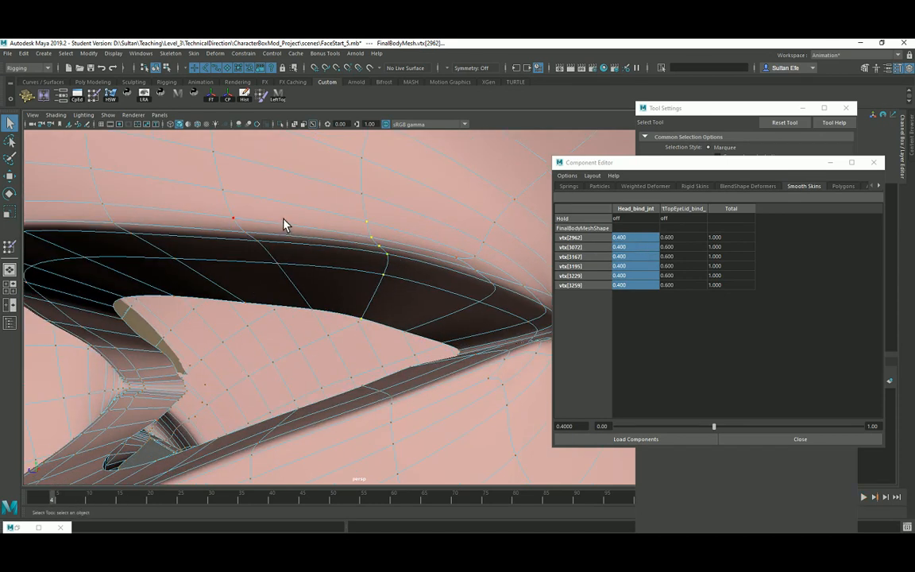
pyautogui.click(216, 158)
pyautogui.keyDown('shift'); pyautogui.click(224, 192); pyautogui.keyUp('shift')
pyautogui.keyDown('shift'); pyautogui.click(234, 217); pyautogui.keyUp('shift')
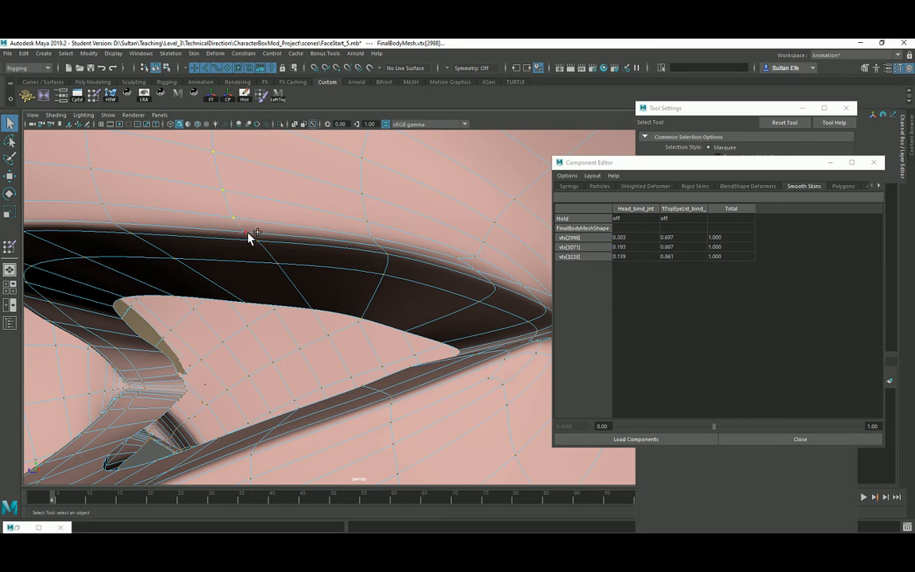
pyautogui.keyDown('shift'); pyautogui.click(245, 232); pyautogui.keyUp('shift')
pyautogui.keyDown('shift'); pyautogui.click(258, 241); pyautogui.keyUp('shift')
pyautogui.keyDown('shift'); pyautogui.click(278, 263); pyautogui.keyUp('shift')
pyautogui.keyDown('shift'); pyautogui.click(312, 309); pyautogui.keyUp('shift')
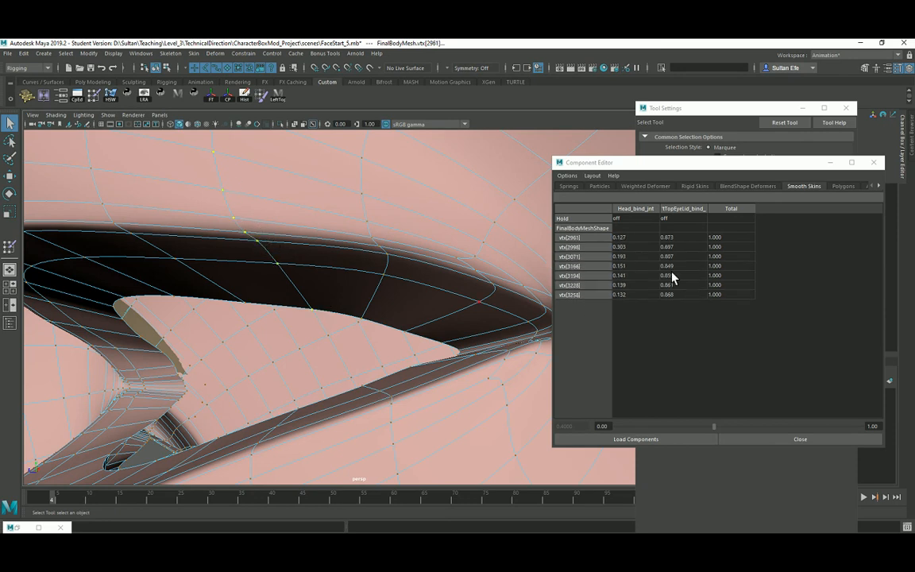
pyautogui.moveTo(636, 238); pyautogui.dragTo(636, 295)
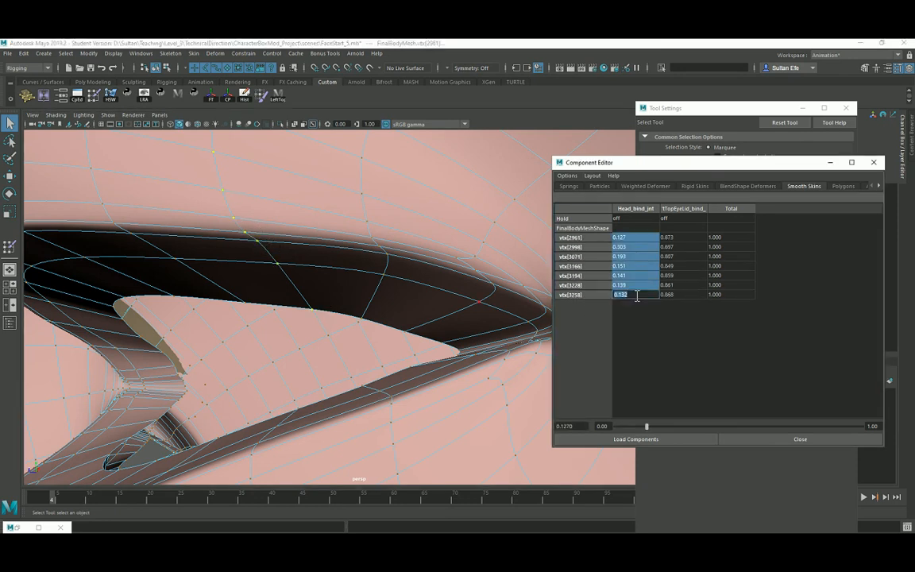
pyautogui.write('0.3')
pyautogui.press('Return')
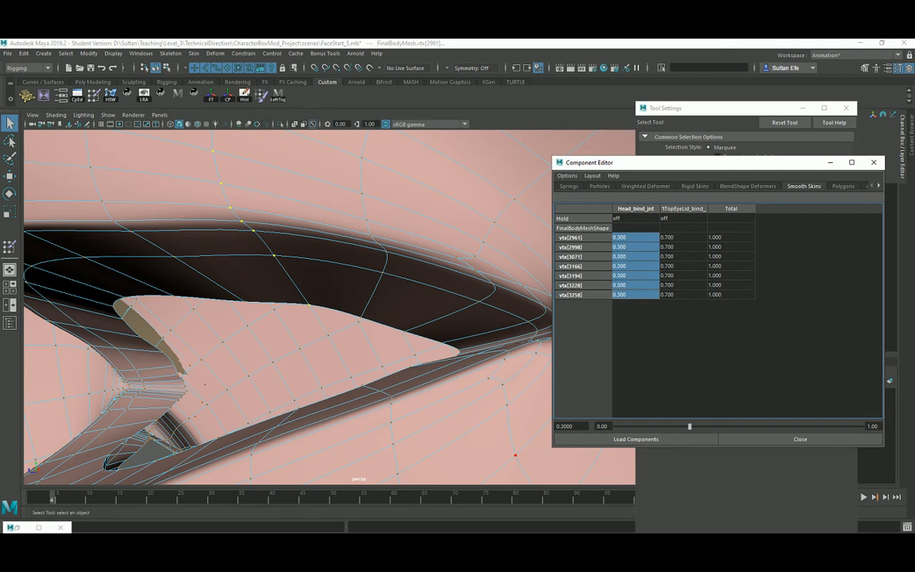
# Scrub the blink to frame 10 and set the seven selected vertices' Head_bind_jnt weights to 0.5.
pyautogui.moveTo(48, 497); pyautogui.dragTo(90, 502)
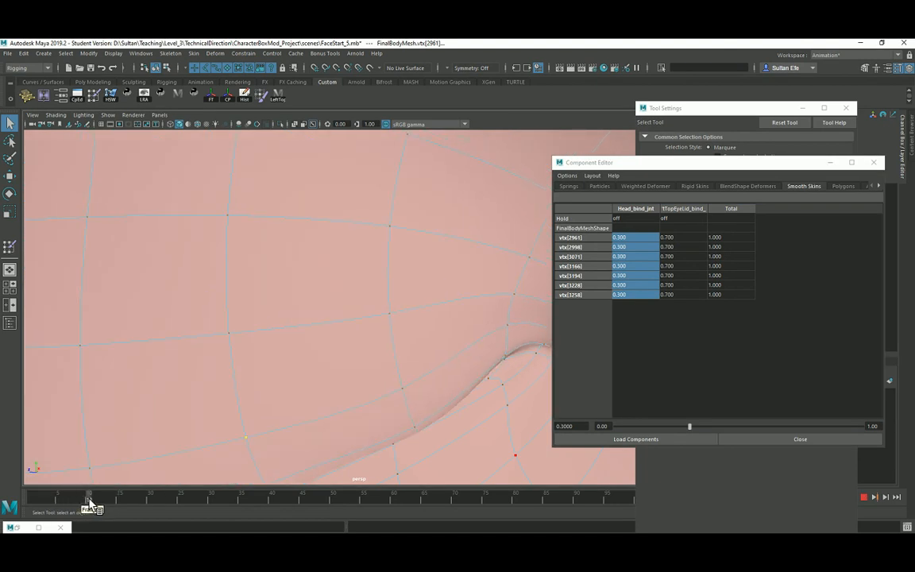
pyautogui.scroll(-4, 227, 414)
pyautogui.keyDown('alt'); pyautogui.moveTo(239, 415); pyautogui.dragTo(272, 354, button='middle'); pyautogui.keyUp('alt')
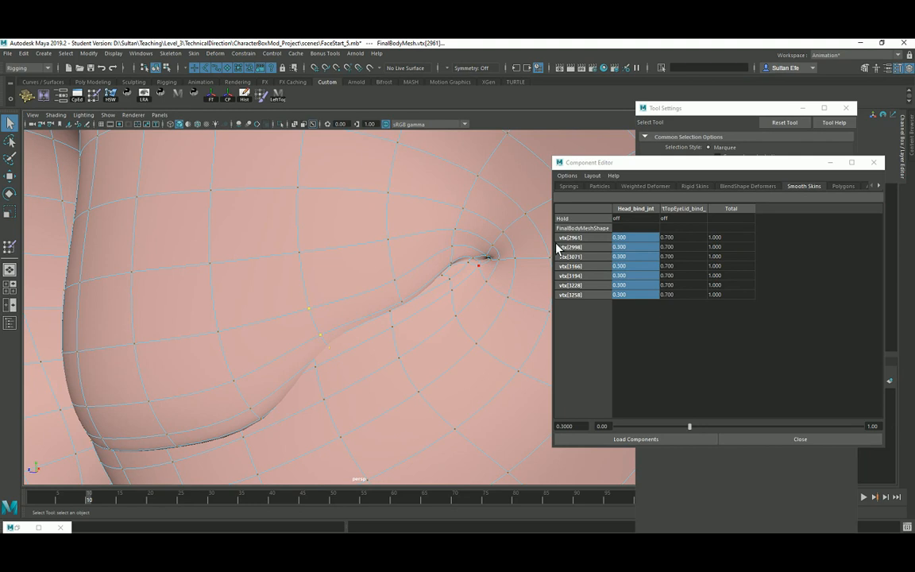
pyautogui.doubleClick(628, 294)
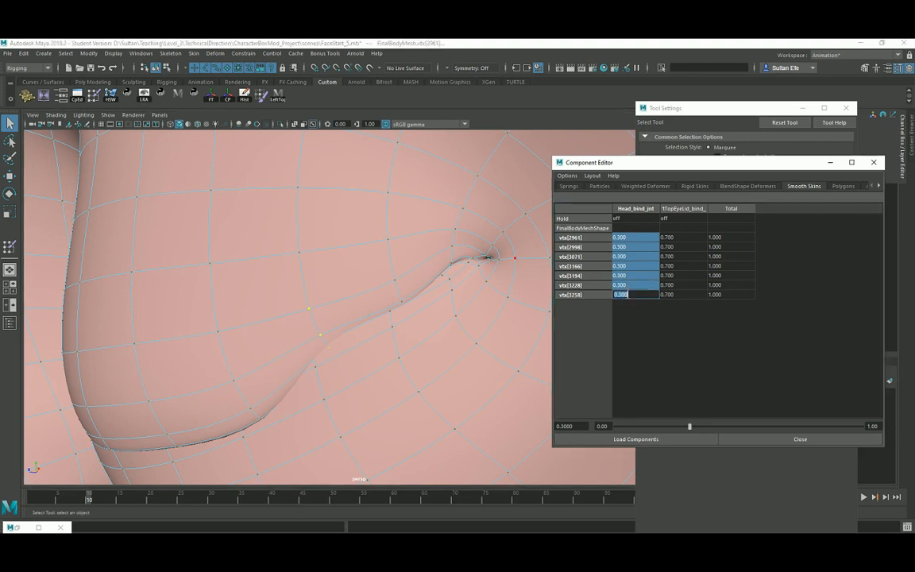
pyautogui.write('0.5')
pyautogui.press('Return')
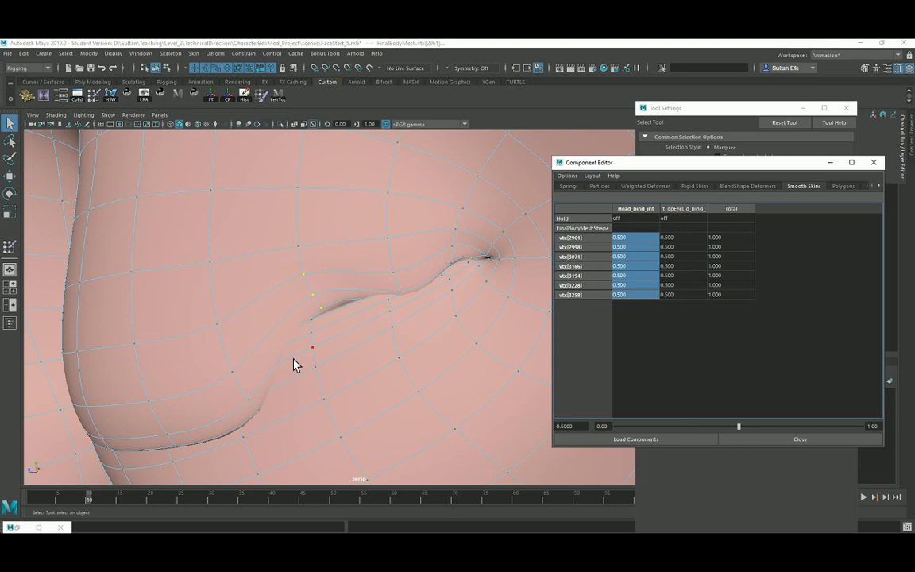
# At frame 2, select the seven vertices of the following row toward the lid's middle and set their Head_bind_jnt weights to 0.4.
pyautogui.scroll(-3, 294, 364)
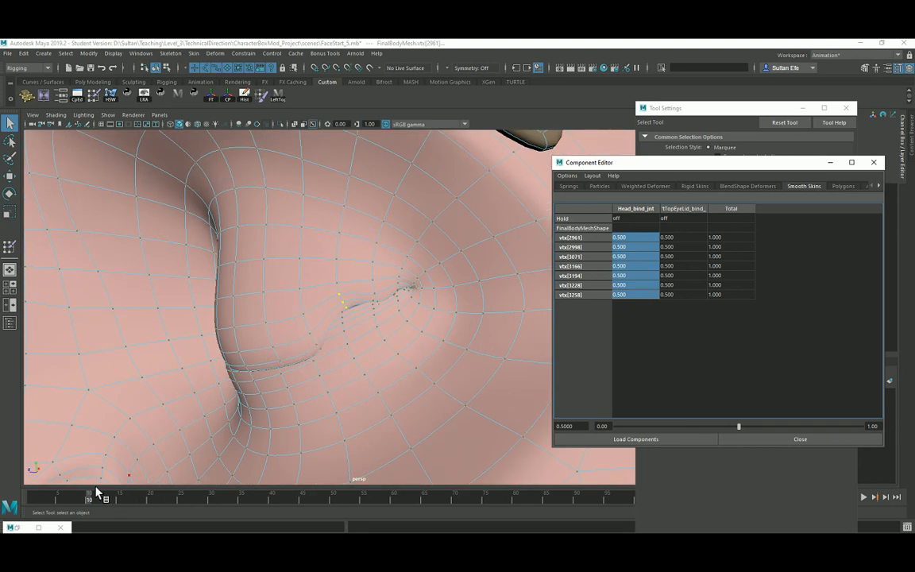
pyautogui.moveTo(97, 493)
pyautogui.mouseDown()
pyautogui.moveTo(51, 500)
pyautogui.moveTo(89, 503)
pyautogui.moveTo(102, 513)
pyautogui.moveTo(91, 516)
pyautogui.moveTo(37, 515)
pyautogui.moveTo(41, 504)
pyautogui.mouseUp()
pyautogui.keyDown('alt'); pyautogui.moveTo(239, 374); pyautogui.dragTo(298, 231, button='right'); pyautogui.keyUp('alt')
pyautogui.click(287, 235)
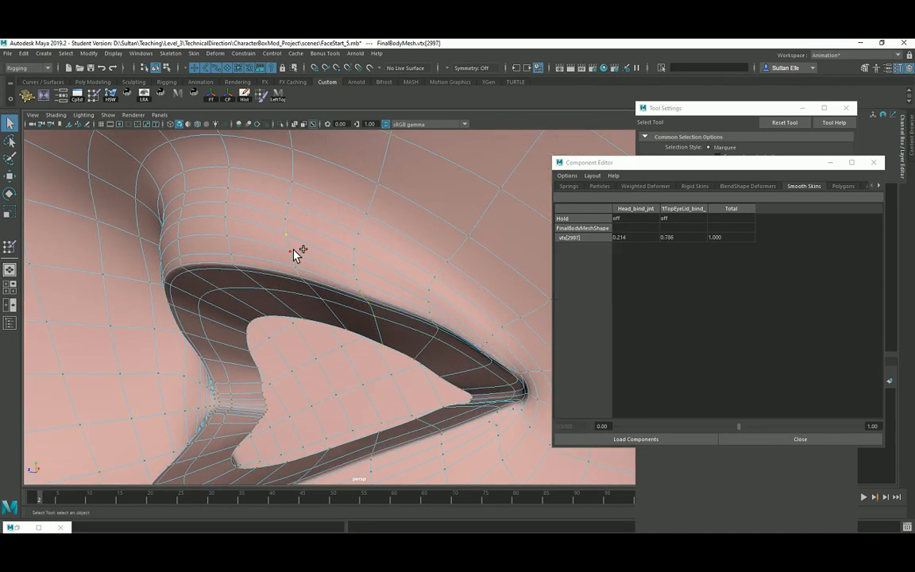
pyautogui.keyDown('shift'); pyautogui.click(291, 252); pyautogui.keyUp('shift')
pyautogui.keyDown('shift'); pyautogui.click(297, 268); pyautogui.keyUp('shift')
pyautogui.keyDown('shift'); pyautogui.click(306, 282); pyautogui.keyUp('shift')
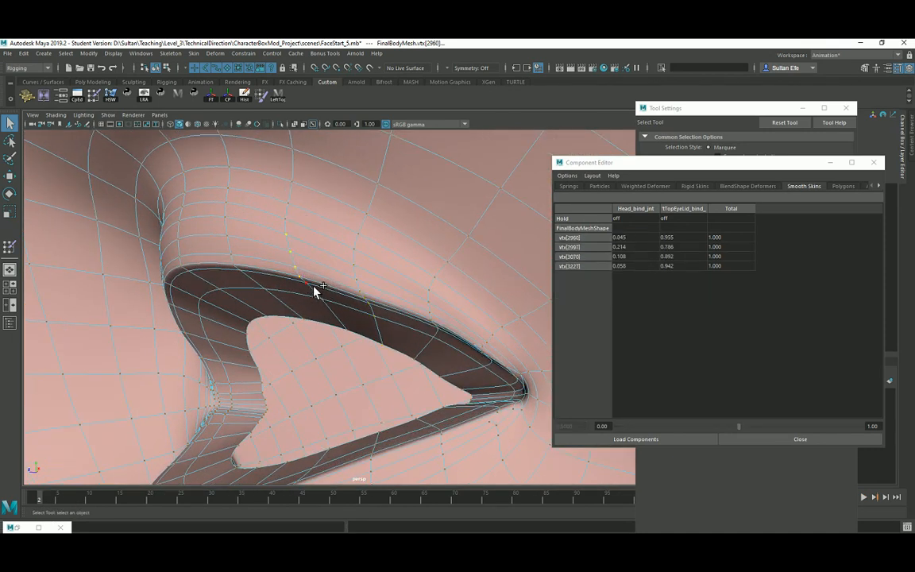
pyautogui.keyDown('shift'); pyautogui.click(320, 299); pyautogui.keyUp('shift')
pyautogui.keyDown('shift'); pyautogui.click(347, 329); pyautogui.keyUp('shift')
pyautogui.keyDown('shift'); pyautogui.click(430, 320); pyautogui.keyUp('shift')
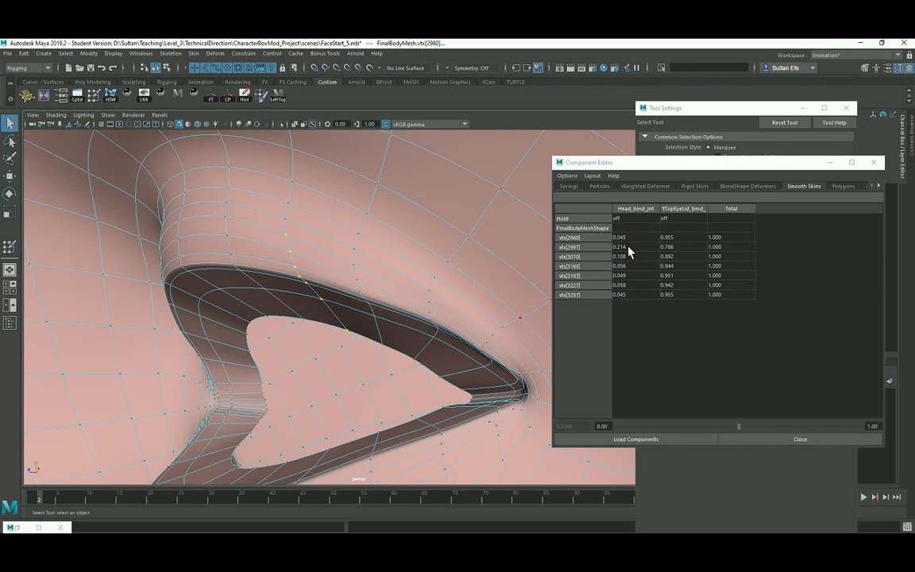
pyautogui.moveTo(628, 237); pyautogui.dragTo(632, 299)
pyautogui.press('BackSpace')
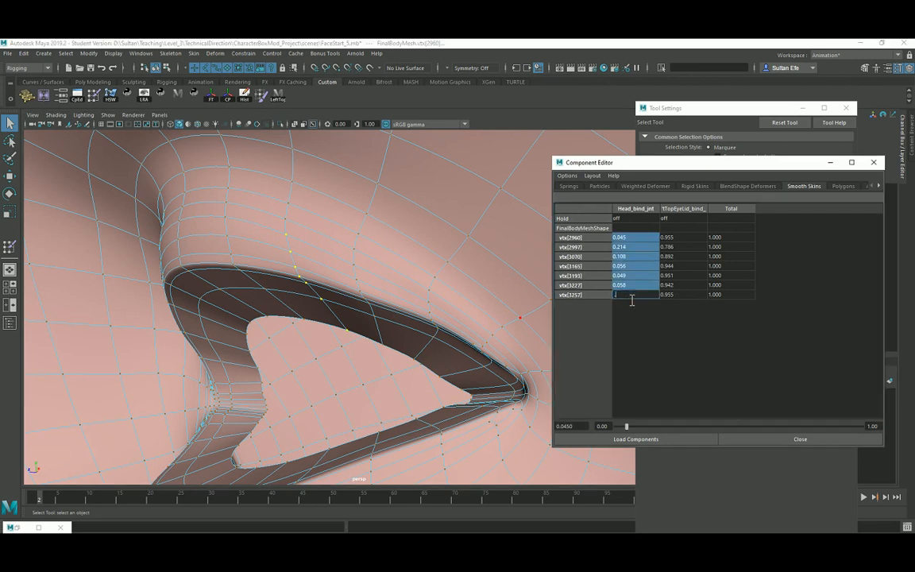
pyautogui.write('.4')
pyautogui.press('Return')
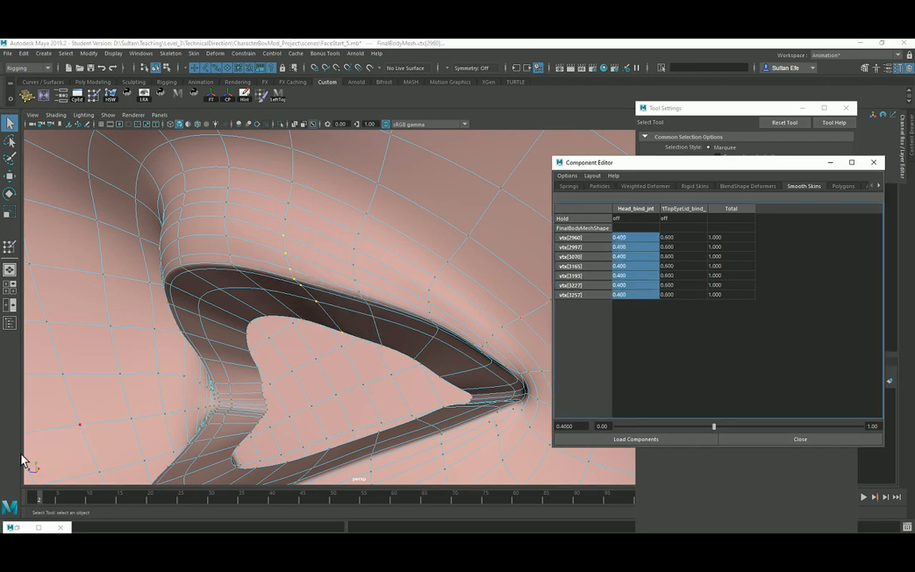
# Scrub the blink to frame 10 and back to frame 7, examining the gap along the upper lid's rim.
pyautogui.moveTo(38, 498); pyautogui.dragTo(88, 499)
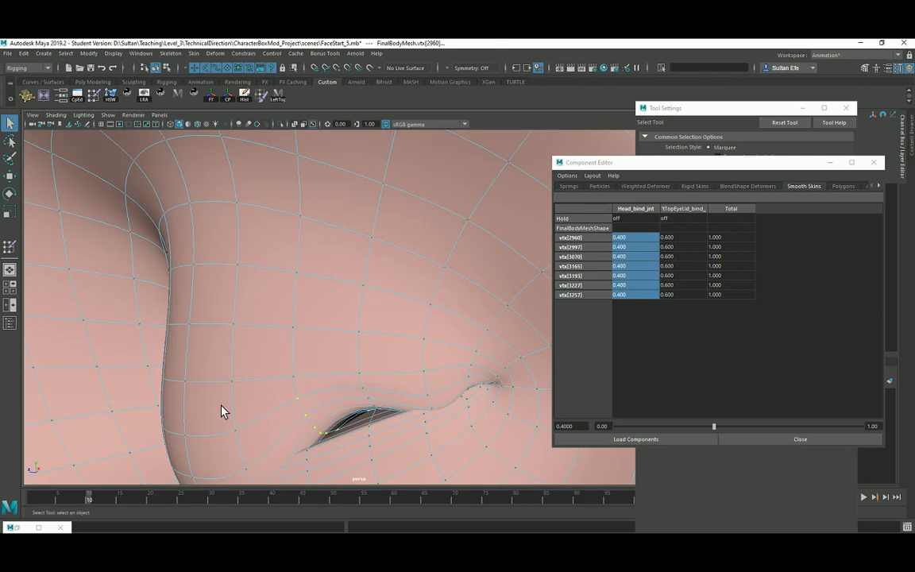
pyautogui.keyDown('alt'); pyautogui.moveTo(221, 411); pyautogui.dragTo(339, 380, button='right'); pyautogui.keyUp('alt')
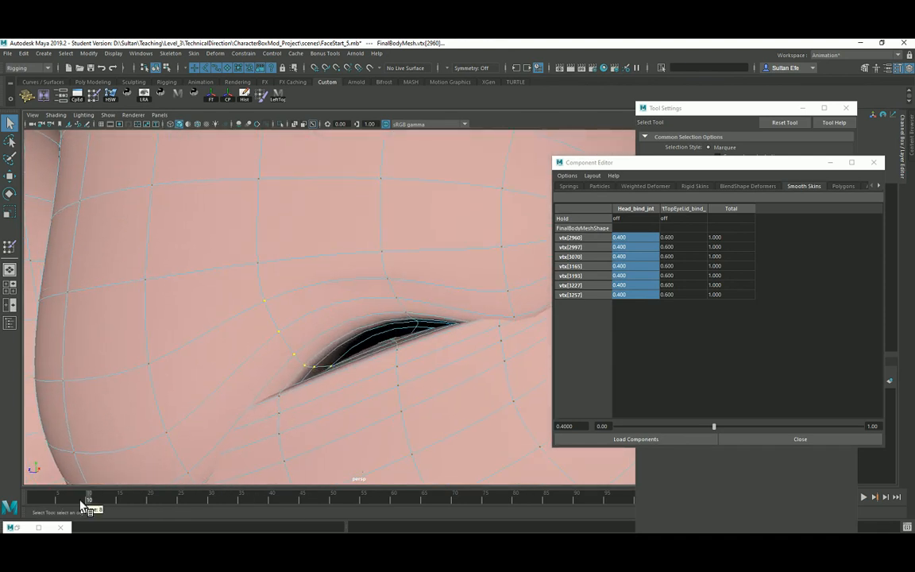
pyautogui.moveTo(81, 501); pyautogui.dragTo(70, 501)
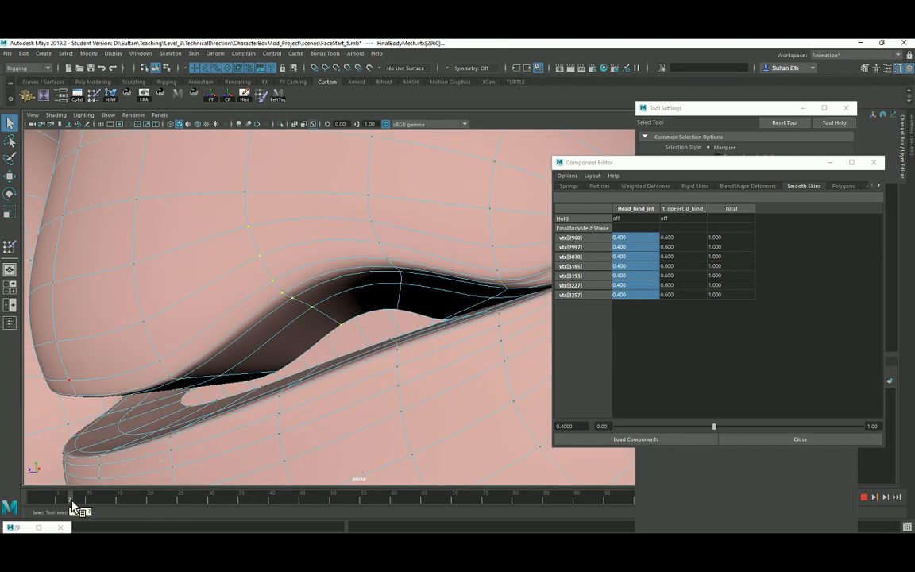
# Reselect six vertices of the neighboring row toward the outer corner, along with their Head_bind_jnt weights.
pyautogui.click(372, 222)
pyautogui.keyDown('shift'); pyautogui.click(380, 243); pyautogui.keyUp('shift')
pyautogui.keyDown('shift'); pyautogui.click(388, 258); pyautogui.keyUp('shift')
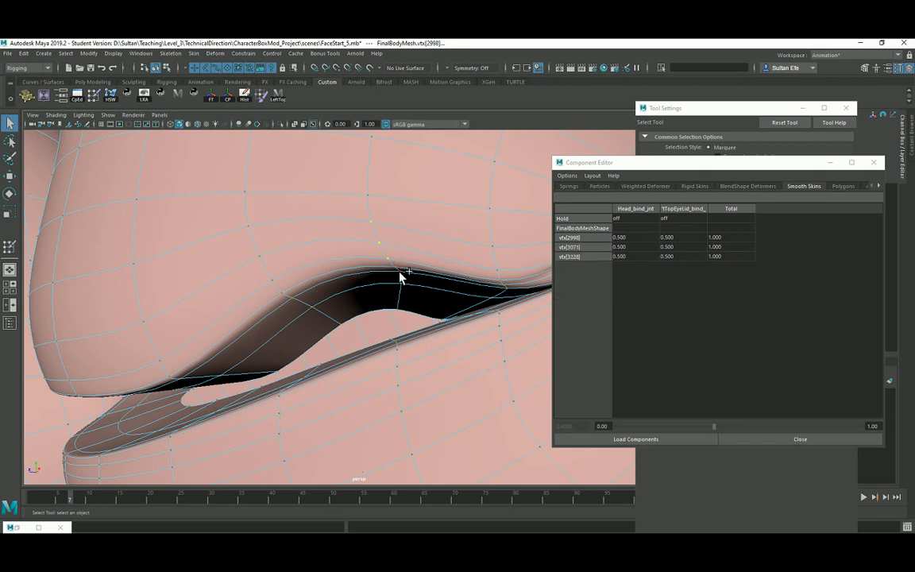
pyautogui.keyDown('shift'); pyautogui.click(401, 271); pyautogui.keyUp('shift')
pyautogui.keyDown('shift'); pyautogui.click(401, 284); pyautogui.keyUp('shift')
pyautogui.keyDown('shift'); pyautogui.click(399, 307); pyautogui.keyUp('shift')
pyautogui.moveTo(636, 237); pyautogui.dragTo(635, 286)
# At frame 10, try Head_bind_jnt weights of 0.45 and 0 on the six selected vertices and undo both changes.
pyautogui.moveTo(71, 500); pyautogui.dragTo(89, 501)
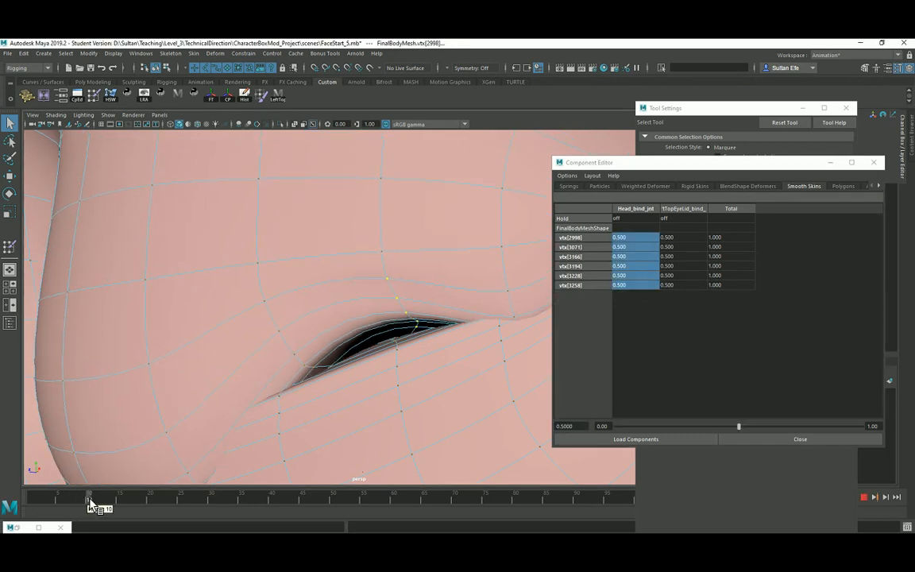
pyautogui.click(631, 286)
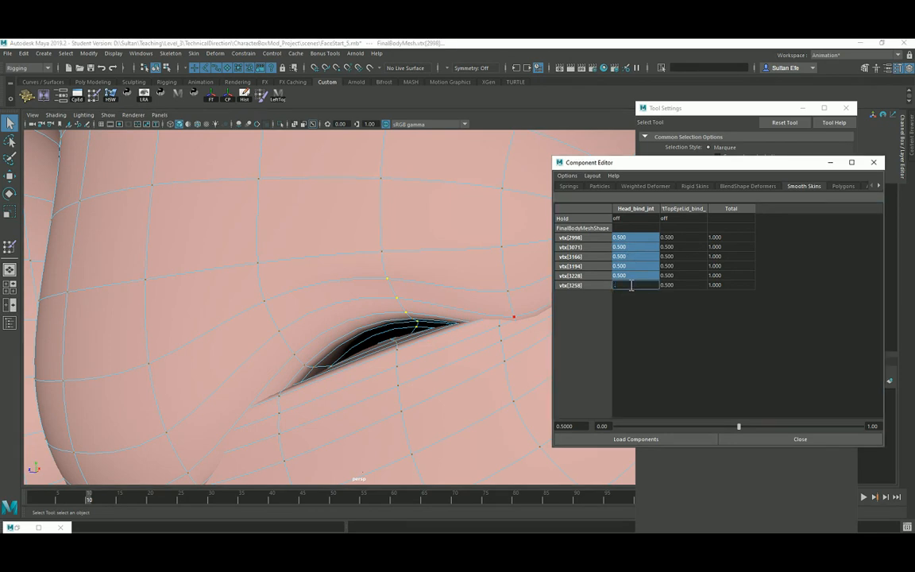
pyautogui.write('.45')
pyautogui.press('Return')
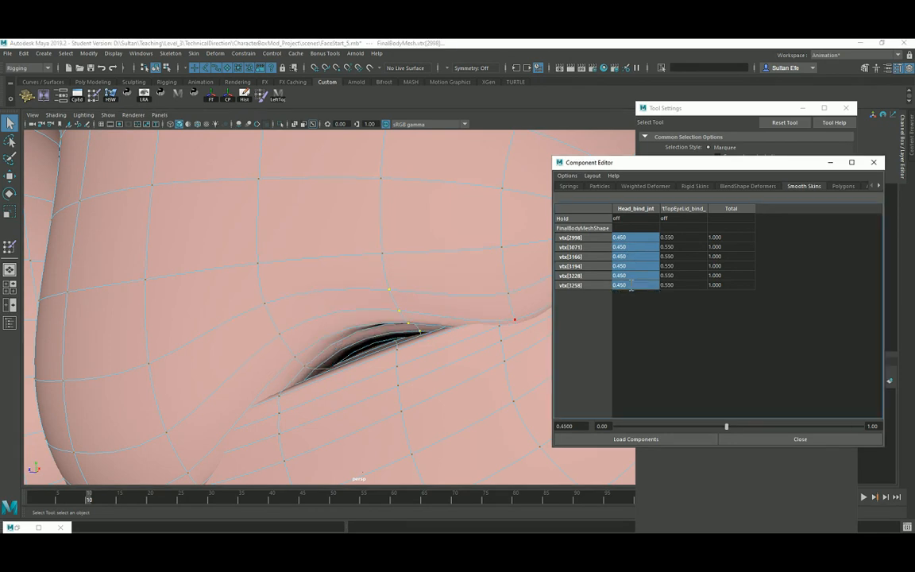
pyautogui.write('0')
pyautogui.press('Return')
pyautogui.hotkey('ctrl', 'z')
pyautogui.hotkey('ctrl', 'z')
pyautogui.hotkey('ctrl', 'z')
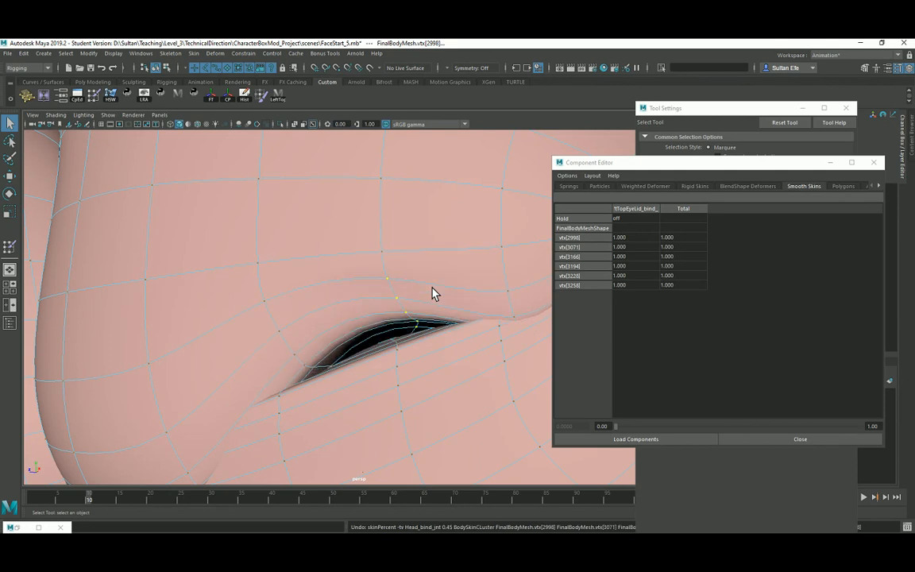
# Add the row's missing rim vertex to the selection and set all seven Head_bind_jnt weights to 0.45.
pyautogui.keyDown('shift'); pyautogui.click(416, 321); pyautogui.keyUp('shift')
pyautogui.moveTo(631, 237); pyautogui.dragTo(633, 306)
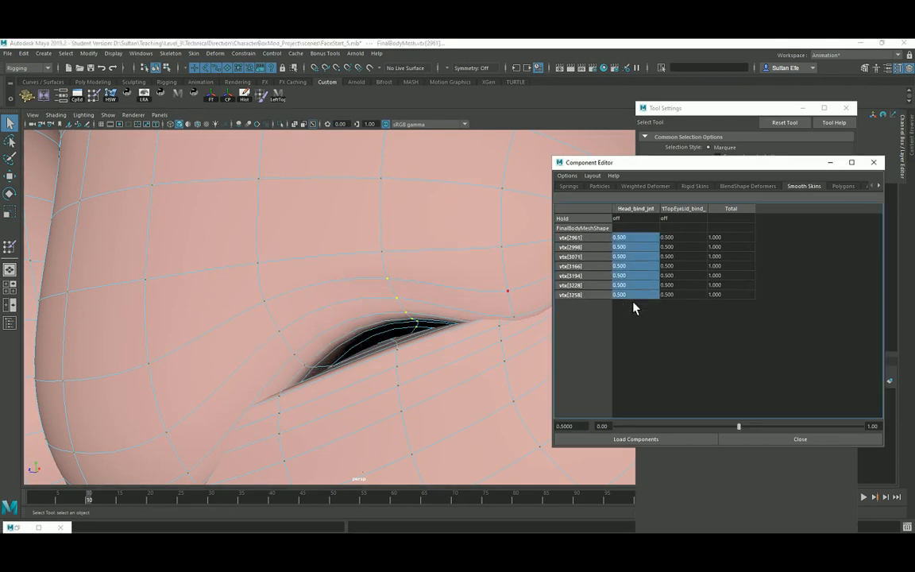
pyautogui.write('.45')
pyautogui.press('Return')
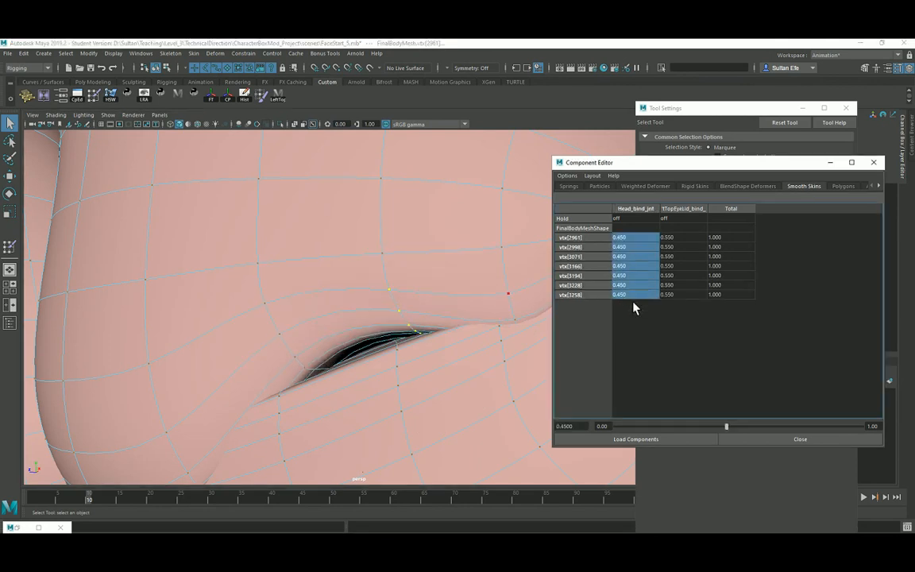
# Examine the closed lid from another angle at frame 10, and scrub the blink back to frame 6.
pyautogui.keyDown('alt'); pyautogui.moveTo(505, 317); pyautogui.dragTo(438, 314); pyautogui.keyUp('alt')
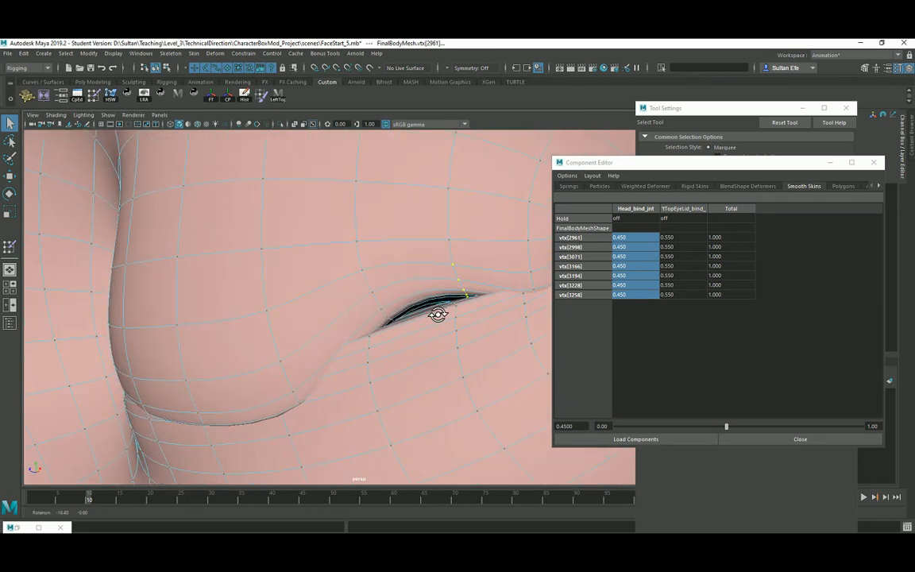
pyautogui.moveTo(89, 498)
pyautogui.mouseDown()
pyautogui.moveTo(71, 502)
pyautogui.moveTo(90, 500)
pyautogui.mouseUp()
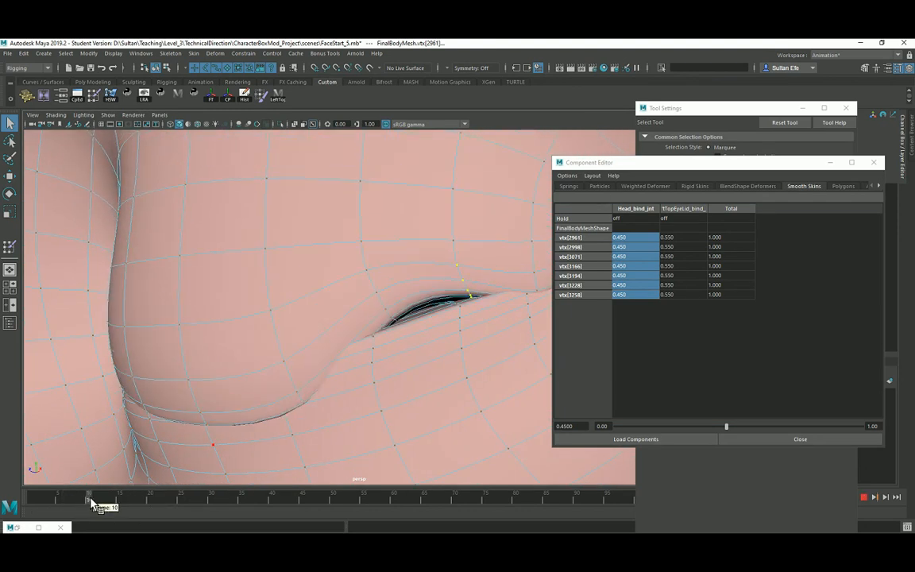
pyautogui.moveTo(90, 499); pyautogui.dragTo(64, 501)
# Select six vertices of the next row toward the outer eye corner and set their Head_bind_jnt weights to 0.6.
pyautogui.keyDown('alt'); pyautogui.moveTo(376, 343); pyautogui.dragTo(274, 382, button='middle'); pyautogui.keyUp('alt')
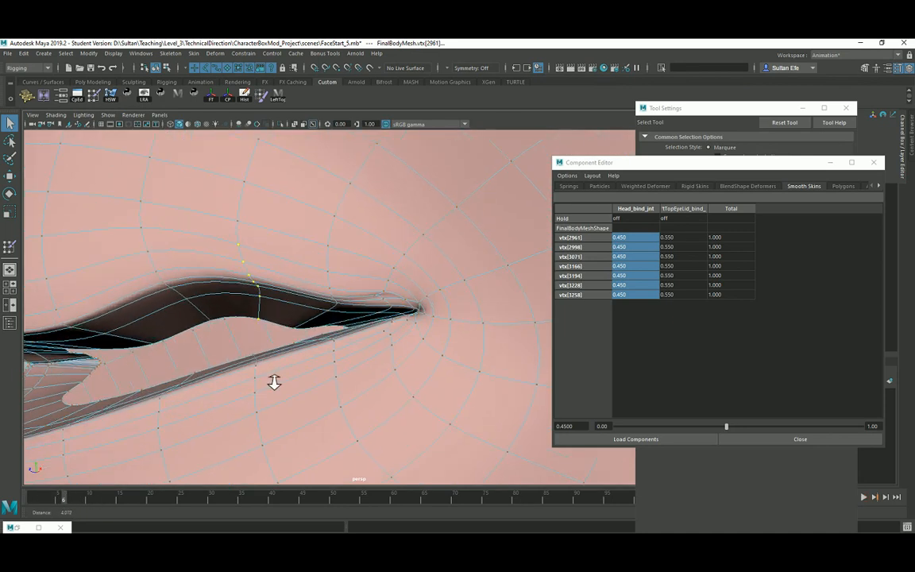
pyautogui.keyDown('alt'); pyautogui.moveTo(274, 382); pyautogui.dragTo(300, 342, button='right'); pyautogui.keyUp('alt')
pyautogui.click(322, 285)
pyautogui.click(322, 286)
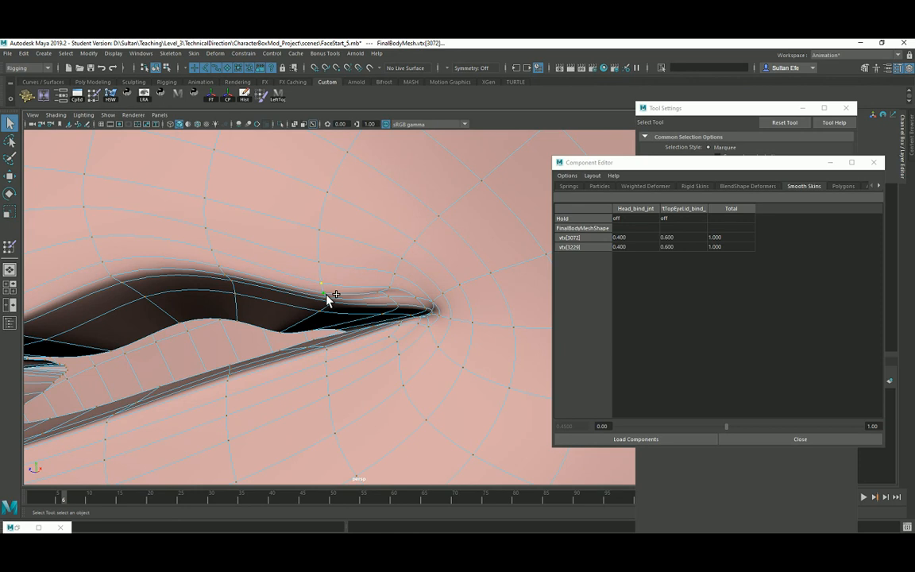
pyautogui.keyDown('shift'); pyautogui.click(330, 301); pyautogui.keyUp('shift')
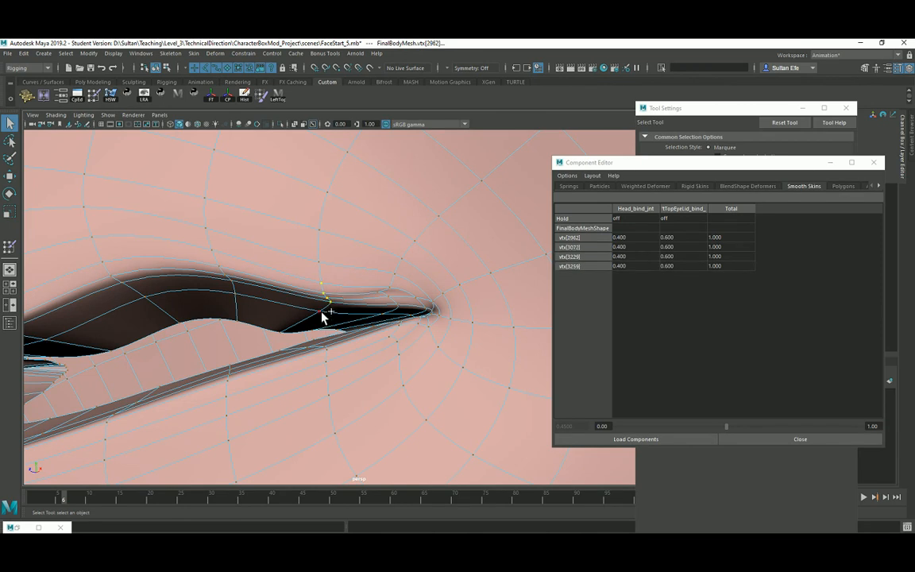
pyautogui.keyDown('shift'); pyautogui.click(320, 311); pyautogui.keyUp('shift')
pyautogui.keyDown('shift'); pyautogui.click(282, 331); pyautogui.keyUp('shift')
pyautogui.moveTo(636, 237); pyautogui.dragTo(636, 286)
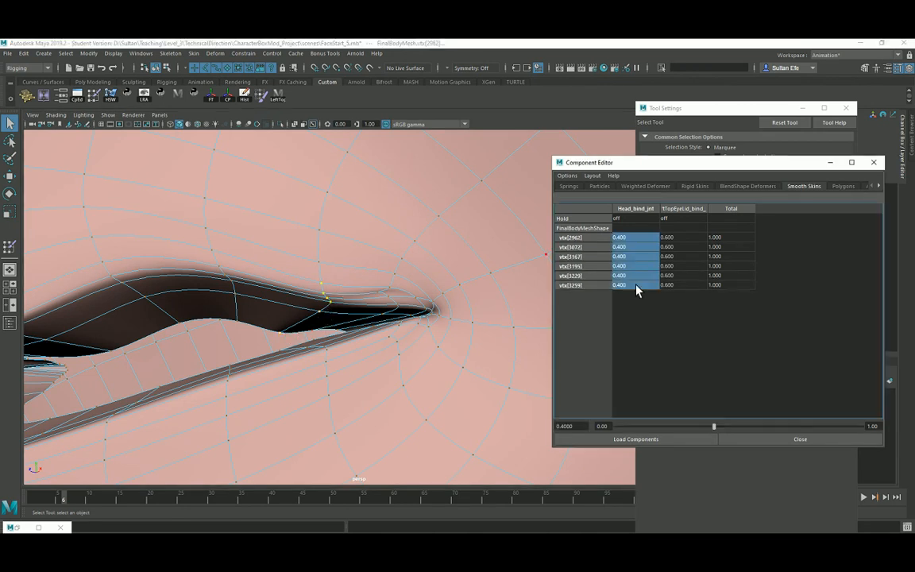
pyautogui.write('.8')
pyautogui.press('Return')
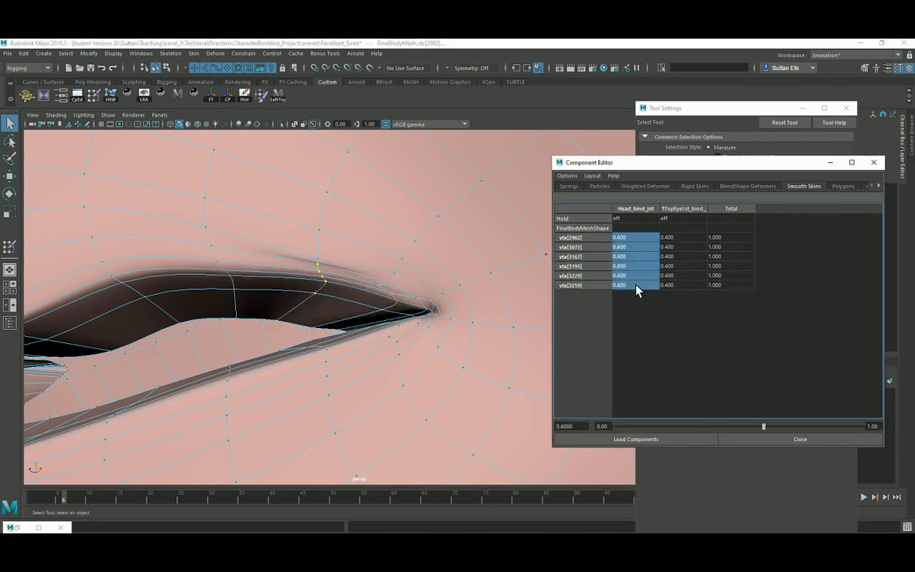
# Set the Head_bind_jnt weight of the missed vertex at the top of that row to 0.6.
pyautogui.click(320, 258)
pyautogui.doubleClick(628, 237)
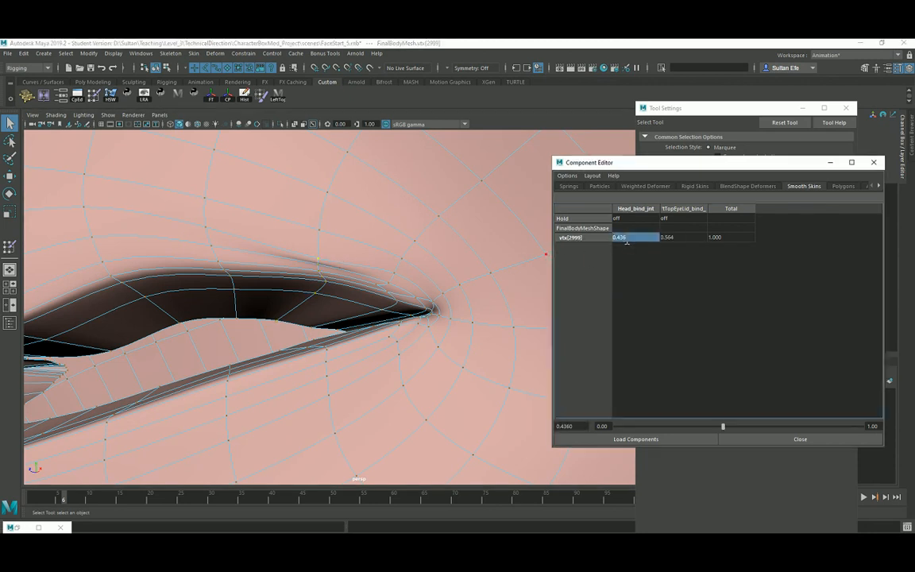
pyautogui.write('.6')
pyautogui.press('Return')
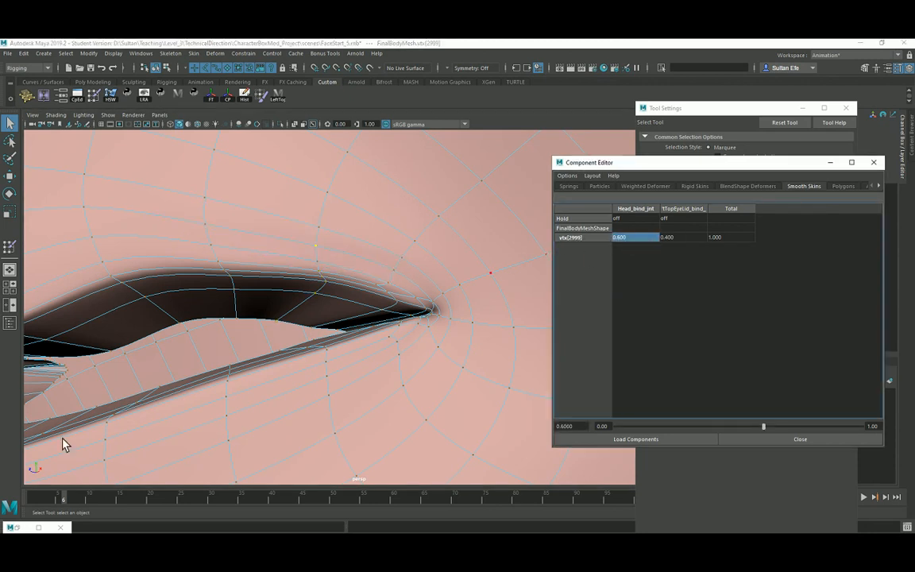
# Examine the closed lid at frame 10 across its full width, and scrub the blink back to frame 7.
pyautogui.moveTo(53, 497); pyautogui.dragTo(90, 503)
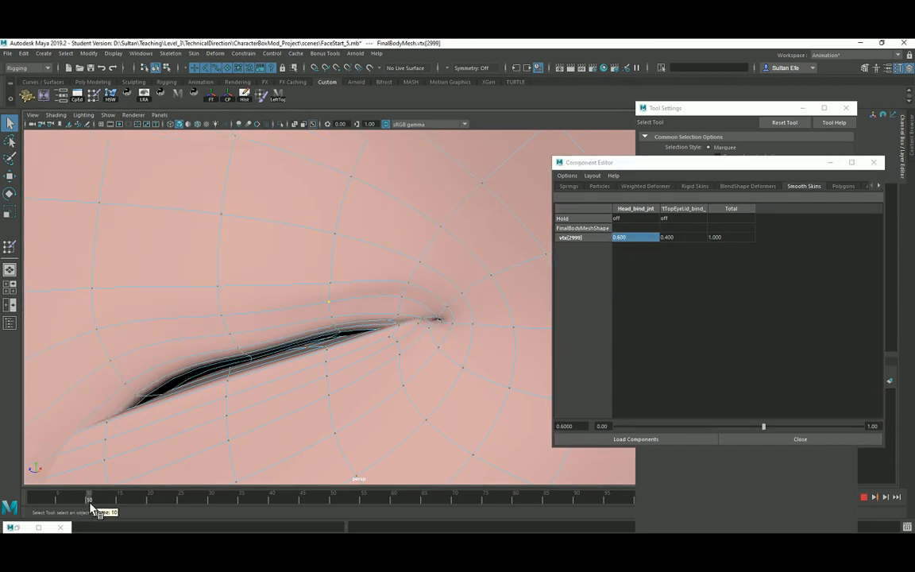
pyautogui.keyDown('alt'); pyautogui.moveTo(216, 382); pyautogui.dragTo(341, 336, button='middle'); pyautogui.keyUp('alt')
pyautogui.scroll(-2, 346, 340)
pyautogui.keyDown('alt'); pyautogui.moveTo(287, 358); pyautogui.dragTo(367, 327, button='middle'); pyautogui.keyUp('alt')
pyautogui.scroll(-3, 367, 326)
pyautogui.keyDown('alt'); pyautogui.moveTo(208, 348); pyautogui.dragTo(239, 356); pyautogui.keyUp('alt')
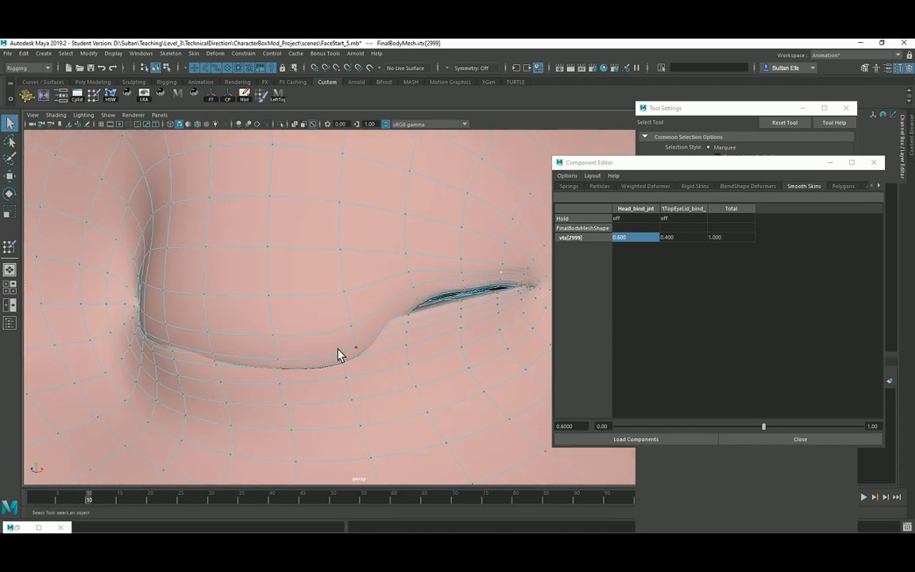
pyautogui.moveTo(51, 501); pyautogui.dragTo(76, 504)
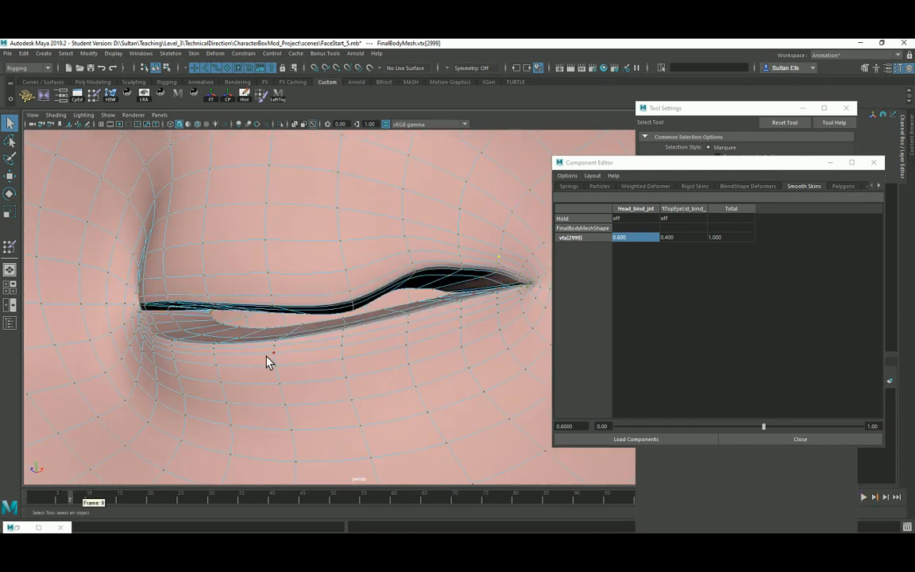
# Select six vertices of the next unadjusted row toward the lid's middle and, at frame 10, try Head_bind_jnt weights of 0.4.
pyautogui.click(346, 258)
pyautogui.keyDown('shift'); pyautogui.click(349, 276); pyautogui.keyUp('shift')
pyautogui.keyDown('shift'); pyautogui.click(352, 291); pyautogui.keyUp('shift')
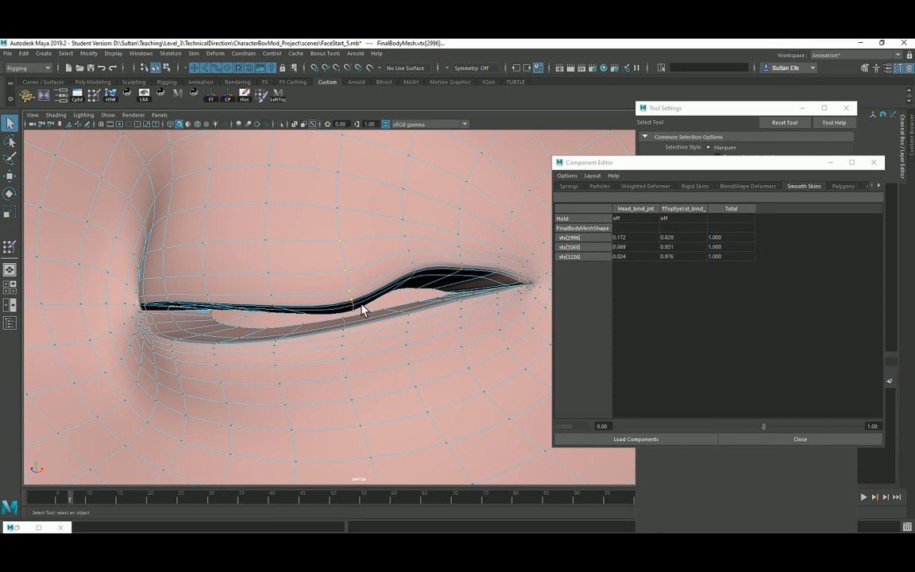
pyautogui.keyDown('shift'); pyautogui.click(354, 301); pyautogui.keyUp('shift')
pyautogui.scroll(2, 366, 308)
pyautogui.keyDown('alt'); pyautogui.moveTo(370, 309); pyautogui.dragTo(365, 334, button='middle'); pyautogui.keyUp('alt')
pyautogui.scroll(3, 365, 335)
pyautogui.keyDown('shift'); pyautogui.click(359, 323); pyautogui.keyUp('shift')
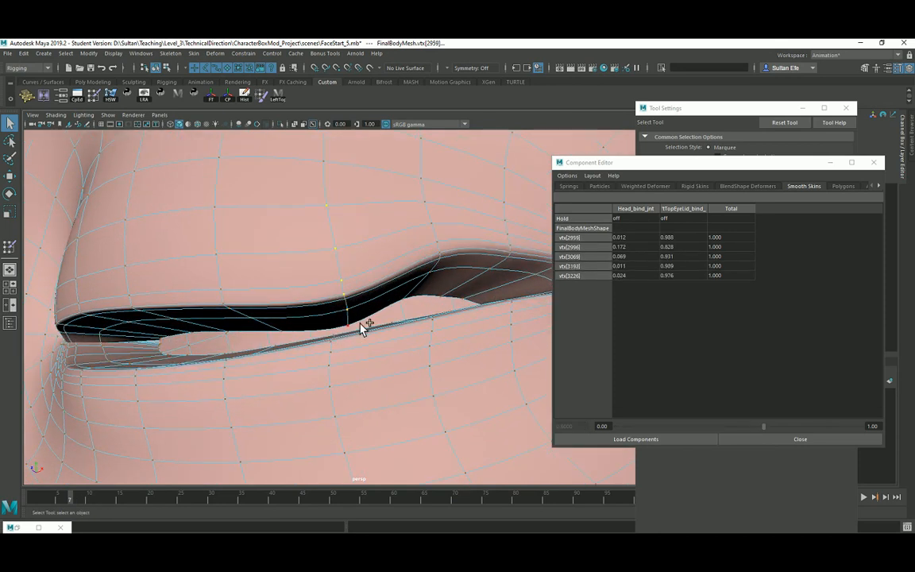
pyautogui.keyDown('shift'); pyautogui.click(356, 326); pyautogui.keyUp('shift')
pyautogui.scroll(-3, 350, 328)
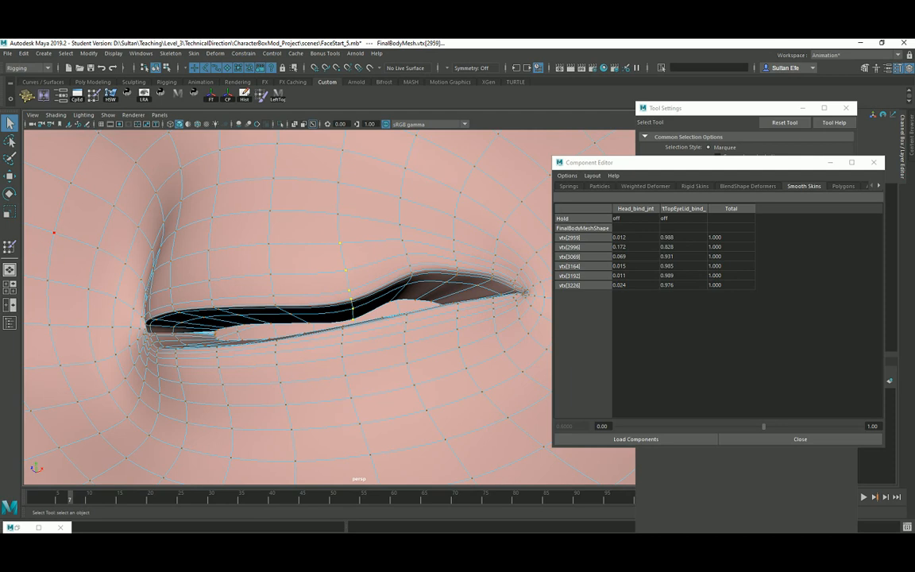
pyautogui.hotkey('alt', 'v')
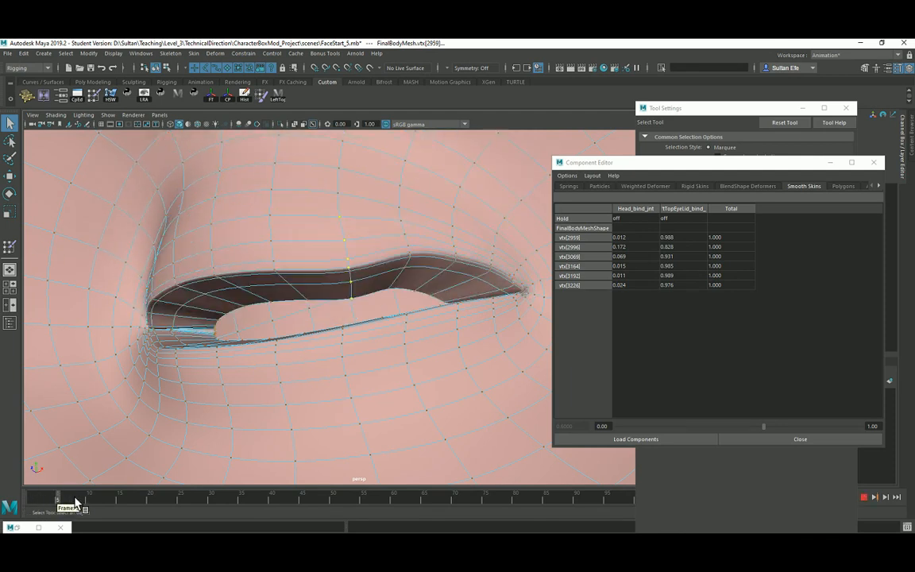
pyautogui.moveTo(75, 502); pyautogui.dragTo(90, 509)
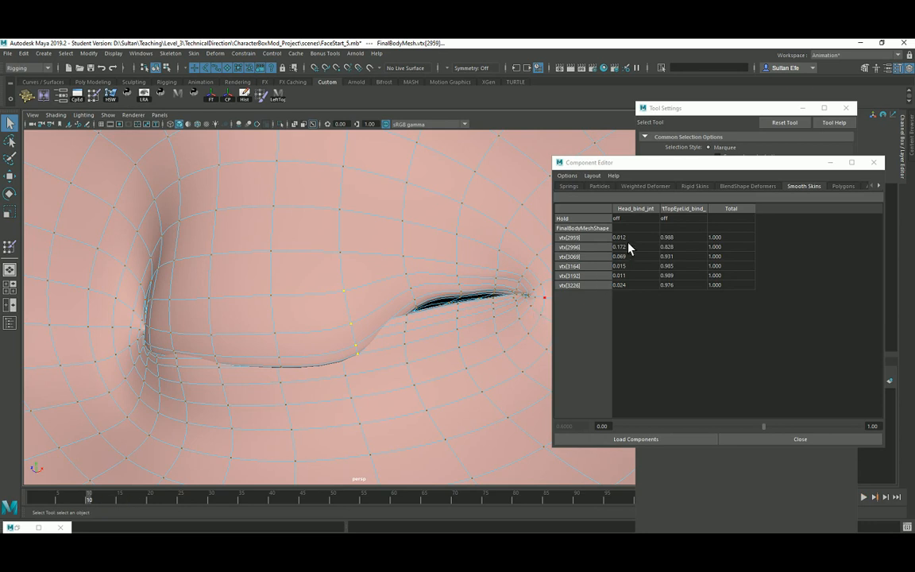
pyautogui.moveTo(628, 237); pyautogui.dragTo(624, 300)
pyautogui.write('0.4')
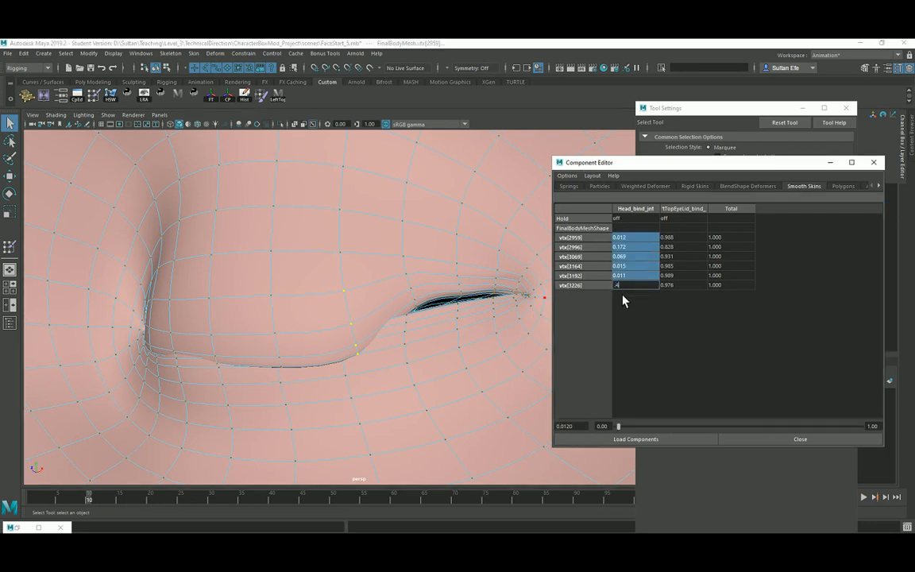
pyautogui.press('Return')
# At frame 3, try a Head_bind_jnt weight of 0.4 on the row's missed rim vertex and check the lid at frame 10.
pyautogui.moveTo(70, 499); pyautogui.dragTo(45, 499)
pyautogui.click(494, 216)
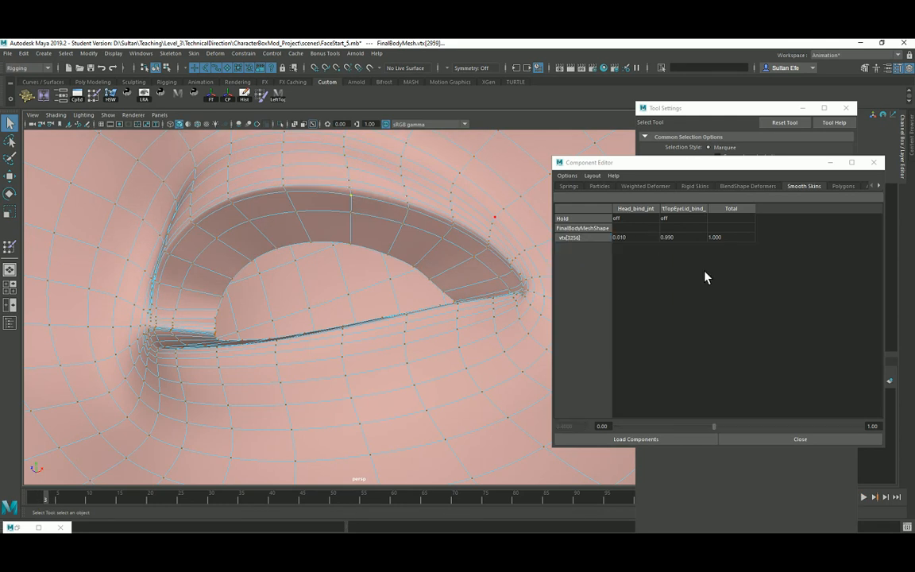
pyautogui.doubleClick(631, 238)
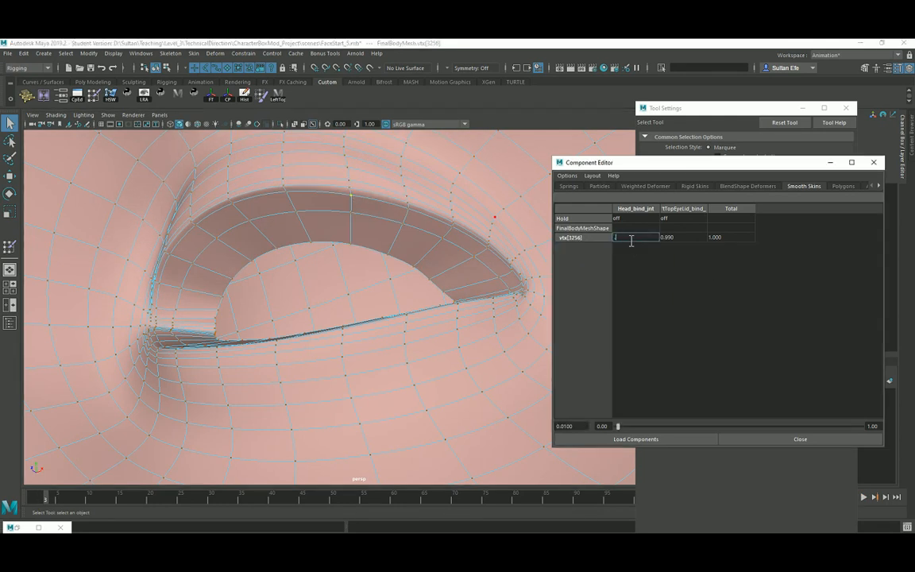
pyautogui.write('0.4')
pyautogui.press('Return')
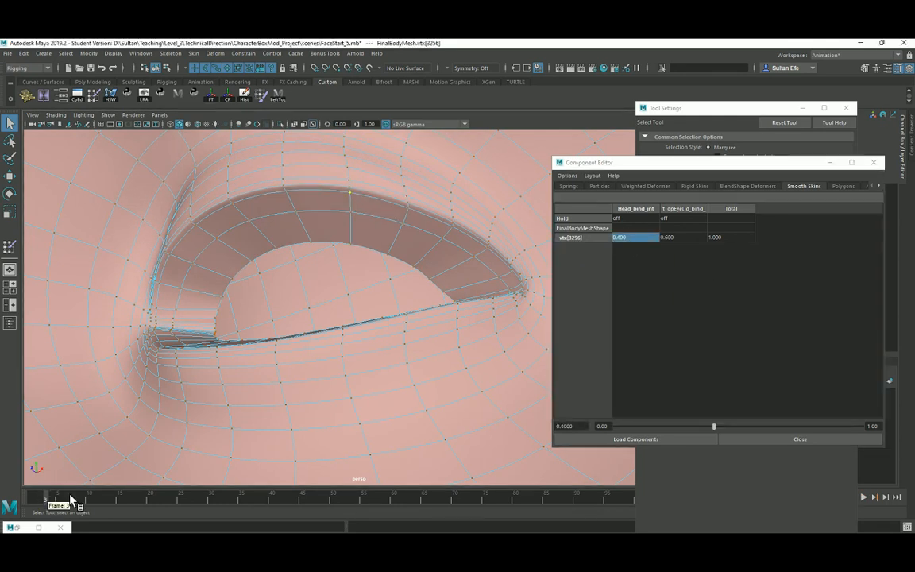
pyautogui.moveTo(70, 499); pyautogui.dragTo(89, 501)
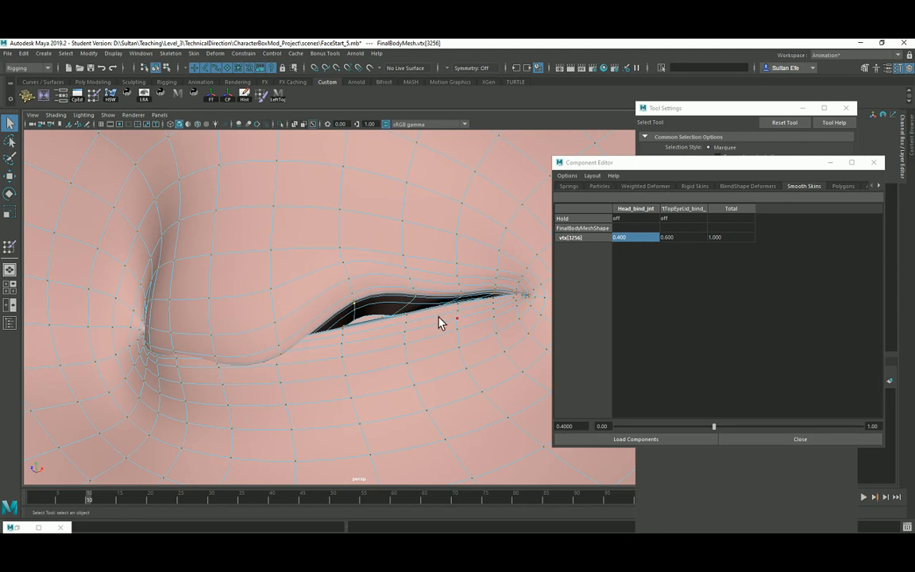
pyautogui.keyDown('alt'); pyautogui.moveTo(343, 307); pyautogui.dragTo(341, 317); pyautogui.keyUp('alt')
pyautogui.scroll(3, 357, 324)
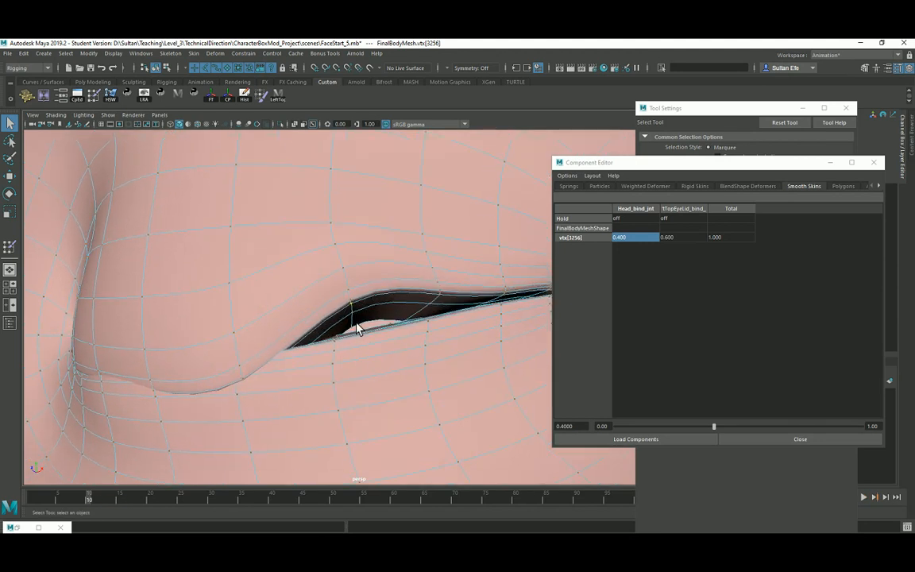
# Reselect all seven vertices of that row and set their Head_bind_jnt weights to 0.3.
pyautogui.keyDown('shift'); pyautogui.click(341, 261); pyautogui.keyUp('shift')
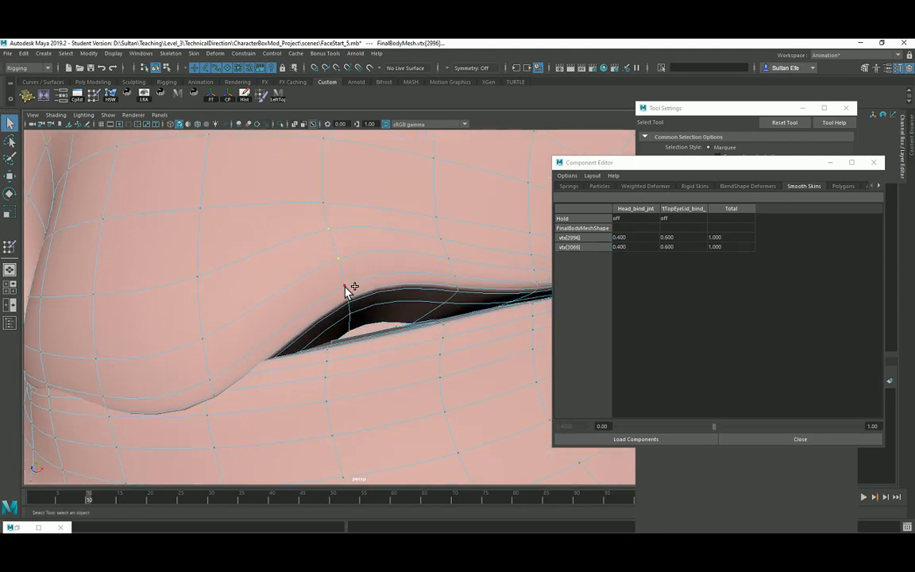
pyautogui.keyDown('shift'); pyautogui.click(347, 287); pyautogui.keyUp('shift')
pyautogui.keyDown('shift'); pyautogui.click(349, 306); pyautogui.keyUp('shift')
pyautogui.keyDown('shift'); pyautogui.click(352, 313); pyautogui.keyUp('shift')
pyautogui.keyDown('shift'); pyautogui.click(355, 325); pyautogui.keyUp('shift')
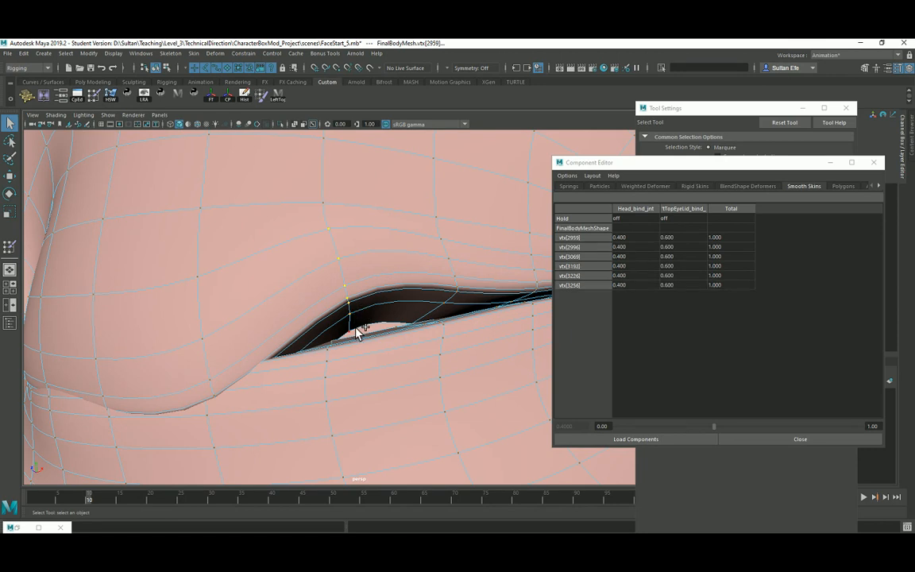
pyautogui.keyDown('shift'); pyautogui.click(356, 329); pyautogui.keyUp('shift')
pyautogui.scroll(-3, 386, 324)
pyautogui.keyDown('alt'); pyautogui.moveTo(394, 323); pyautogui.dragTo(402, 289); pyautogui.keyUp('alt')
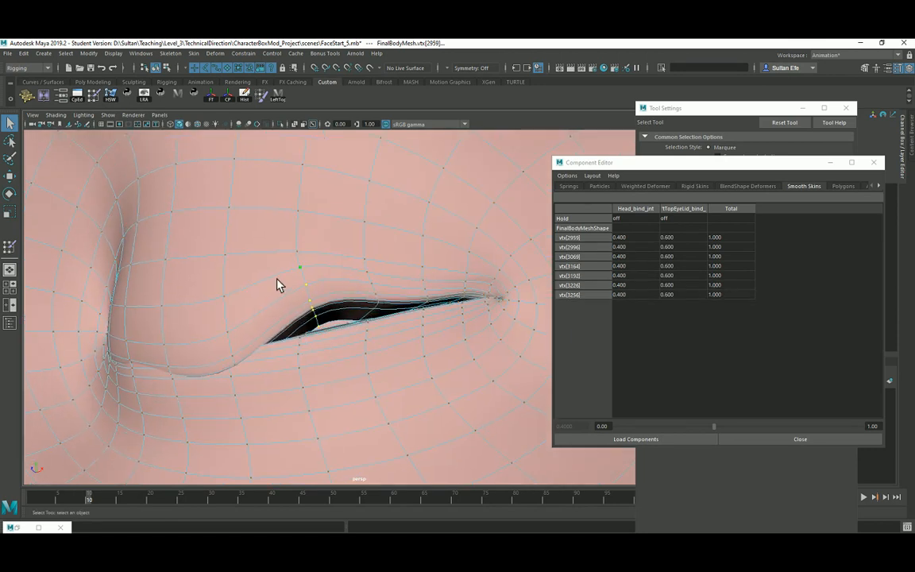
pyautogui.scroll(6, 310, 293)
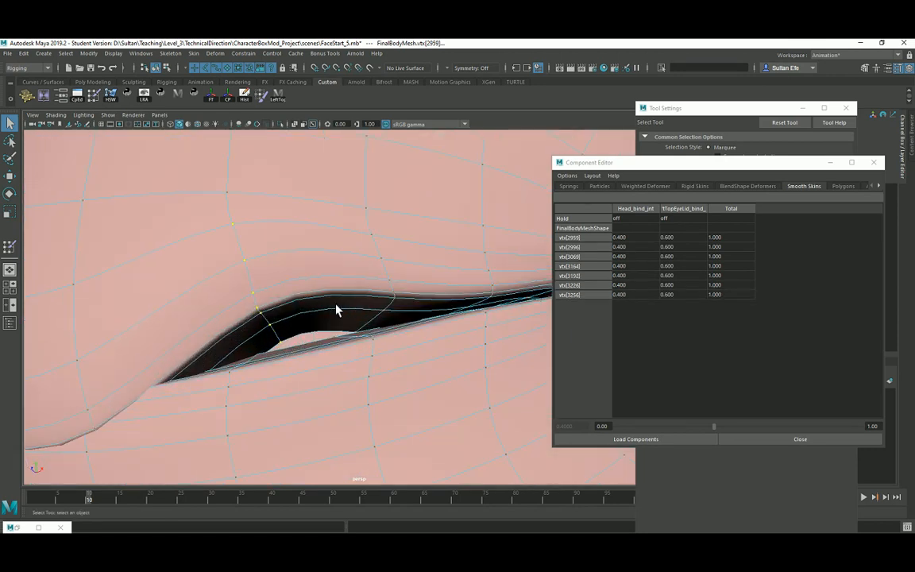
pyautogui.keyDown('alt'); pyautogui.moveTo(334, 304); pyautogui.dragTo(355, 210); pyautogui.keyUp('alt')
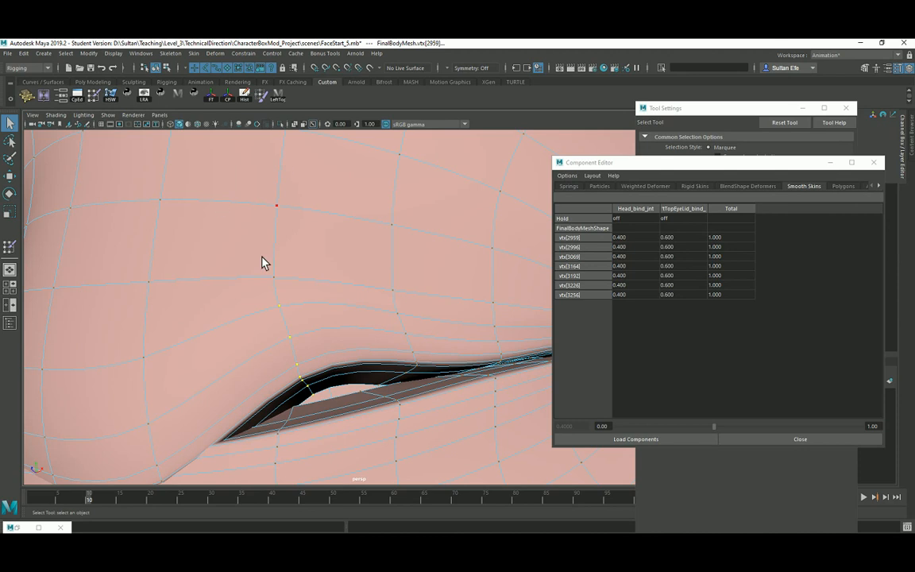
pyautogui.keyDown('alt'); pyautogui.moveTo(334, 254); pyautogui.dragTo(483, 254); pyautogui.keyUp('alt')
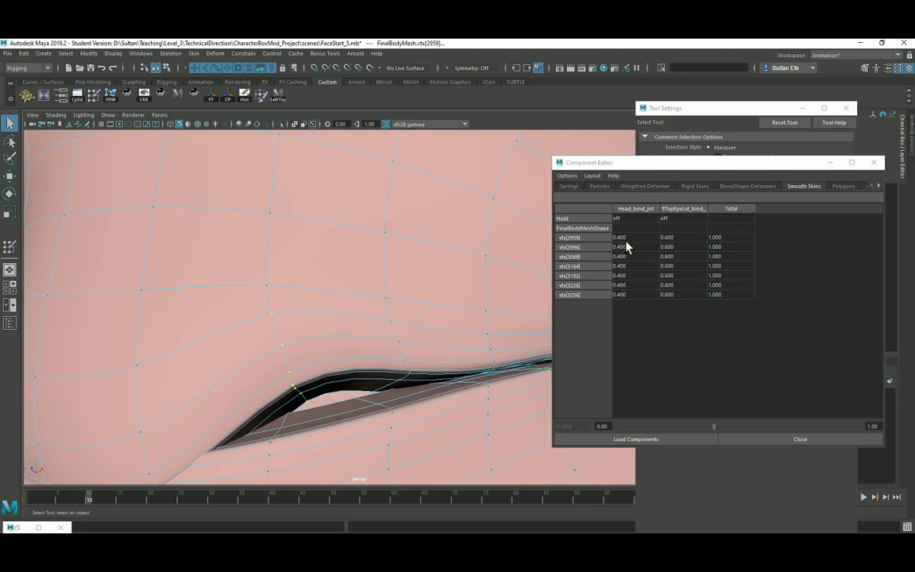
pyautogui.moveTo(624, 237); pyautogui.dragTo(629, 292)
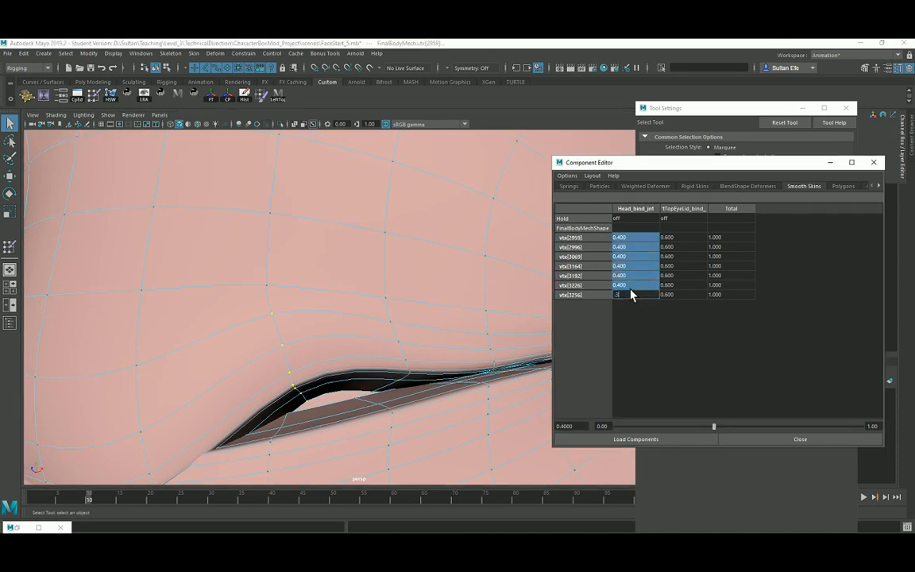
pyautogui.write('.3')
pyautogui.press('Return')
# Examine the closed lid's gap at frame 10, and scrub the blink back to frame 5.
pyautogui.keyDown('alt'); pyautogui.moveTo(407, 382); pyautogui.dragTo(359, 390); pyautogui.keyUp('alt')
pyautogui.moveTo(360, 390)
pyautogui.keyDown('alt'); pyautogui.mouseDown(button='right')
pyautogui.moveTo(388, 373)
pyautogui.moveTo(356, 391)
pyautogui.mouseUp(button='right'); pyautogui.keyUp('alt')
pyautogui.click(379, 369)
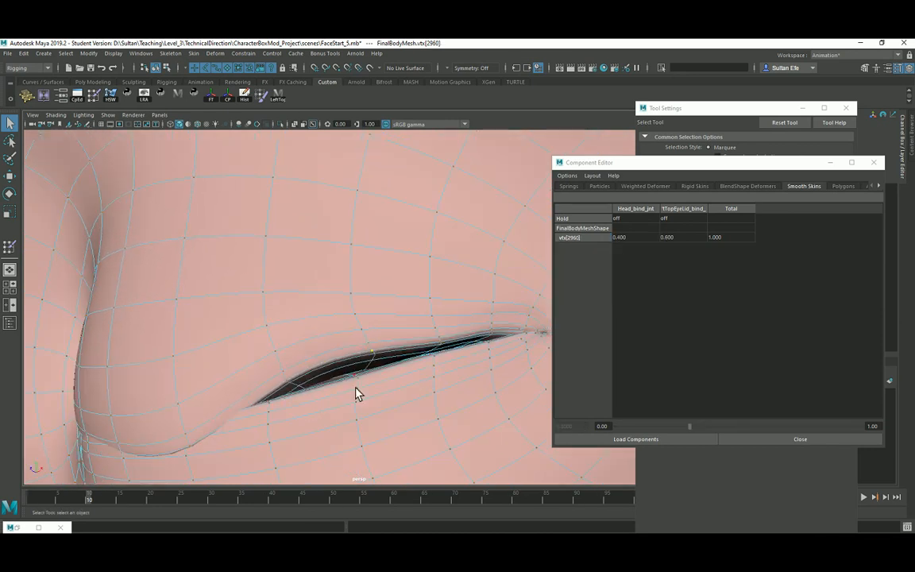
pyautogui.keyDown('alt'); pyautogui.moveTo(356, 392); pyautogui.dragTo(383, 362, button='middle'); pyautogui.keyUp('alt')
pyautogui.moveTo(60, 502)
pyautogui.mouseDown()
pyautogui.moveTo(28, 502)
pyautogui.moveTo(71, 505)
pyautogui.mouseUp()
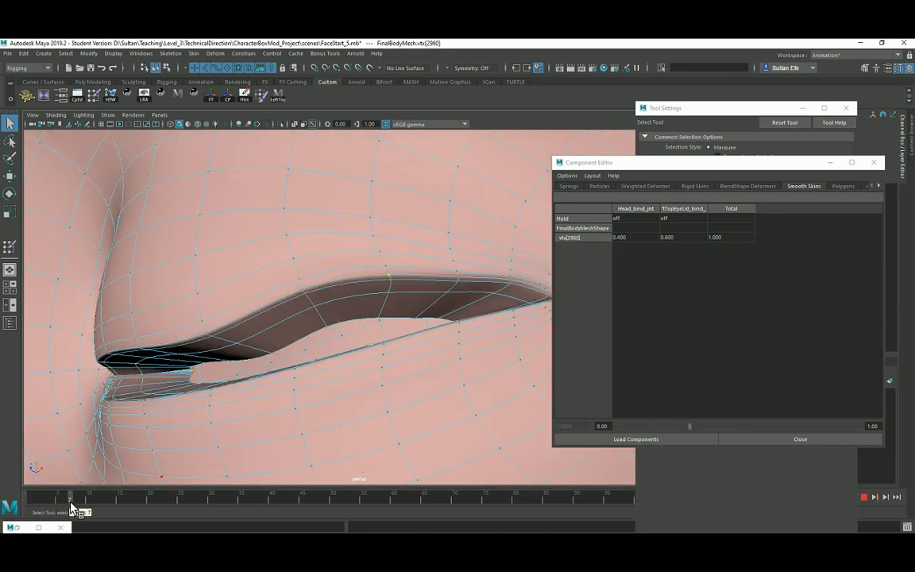
pyautogui.keyDown('alt'); pyautogui.moveTo(187, 480); pyautogui.dragTo(256, 441); pyautogui.keyUp('alt')
pyautogui.moveTo(64, 509)
pyautogui.mouseDown()
pyautogui.moveTo(90, 502)
pyautogui.moveTo(55, 503)
pyautogui.moveTo(61, 507)
pyautogui.mouseUp()
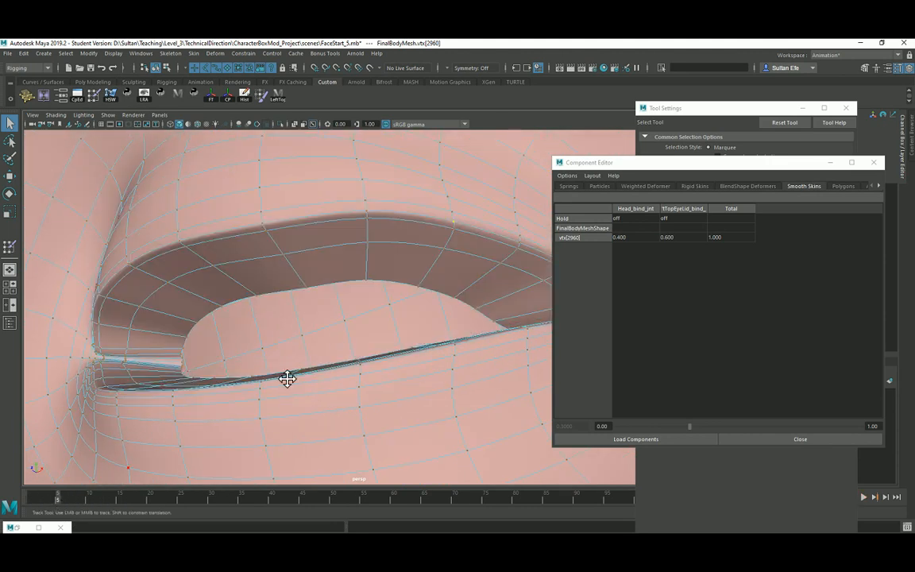
# Select six vertices of the next row toward the inner eye corner and set their Head_bind_jnt weights to 0.2.
pyautogui.keyDown('alt'); pyautogui.moveTo(286, 378); pyautogui.dragTo(288, 205); pyautogui.keyUp('alt')
pyautogui.click(293, 237)
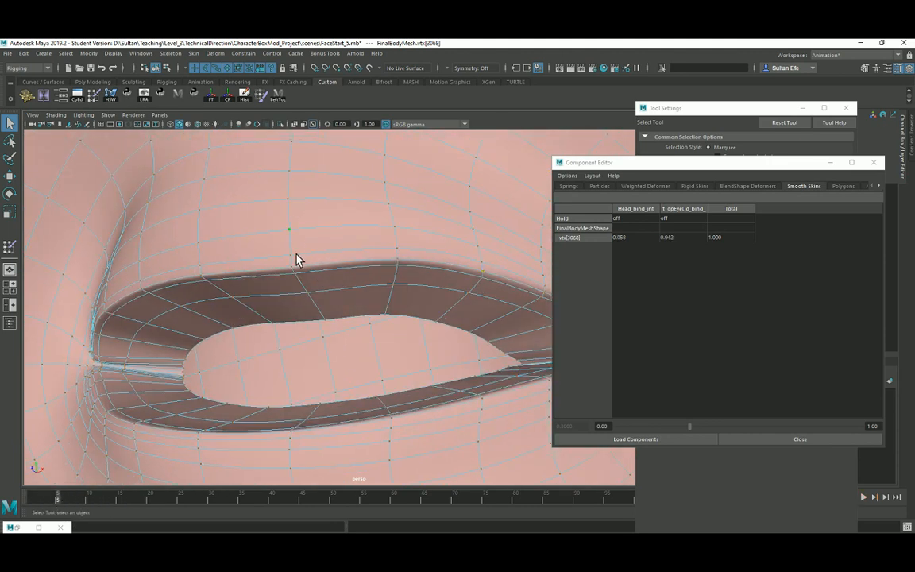
pyautogui.keyDown('shift'); pyautogui.click(295, 259); pyautogui.keyUp('shift')
pyautogui.keyDown('shift'); pyautogui.click(294, 270); pyautogui.keyUp('shift')
pyautogui.keyDown('shift'); pyautogui.click(303, 288); pyautogui.keyUp('shift')
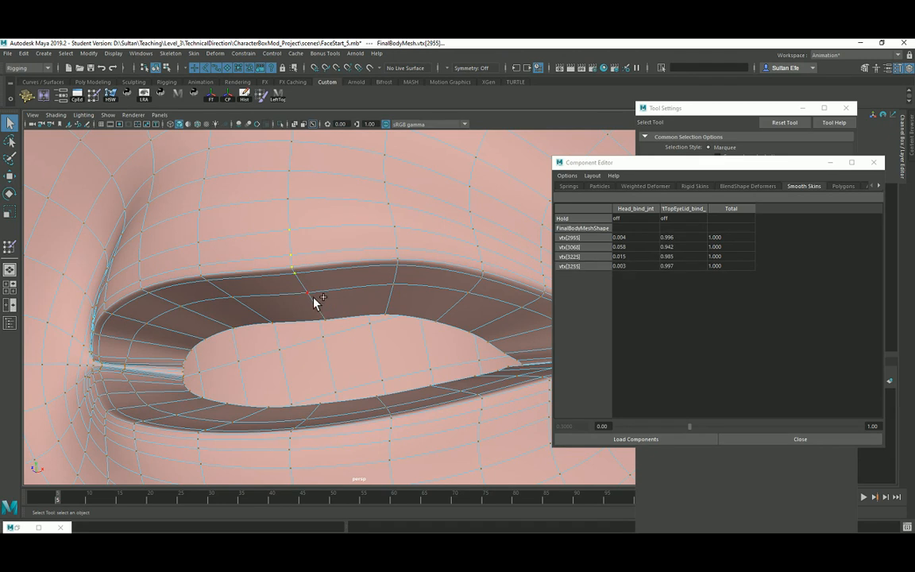
pyautogui.keyDown('shift'); pyautogui.click(314, 301); pyautogui.keyUp('shift')
pyautogui.keyDown('shift'); pyautogui.click(326, 319); pyautogui.keyUp('shift')
pyautogui.moveTo(629, 240); pyautogui.dragTo(633, 296)
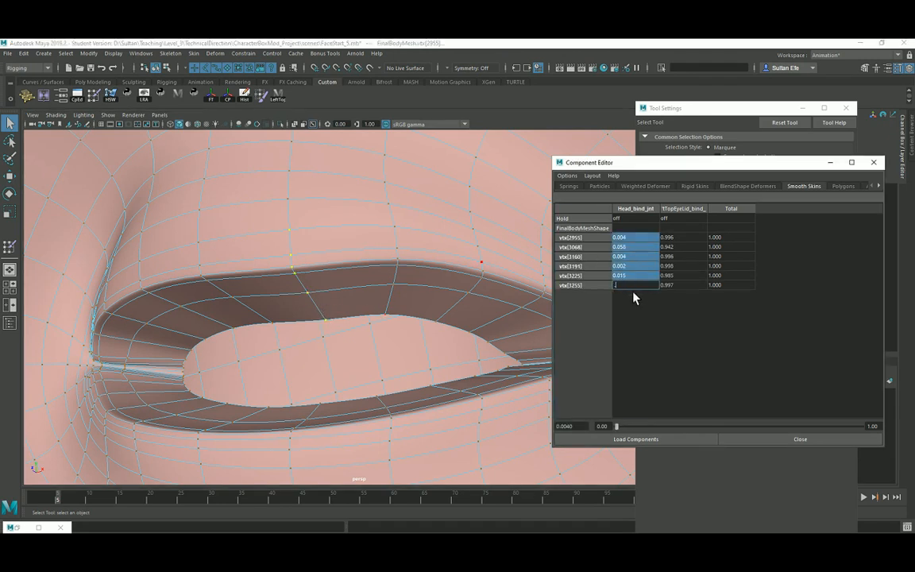
pyautogui.write('2')
pyautogui.press('Return')
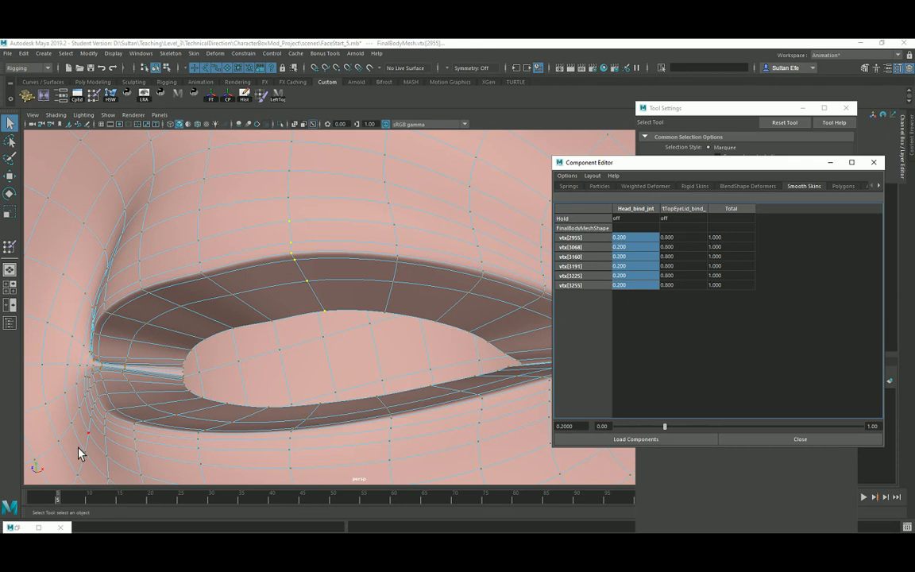
# Check the closed lid's remaining gap at frame 10, and scrub the blink back to frame 7.
pyautogui.moveTo(71, 501); pyautogui.dragTo(91, 502)
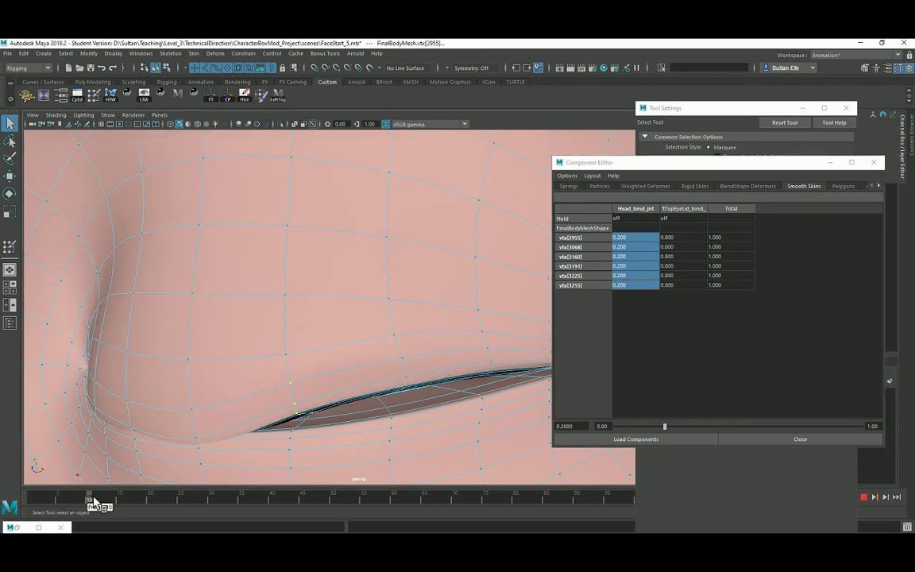
pyautogui.moveTo(318, 367)
pyautogui.keyDown('alt'); pyautogui.mouseDown()
pyautogui.moveTo(317, 337)
pyautogui.moveTo(315, 372)
pyautogui.moveTo(300, 373)
pyautogui.moveTo(318, 372)
pyautogui.moveTo(277, 385)
pyautogui.moveTo(299, 364)
pyautogui.moveTo(317, 398)
pyautogui.moveTo(309, 377)
pyautogui.mouseUp(); pyautogui.keyUp('alt')
pyautogui.keyDown('alt'); pyautogui.moveTo(309, 377); pyautogui.dragTo(324, 380, button='middle'); pyautogui.keyUp('alt')
pyautogui.moveTo(89, 501); pyautogui.dragTo(70, 500)
pyautogui.keyDown('alt'); pyautogui.moveTo(258, 379); pyautogui.dragTo(326, 373, button='right'); pyautogui.keyUp('alt')
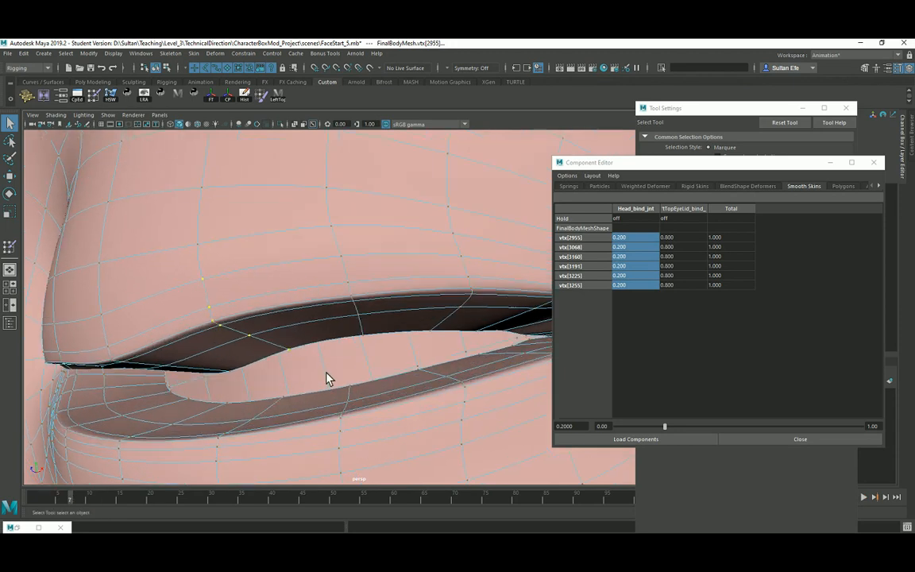
# Try a LeftTopEyeLid_bind_jnt weight of 1 on two vertices along the lid's inner edge, and undo both changes.
pyautogui.click(364, 338)
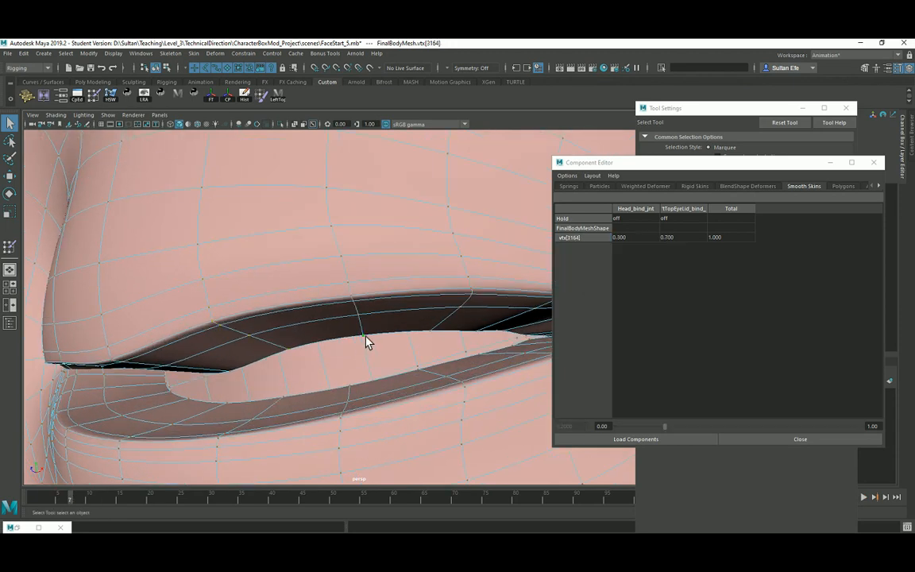
pyautogui.doubleClick(677, 237)
pyautogui.write('1')
pyautogui.press('Return')
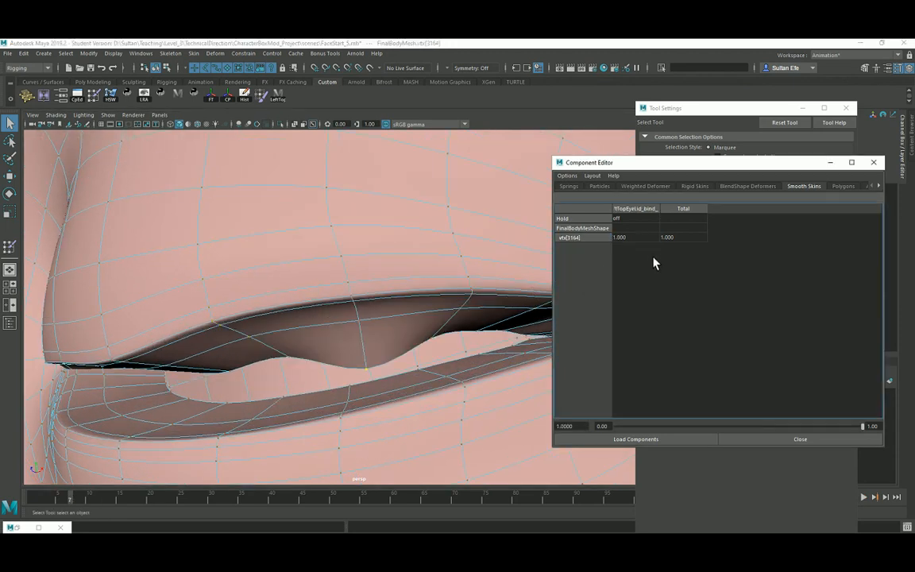
pyautogui.click(434, 338)
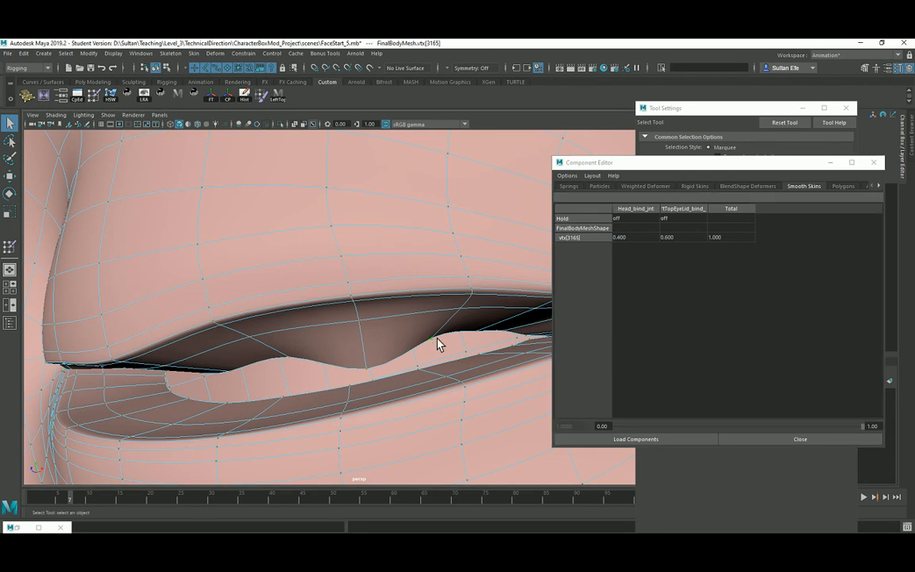
pyautogui.doubleClick(677, 239)
pyautogui.press('Return')
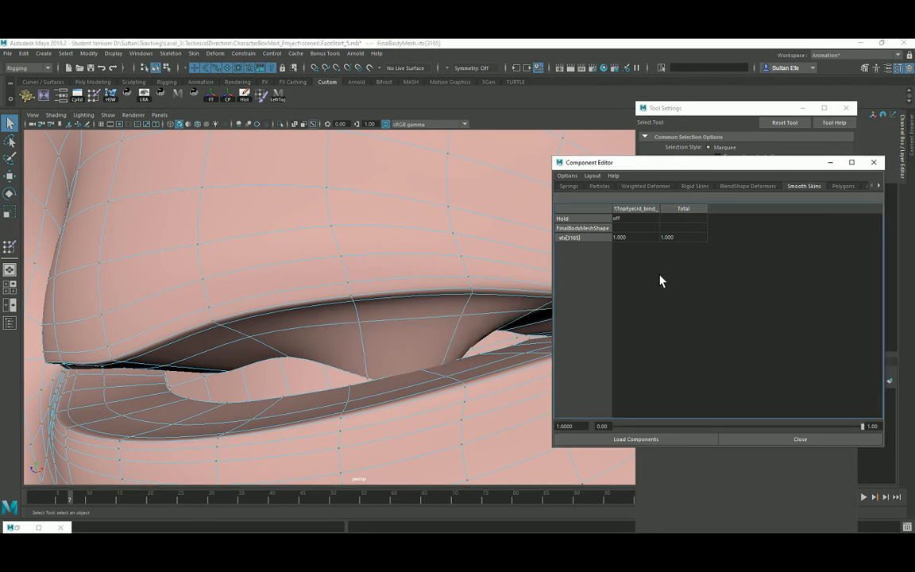
pyautogui.keyDown('alt'); pyautogui.moveTo(467, 353); pyautogui.dragTo(436, 348); pyautogui.keyUp('alt')
pyautogui.hotkey('ctrl', 'z')
pyautogui.hotkey('ctrl', 'z')
pyautogui.hotkey('ctrl', 'z')
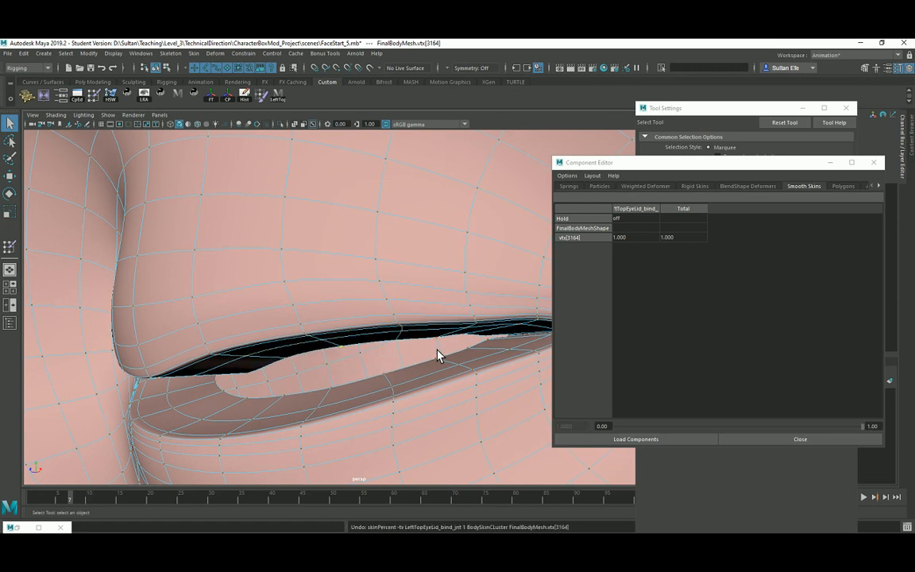
# Select the four vertices on the lid rim and inner edge of the row weighted 0.2, and scrub the blink to frame 10.
pyautogui.keyDown('alt'); pyautogui.moveTo(395, 351); pyautogui.dragTo(402, 349, button='middle'); pyautogui.keyUp('alt')
pyautogui.keyDown('alt'); pyautogui.moveTo(402, 349); pyautogui.dragTo(345, 357); pyautogui.keyUp('alt')
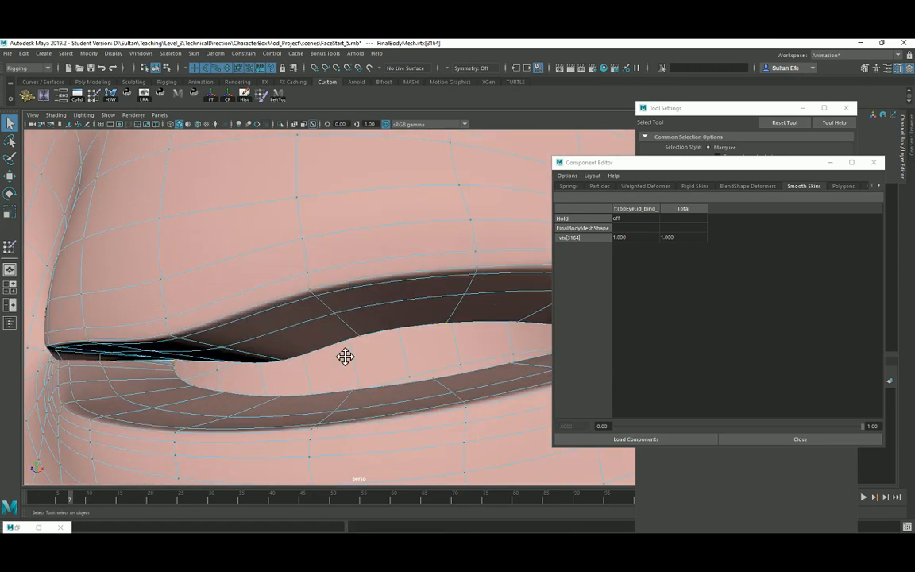
pyautogui.keyDown('alt'); pyautogui.moveTo(345, 357); pyautogui.dragTo(353, 355, button='middle'); pyautogui.keyUp('alt')
pyautogui.click(333, 290)
pyautogui.press('capslock')
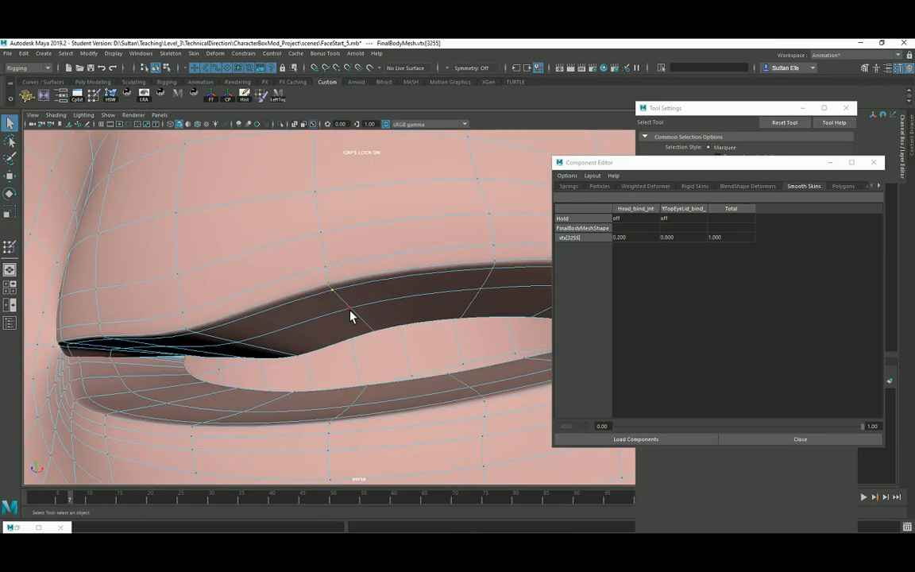
pyautogui.press('capslock')
pyautogui.keyDown('shift'); pyautogui.click(333, 290); pyautogui.keyUp('shift')
pyautogui.keyDown('shift'); pyautogui.click(351, 308); pyautogui.keyUp('shift')
pyautogui.keyDown('shift'); pyautogui.click(375, 332); pyautogui.keyUp('shift')
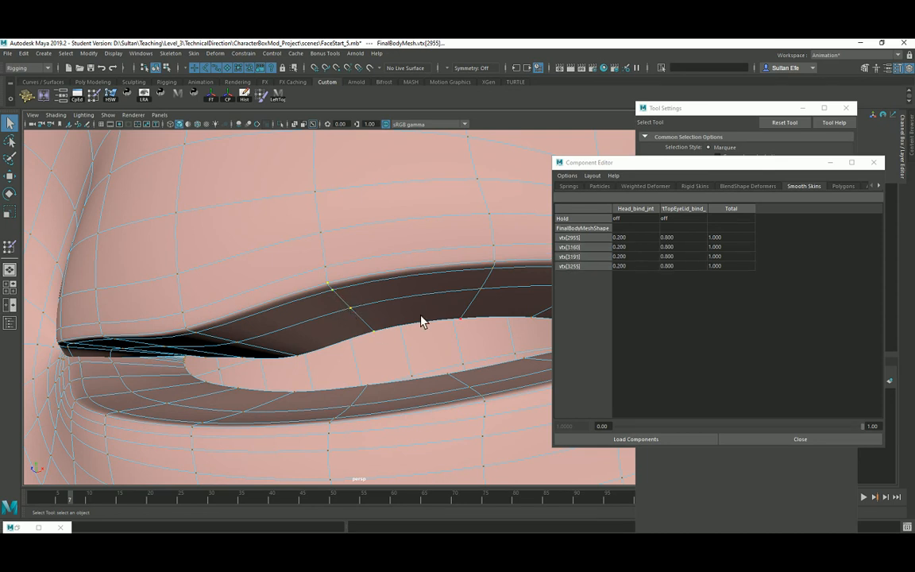
pyautogui.scroll(-2, 421, 315)
pyautogui.moveTo(78, 499); pyautogui.dragTo(93, 499)
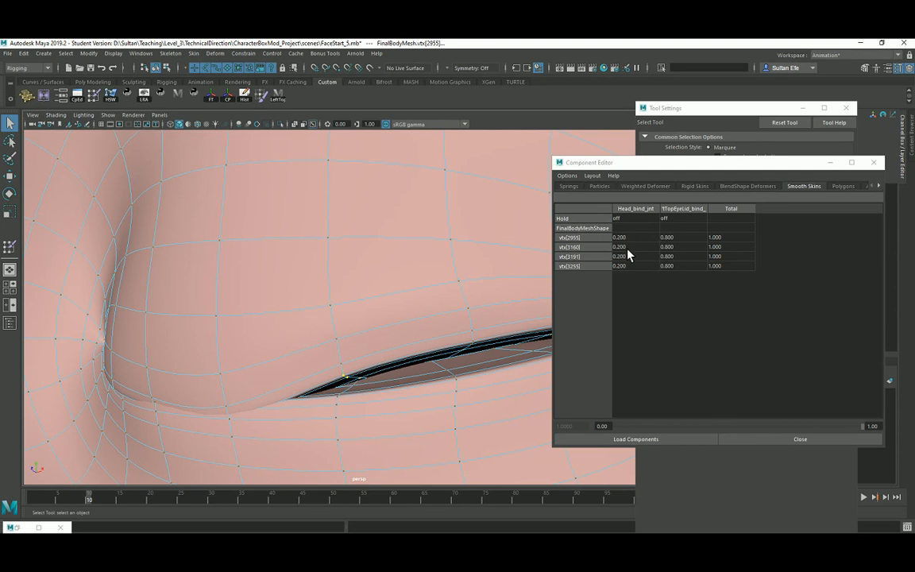
# Lower the four selected vertices' Head_bind_jnt weights to 0.1, and fine-tune them to 0.13.
pyautogui.moveTo(628, 238); pyautogui.dragTo(629, 271)
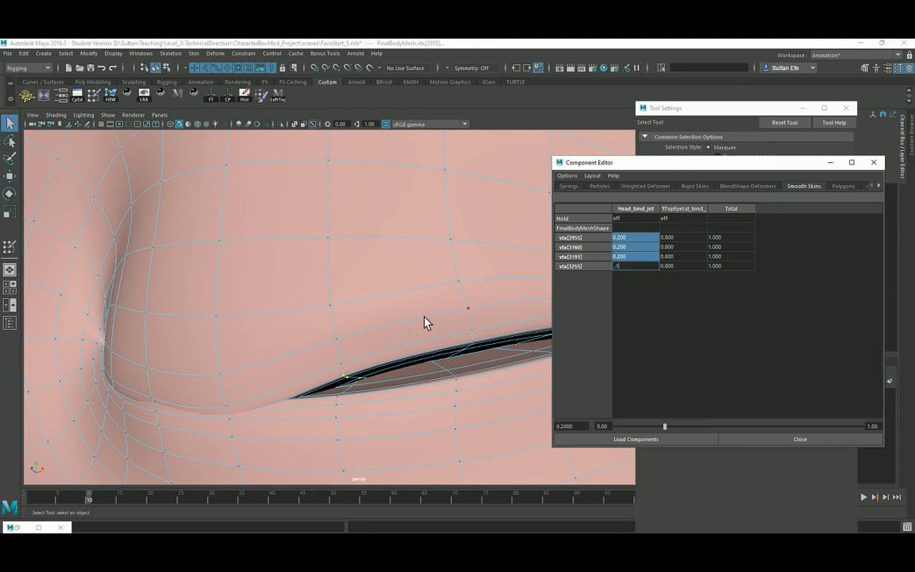
pyautogui.write('0.1')
pyautogui.press('Return')
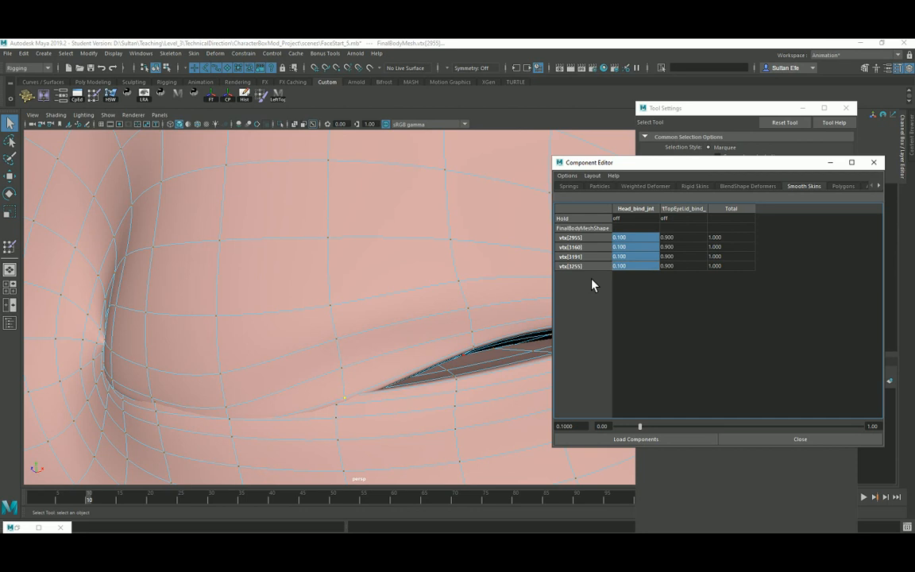
pyautogui.doubleClick(626, 269)
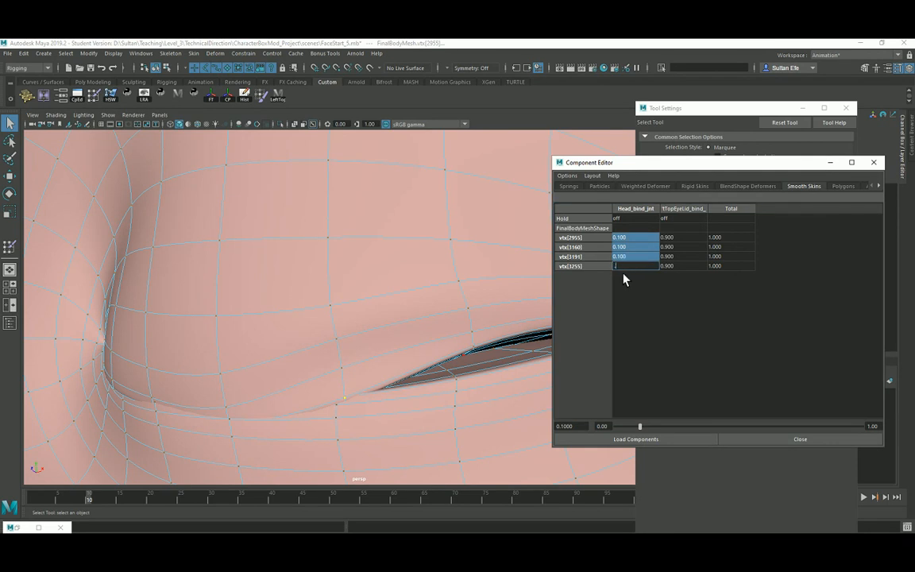
pyautogui.write('.13')
pyautogui.press('Return')
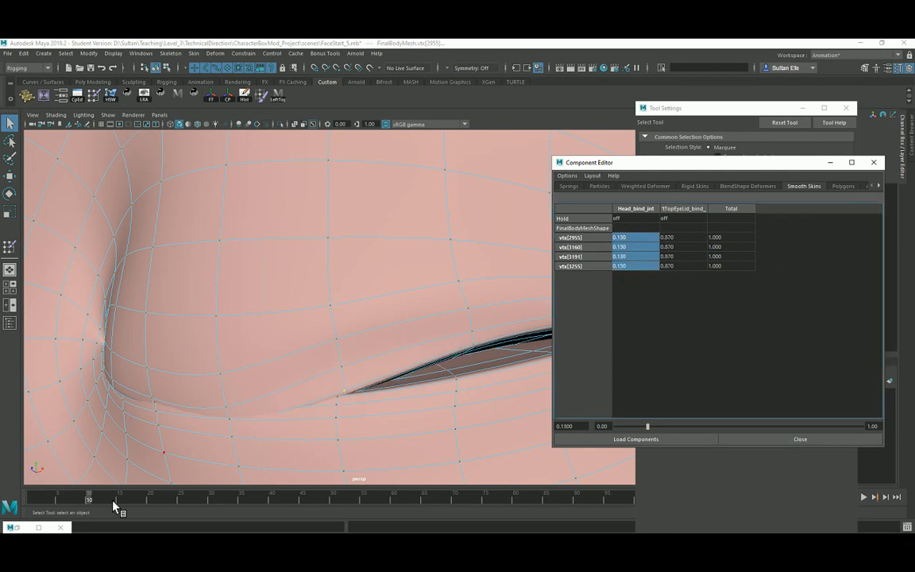
# At frame 1, select five vertices of the next row toward the inner eye corner and set their Head_bind_jnt weights to 0.1.
pyautogui.click(34, 497)
pyautogui.keyDown('alt'); pyautogui.moveTo(332, 302); pyautogui.dragTo(312, 217); pyautogui.keyUp('alt')
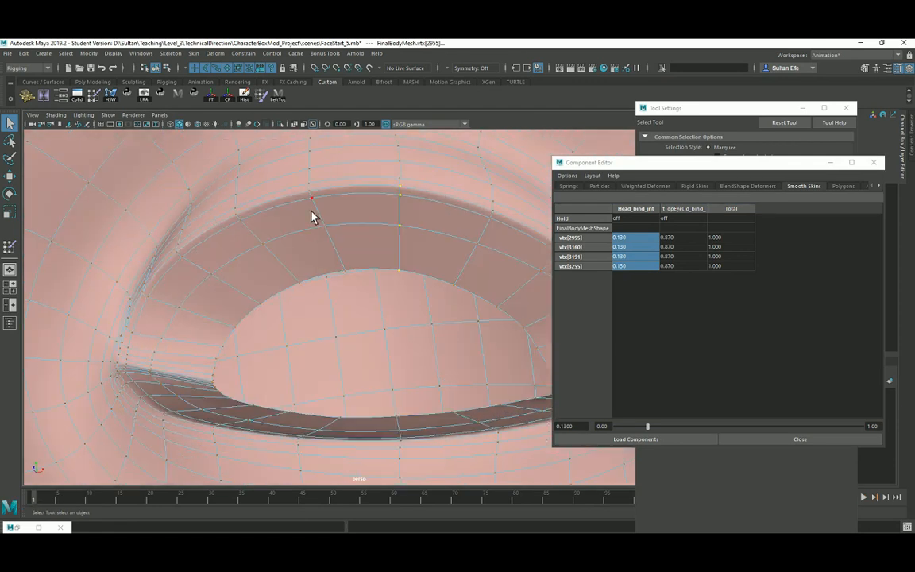
pyautogui.click(310, 185)
pyautogui.keyDown('shift'); pyautogui.click(311, 197); pyautogui.keyUp('shift')
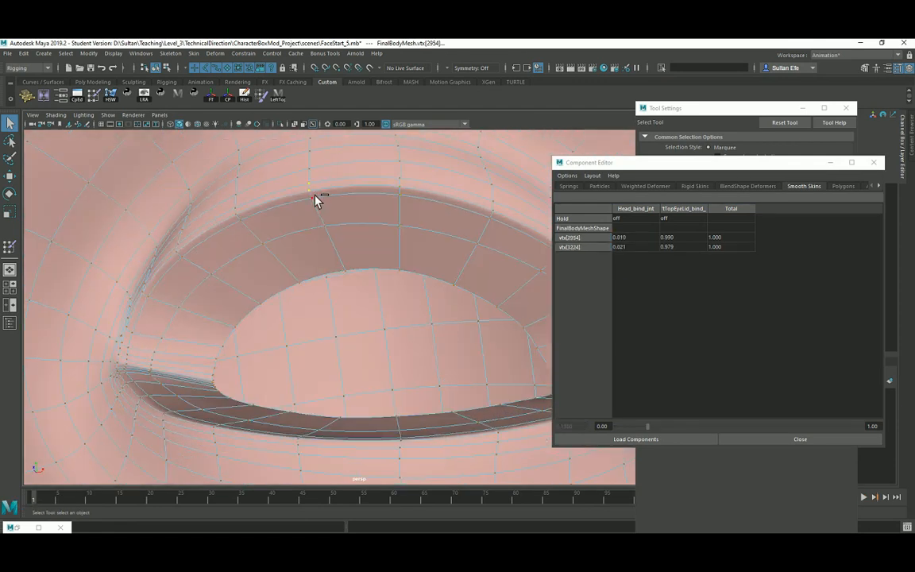
pyautogui.keyDown('shift'); pyautogui.click(325, 227); pyautogui.keyUp('shift')
pyautogui.keyDown('shift'); pyautogui.click(345, 271); pyautogui.keyUp('shift')
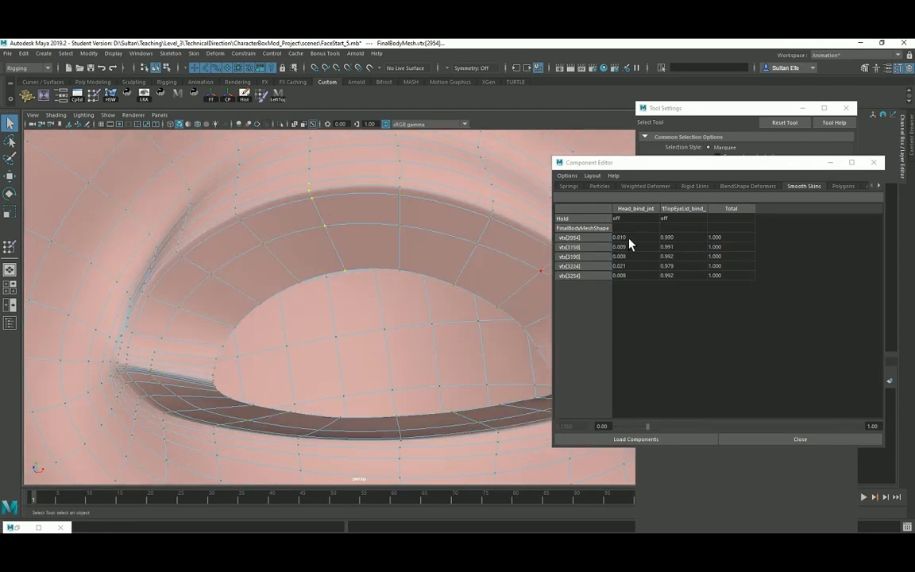
pyautogui.moveTo(628, 239); pyautogui.dragTo(630, 276)
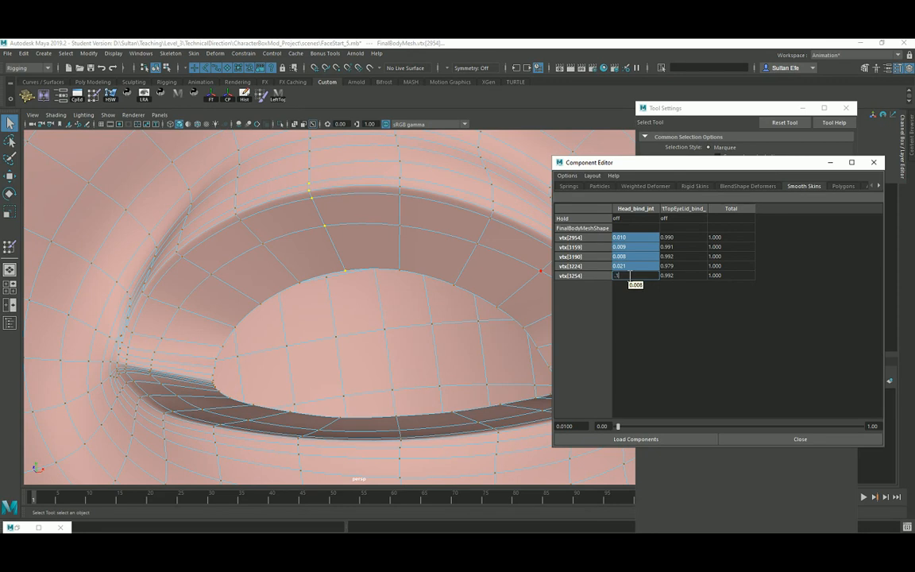
pyautogui.write('.1')
pyautogui.press('Return')
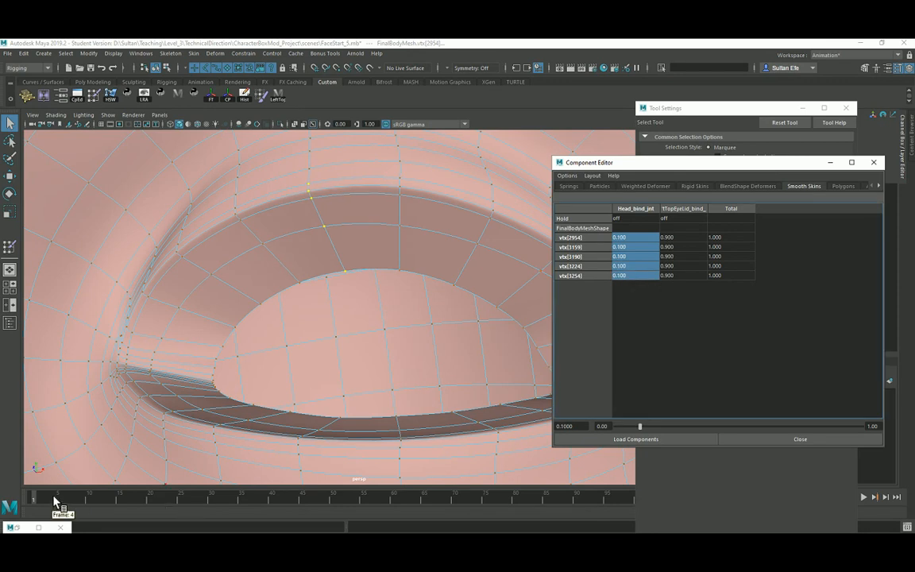
# At frame 10, set the Head_bind_jnt weight of that row's missed vertex just above the lid rim to 0.1.
pyautogui.moveTo(57, 500); pyautogui.dragTo(89, 501)
pyautogui.moveTo(297, 400)
pyautogui.keyDown('alt'); pyautogui.mouseDown()
pyautogui.moveTo(302, 360)
pyautogui.moveTo(316, 361)
pyautogui.moveTo(288, 368)
pyautogui.moveTo(306, 368)
pyautogui.moveTo(295, 385)
pyautogui.mouseUp(); pyautogui.keyUp('alt')
pyautogui.click(529, 291)
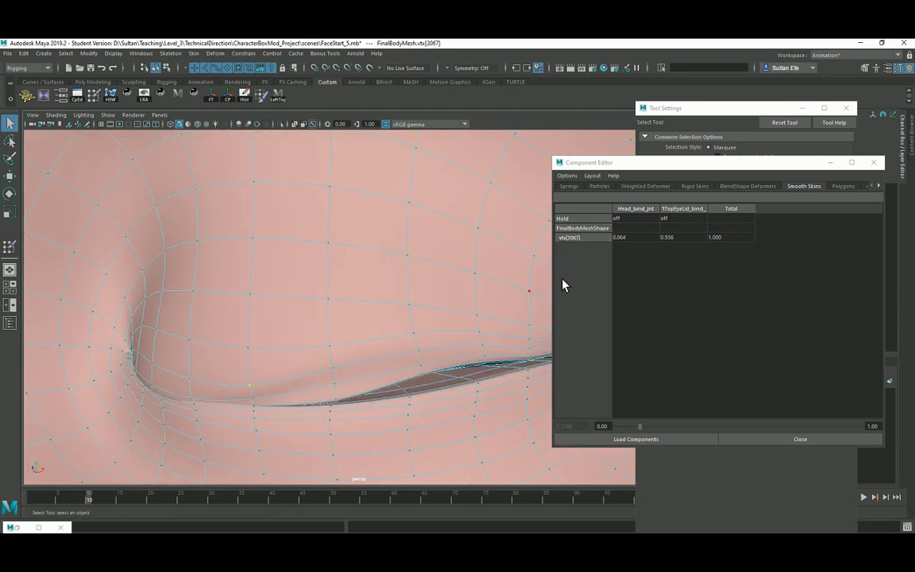
pyautogui.click(623, 240)
pyautogui.write('.1')
pyautogui.press('Return')
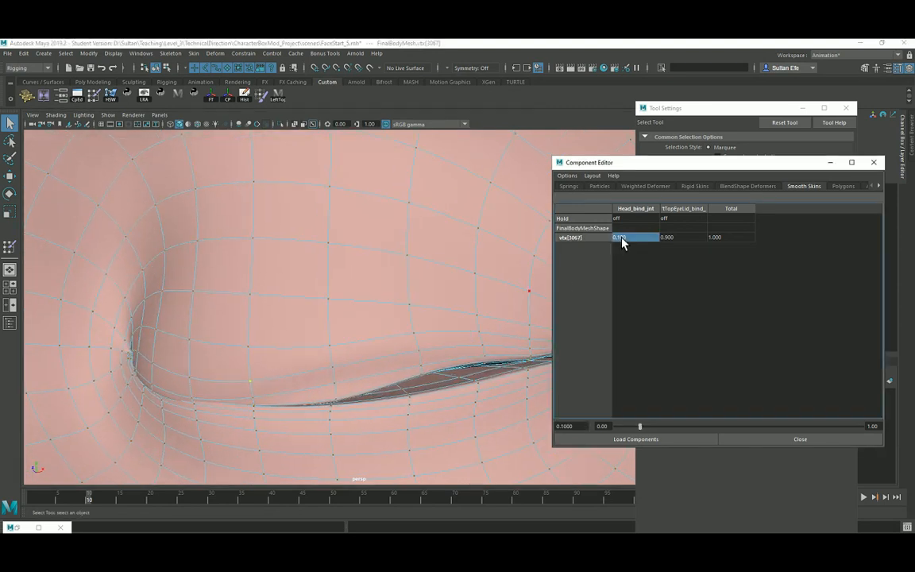
# Check the skin weights of the neighbouring row's vertices above the rim, and select the one closest to the lid edge.
pyautogui.click(324, 350)
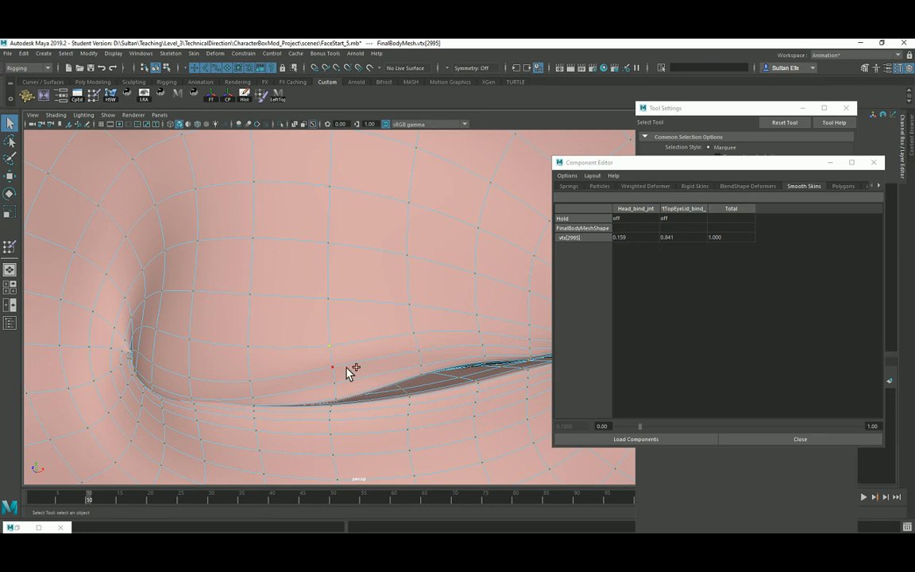
pyautogui.keyDown('shift'); pyautogui.click(347, 368); pyautogui.keyUp('shift')
pyautogui.keyDown('shift'); pyautogui.click(341, 383); pyautogui.keyUp('shift')
pyautogui.keyDown('alt'); pyautogui.moveTo(350, 377); pyautogui.dragTo(339, 369, button='middle'); pyautogui.keyUp('alt')
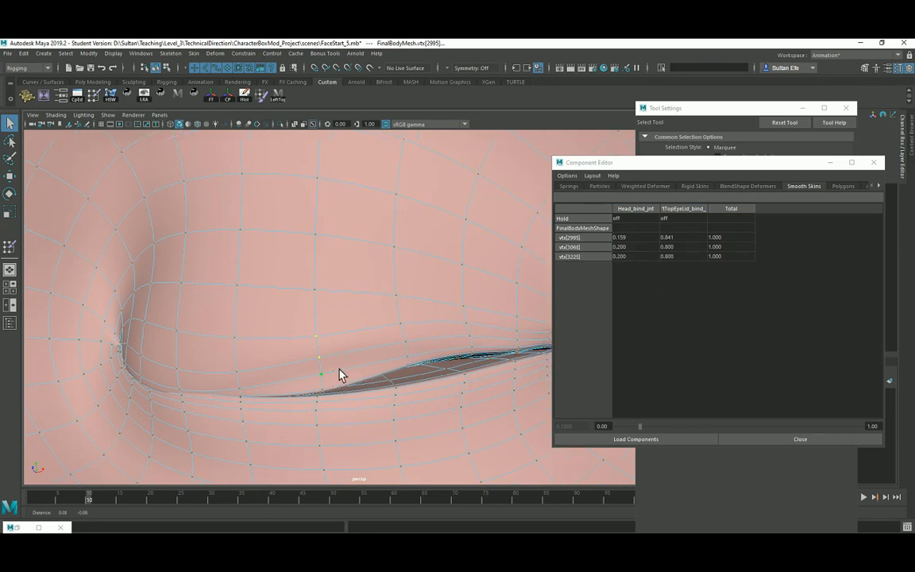
pyautogui.click(409, 357)
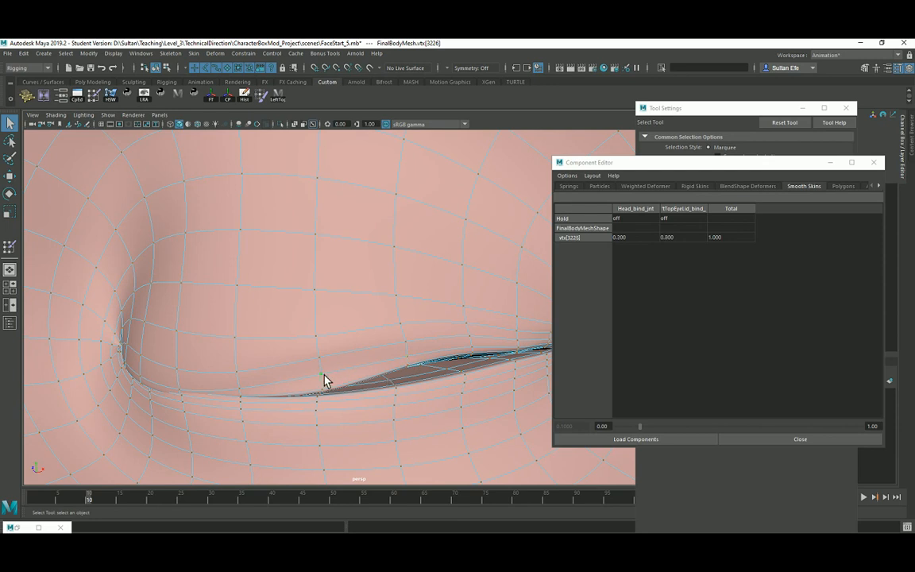
# Try a Head_bind_jnt weight of 0.3 on the selected vertex above the lid edge, and set it back to 0.2.
pyautogui.doubleClick(621, 239)
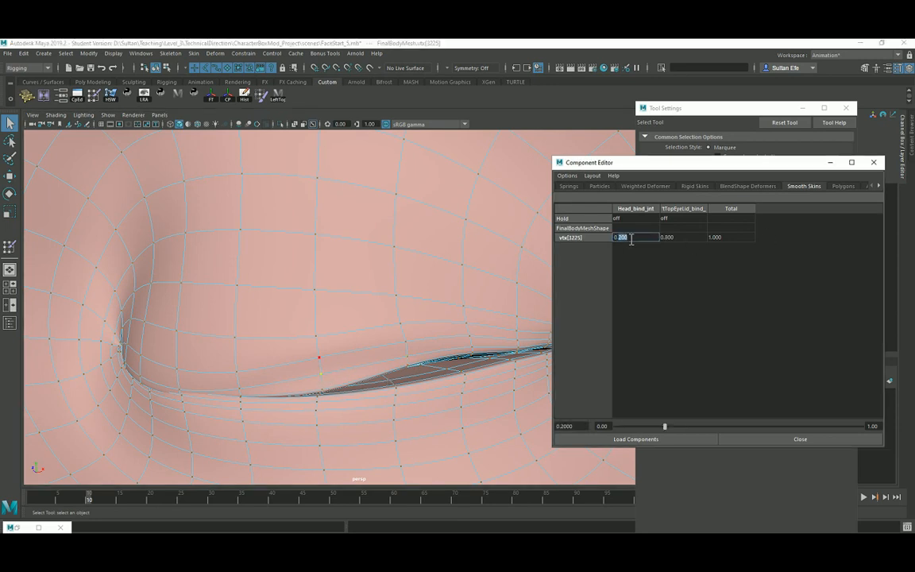
pyautogui.write('0.3')
pyautogui.press('Return')
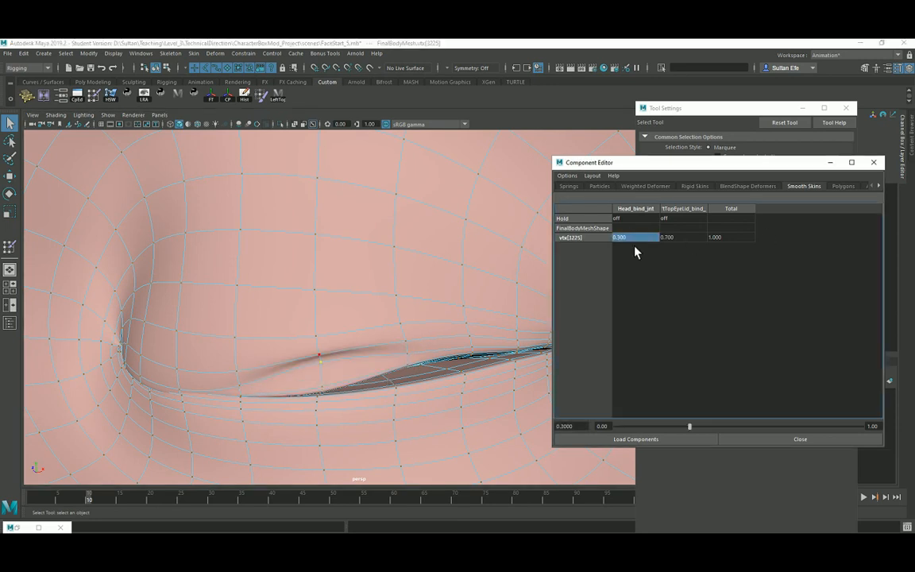
pyautogui.doubleClick(629, 238)
pyautogui.moveTo(621, 237); pyautogui.dragTo(639, 238)
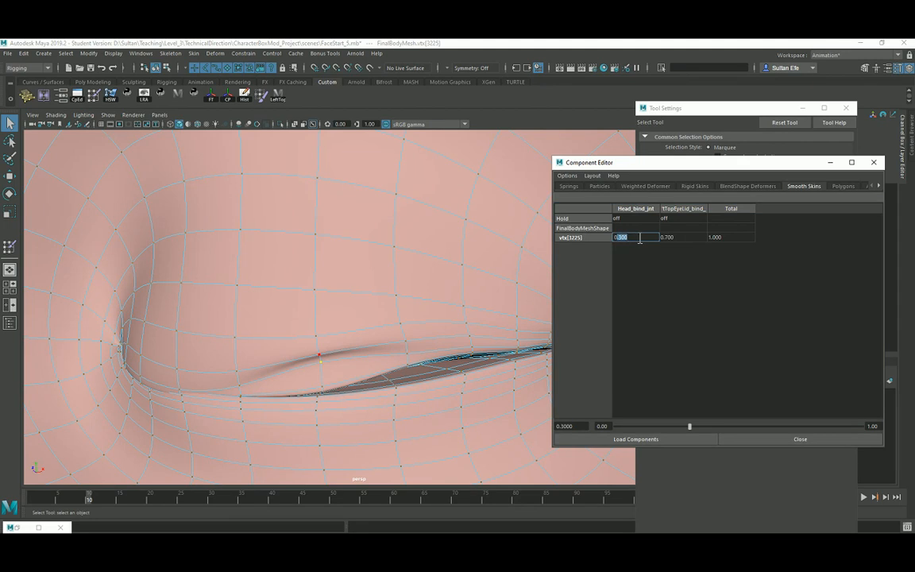
pyautogui.write('.2')
pyautogui.press('Return')
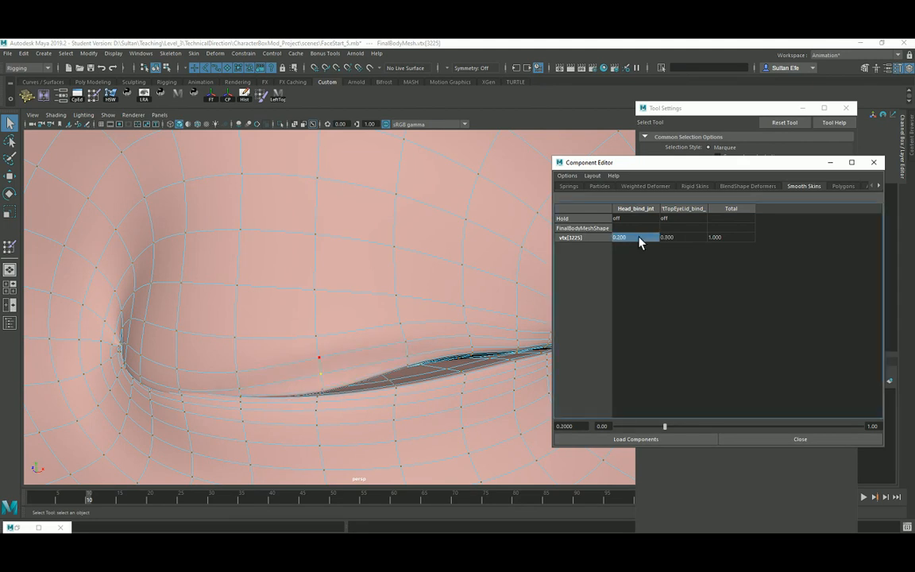
# Set the Head_bind_jnt weight of the vertex just above the lid edge to 0.1.
pyautogui.doubleClick(630, 238)
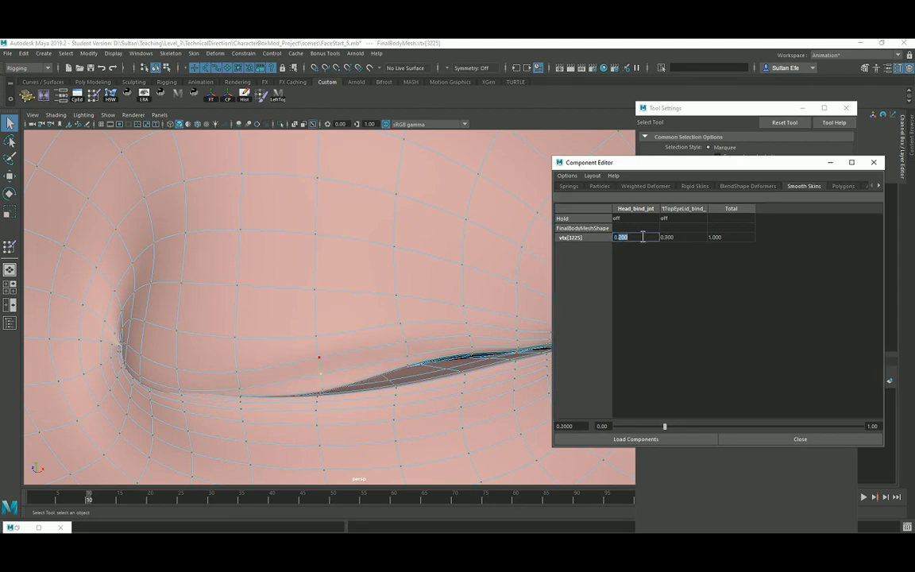
pyautogui.write('0.1')
pyautogui.press('Return')
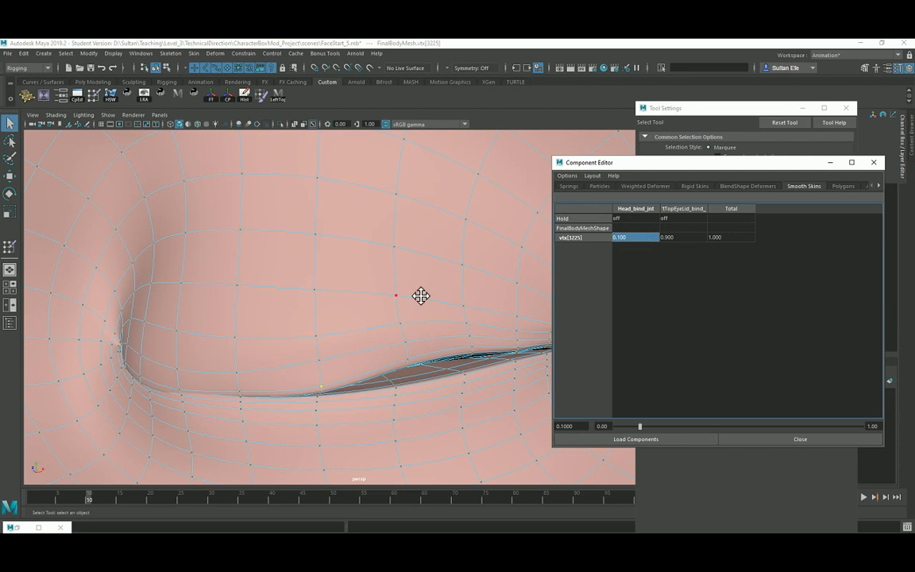
pyautogui.keyDown('alt'); pyautogui.moveTo(419, 297); pyautogui.dragTo(382, 280); pyautogui.keyUp('alt')
# At frame 1, select the five vertices of the upper lid's middle row, from just above the rim to the inner edge.
pyautogui.moveTo(86, 499); pyautogui.dragTo(34, 499)
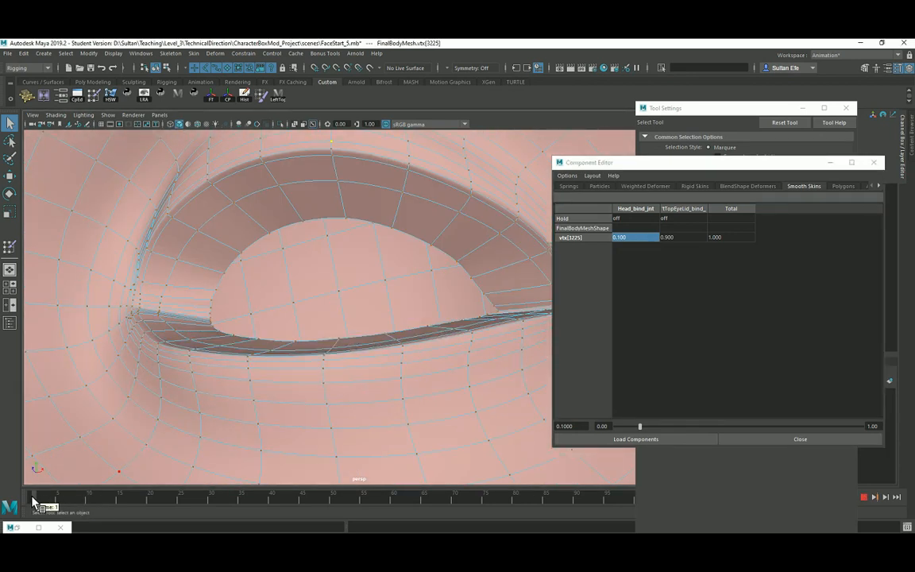
pyautogui.keyDown('alt'); pyautogui.moveTo(264, 304); pyautogui.dragTo(302, 258); pyautogui.keyUp('alt')
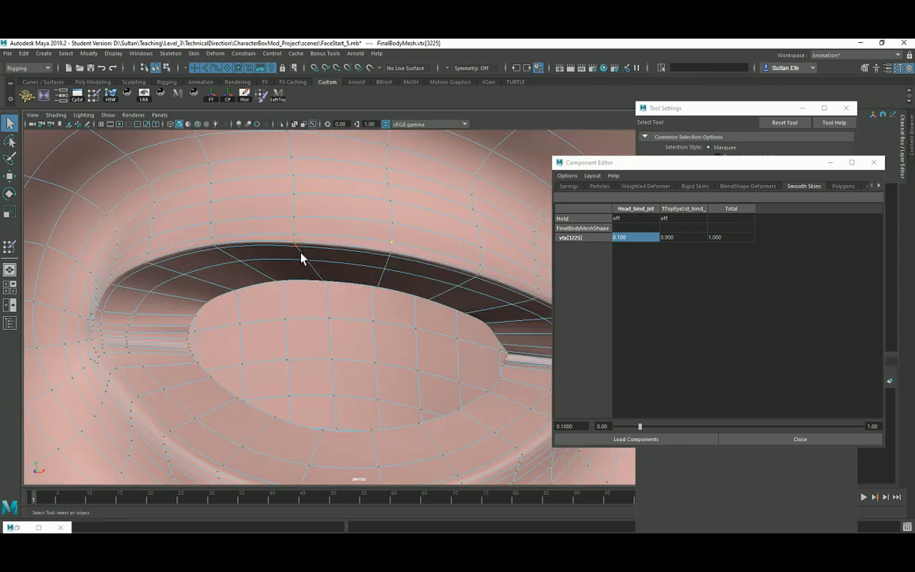
pyautogui.click(296, 235)
pyautogui.keyDown('shift'); pyautogui.click(294, 241); pyautogui.keyUp('shift')
pyautogui.keyDown('shift'); pyautogui.click(297, 246); pyautogui.keyUp('shift')
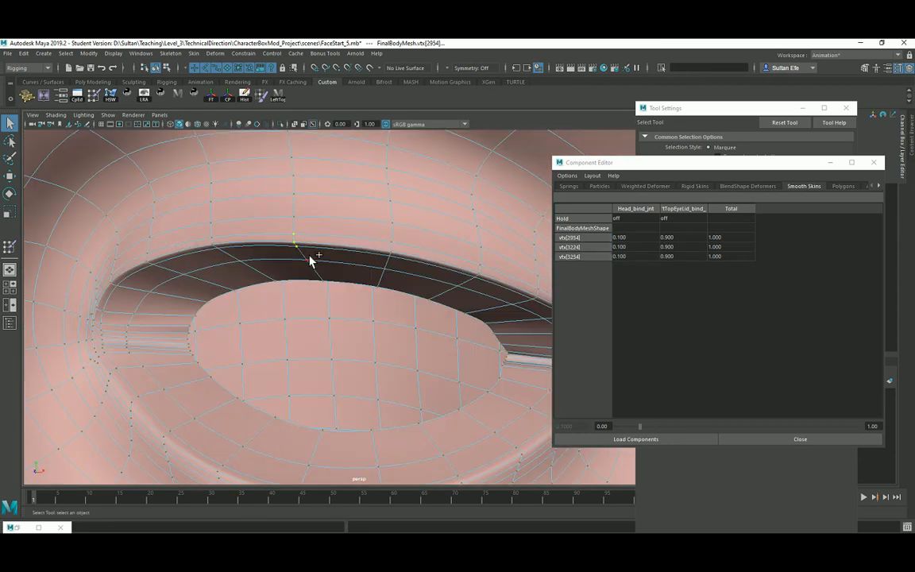
pyautogui.keyDown('shift'); pyautogui.click(308, 261); pyautogui.keyUp('shift')
pyautogui.keyDown('shift'); pyautogui.click(324, 280); pyautogui.keyUp('shift')
pyautogui.keyDown('alt'); pyautogui.moveTo(329, 282); pyautogui.dragTo(359, 295); pyautogui.keyUp('alt')
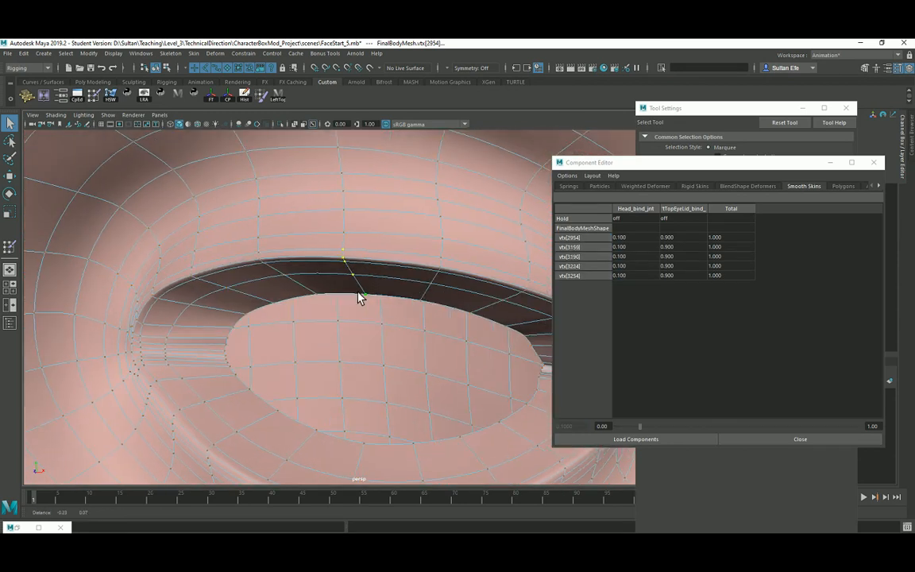
# Add the neighbouring row's five vertices toward the inner corner to the selection, and highlight both rows' Head_bind_jnt weights for comparison.
pyautogui.keyDown('shift'); pyautogui.click(267, 255); pyautogui.keyUp('shift')
pyautogui.keyDown('shift'); pyautogui.click(268, 261); pyautogui.keyUp('shift')
pyautogui.keyDown('shift'); pyautogui.click(276, 268); pyautogui.keyUp('shift')
pyautogui.keyDown('shift'); pyautogui.click(292, 279); pyautogui.keyUp('shift')
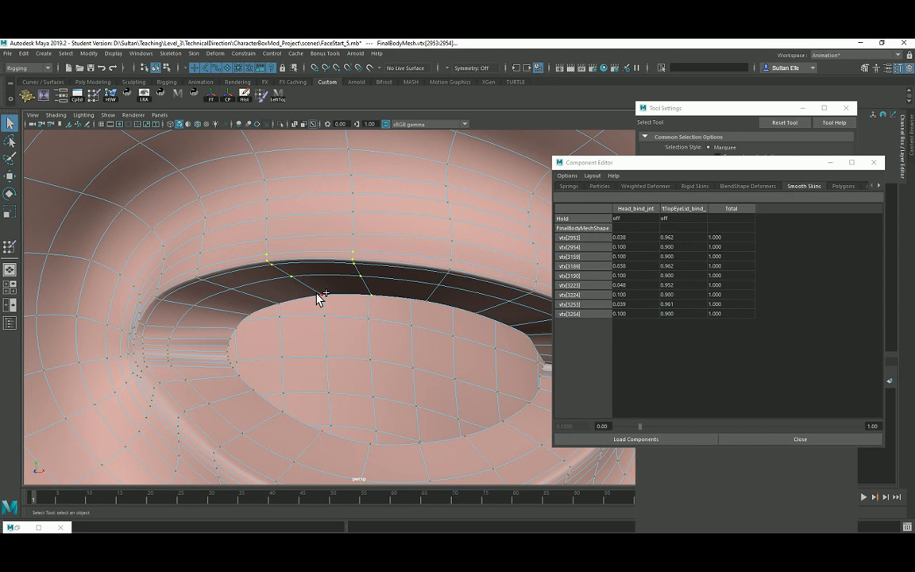
pyautogui.keyDown('shift'); pyautogui.click(320, 294); pyautogui.keyUp('shift')
pyautogui.moveTo(636, 237); pyautogui.dragTo(637, 327)
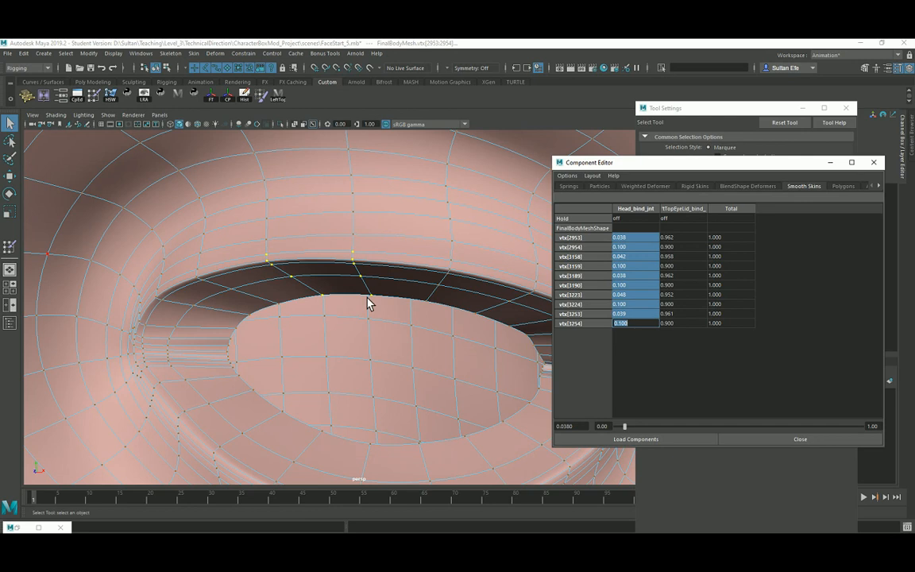
pyautogui.click(636, 236)
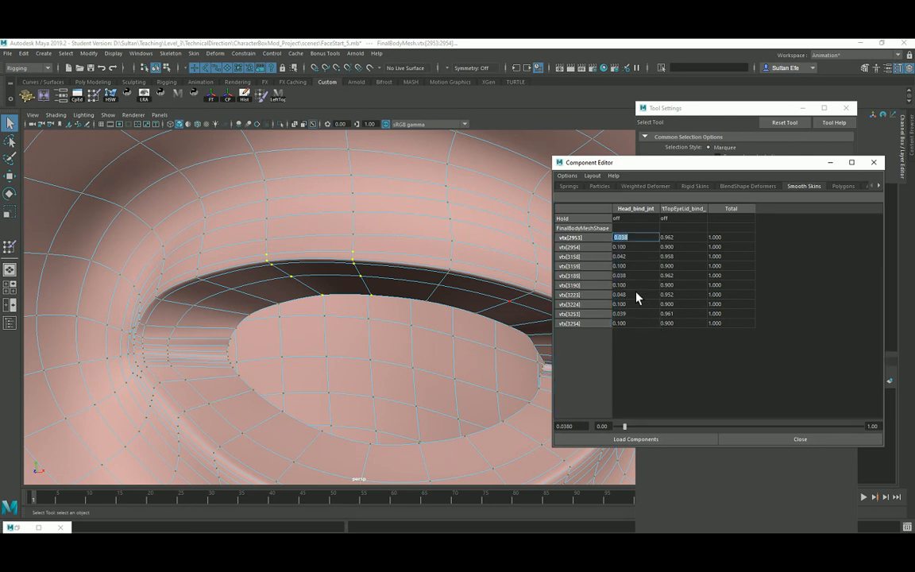
pyautogui.click(627, 340)
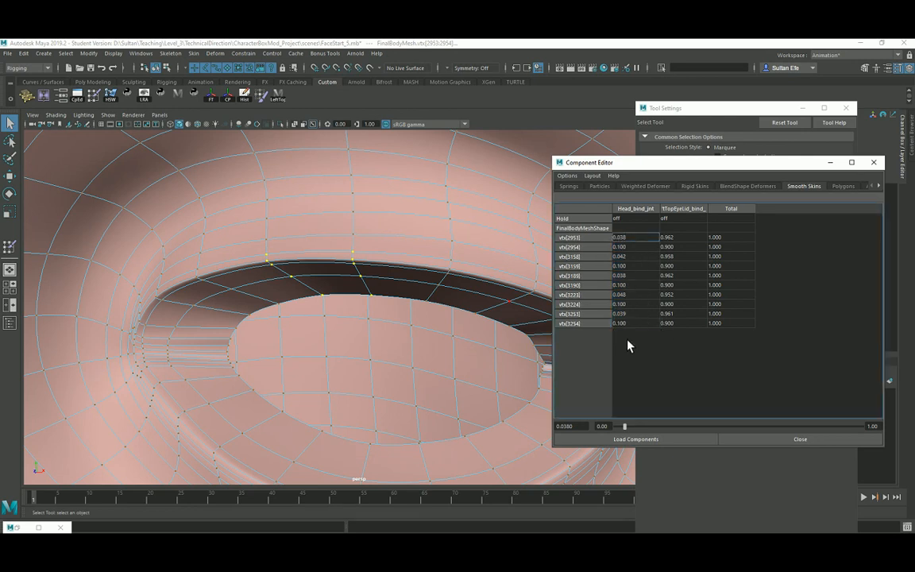
pyautogui.moveTo(630, 238); pyautogui.dragTo(631, 323)
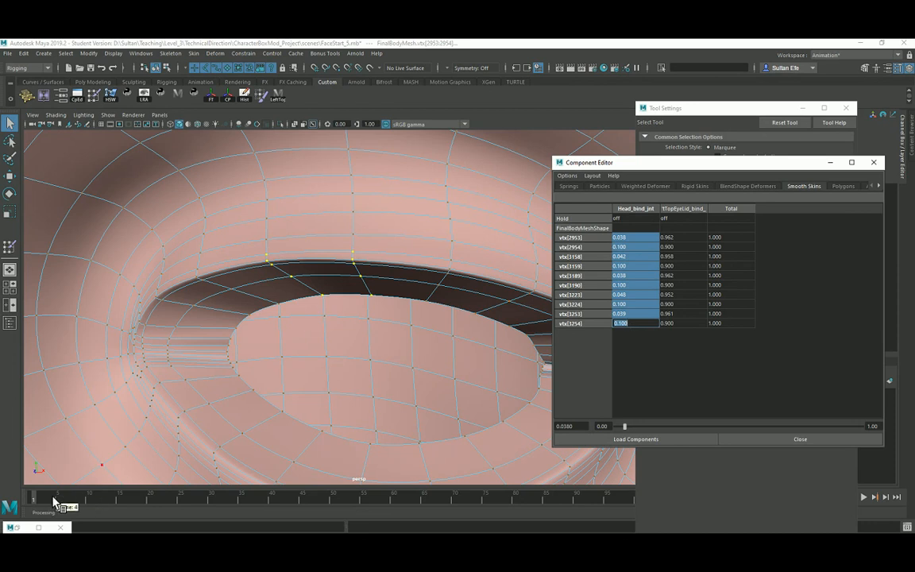
# At frame 10, narrow the selection to the row nearer the inner corner and set its five Head_bind_jnt weights to 0.1.
pyautogui.moveTo(54, 498); pyautogui.dragTo(87, 500)
pyautogui.keyDown('alt'); pyautogui.moveTo(131, 469); pyautogui.dragTo(282, 308); pyautogui.keyUp('alt')
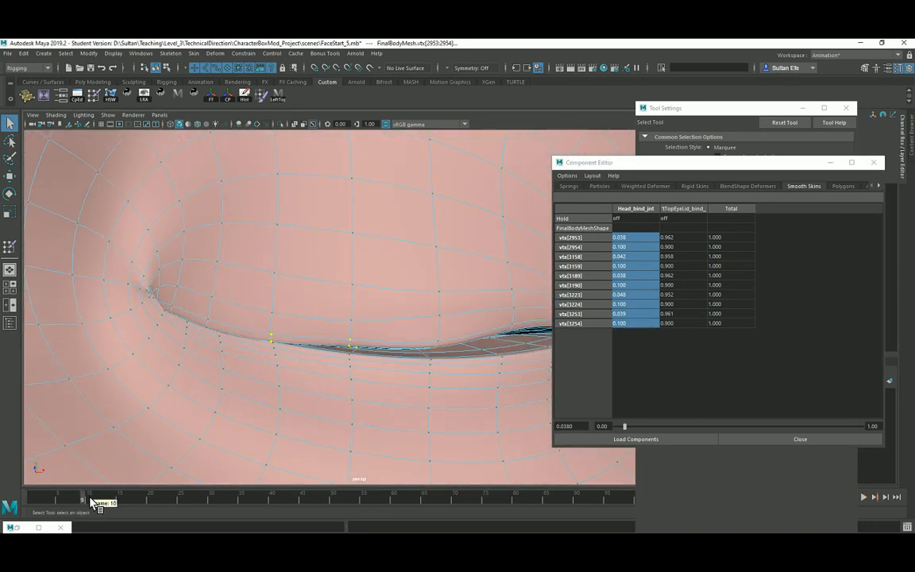
pyautogui.moveTo(95, 503)
pyautogui.mouseDown()
pyautogui.moveTo(69, 500)
pyautogui.moveTo(94, 500)
pyautogui.mouseUp()
pyautogui.hotkey('ctrl', 'z')
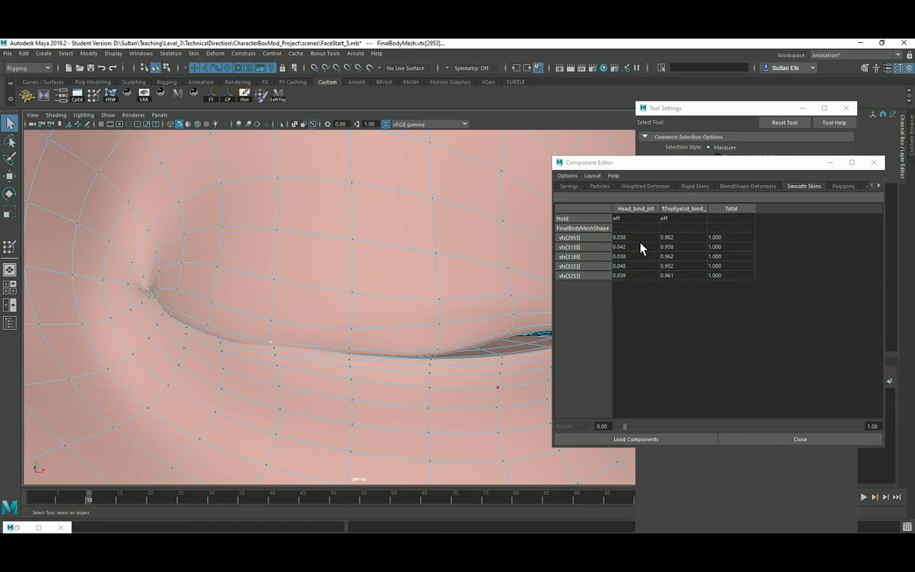
pyautogui.moveTo(641, 237); pyautogui.dragTo(641, 280)
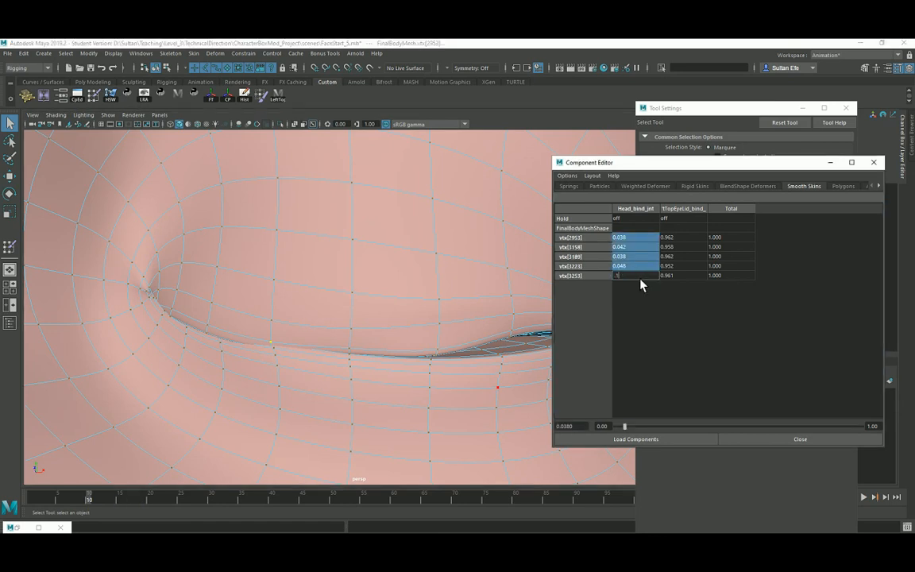
pyautogui.press('Return')
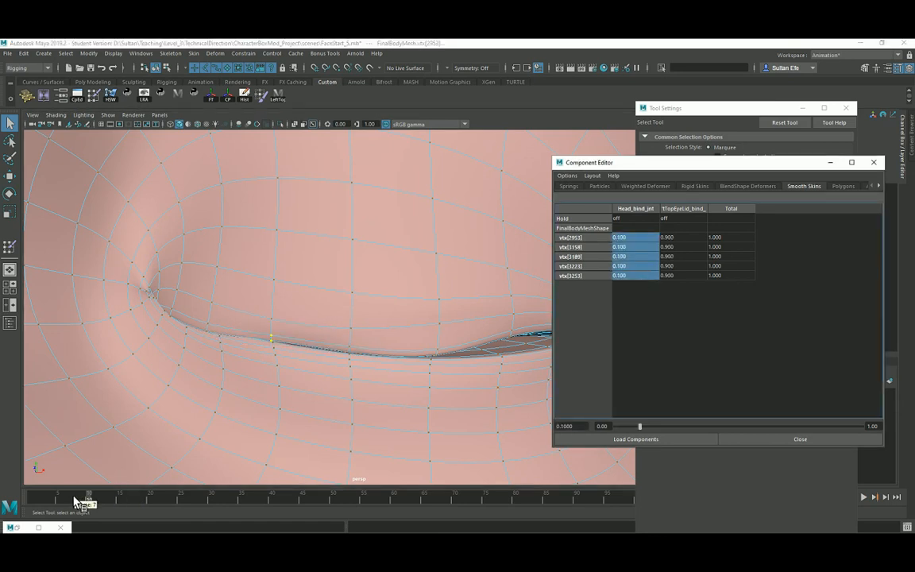
# Reopen the lid at frame 4 and add the next row's five vertices toward the inner corner to the selection.
pyautogui.moveTo(82, 498); pyautogui.dragTo(52, 501)
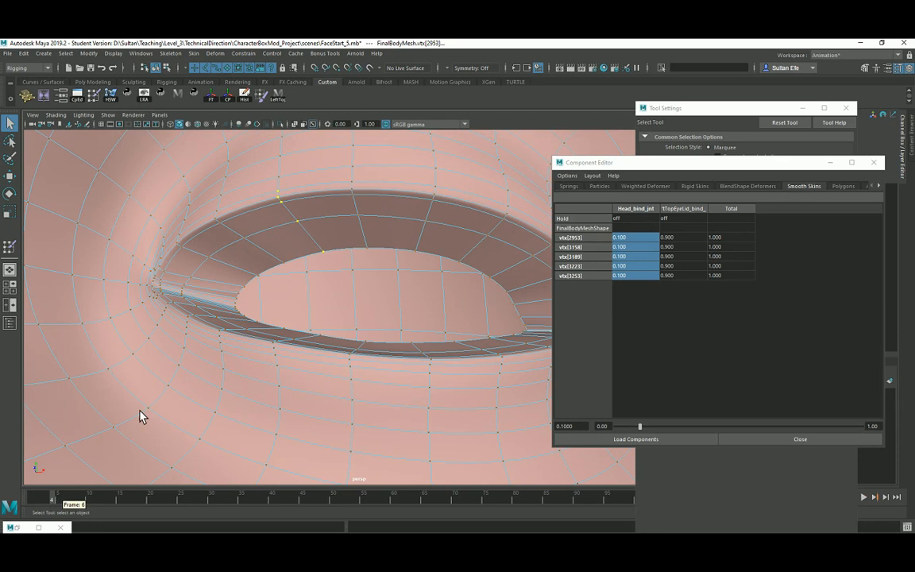
pyautogui.keyDown('alt'); pyautogui.moveTo(140, 415); pyautogui.dragTo(220, 296); pyautogui.keyUp('alt')
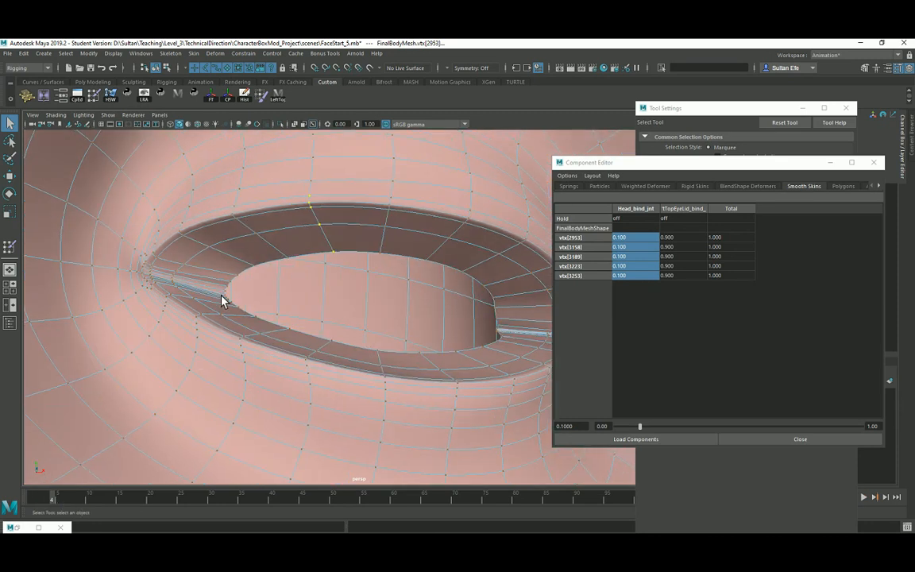
pyautogui.keyDown('shift'); pyautogui.click(235, 206); pyautogui.keyUp('shift')
pyautogui.keyDown('shift'); pyautogui.click(235, 215); pyautogui.keyUp('shift')
pyautogui.keyDown('shift'); pyautogui.click(237, 221); pyautogui.keyUp('shift')
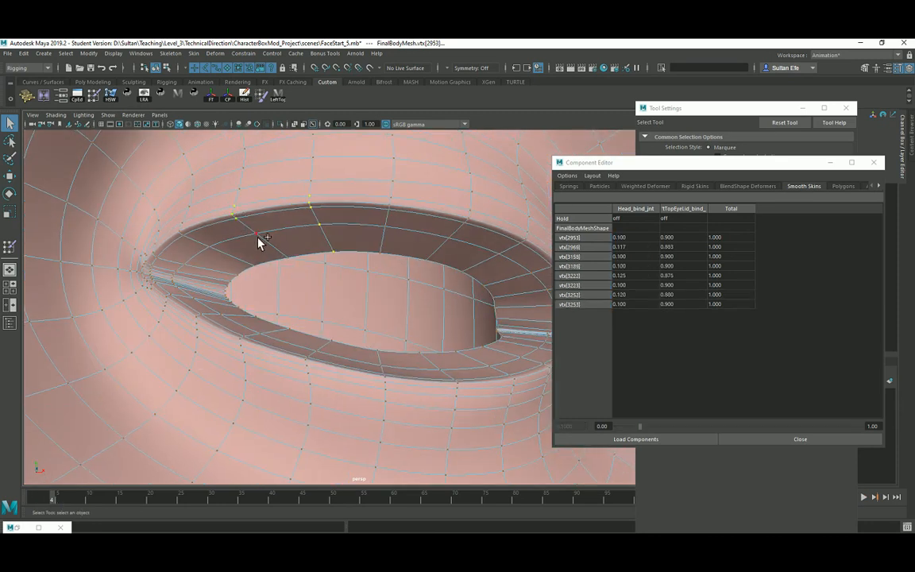
pyautogui.keyDown('shift'); pyautogui.click(257, 236); pyautogui.keyUp('shift')
pyautogui.keyDown('shift'); pyautogui.click(289, 259); pyautogui.keyUp('shift')
# Remove the previous row from the selection and set the remaining five vertices' Head_bind_jnt weights to 0.2.
pyautogui.keyDown('ctrl'); pyautogui.moveTo(312, 182); pyautogui.dragTo(384, 282); pyautogui.keyUp('ctrl')
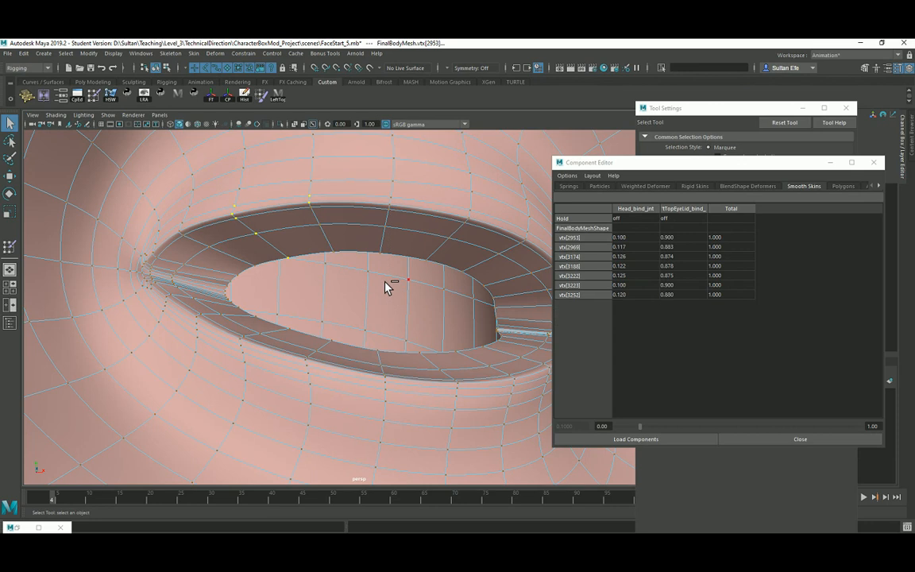
pyautogui.keyDown('ctrl'); pyautogui.moveTo(302, 186); pyautogui.dragTo(347, 231); pyautogui.keyUp('ctrl')
pyautogui.moveTo(635, 237); pyautogui.dragTo(642, 276)
pyautogui.write('.2')
pyautogui.press('Return')
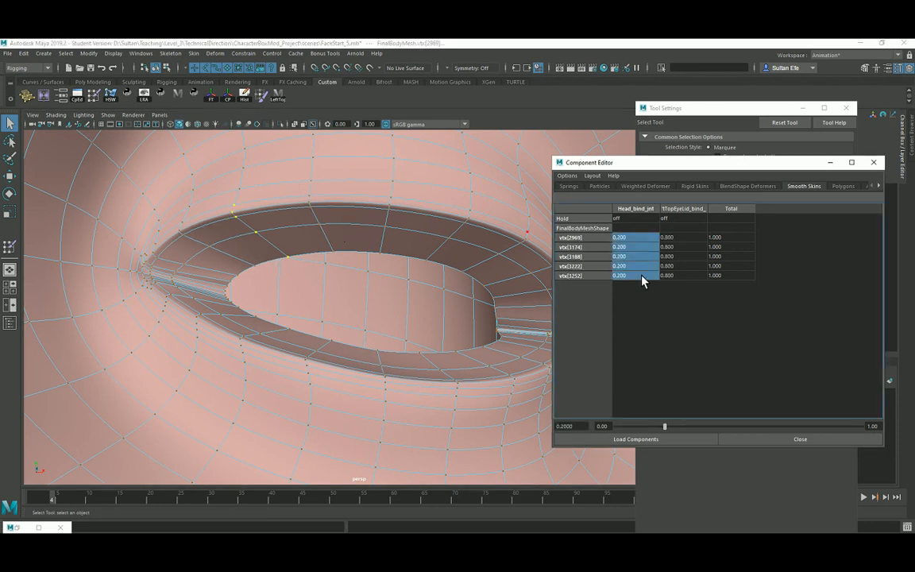
# At frame 10, set the Head_bind_jnt weight of the five selected upper-eyelid vertices to 0.14.
pyautogui.moveTo(41, 502); pyautogui.dragTo(91, 506)
pyautogui.moveTo(252, 413)
pyautogui.keyDown('alt'); pyautogui.mouseDown()
pyautogui.moveTo(260, 389)
pyautogui.moveTo(247, 382)
pyautogui.moveTo(258, 400)
pyautogui.mouseUp(); pyautogui.keyUp('alt')
pyautogui.keyDown('alt'); pyautogui.moveTo(258, 401); pyautogui.dragTo(553, 317, button='right'); pyautogui.keyUp('alt')
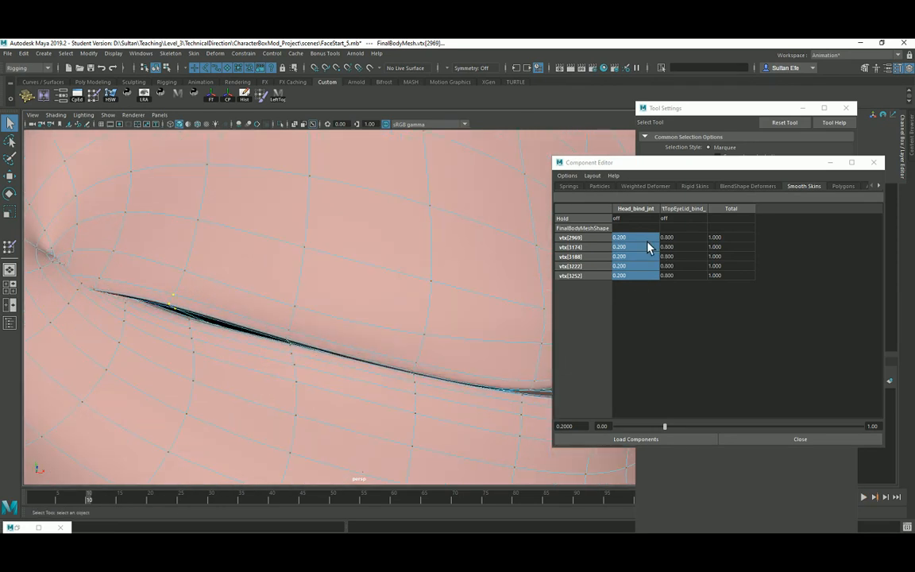
pyautogui.click(646, 275)
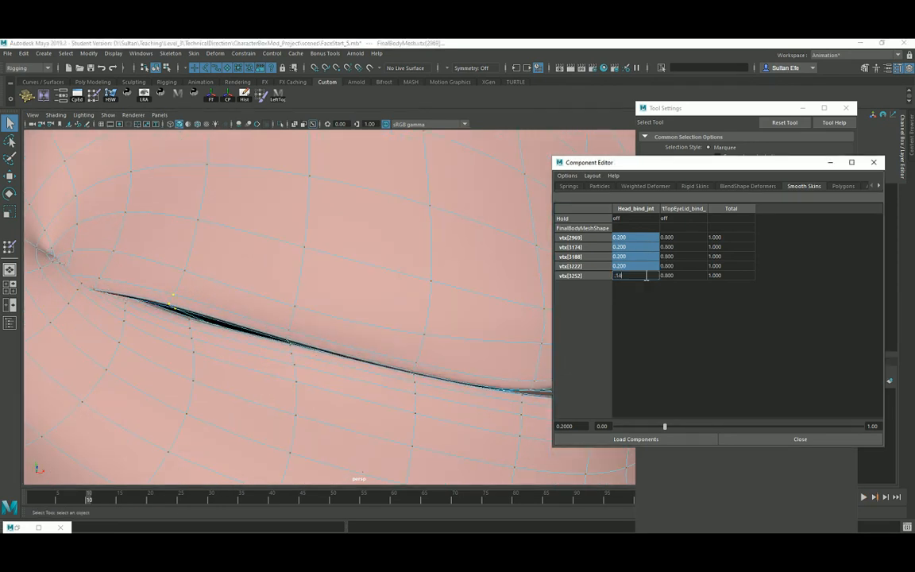
pyautogui.press('Return')
pyautogui.keyDown('alt'); pyautogui.moveTo(445, 282); pyautogui.dragTo(315, 294); pyautogui.keyUp('alt')
# At frame 1, select the adjacent column of six upper-eyelid vertices toward the eye corner and set their Head_bind_jnt weight to 0.3.
pyautogui.click(35, 497)
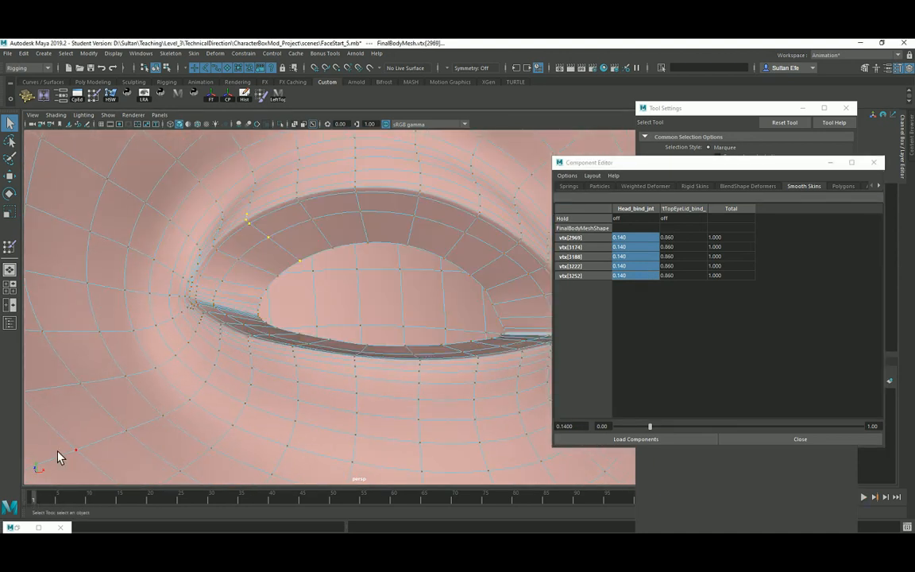
pyautogui.keyDown('alt'); pyautogui.moveTo(57, 457); pyautogui.dragTo(268, 296); pyautogui.keyUp('alt')
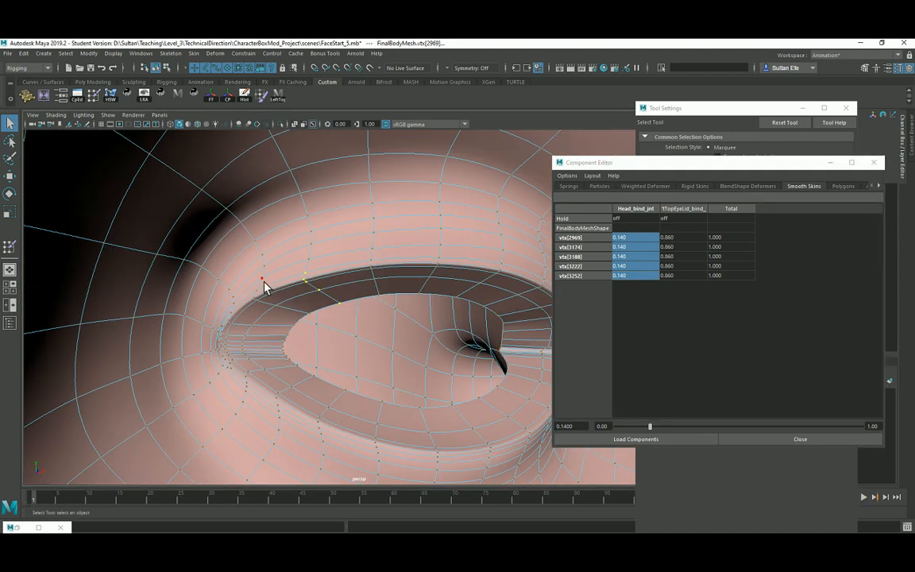
pyautogui.keyDown('ctrl'); pyautogui.keyDown('shift'); pyautogui.moveTo(308, 259); pyautogui.dragTo(328, 298); pyautogui.keyUp('shift'); pyautogui.keyUp('ctrl')
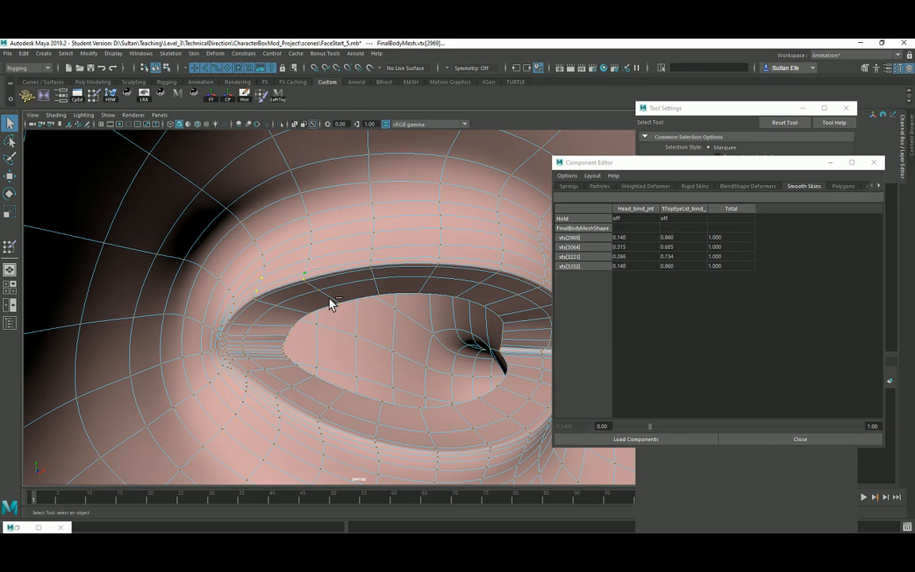
pyautogui.keyDown('shift'); pyautogui.click(255, 299); pyautogui.keyUp('shift')
pyautogui.keyDown('shift'); pyautogui.click(260, 301); pyautogui.keyUp('shift')
pyautogui.keyDown('shift'); pyautogui.click(277, 305); pyautogui.keyUp('shift')
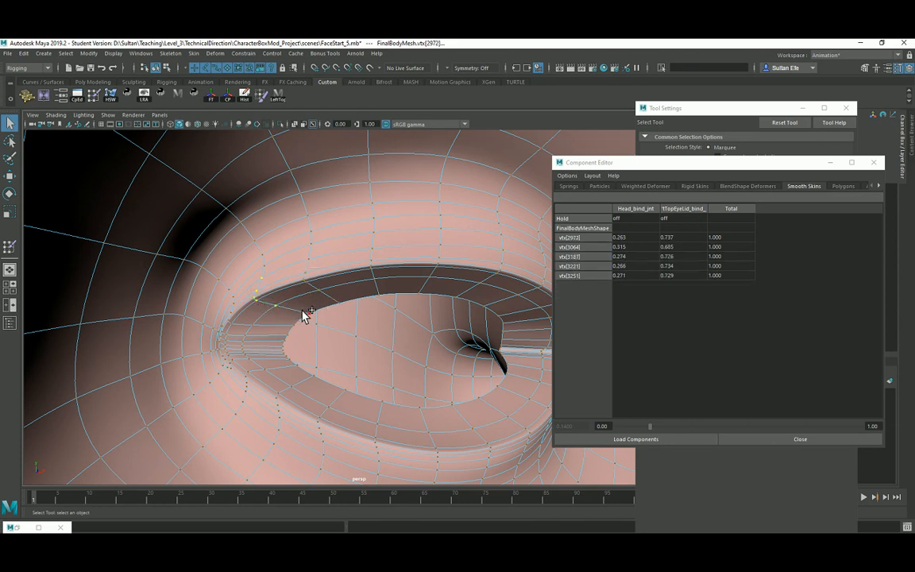
pyautogui.keyDown('shift'); pyautogui.click(309, 313); pyautogui.keyUp('shift')
pyautogui.keyDown('alt'); pyautogui.moveTo(281, 312); pyautogui.dragTo(307, 308, button='middle'); pyautogui.keyUp('alt')
pyautogui.moveTo(631, 239); pyautogui.dragTo(637, 301)
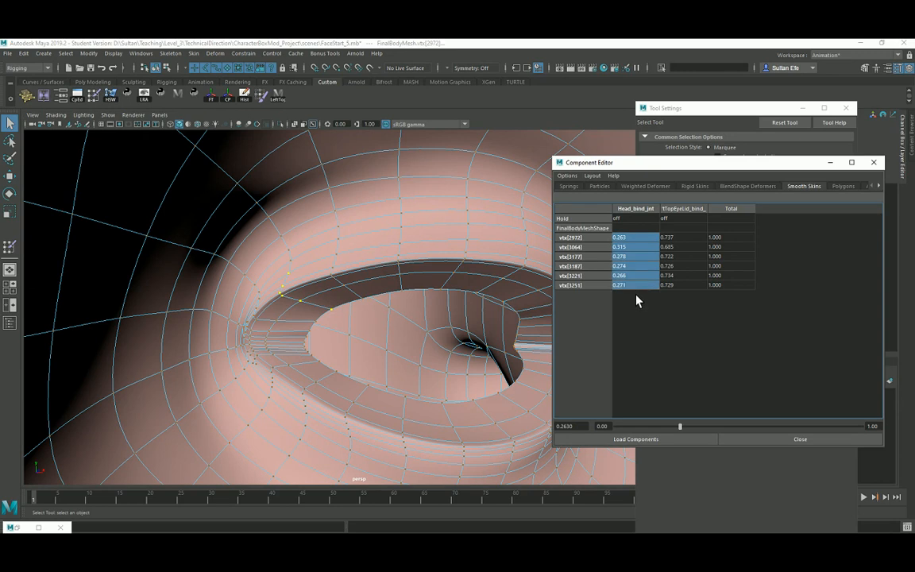
pyautogui.write('0.3')
pyautogui.press('Return')
# Examine how the upper eyelid closes near the eye corner at frame 10, and return to frame 1.
pyautogui.moveTo(35, 509); pyautogui.dragTo(92, 505)
pyautogui.keyDown('alt'); pyautogui.moveTo(261, 431); pyautogui.dragTo(273, 368, button='middle'); pyautogui.keyUp('alt')
pyautogui.keyDown('alt'); pyautogui.moveTo(273, 368); pyautogui.dragTo(276, 328, button='right'); pyautogui.keyUp('alt')
pyautogui.keyDown('alt'); pyautogui.moveTo(276, 329); pyautogui.dragTo(343, 398); pyautogui.keyUp('alt')
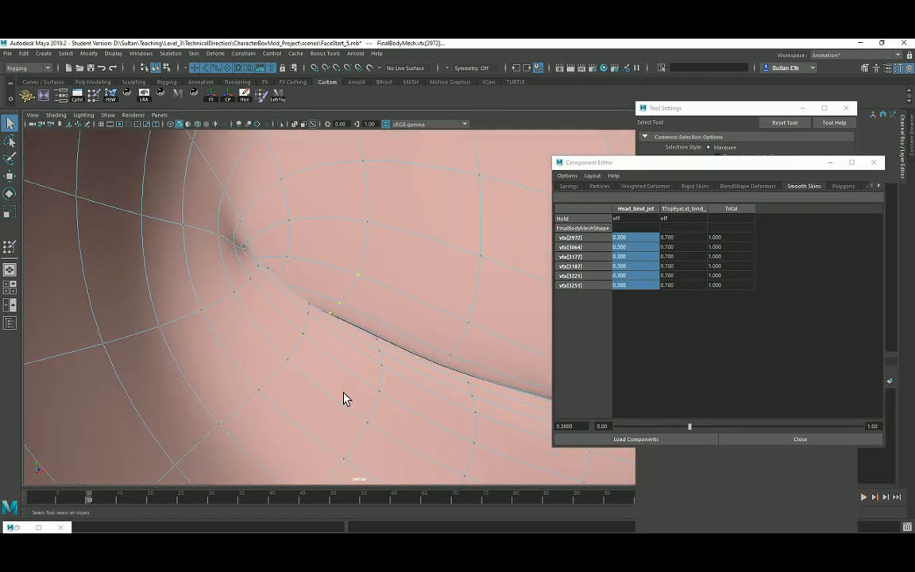
pyautogui.keyDown('alt'); pyautogui.moveTo(343, 398); pyautogui.dragTo(349, 371, button='middle'); pyautogui.keyUp('alt')
pyautogui.keyDown('alt'); pyautogui.moveTo(350, 372); pyautogui.dragTo(341, 352, button='right'); pyautogui.keyUp('alt')
pyautogui.moveTo(88, 493); pyautogui.dragTo(31, 502)
pyautogui.keyDown('alt'); pyautogui.moveTo(182, 343); pyautogui.dragTo(194, 417); pyautogui.keyUp('alt')
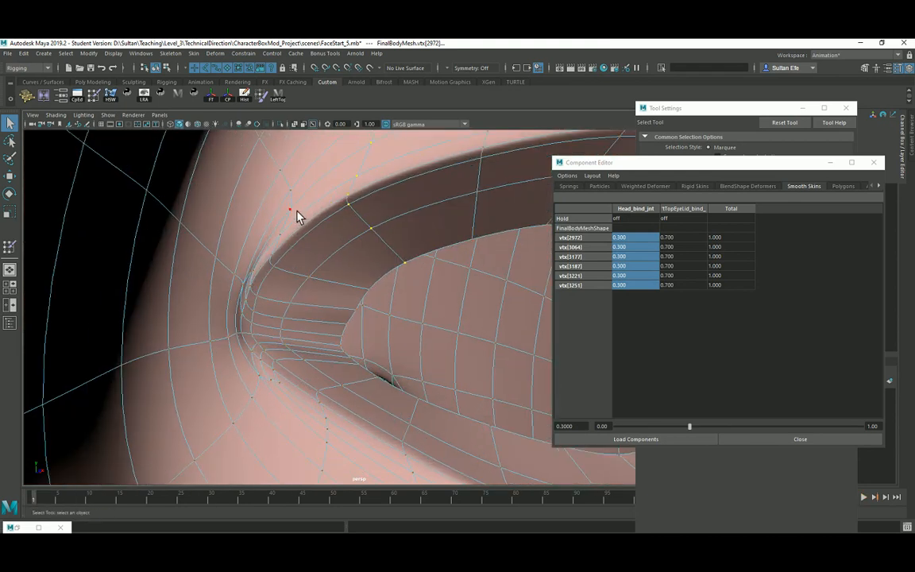
# Select the next column of six upper-eyelid vertices, from the outer rim to the inner edge, and set their Head_bind_jnt weight to 0.4.
pyautogui.click(293, 209)
pyautogui.keyDown('shift'); pyautogui.click(283, 234); pyautogui.keyUp('shift')
pyautogui.keyDown('shift'); pyautogui.click(274, 263); pyautogui.keyUp('shift')
pyautogui.keyDown('shift'); pyautogui.click(308, 277); pyautogui.keyUp('shift')
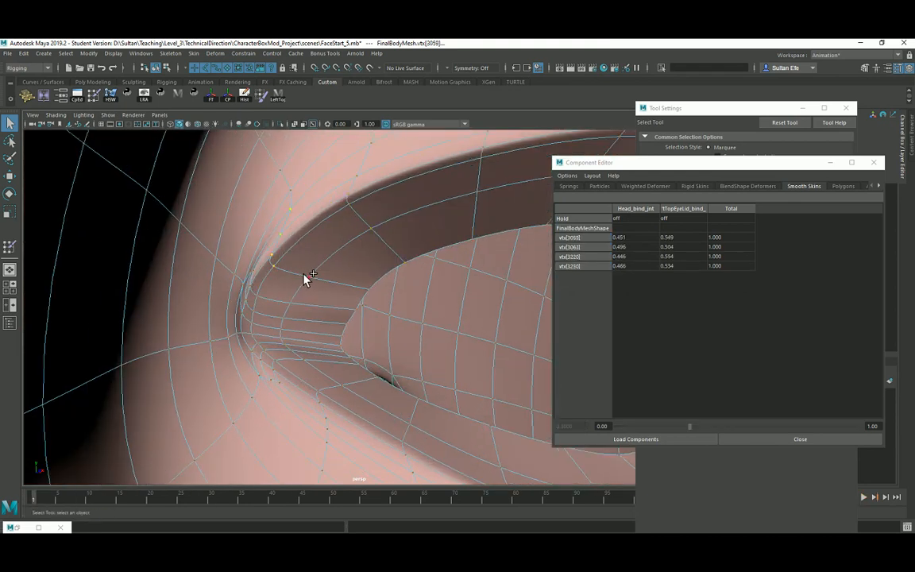
pyautogui.keyDown('shift'); pyautogui.click(370, 289); pyautogui.keyUp('shift')
pyautogui.moveTo(626, 238); pyautogui.dragTo(631, 287)
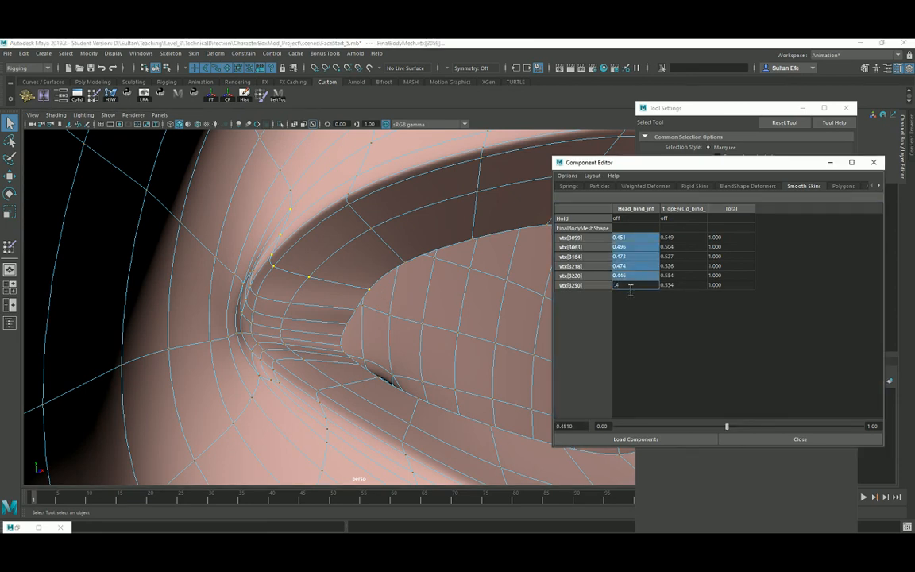
pyautogui.press('Return')
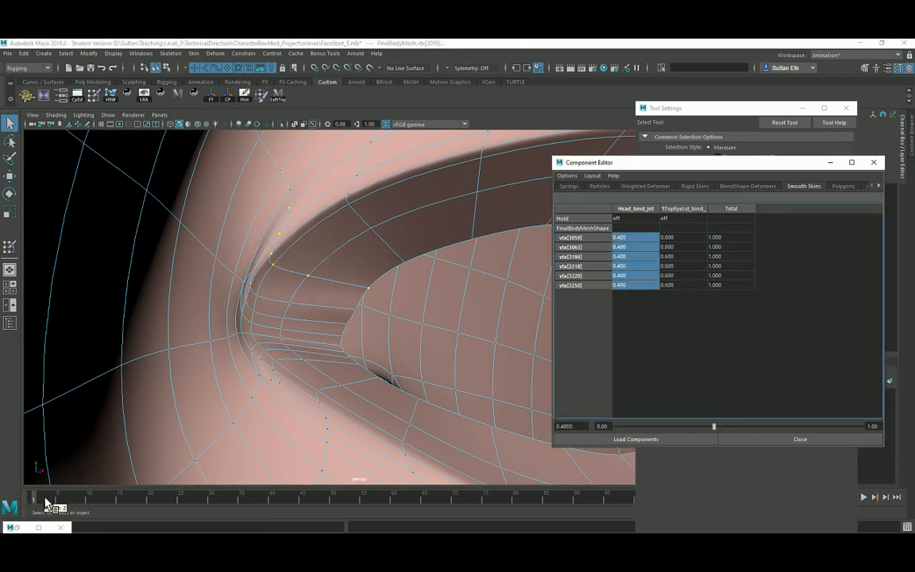
# At frame 10, try Head_bind_jnt weights of 0.6 and 0.8 on the same six vertices and settle on 0.7.
pyautogui.moveTo(51, 502); pyautogui.dragTo(91, 505)
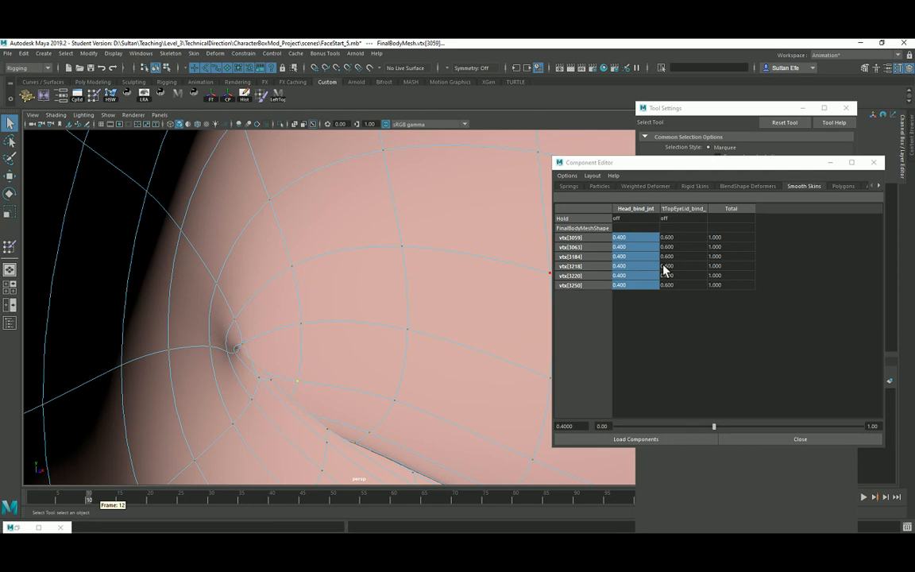
pyautogui.moveTo(640, 239); pyautogui.dragTo(640, 285)
pyautogui.doubleClick(642, 286)
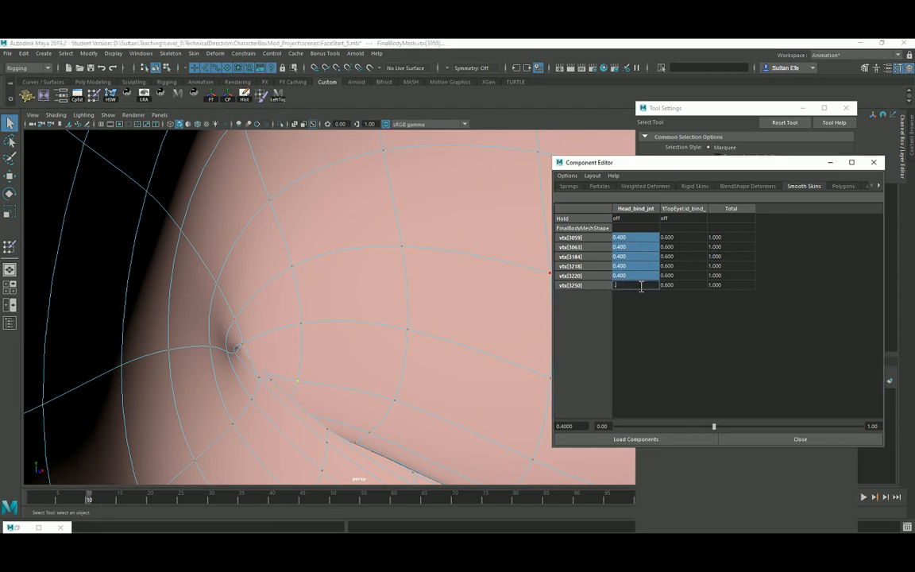
pyautogui.write('.6')
pyautogui.press('Return')
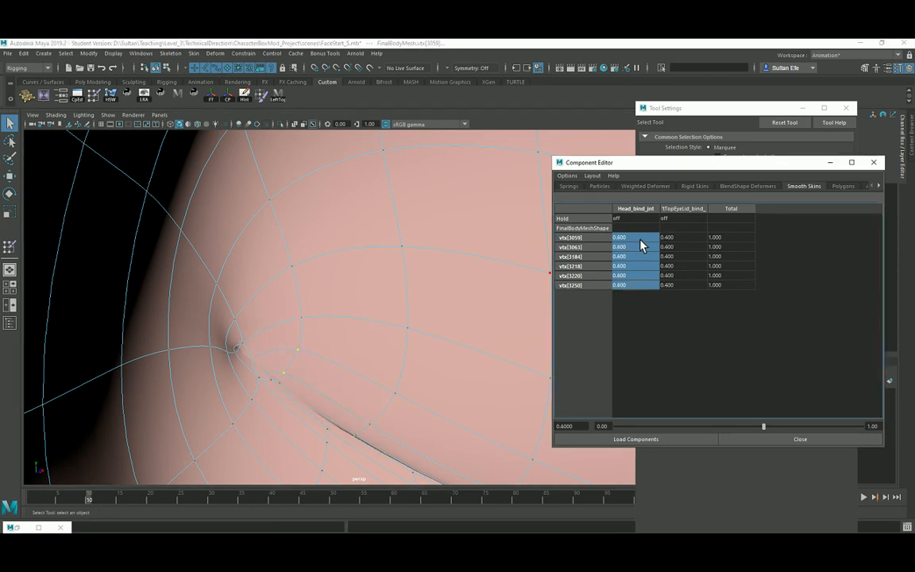
pyautogui.doubleClick(645, 285)
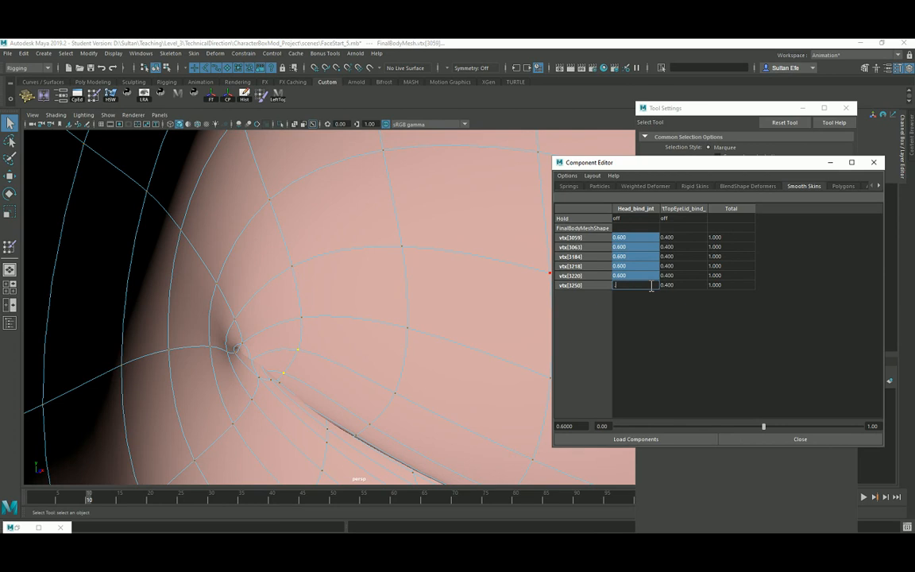
pyautogui.write('0.8')
pyautogui.press('Return')
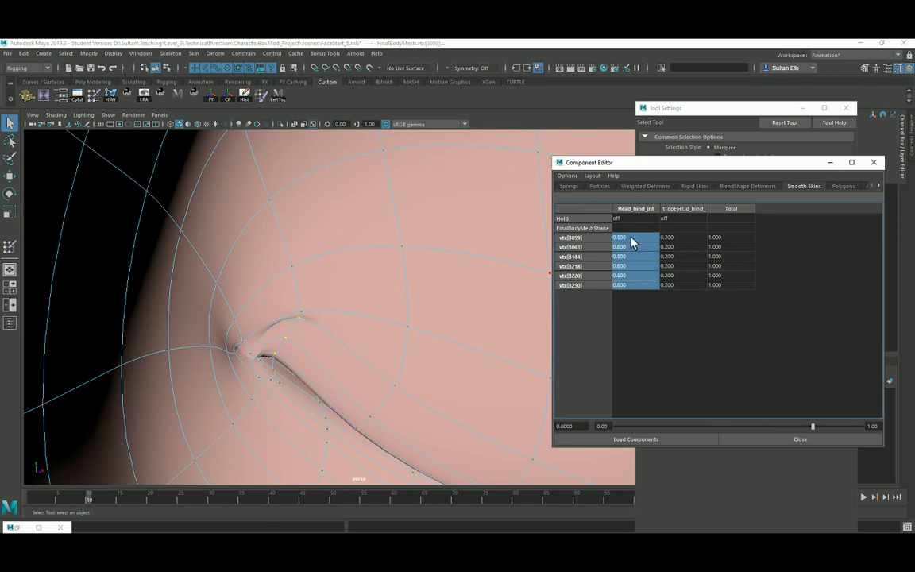
pyautogui.write('0.7')
pyautogui.press('Return')
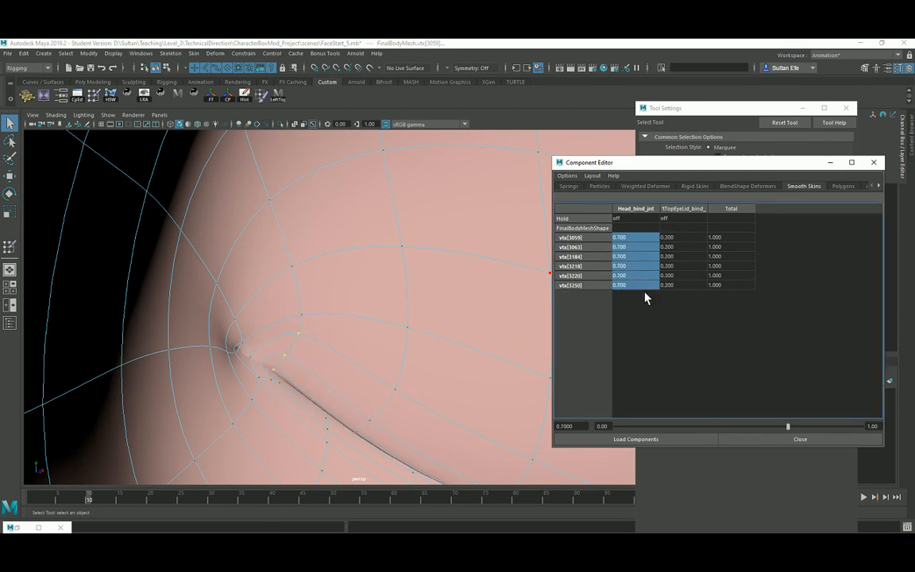
# At frame 1, select the six-vertex column just above the eye corner and set its Head_bind_jnt weight to 0.8.
pyautogui.moveTo(105, 505); pyautogui.dragTo(31, 501)
pyautogui.keyDown('alt'); pyautogui.moveTo(182, 354); pyautogui.dragTo(305, 286); pyautogui.keyUp('alt')
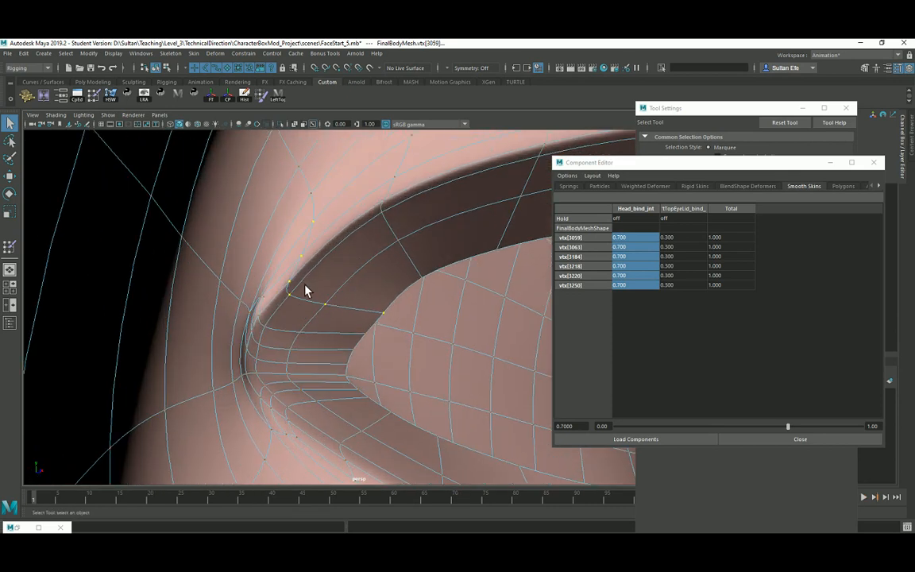
pyautogui.click(265, 301)
pyautogui.keyDown('shift'); pyautogui.click(267, 305); pyautogui.keyUp('shift')
pyautogui.keyDown('shift'); pyautogui.click(267, 318); pyautogui.keyUp('shift')
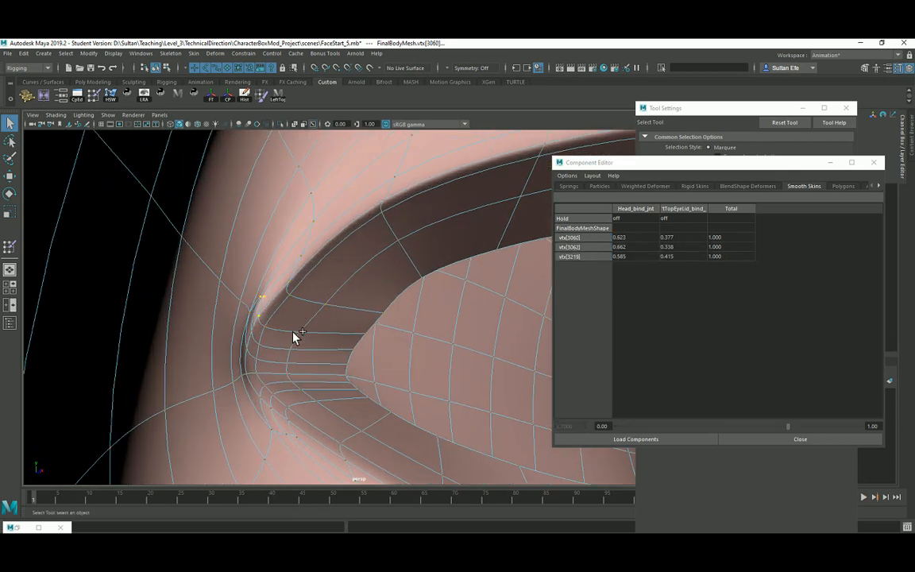
pyautogui.keyDown('shift'); pyautogui.click(299, 333); pyautogui.keyUp('shift')
pyautogui.keyDown('shift'); pyautogui.click(365, 334); pyautogui.keyUp('shift')
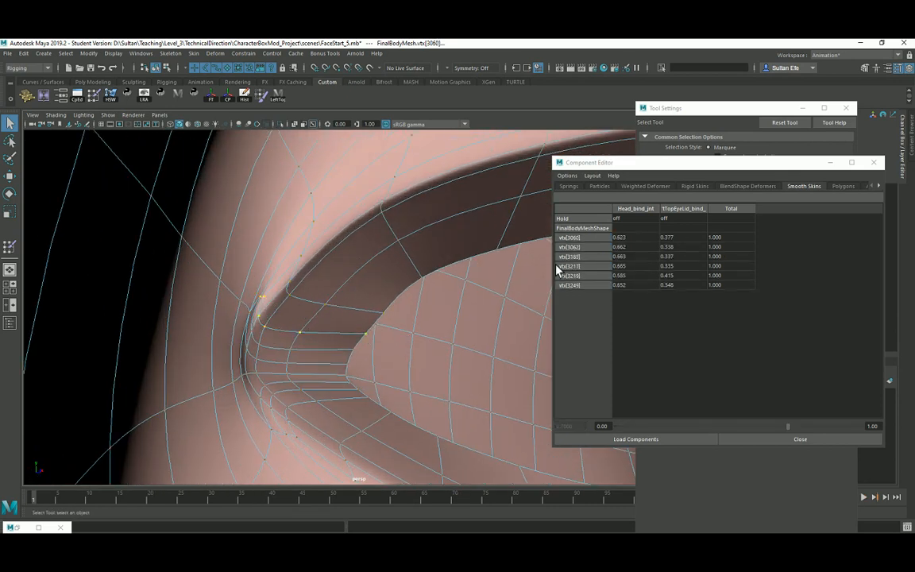
pyautogui.moveTo(630, 241); pyautogui.dragTo(626, 288)
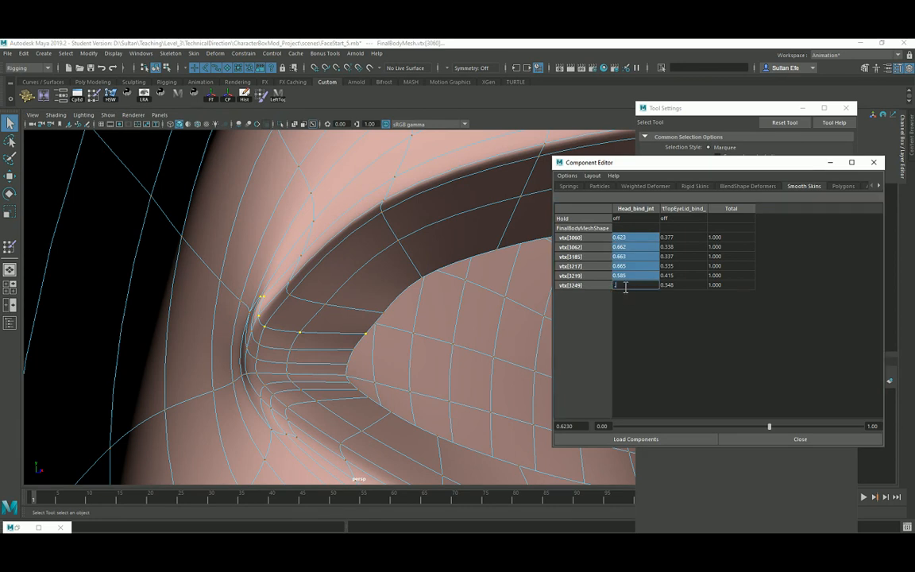
pyautogui.write('0.8')
pyautogui.press('Return')
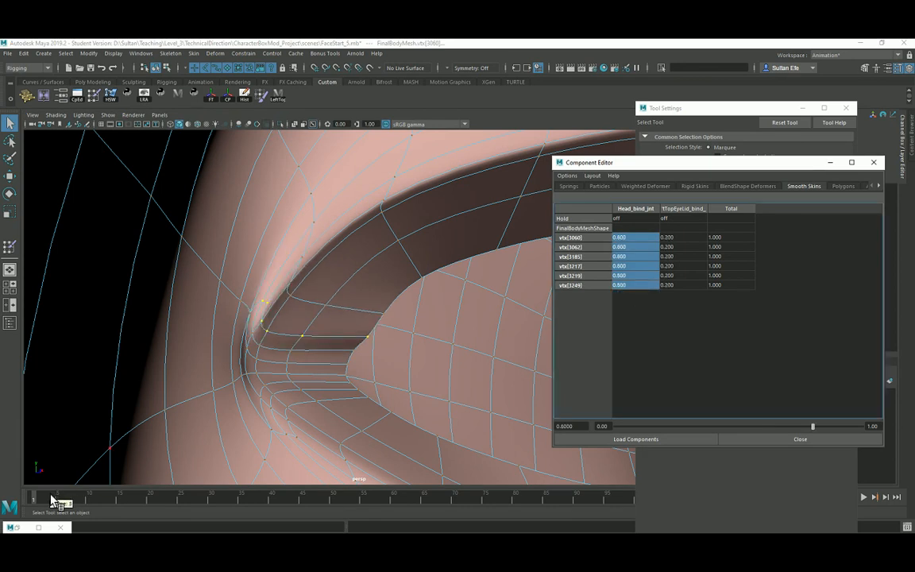
# Select the five vertices running inward from the eye corner at frame 1 and set their Head_bind_jnt weight to 0.8.
pyautogui.moveTo(52, 501)
pyautogui.mouseDown()
pyautogui.moveTo(93, 501)
pyautogui.moveTo(33, 500)
pyautogui.mouseUp()
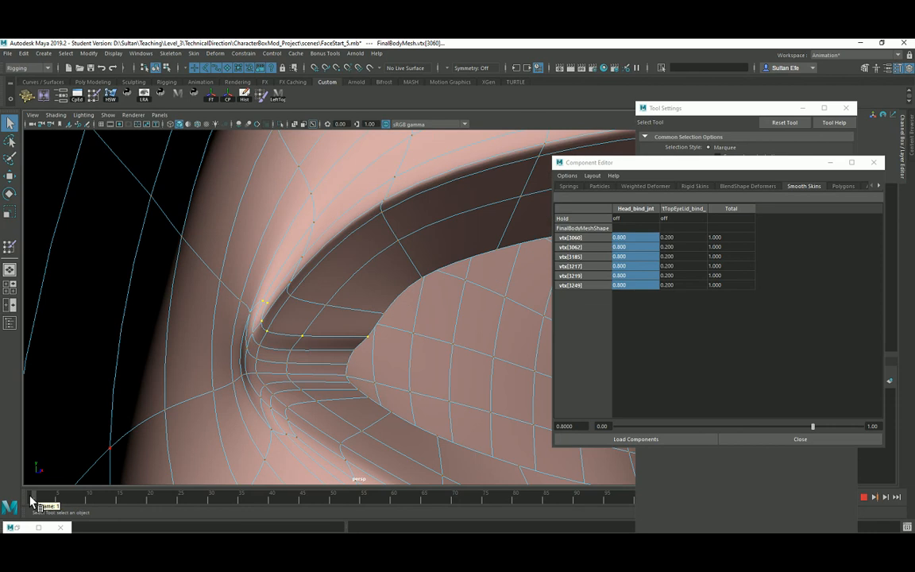
pyautogui.click(248, 337)
pyautogui.keyDown('shift'); pyautogui.click(247, 347); pyautogui.keyUp('shift')
pyautogui.keyDown('shift'); pyautogui.click(256, 359); pyautogui.keyUp('shift')
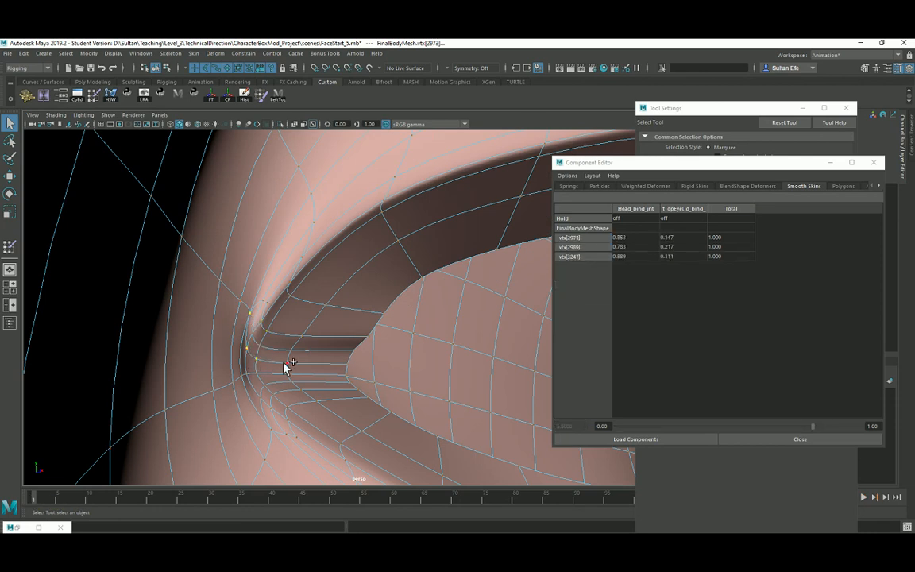
pyautogui.keyDown('shift'); pyautogui.click(287, 363); pyautogui.keyUp('shift')
pyautogui.keyDown('shift'); pyautogui.click(347, 364); pyautogui.keyUp('shift')
pyautogui.moveTo(628, 236); pyautogui.dragTo(639, 295)
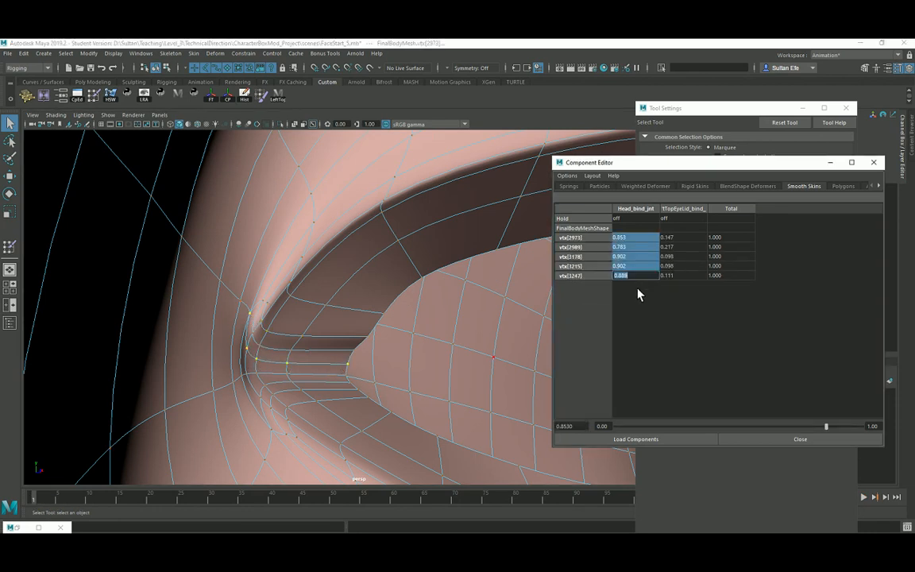
pyautogui.write('0.8')
pyautogui.press('Return')
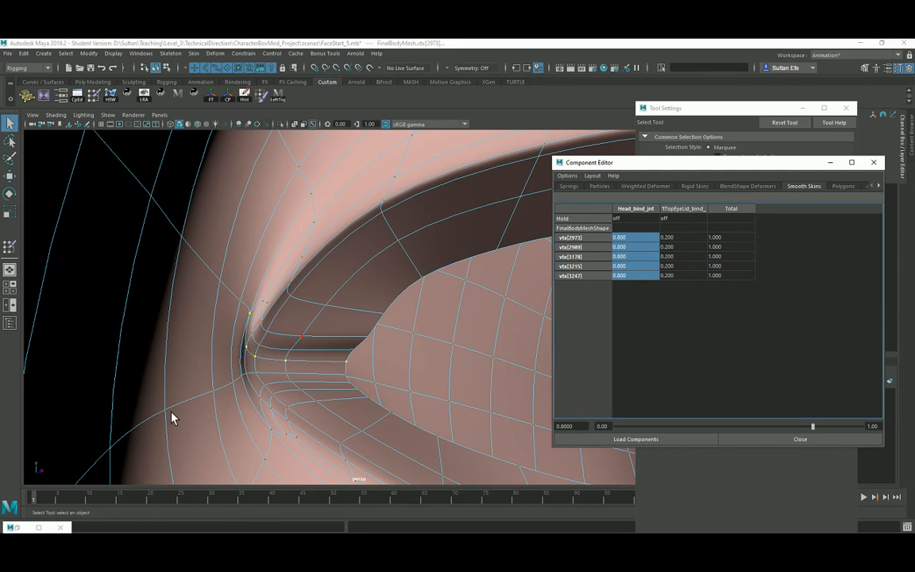
# Preview the lid closing, and at frame 1 set the Head_bind_jnt weight of the four vertices in the skipped row above the corner to 0.8.
pyautogui.moveTo(48, 503); pyautogui.dragTo(67, 499)
pyautogui.keyDown('alt'); pyautogui.moveTo(286, 402); pyautogui.dragTo(123, 484); pyautogui.keyUp('alt')
pyautogui.moveTo(64, 500); pyautogui.dragTo(32, 501)
pyautogui.click(236, 310)
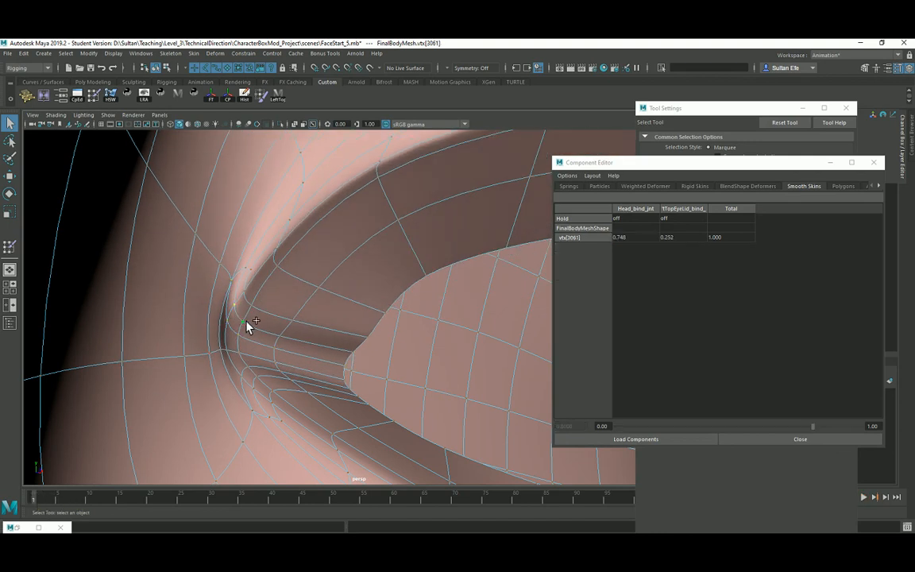
pyautogui.keyDown('shift'); pyautogui.click(245, 322); pyautogui.keyUp('shift')
pyautogui.keyDown('shift'); pyautogui.click(280, 337); pyautogui.keyUp('shift')
pyautogui.keyDown('shift'); pyautogui.click(438, 320); pyautogui.keyUp('shift')
pyautogui.moveTo(624, 237); pyautogui.dragTo(628, 263)
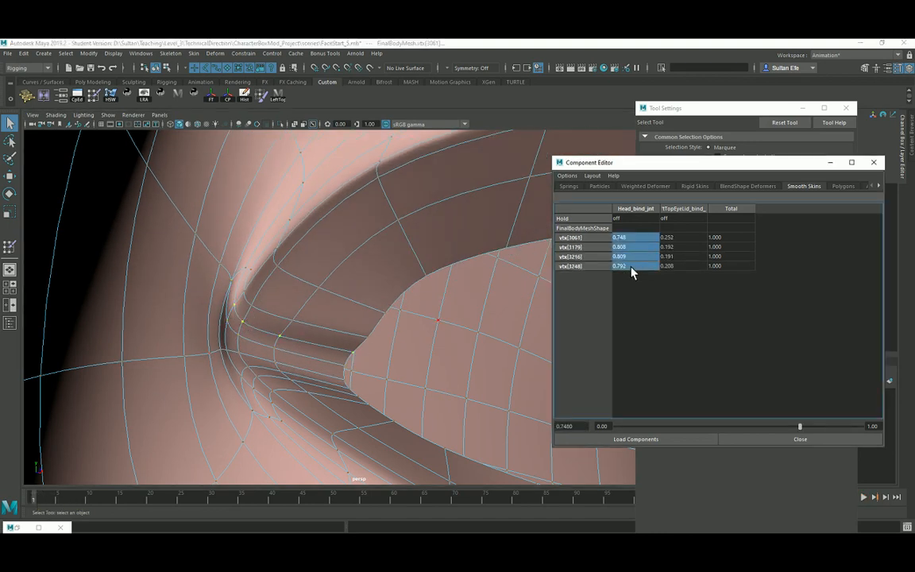
pyautogui.write('0.8')
pyautogui.press('Return')
# At frame 9, hammer the skin weights of the creased upper-lid vertex at the eye corner and select the vertex beside it.
pyautogui.moveTo(37, 507); pyautogui.dragTo(82, 505)
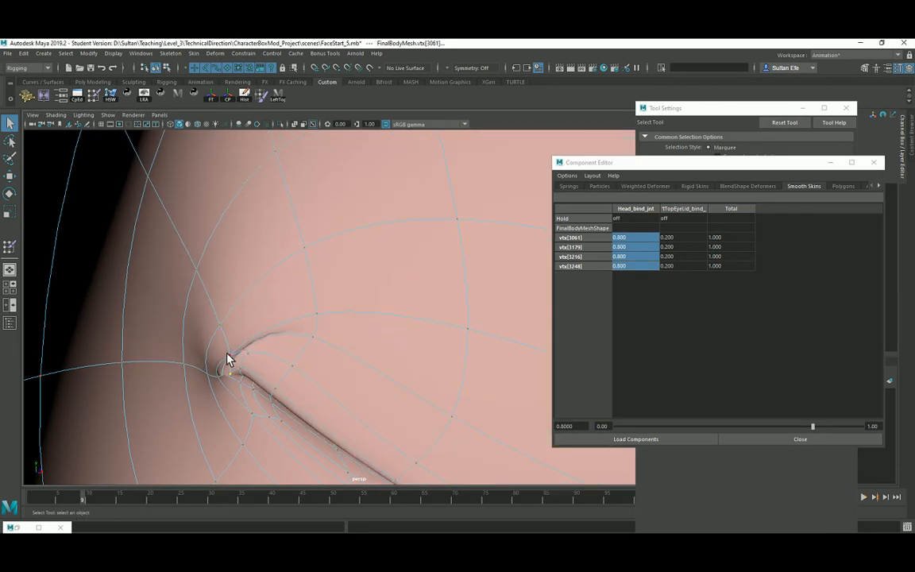
pyautogui.click(228, 356)
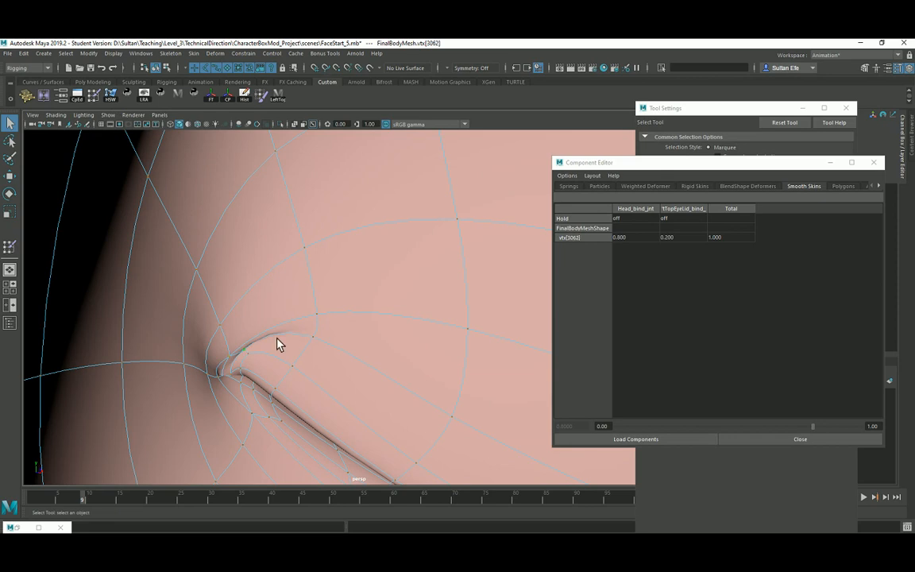
pyautogui.click(117, 98)
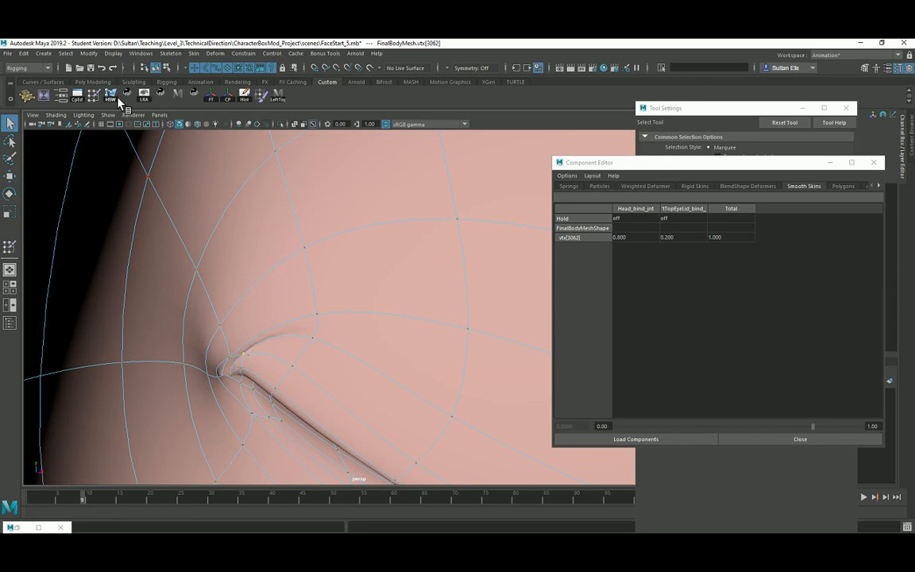
pyautogui.click(248, 353)
# At frame 1, select the upper-lid vertices around the eye corner, from the inner rim to the outer skin, and set their Head_bind_jnt weight to 0.9.
pyautogui.keyDown('alt'); pyautogui.moveTo(259, 327); pyautogui.dragTo(231, 425); pyautogui.keyUp('alt')
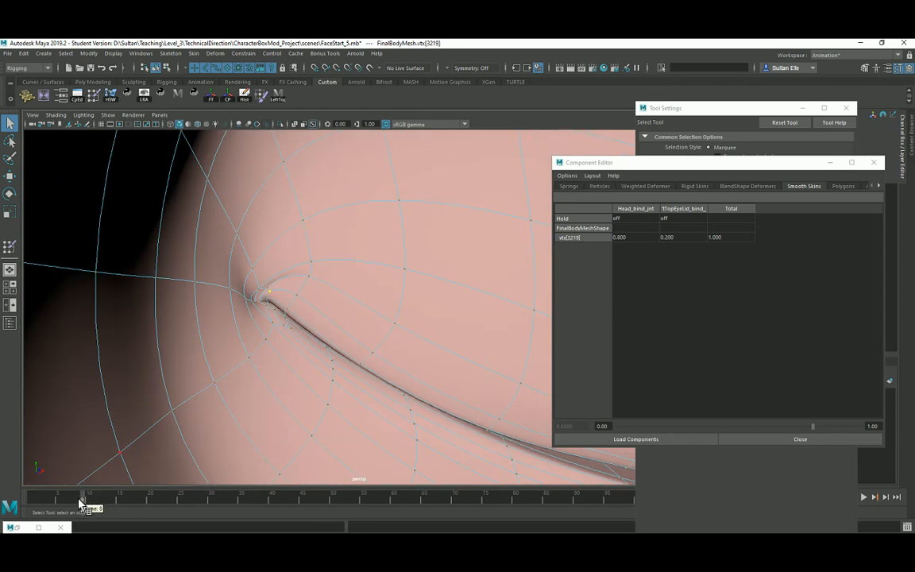
pyautogui.moveTo(81, 501); pyautogui.dragTo(34, 506)
pyautogui.keyDown('alt'); pyautogui.moveTo(233, 384); pyautogui.dragTo(346, 328); pyautogui.keyUp('alt')
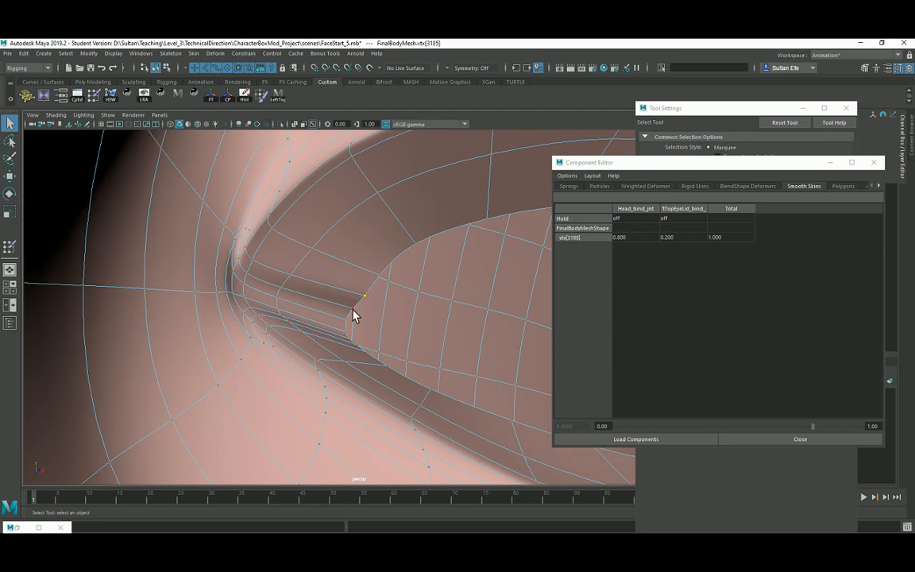
pyautogui.keyDown('shift'); pyautogui.click(354, 312); pyautogui.keyUp('shift')
pyautogui.keyDown('shift'); pyautogui.click(348, 320); pyautogui.keyUp('shift')
pyautogui.keyDown('shift'); pyautogui.click(256, 295); pyautogui.keyUp('shift')
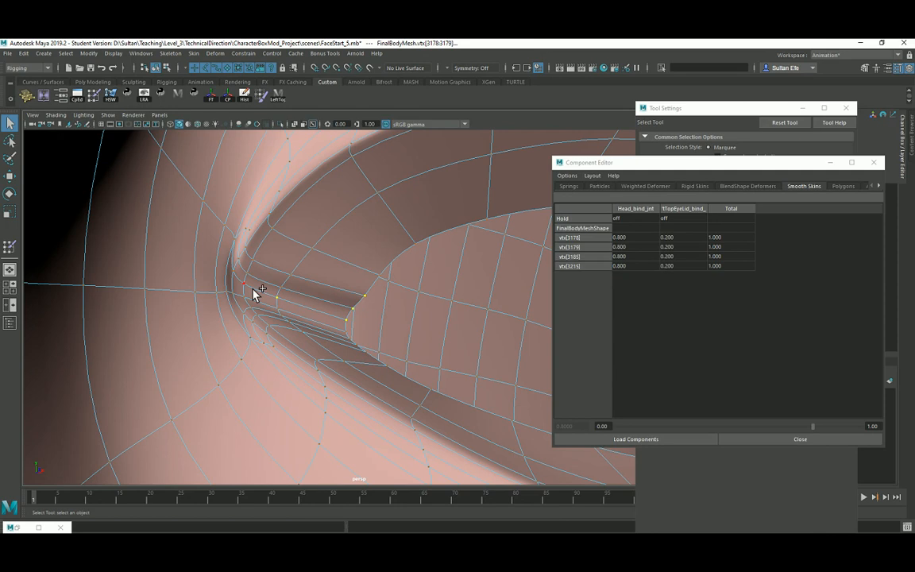
pyautogui.keyDown('shift'); pyautogui.click(246, 274); pyautogui.keyUp('shift')
pyautogui.keyDown('shift'); pyautogui.click(280, 291); pyautogui.keyUp('shift')
pyautogui.keyDown('shift'); pyautogui.click(279, 290); pyautogui.keyUp('shift')
pyautogui.keyDown('shift'); pyautogui.click(291, 275); pyautogui.keyUp('shift')
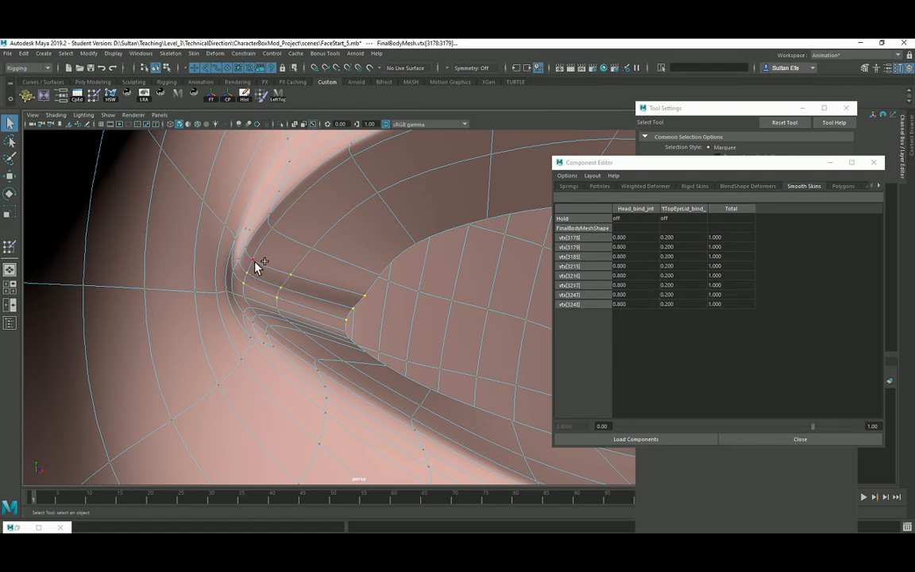
pyautogui.keyDown('shift'); pyautogui.click(253, 260); pyautogui.keyUp('shift')
pyautogui.keyDown('shift'); pyautogui.click(246, 248); pyautogui.keyUp('shift')
pyautogui.keyDown('shift'); pyautogui.click(248, 231); pyautogui.keyUp('shift')
pyautogui.keyDown('shift'); pyautogui.click(241, 253); pyautogui.keyUp('shift')
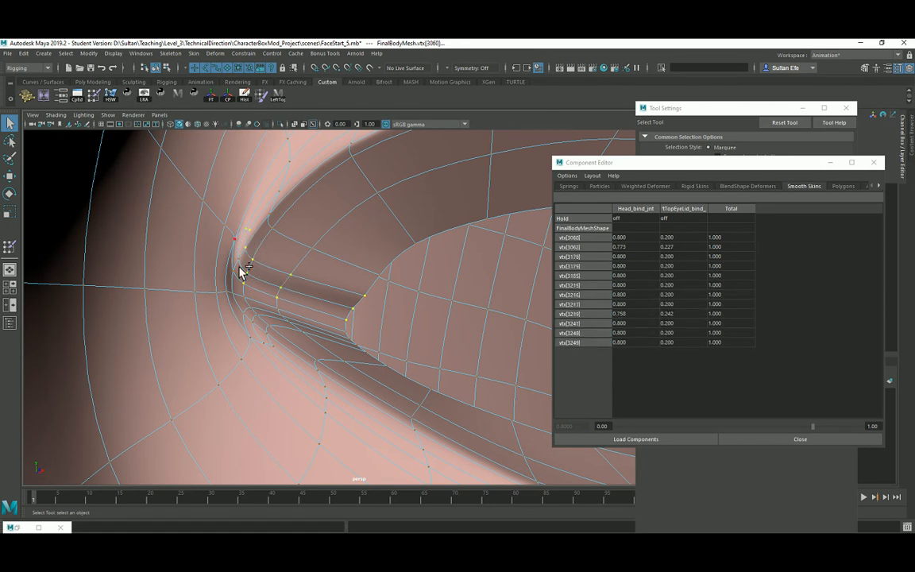
pyautogui.keyDown('shift'); pyautogui.click(239, 268); pyautogui.keyUp('shift')
pyautogui.keyDown('shift'); pyautogui.click(239, 258); pyautogui.keyUp('shift')
pyautogui.keyDown('shift'); pyautogui.click(235, 241); pyautogui.keyUp('shift')
pyautogui.keyDown('shift'); pyautogui.click(203, 201); pyautogui.keyUp('shift')
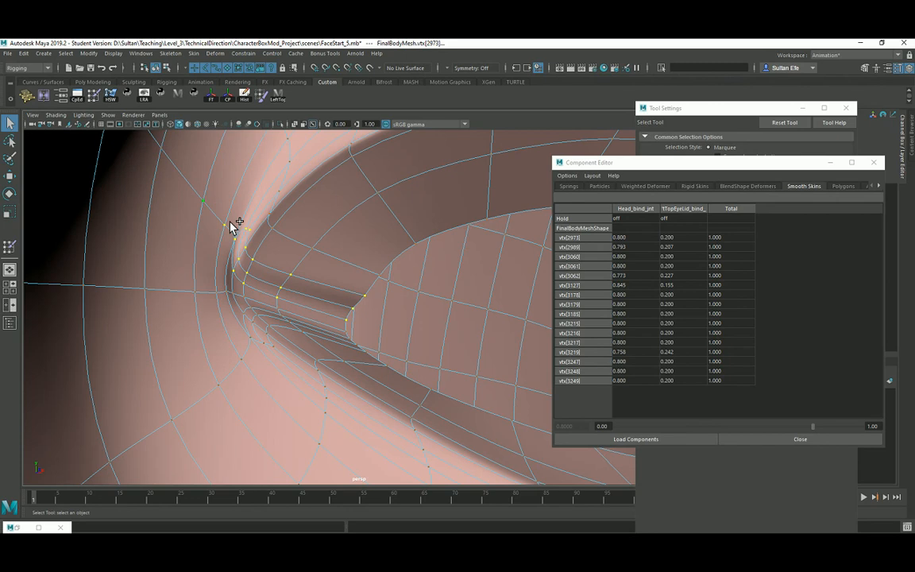
pyautogui.keyDown('shift'); pyautogui.click(362, 297); pyautogui.keyUp('shift')
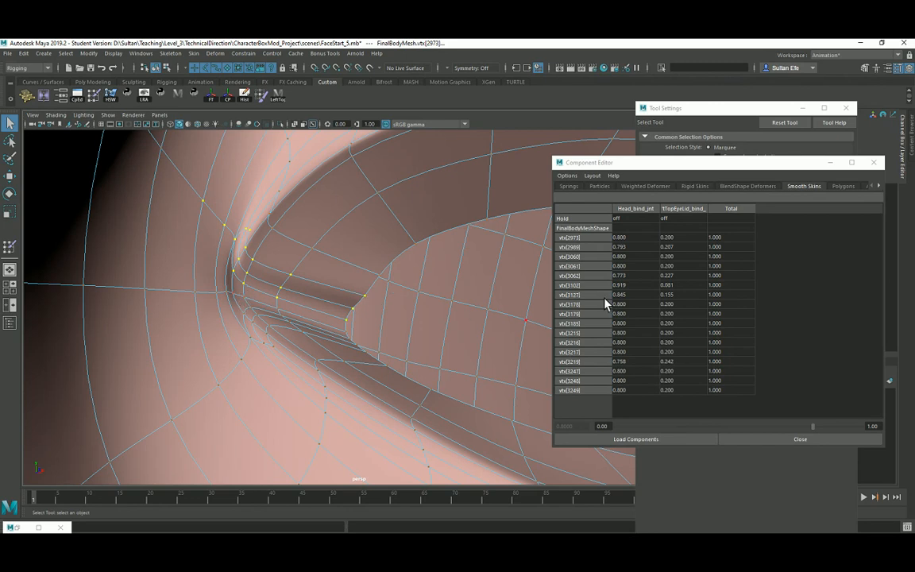
pyautogui.moveTo(635, 243); pyautogui.dragTo(629, 391)
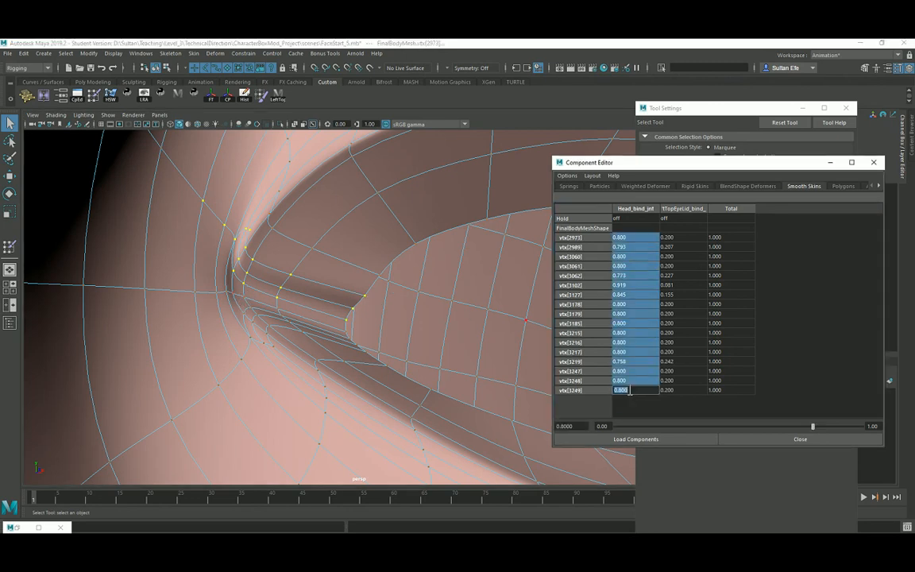
pyautogui.press('Return')
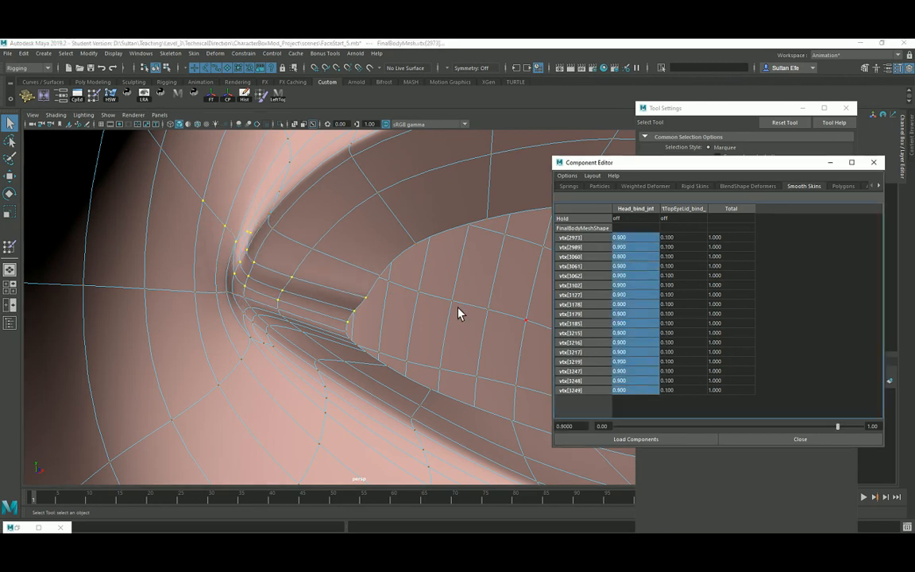
# Select the next vertex column along the upper lid and set the Head_bind_jnt weight of its three inner vertices to 0.9.
pyautogui.click(274, 216)
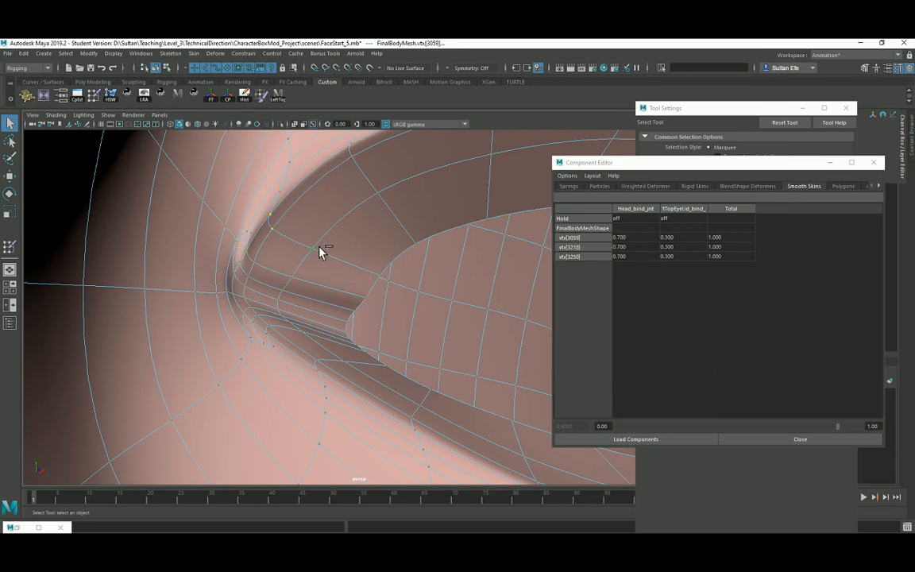
pyautogui.moveTo(636, 237); pyautogui.dragTo(630, 267)
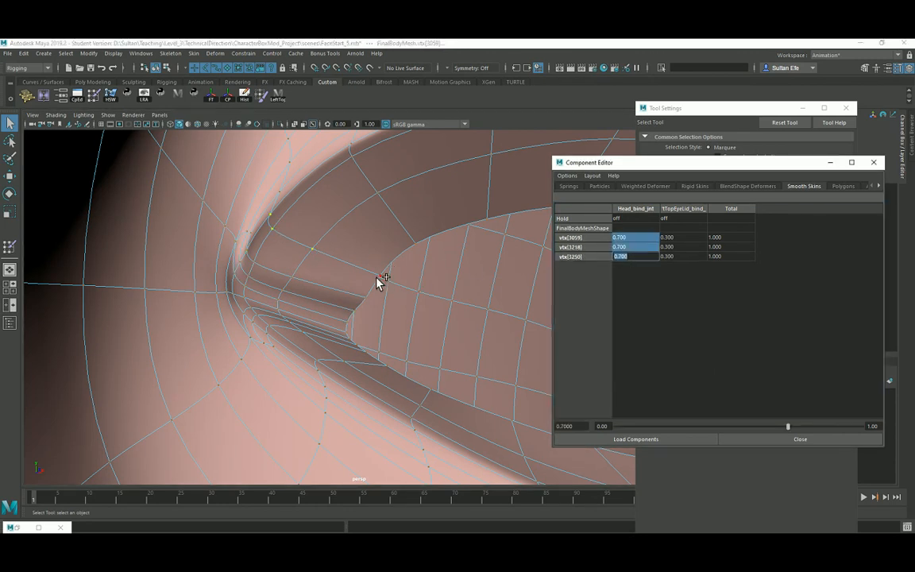
pyautogui.keyDown('shift'); pyautogui.click(379, 277); pyautogui.keyUp('shift')
pyautogui.moveTo(639, 247); pyautogui.dragTo(626, 266)
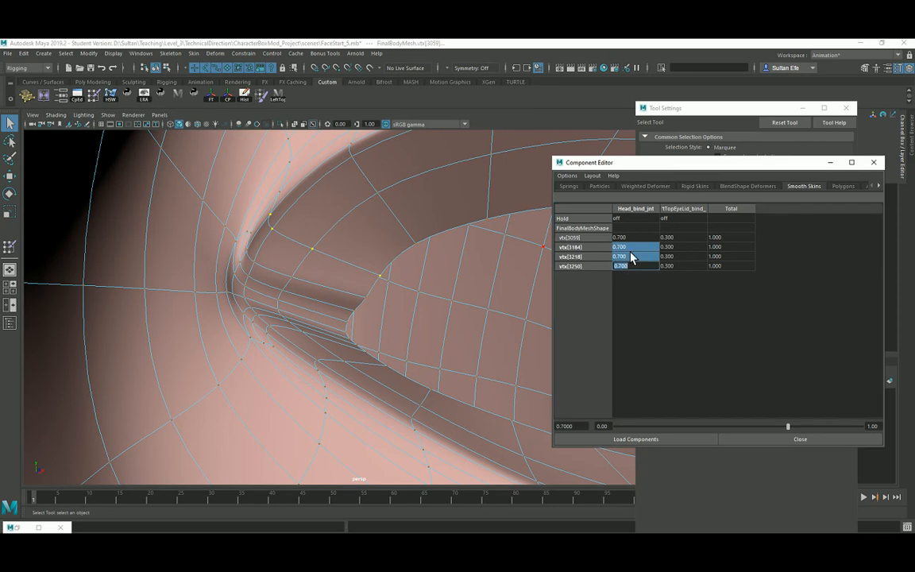
pyautogui.write('0.9')
pyautogui.press('Return')
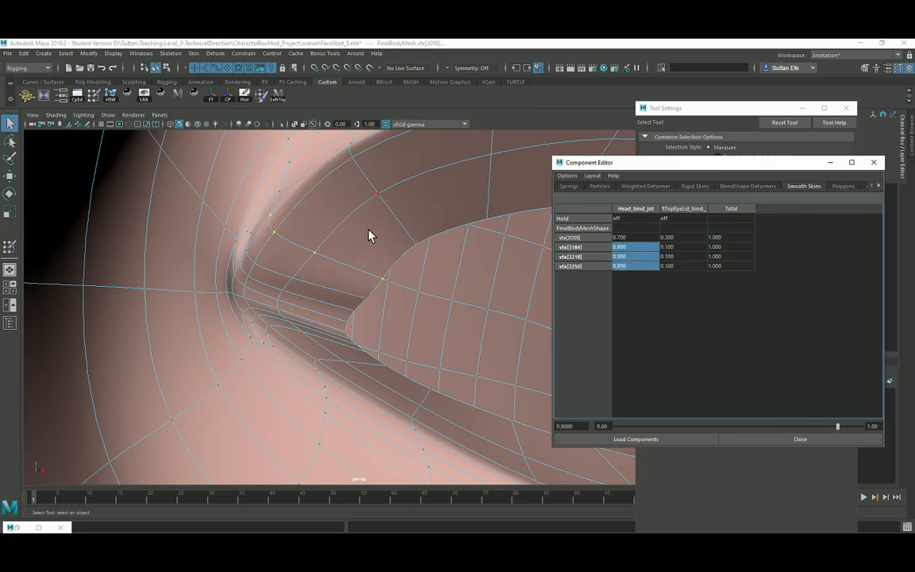
# At frame 10, hammer the skin weights of the creased upper-lid face just above the eye corner.
pyautogui.keyDown('alt'); pyautogui.moveTo(368, 235); pyautogui.dragTo(371, 250); pyautogui.keyUp('alt')
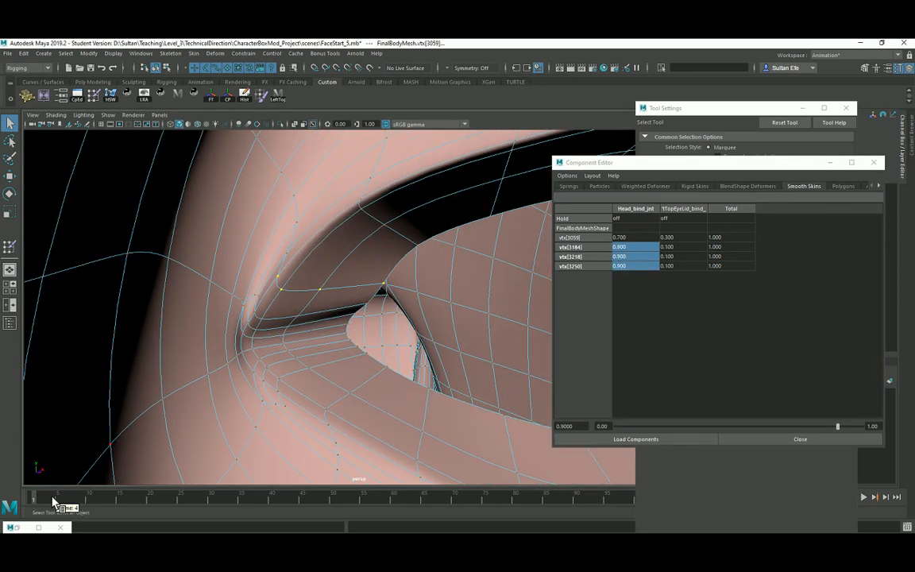
pyautogui.moveTo(52, 502); pyautogui.dragTo(90, 504)
pyautogui.keyDown('alt'); pyautogui.moveTo(248, 394); pyautogui.dragTo(258, 374); pyautogui.keyUp('alt')
pyautogui.keyDown('alt'); pyautogui.moveTo(258, 375); pyautogui.dragTo(257, 354, button='middle'); pyautogui.keyUp('alt')
pyautogui.keyDown('alt'); pyautogui.moveTo(257, 353); pyautogui.dragTo(264, 309, button='right'); pyautogui.keyUp('alt')
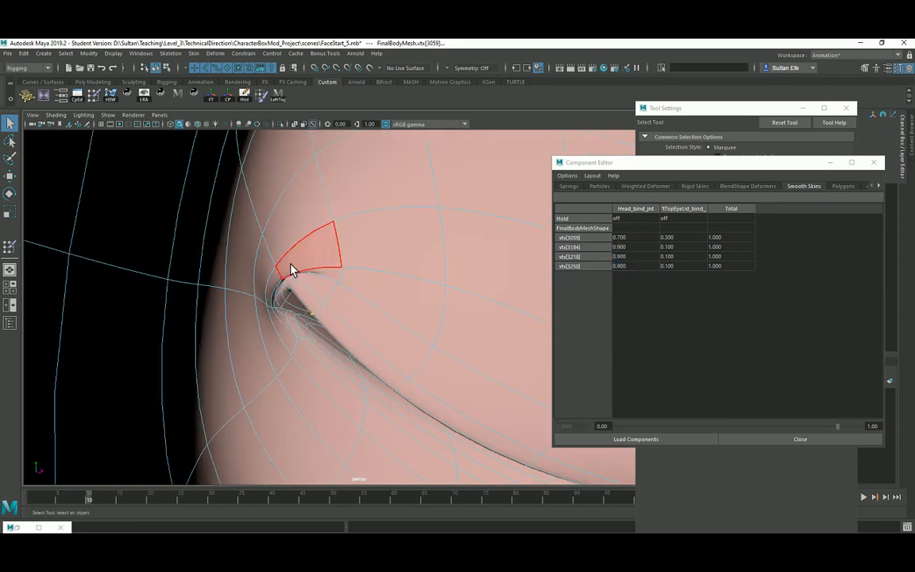
pyautogui.click(261, 237)
pyautogui.click(111, 95)
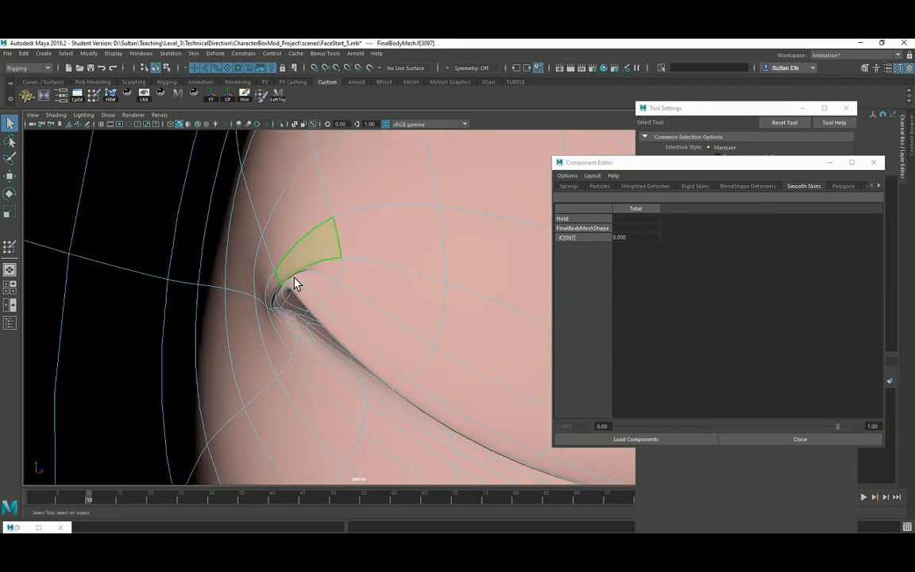
# Select the four faces running from the eye corner up along the upper-lid crease and hammer their skin weights.
pyautogui.scroll(3, 282, 291)
pyautogui.keyDown('alt'); pyautogui.moveTo(280, 293); pyautogui.dragTo(311, 282, button='middle'); pyautogui.keyUp('alt')
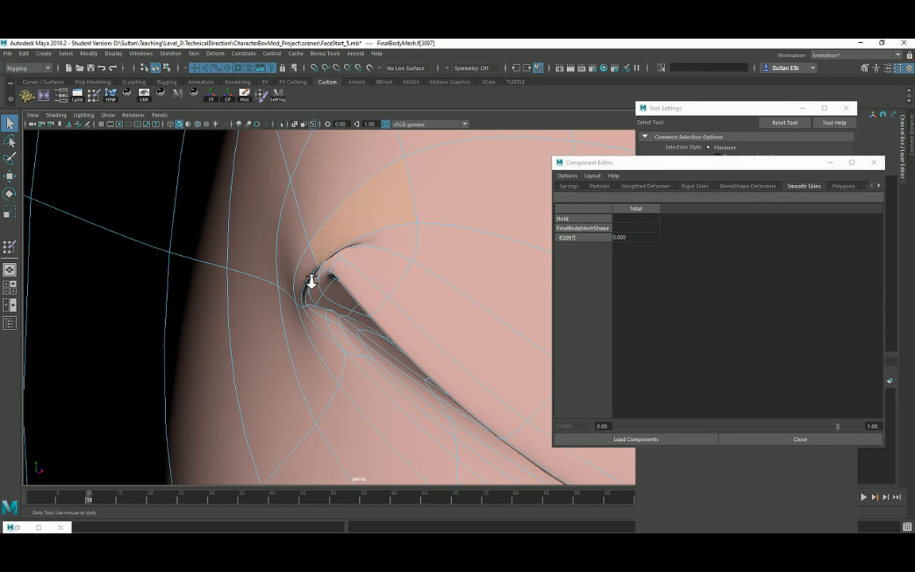
pyautogui.keyDown('alt'); pyautogui.moveTo(311, 282); pyautogui.dragTo(328, 324, button='right'); pyautogui.keyUp('alt')
pyautogui.click(279, 291)
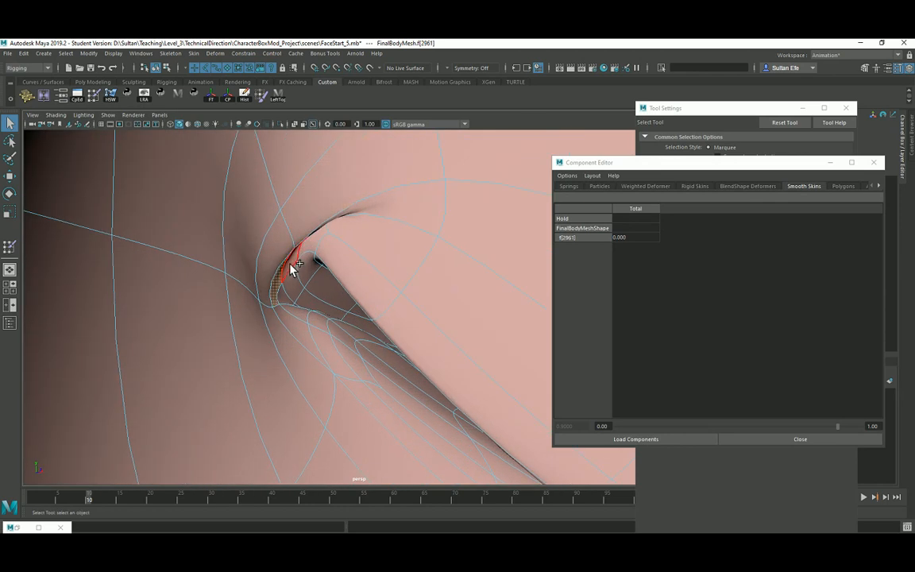
pyautogui.keyDown('shift'); pyautogui.click(291, 263); pyautogui.keyUp('shift')
pyautogui.keyDown('shift'); pyautogui.click(313, 240); pyautogui.keyUp('shift')
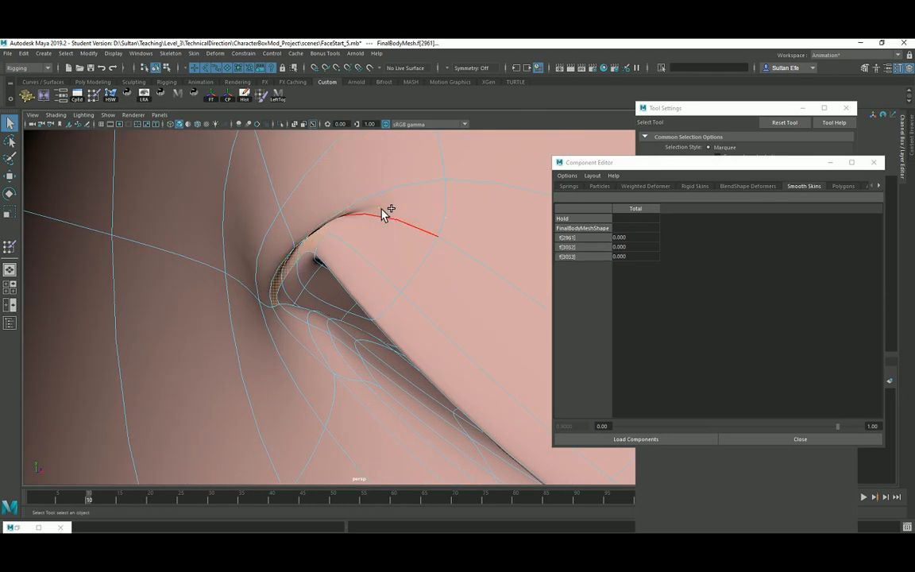
pyautogui.hotkey('ctrl', 'z')
pyautogui.keyDown('shift'); pyautogui.click(426, 204); pyautogui.keyUp('shift')
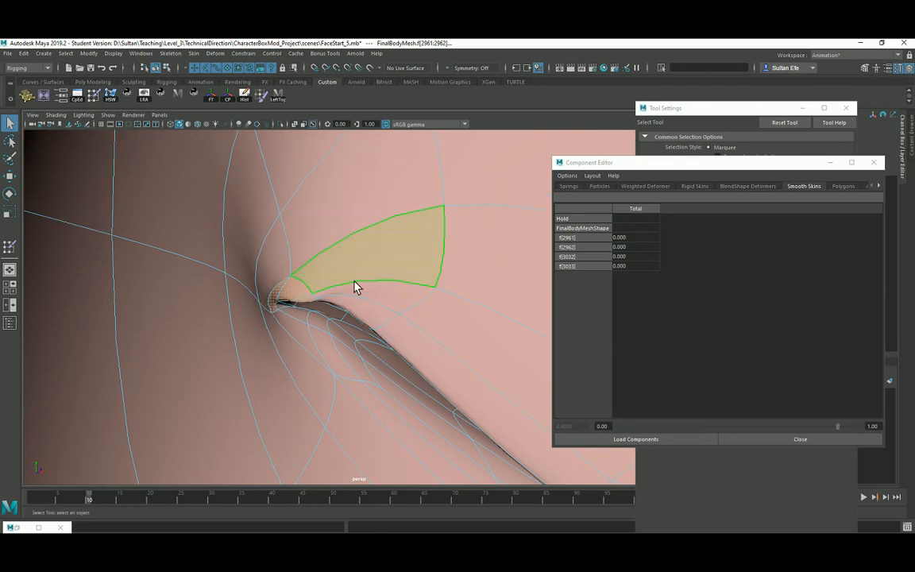
pyautogui.keyDown('alt'); pyautogui.moveTo(354, 283); pyautogui.dragTo(343, 266); pyautogui.keyUp('alt')
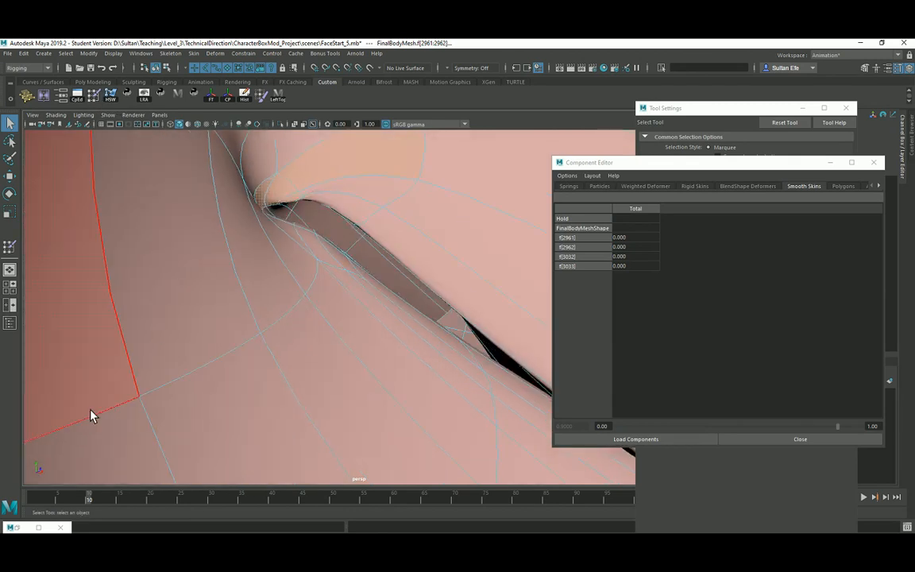
# At frame 1, select the block of inner-lid faces running inward from the eye corner.
pyautogui.click(35, 499)
pyautogui.keyDown('alt'); pyautogui.moveTo(159, 373); pyautogui.dragTo(190, 358); pyautogui.keyUp('alt')
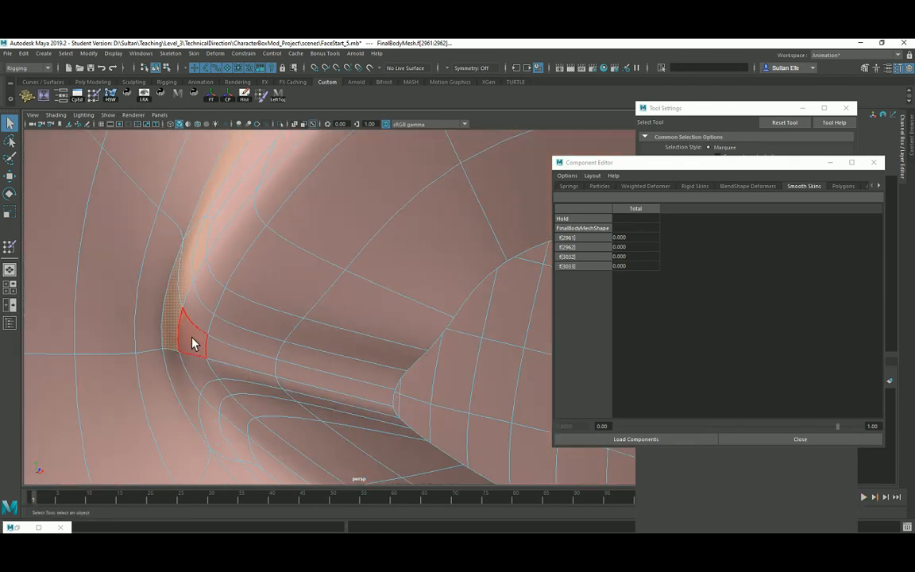
pyautogui.click(192, 338)
pyautogui.keyDown('shift'); pyautogui.click(200, 319); pyautogui.keyUp('shift')
pyautogui.keyDown('shift'); pyautogui.click(219, 307); pyautogui.keyUp('shift')
pyautogui.keyDown('shift'); pyautogui.click(239, 317); pyautogui.keyUp('shift')
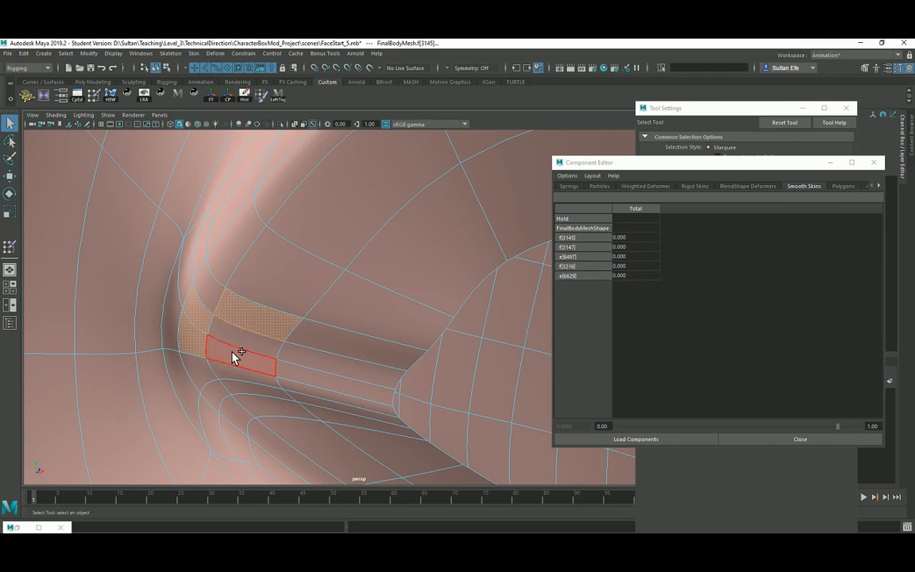
pyautogui.keyDown('shift'); pyautogui.click(235, 355); pyautogui.keyUp('shift')
pyautogui.keyDown('shift'); pyautogui.click(258, 348); pyautogui.keyUp('shift')
# At frame 6, set the Head_bind_jnt weight of the two overlapping vertices on the upper-lid edge near the eye corner to 0.8.
pyautogui.moveTo(42, 500); pyautogui.dragTo(67, 502)
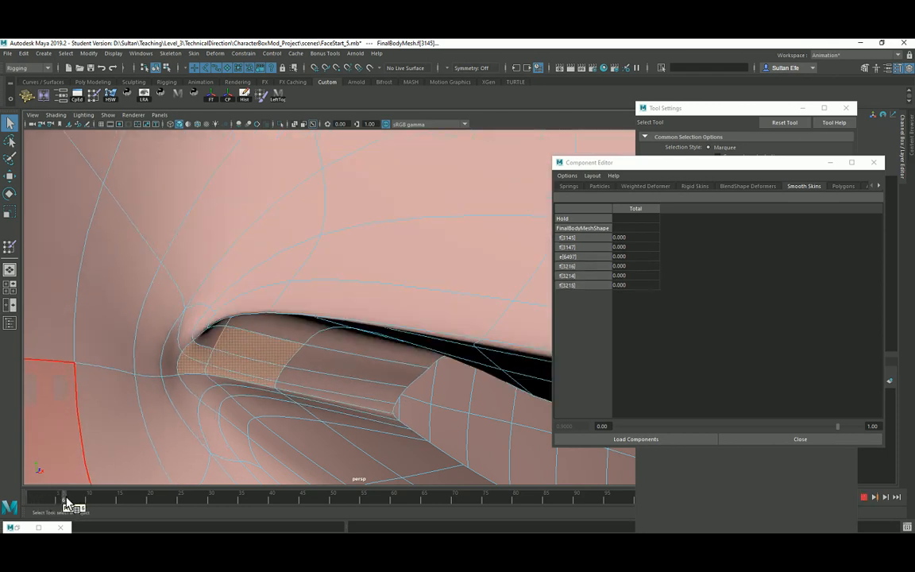
pyautogui.keyDown('alt'); pyautogui.moveTo(279, 373); pyautogui.dragTo(278, 271); pyautogui.keyUp('alt')
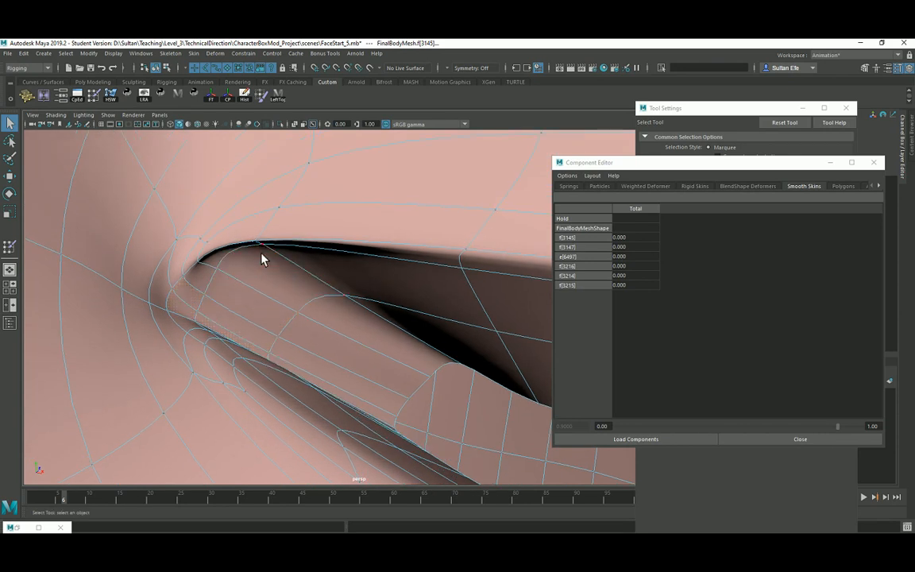
pyautogui.click(261, 250)
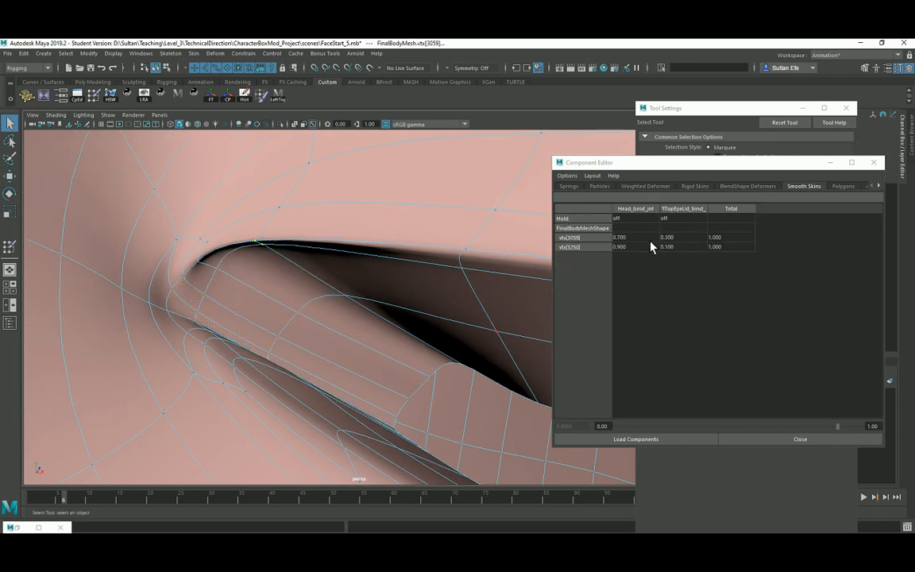
pyautogui.moveTo(631, 237); pyautogui.dragTo(643, 248)
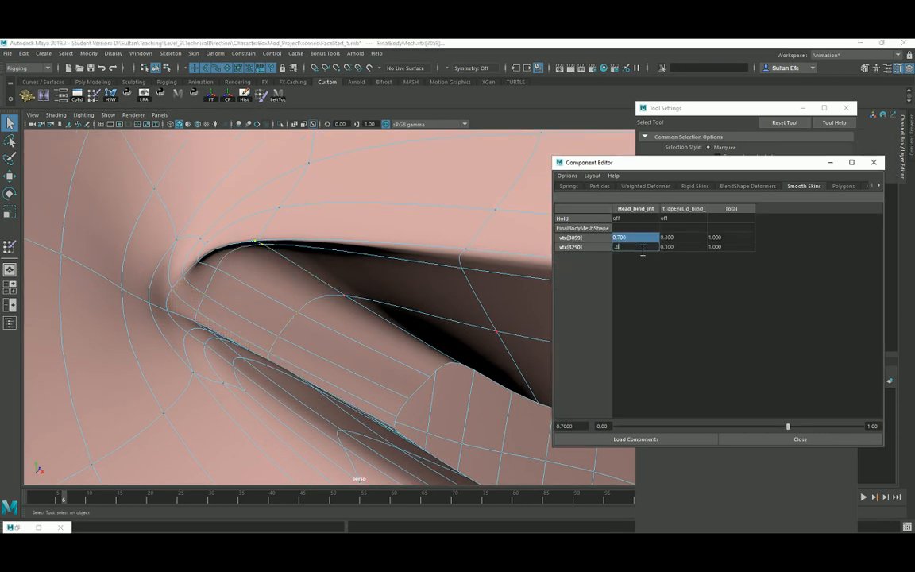
pyautogui.write('.8')
pyautogui.press('Return')
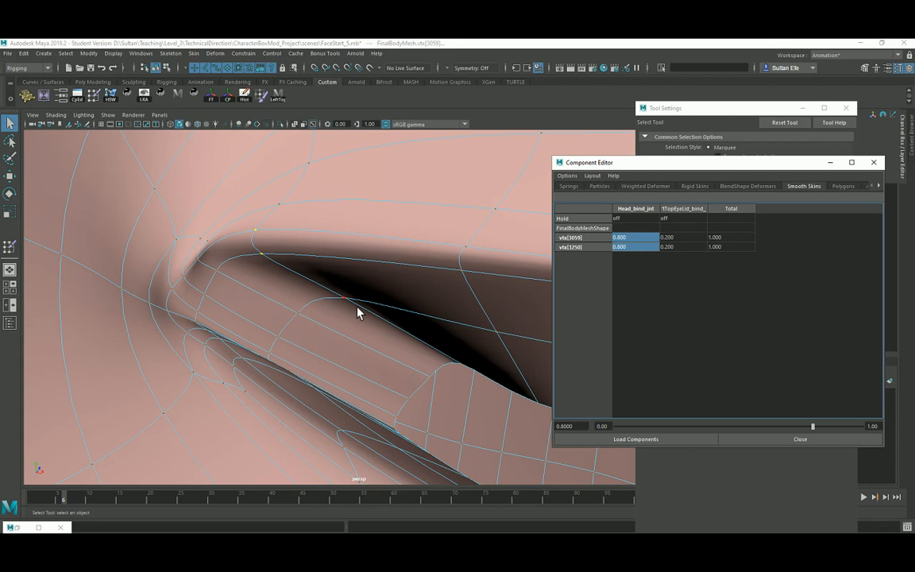
# At frame 1, set the Head_bind_jnt weight of all four vertices in that upper-lid column to 0.8 and select a vertex in the column nearer the corner.
pyautogui.click(355, 310)
pyautogui.keyDown('shift'); pyautogui.click(451, 367); pyautogui.keyUp('shift')
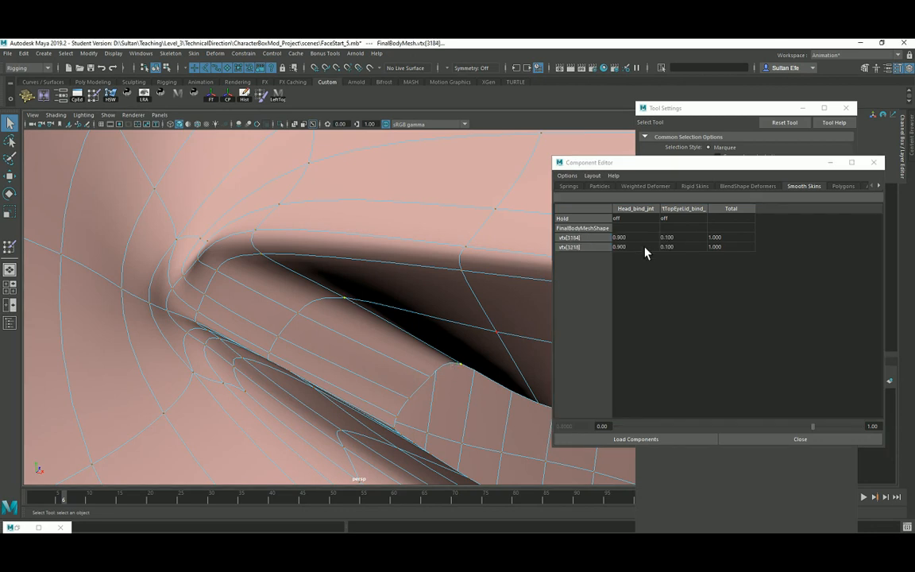
pyautogui.moveTo(636, 237); pyautogui.dragTo(640, 250)
pyautogui.scroll(-2, 362, 362)
pyautogui.keyDown('alt'); pyautogui.moveTo(361, 363); pyautogui.dragTo(421, 371); pyautogui.keyUp('alt')
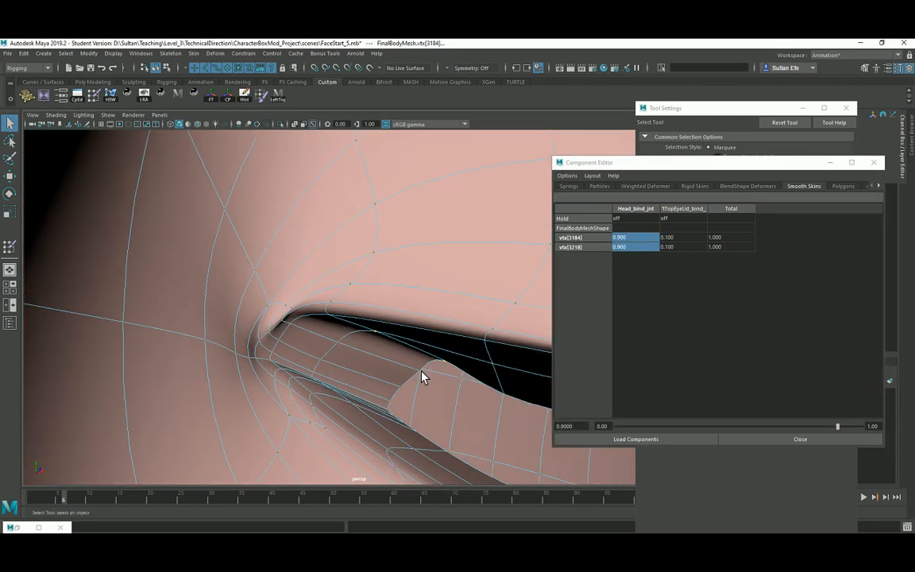
pyautogui.scroll(-1, 421, 371)
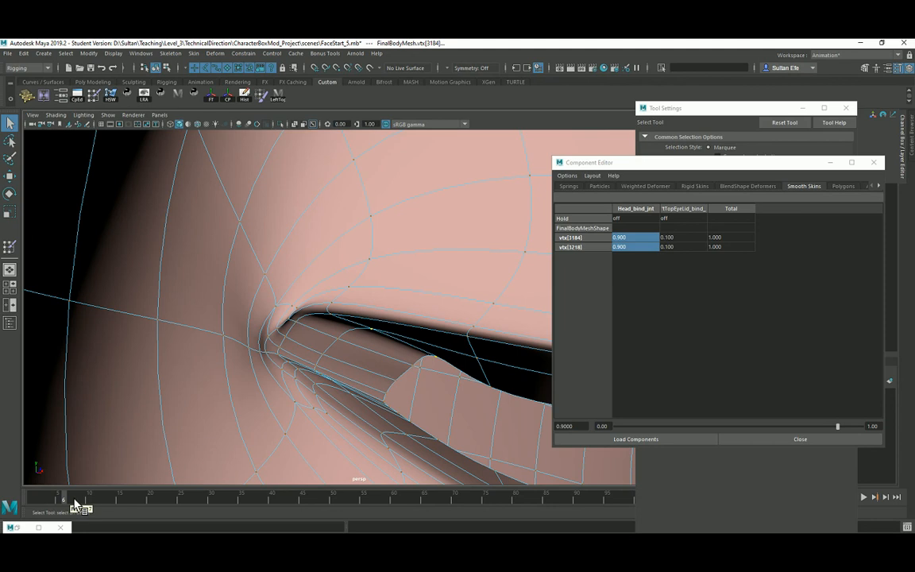
pyautogui.moveTo(74, 498); pyautogui.dragTo(30, 502)
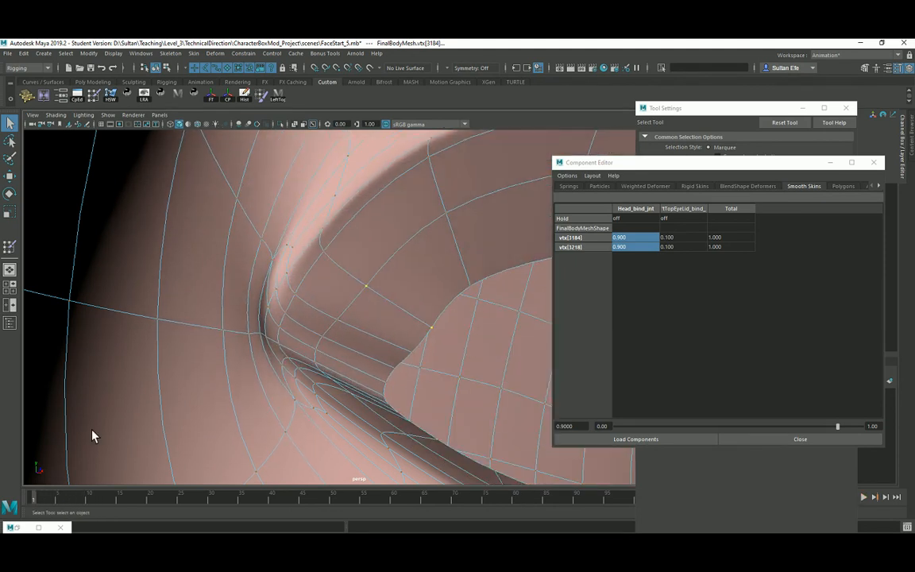
pyautogui.keyDown('shift'); pyautogui.click(319, 234); pyautogui.keyUp('shift')
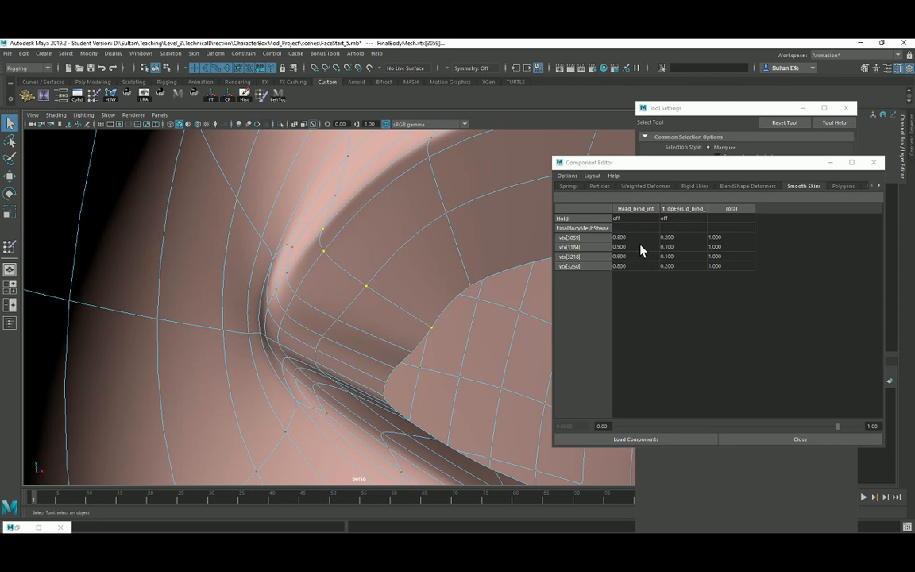
pyautogui.moveTo(635, 237); pyautogui.dragTo(643, 267)
pyautogui.press('Return')
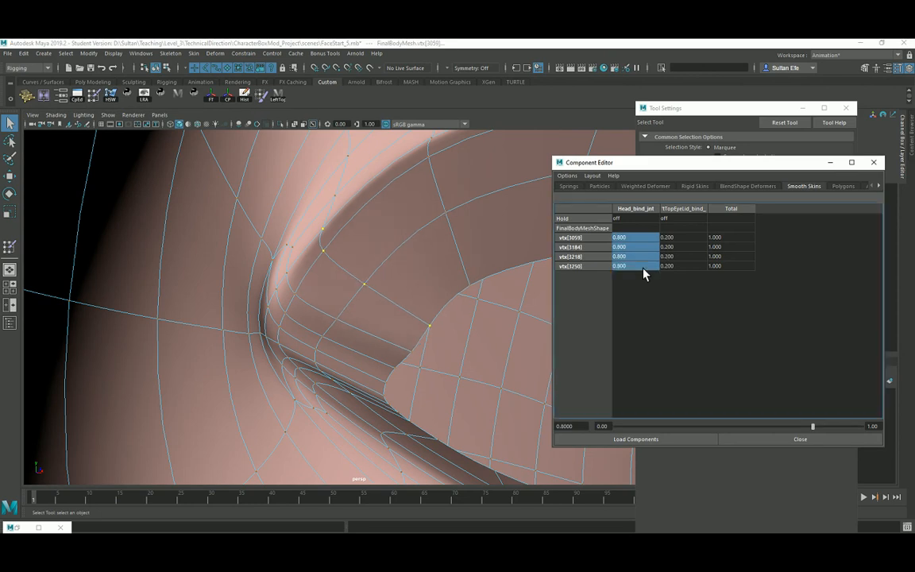
pyautogui.click(355, 341)
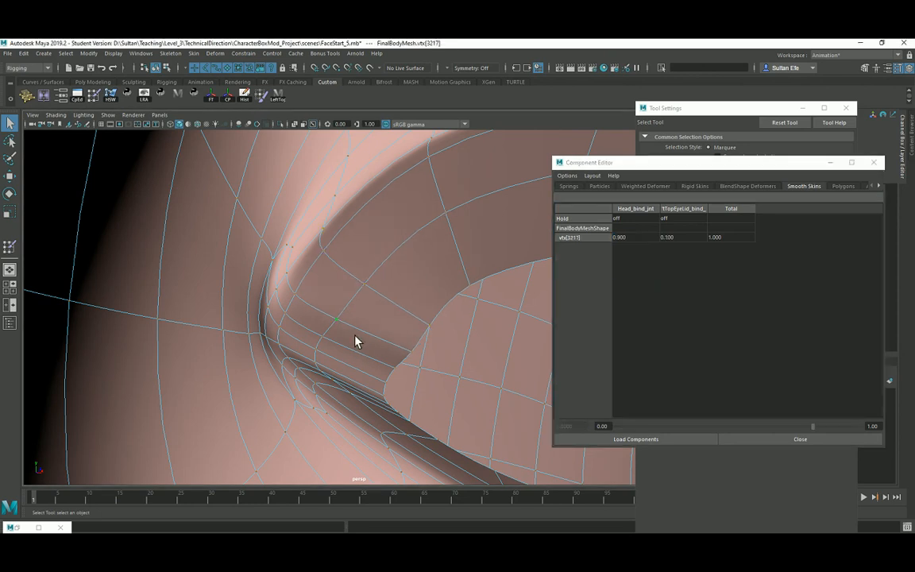
# Scrub to frame 10 and back to frame 1 to examine how the upper lid closes at the inner eye corner.
pyautogui.moveTo(53, 497); pyautogui.dragTo(82, 509)
pyautogui.keyDown('alt'); pyautogui.moveTo(321, 354); pyautogui.dragTo(298, 376); pyautogui.keyUp('alt')
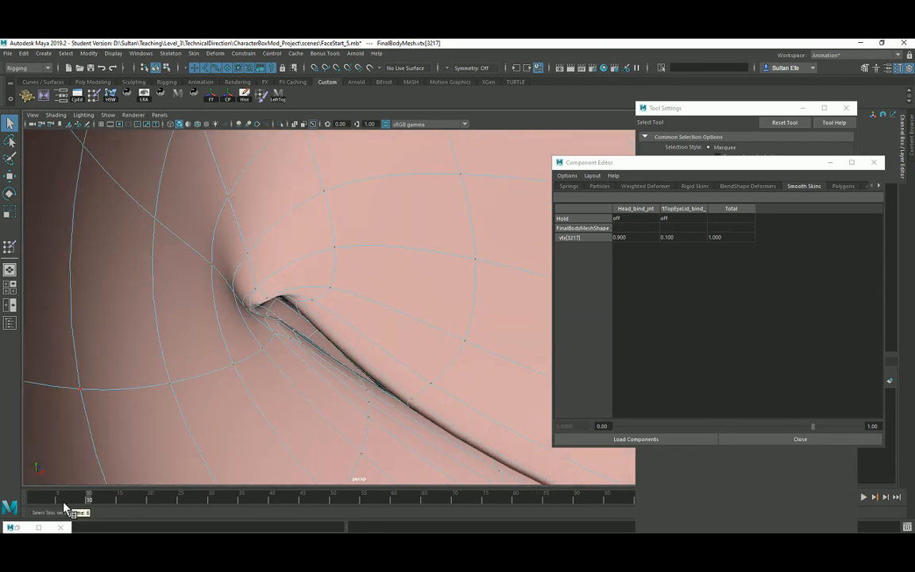
pyautogui.moveTo(64, 504); pyautogui.dragTo(30, 505)
pyautogui.keyDown('alt'); pyautogui.moveTo(283, 310); pyautogui.dragTo(278, 337, button='middle'); pyautogui.keyUp('alt')
# Return the body mesh to object mode for the Paint Skin Weights tool and close the Component Editor.
pyautogui.moveTo(332, 255); pyautogui.dragTo(374, 218, button='right')
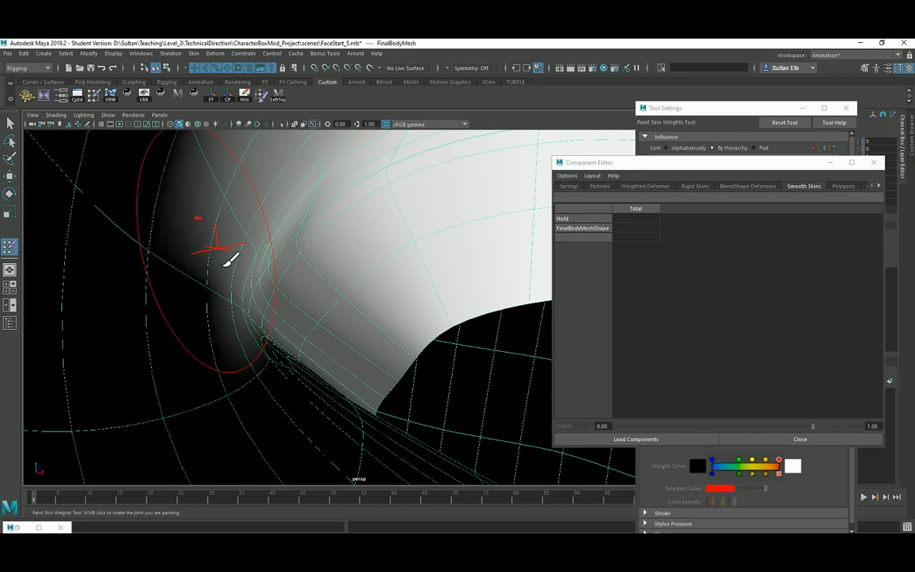
pyautogui.click(9, 247)
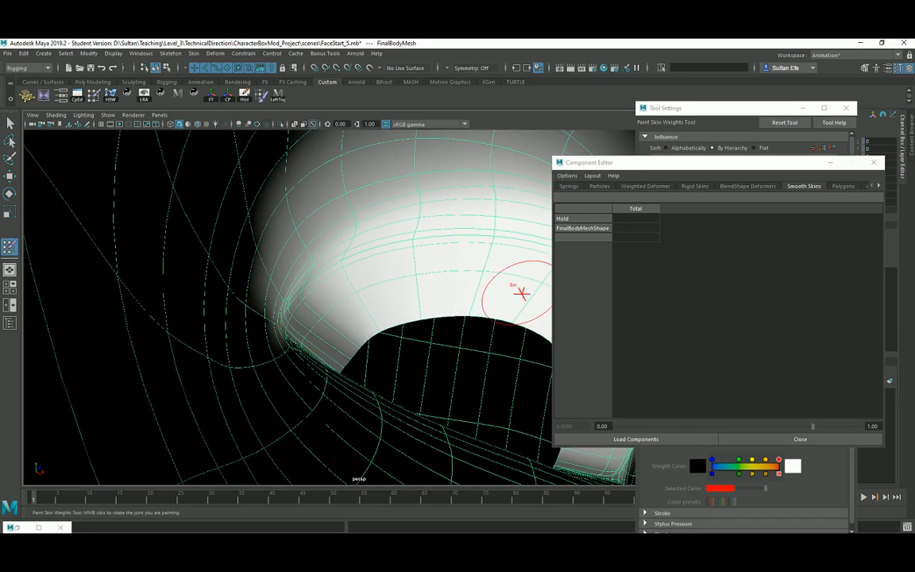
pyautogui.click(874, 162)
# Show the joints in the viewport and make LeftTopEyeLid_bind_jnt the influence being painted.
pyautogui.moveTo(613, 296)
pyautogui.keyDown('alt'); pyautogui.mouseDown()
pyautogui.moveTo(409, 272)
pyautogui.moveTo(376, 305)
pyautogui.moveTo(555, 255)
pyautogui.mouseUp(); pyautogui.keyUp('alt')
pyautogui.click(112, 116)
pyautogui.click(133, 272)
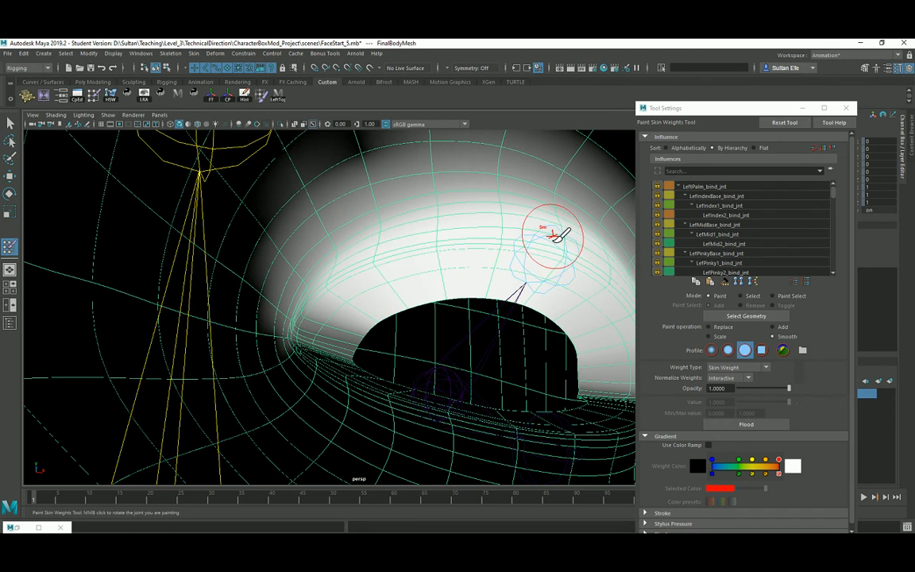
pyautogui.rightClick(555, 230)
pyautogui.click(553, 210)
# Go to frame 10 and examine the gap between the closed lids toward the outer eye corner in normal shading.
pyautogui.keyDown('alt'); pyautogui.moveTo(408, 265); pyautogui.dragTo(89, 503); pyautogui.keyUp('alt')
pyautogui.keyDown('alt'); pyautogui.moveTo(464, 368); pyautogui.dragTo(342, 295); pyautogui.keyUp('alt')
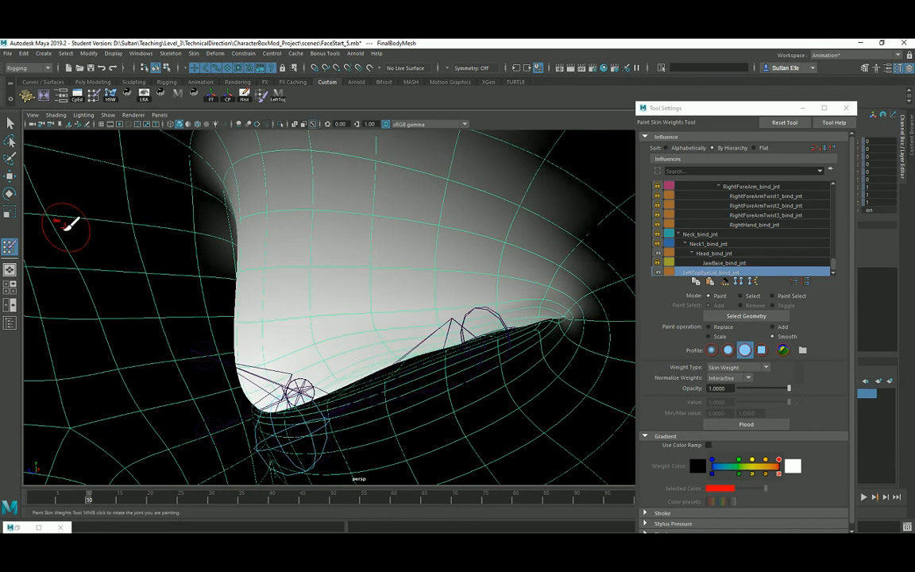
pyautogui.click(9, 175)
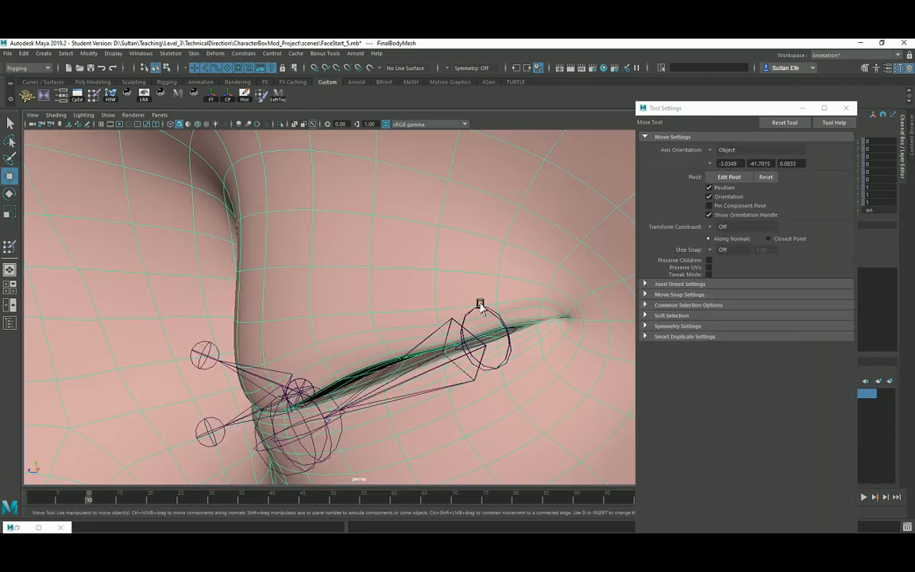
pyautogui.keyDown('alt'); pyautogui.moveTo(479, 306); pyautogui.dragTo(414, 285); pyautogui.keyUp('alt')
pyautogui.keyDown('alt'); pyautogui.moveTo(342, 325); pyautogui.dragTo(358, 319); pyautogui.keyUp('alt')
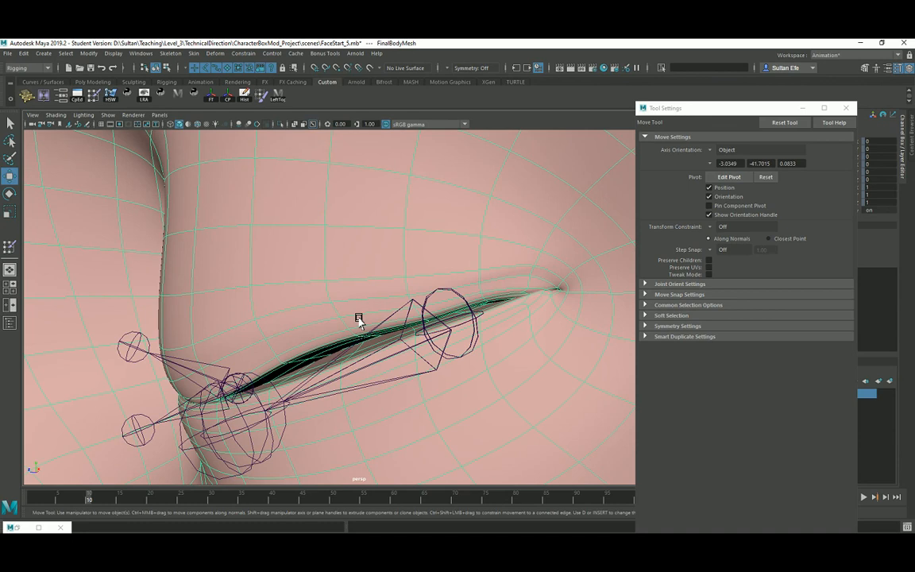
# Smooth the top eyelid joint's painted weights across the closed upper lid near the outer eye corner.
pyautogui.click(10, 247)
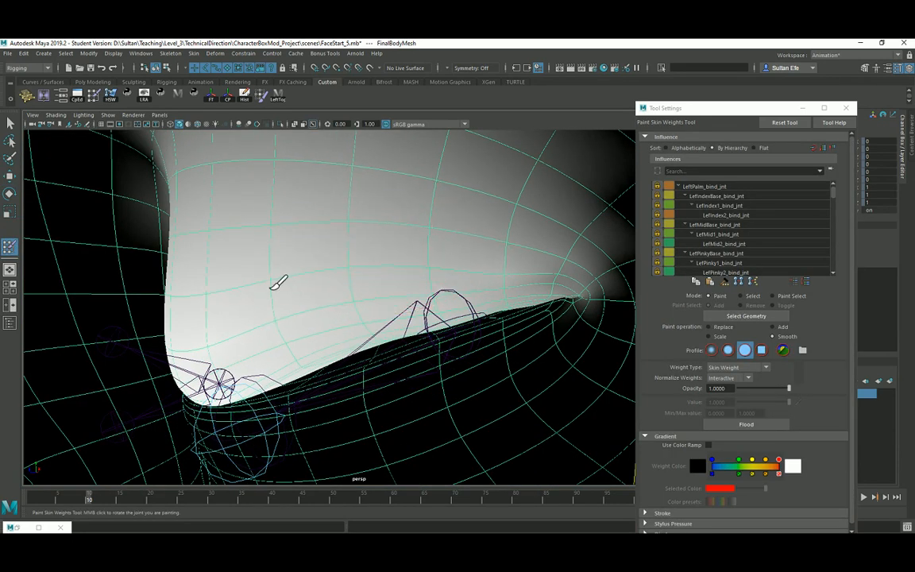
pyautogui.keyDown('alt'); pyautogui.moveTo(251, 275); pyautogui.dragTo(352, 261); pyautogui.keyUp('alt')
pyautogui.moveTo(262, 298)
pyautogui.keyDown('alt'); pyautogui.mouseDown()
pyautogui.moveTo(394, 286)
pyautogui.moveTo(272, 284)
pyautogui.mouseUp(); pyautogui.keyUp('alt')
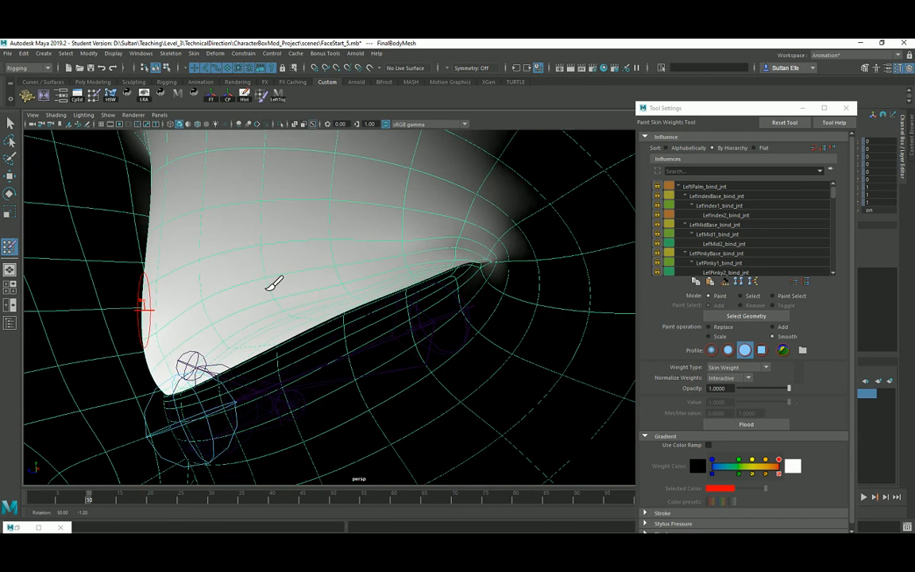
pyautogui.moveTo(374, 234); pyautogui.dragTo(422, 224)
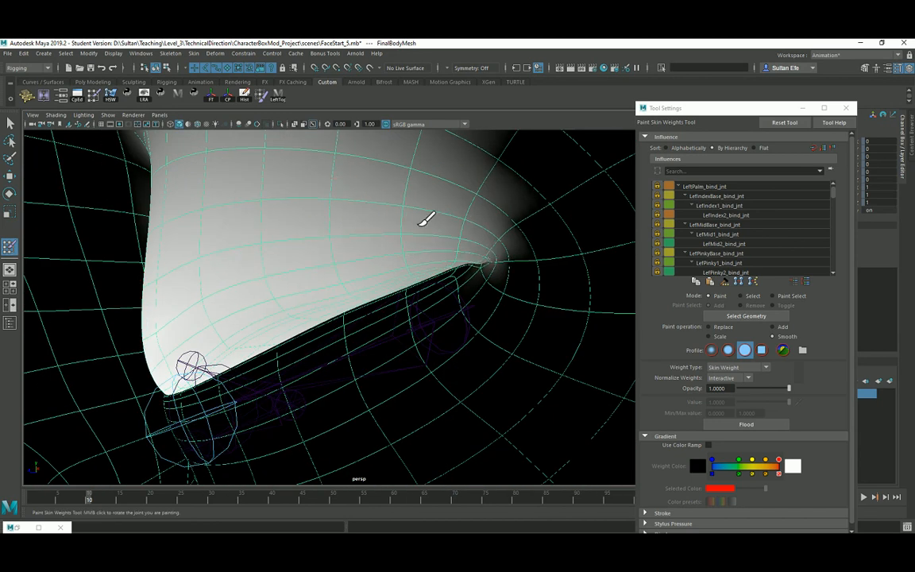
pyautogui.moveTo(376, 204)
pyautogui.mouseDown()
pyautogui.moveTo(420, 231)
pyautogui.moveTo(370, 254)
pyautogui.moveTo(316, 249)
pyautogui.moveTo(293, 260)
pyautogui.moveTo(297, 272)
pyautogui.moveTo(238, 269)
pyautogui.mouseUp()
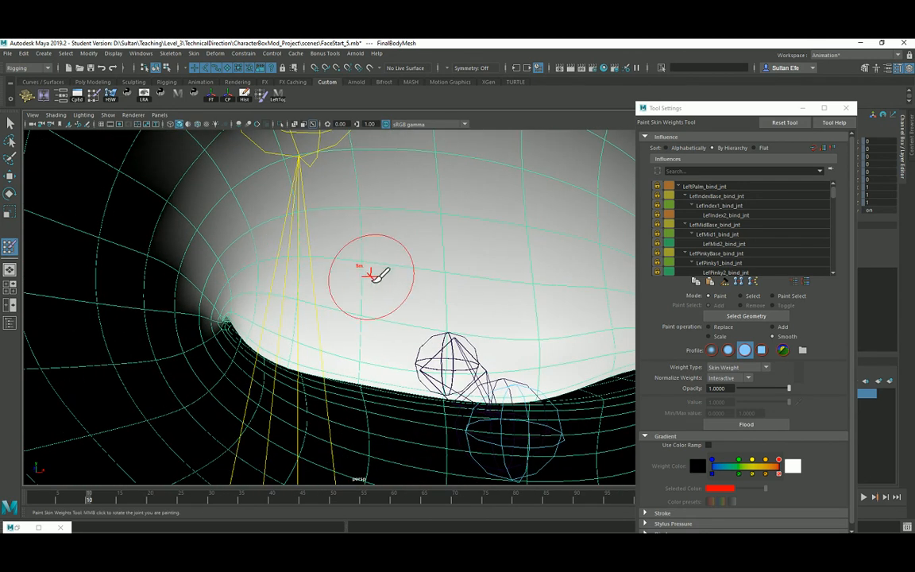
pyautogui.keyDown('alt'); pyautogui.moveTo(373, 271); pyautogui.dragTo(311, 269); pyautogui.keyUp('alt')
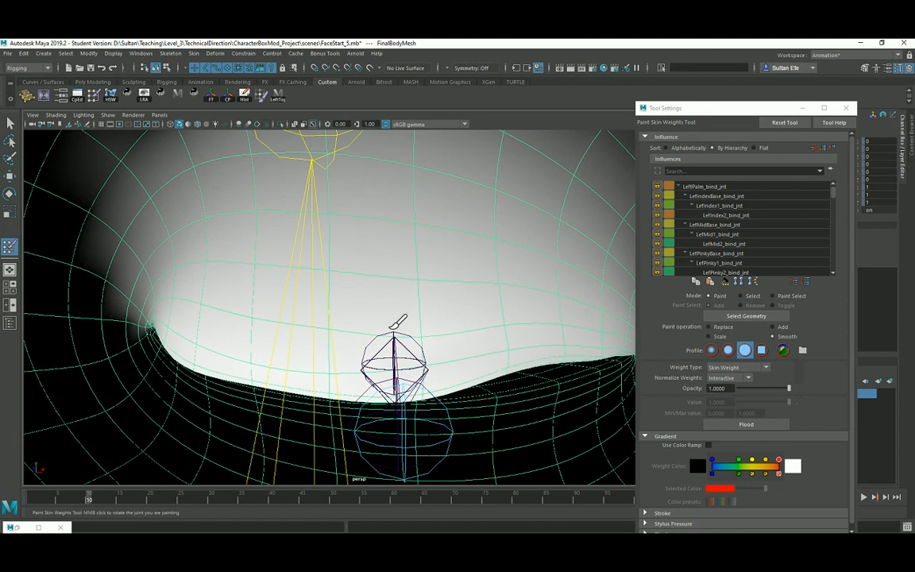
# Switch the mesh to face mode and inspect the Head_bind_jnt weights around the closed lid.
pyautogui.rightClick(310, 241)
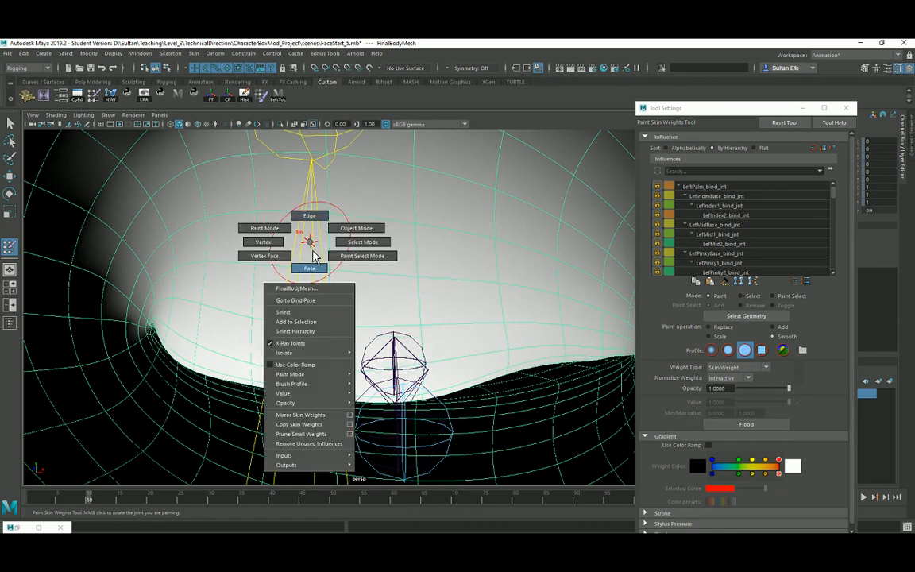
pyautogui.moveTo(313, 253); pyautogui.dragTo(310, 217, button='right')
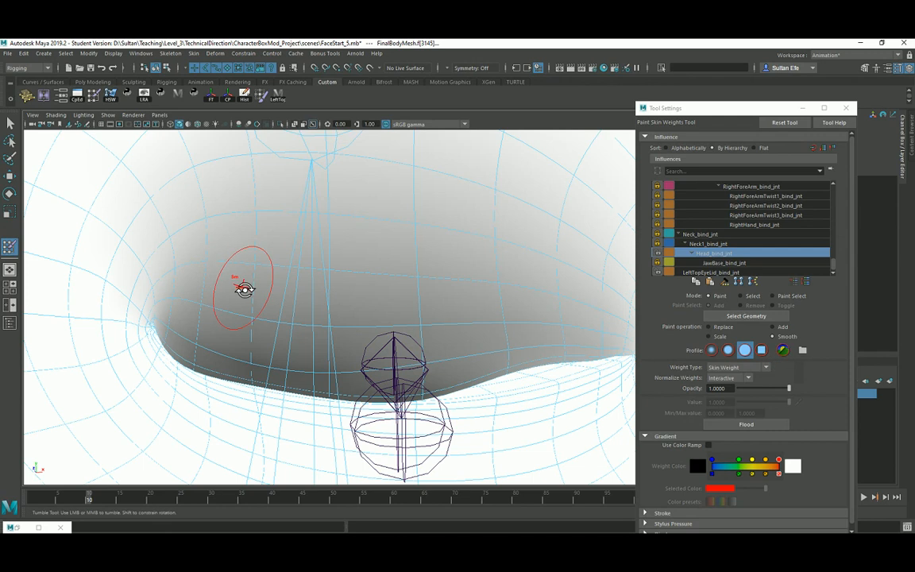
pyautogui.moveTo(243, 286)
pyautogui.keyDown('alt'); pyautogui.mouseDown()
pyautogui.moveTo(263, 373)
pyautogui.moveTo(384, 322)
pyautogui.moveTo(301, 292)
pyautogui.moveTo(274, 359)
pyautogui.mouseUp(); pyautogui.keyUp('alt')
pyautogui.keyDown('alt'); pyautogui.moveTo(204, 384); pyautogui.dragTo(194, 433); pyautogui.keyUp('alt')
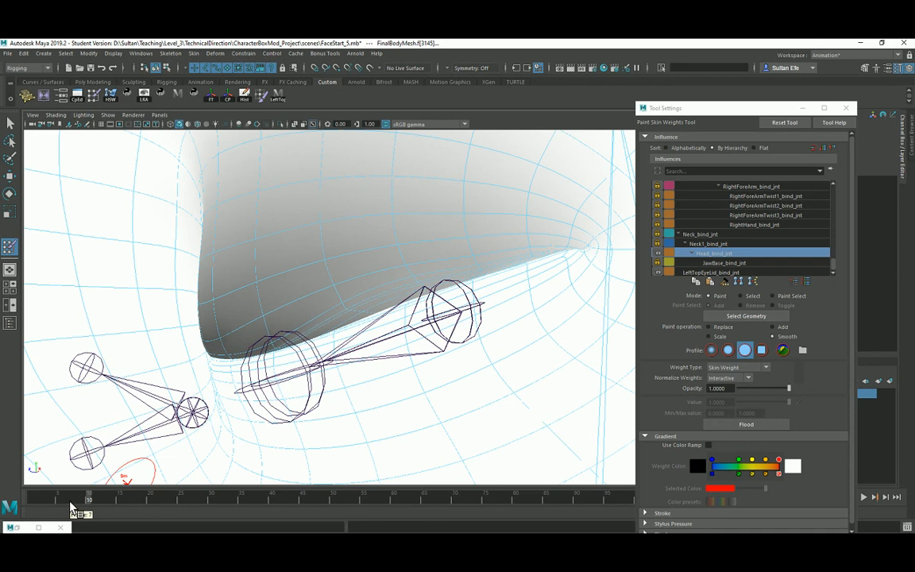
# At frame 1, set the brush for LeftTopEyeLid_bind_jnt to the Replace operation with a value of 0.
pyautogui.moveTo(69, 505); pyautogui.dragTo(34, 505)
pyautogui.keyDown('alt'); pyautogui.moveTo(261, 273); pyautogui.dragTo(270, 318, button='middle'); pyautogui.keyUp('alt')
pyautogui.moveTo(302, 213); pyautogui.dragTo(302, 186, button='right')
pyautogui.keyDown('alt'); pyautogui.moveTo(305, 241); pyautogui.dragTo(318, 280); pyautogui.keyUp('alt')
pyautogui.moveTo(262, 216)
pyautogui.mouseDown()
pyautogui.moveTo(290, 243)
pyautogui.moveTo(357, 265)
pyautogui.mouseUp()
pyautogui.moveTo(237, 304)
pyautogui.keyDown('alt'); pyautogui.mouseDown()
pyautogui.moveTo(272, 307)
pyautogui.moveTo(321, 292)
pyautogui.moveTo(607, 354)
pyautogui.mouseUp(); pyautogui.keyUp('alt')
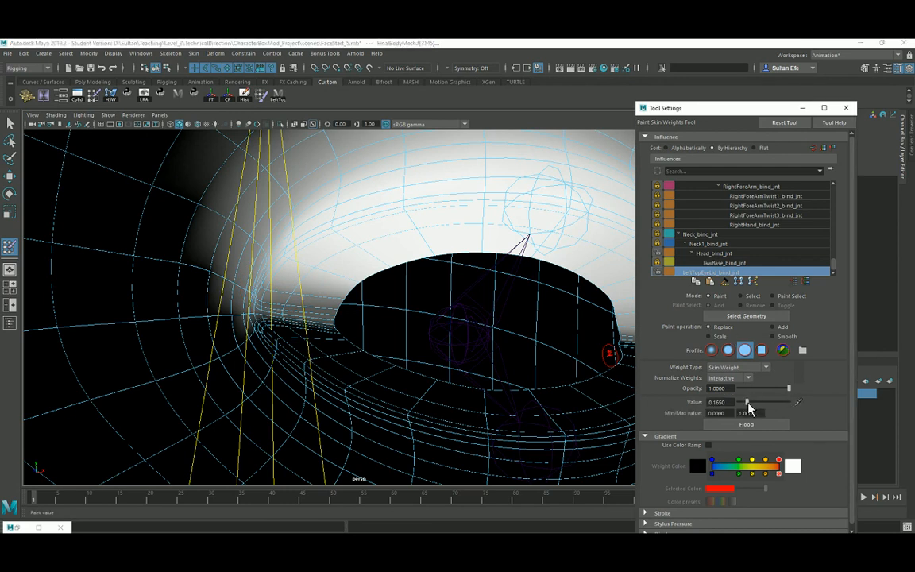
pyautogui.moveTo(748, 403); pyautogui.dragTo(735, 403)
# Return the mesh to object mode and paint zero LeftTopEyeLid_bind_jnt weight along the inner eye corner.
pyautogui.keyDown('alt'); pyautogui.moveTo(235, 352); pyautogui.dragTo(224, 323); pyautogui.keyUp('alt')
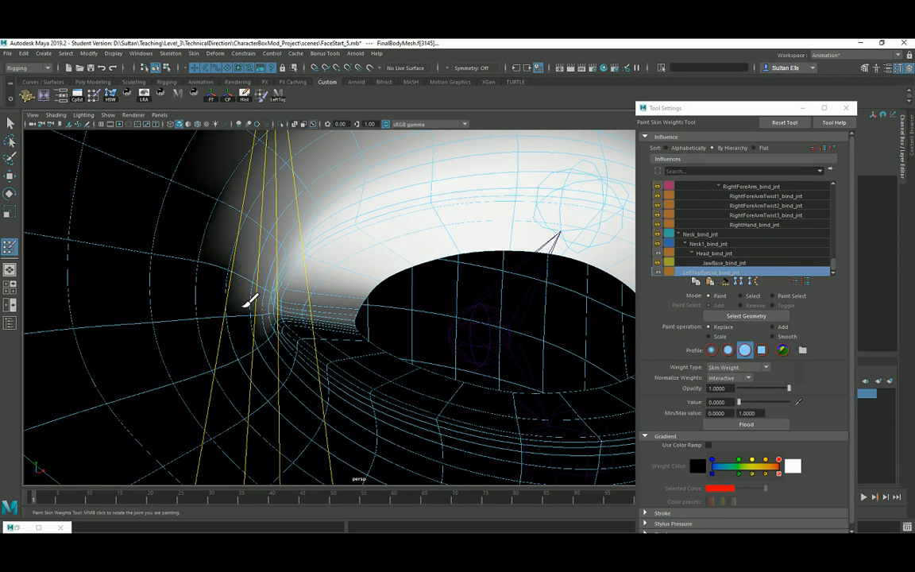
pyautogui.keyDown('alt'); pyautogui.moveTo(421, 341); pyautogui.dragTo(440, 340); pyautogui.keyUp('alt')
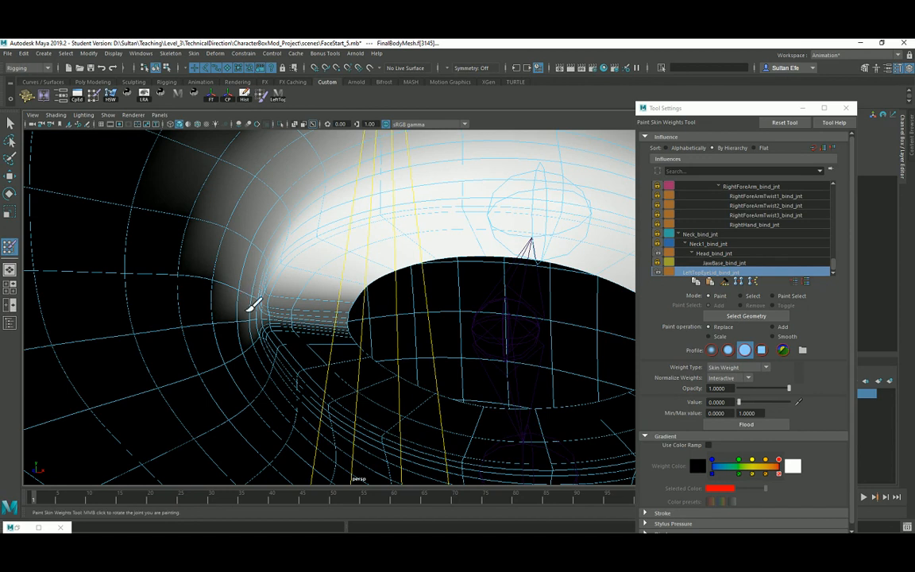
pyautogui.rightClick(221, 273)
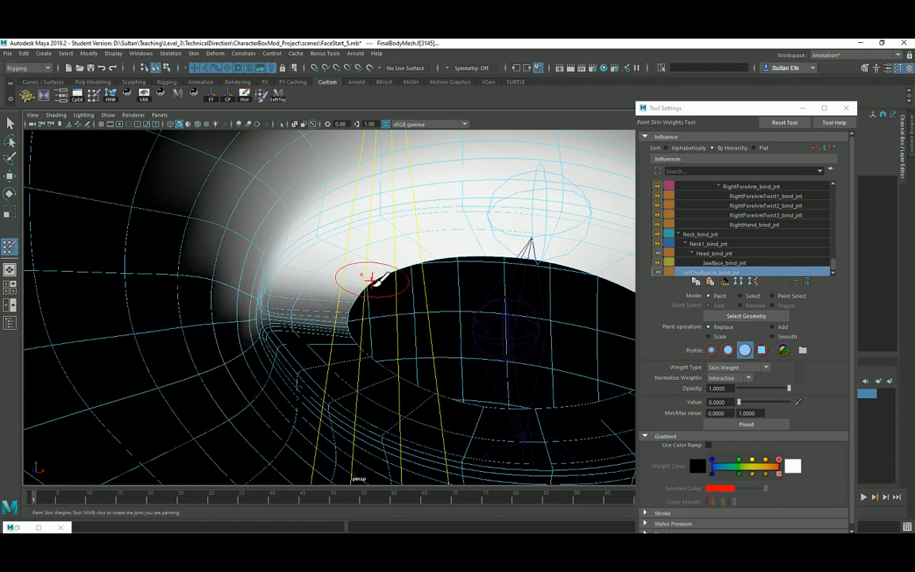
pyautogui.keyDown('alt'); pyautogui.moveTo(373, 278); pyautogui.dragTo(540, 225); pyautogui.keyUp('alt')
pyautogui.rightClick(524, 219)
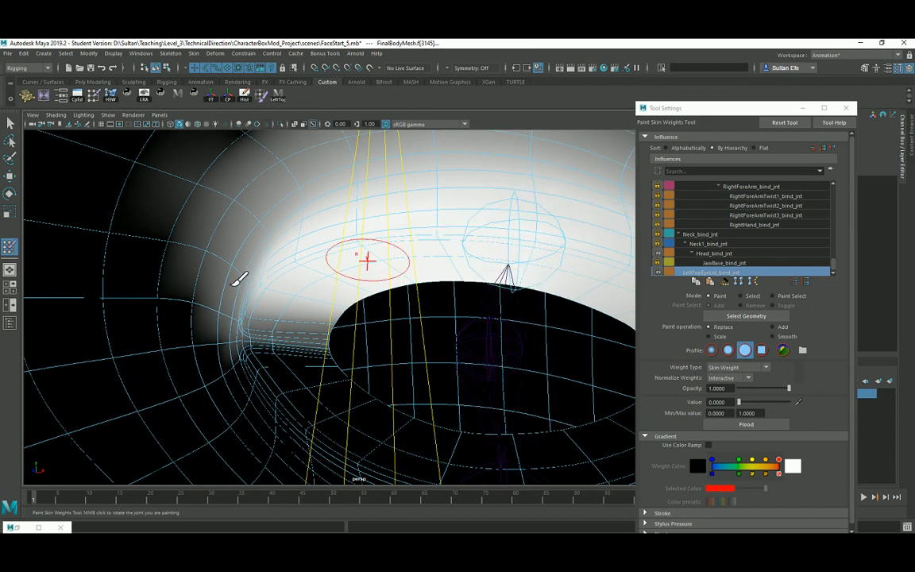
pyautogui.press('q')
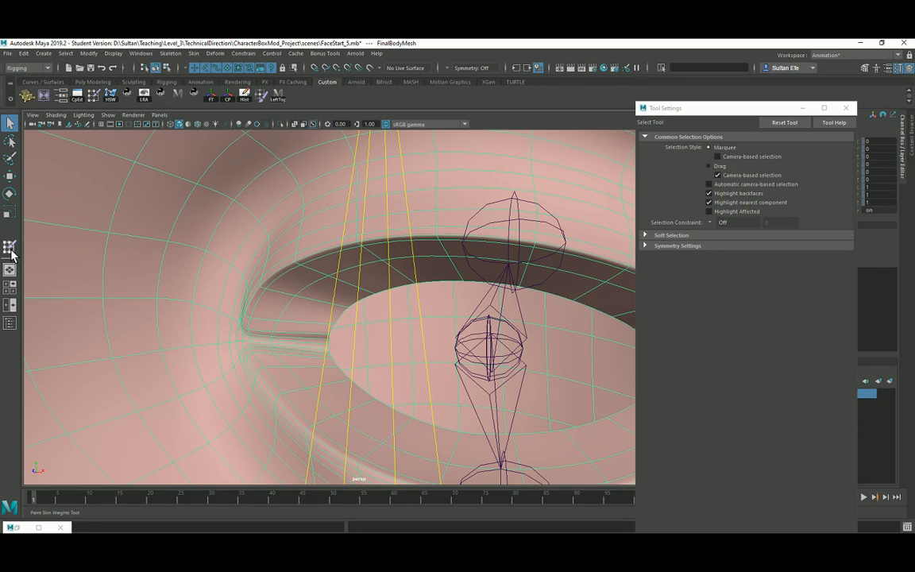
pyautogui.click(9, 247)
pyautogui.rightClick(505, 213)
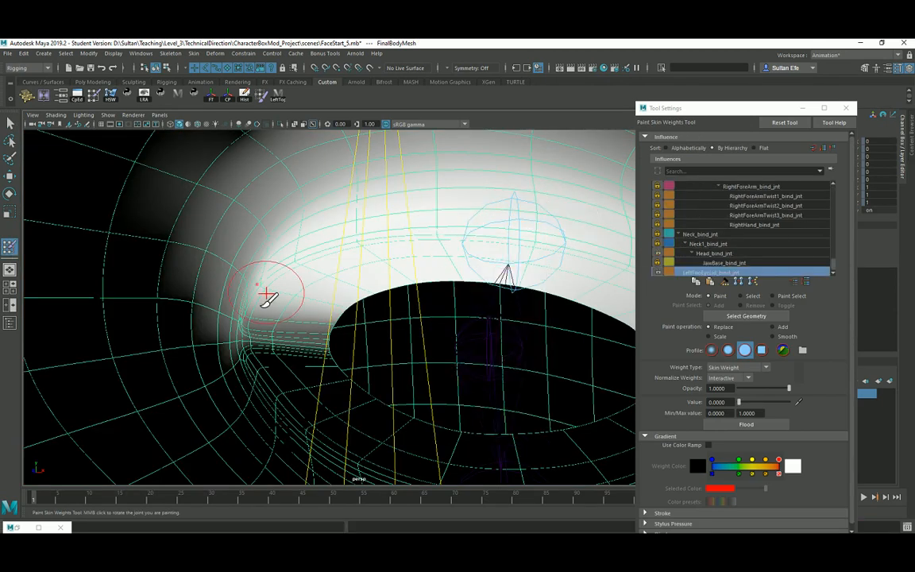
pyautogui.moveTo(267, 296)
pyautogui.mouseDown()
pyautogui.moveTo(235, 321)
pyautogui.moveTo(225, 303)
pyautogui.moveTo(212, 302)
pyautogui.moveTo(210, 359)
pyautogui.moveTo(343, 376)
pyautogui.mouseUp()
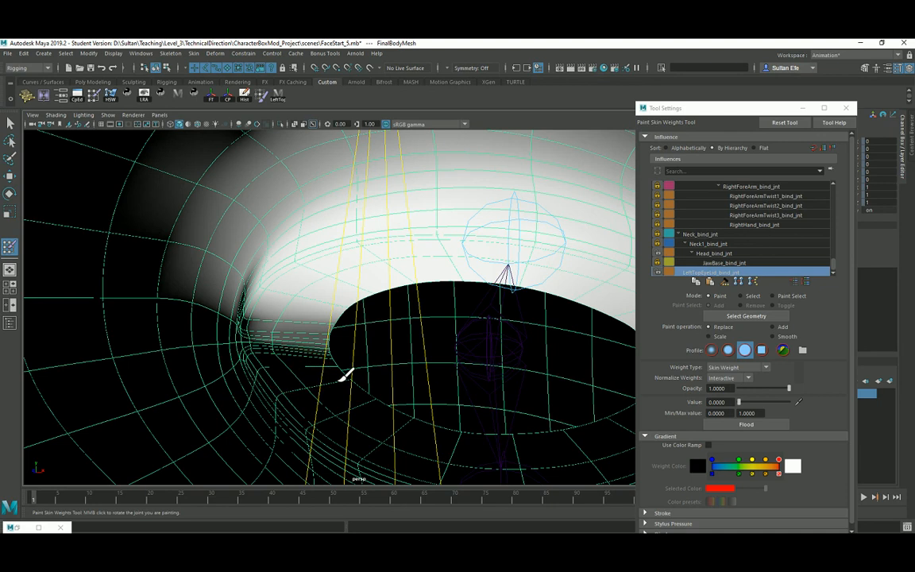
# At frame 9, paint zero LeftTopEyeLid_bind_jnt weight on the closed lid just above the inner eye corner.
pyautogui.moveTo(40, 497); pyautogui.dragTo(87, 500)
pyautogui.moveTo(302, 364)
pyautogui.keyDown('alt'); pyautogui.mouseDown(button='middle')
pyautogui.moveTo(347, 343)
pyautogui.moveTo(343, 381)
pyautogui.moveTo(368, 372)
pyautogui.mouseUp(button='middle'); pyautogui.keyUp('alt')
pyautogui.keyDown('alt'); pyautogui.moveTo(368, 372); pyautogui.dragTo(387, 400, button='right'); pyautogui.keyUp('alt')
pyautogui.click(278, 282)
pyautogui.click(267, 294)
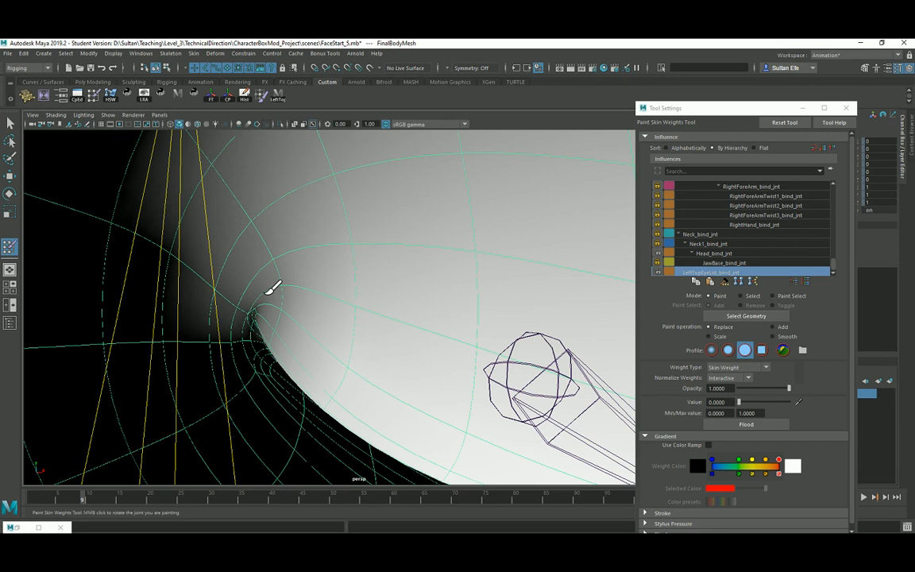
# Undo the last weight stroke at the closed lid's outer eye corner at frame 10.
pyautogui.moveTo(265, 297)
pyautogui.keyDown('alt'); pyautogui.mouseDown()
pyautogui.moveTo(296, 316)
pyautogui.moveTo(286, 302)
pyautogui.moveTo(221, 310)
pyautogui.moveTo(296, 340)
pyautogui.moveTo(262, 355)
pyautogui.mouseUp(); pyautogui.keyUp('alt')
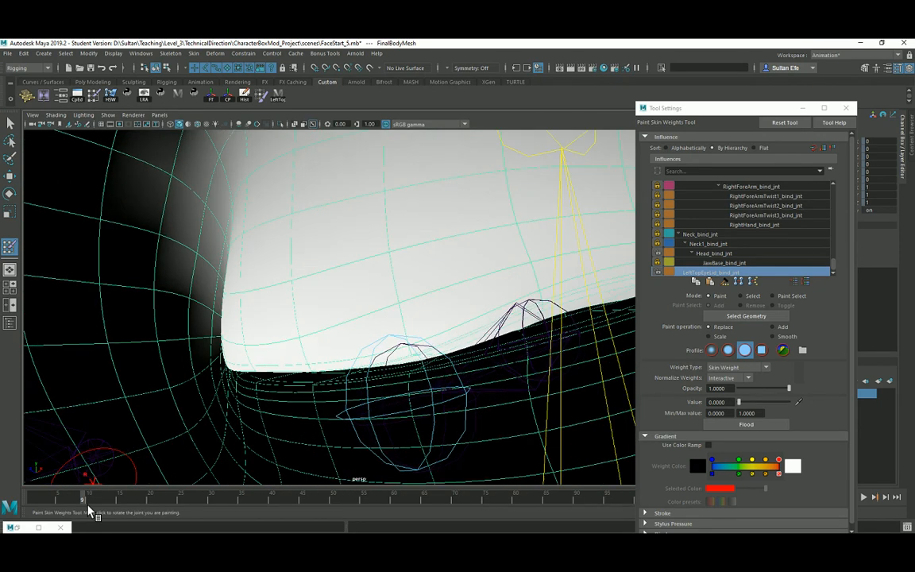
pyautogui.moveTo(247, 404)
pyautogui.keyDown('alt'); pyautogui.mouseDown()
pyautogui.moveTo(337, 387)
pyautogui.moveTo(465, 302)
pyautogui.mouseUp(); pyautogui.keyUp('alt')
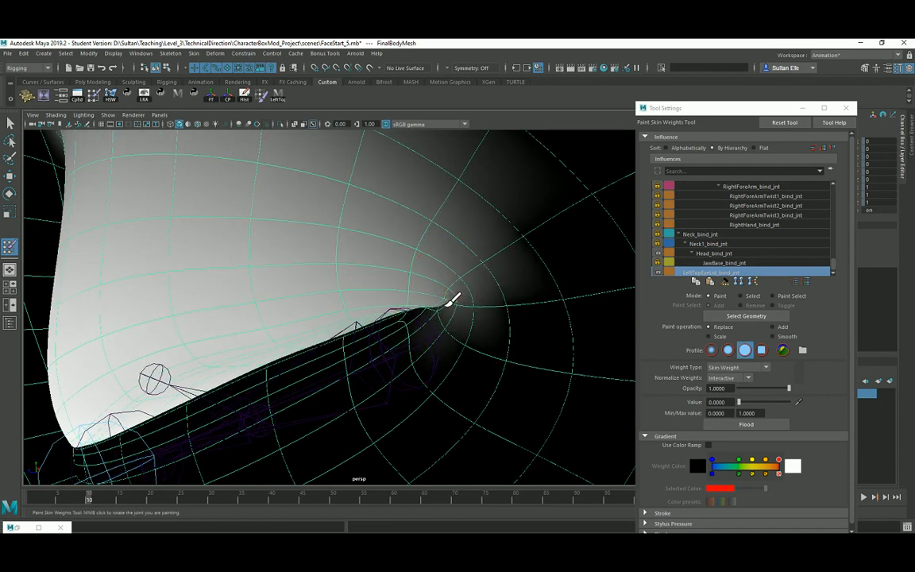
pyautogui.hotkey('ctrl', 'z')
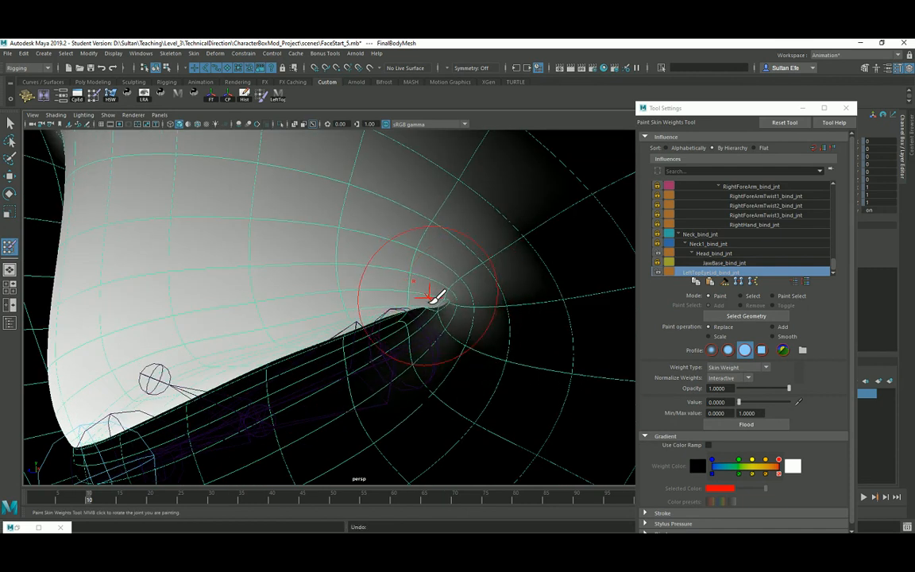
# Smooth the Head_bind_jnt weights at the outer eye corner at frame 3 and advance to frame 10.
pyautogui.click(712, 255)
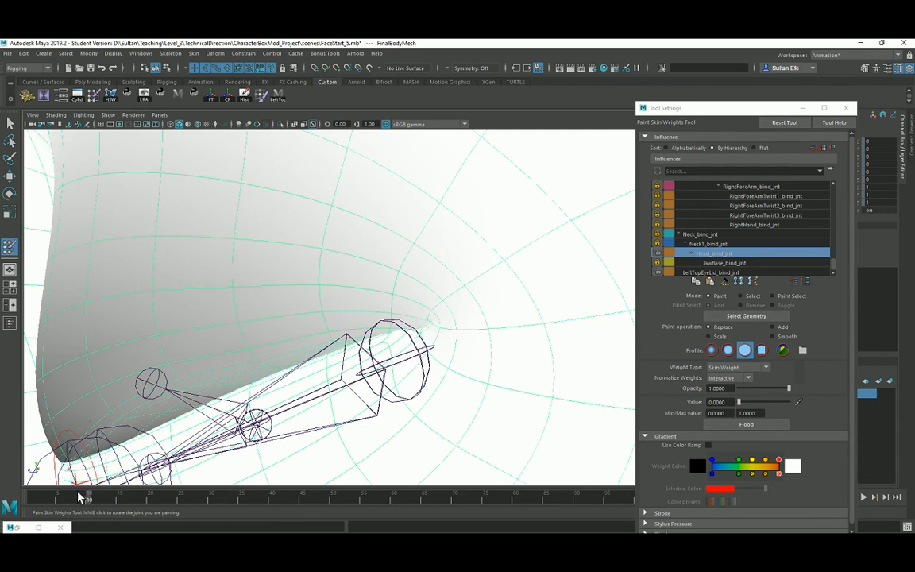
pyautogui.moveTo(82, 496); pyautogui.dragTo(46, 499)
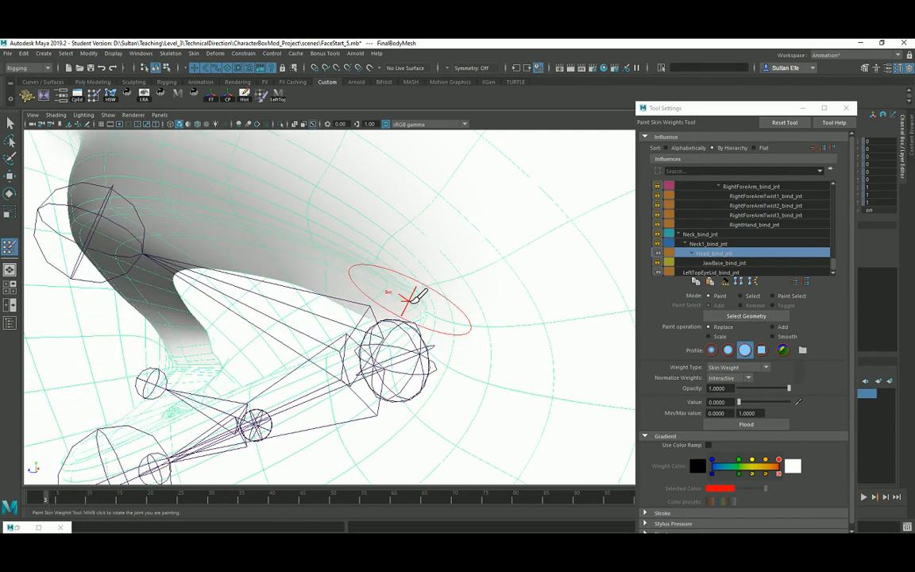
pyautogui.moveTo(407, 301)
pyautogui.mouseDown()
pyautogui.moveTo(382, 351)
pyautogui.moveTo(433, 364)
pyautogui.mouseUp()
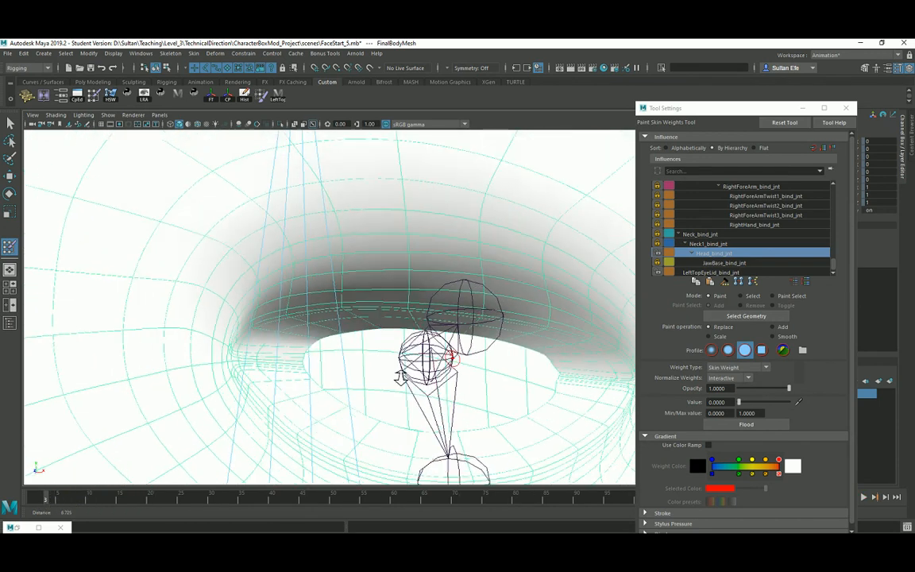
pyautogui.keyDown('alt'); pyautogui.moveTo(344, 357); pyautogui.dragTo(358, 349); pyautogui.keyUp('alt')
pyautogui.moveTo(62, 500); pyautogui.dragTo(91, 505)
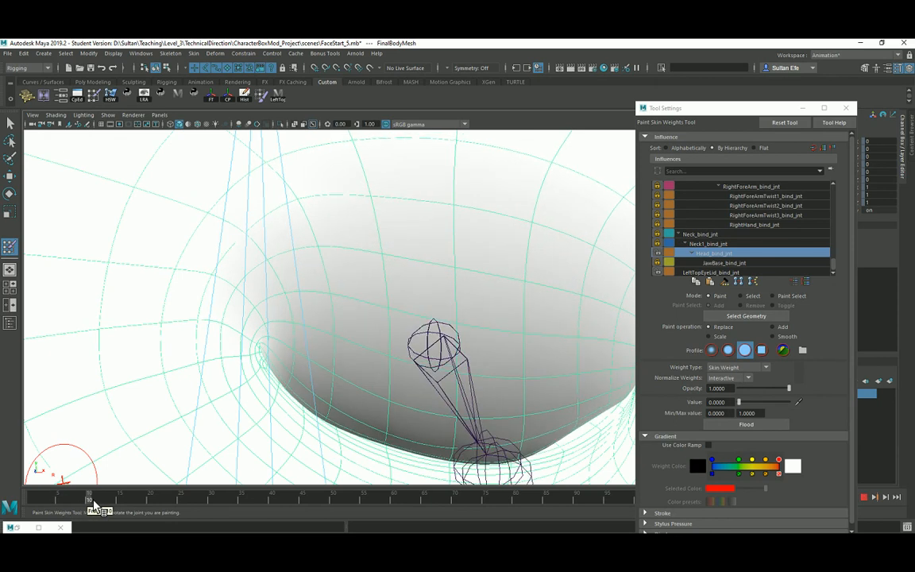
# With the lids closed at frame 10, select three vertices across the remaining lid gap and return to frame 1.
pyautogui.moveTo(357, 318)
pyautogui.keyDown('alt'); pyautogui.mouseDown()
pyautogui.moveTo(260, 290)
pyautogui.moveTo(337, 293)
pyautogui.moveTo(341, 325)
pyautogui.moveTo(316, 320)
pyautogui.mouseUp(); pyautogui.keyUp('alt')
pyautogui.press('w')
pyautogui.keyDown('alt'); pyautogui.moveTo(316, 320); pyautogui.dragTo(269, 311, button='right'); pyautogui.keyUp('alt')
pyautogui.moveTo(269, 310)
pyautogui.keyDown('alt'); pyautogui.mouseDown()
pyautogui.moveTo(284, 319)
pyautogui.moveTo(272, 328)
pyautogui.mouseUp(); pyautogui.keyUp('alt')
pyautogui.click(266, 322)
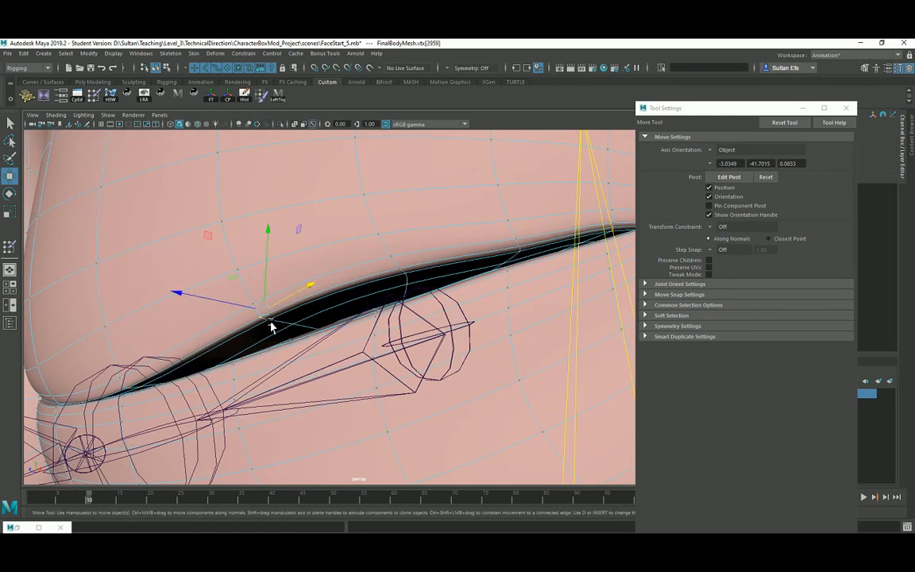
pyautogui.keyDown('shift'); pyautogui.click(309, 329); pyautogui.keyUp('shift')
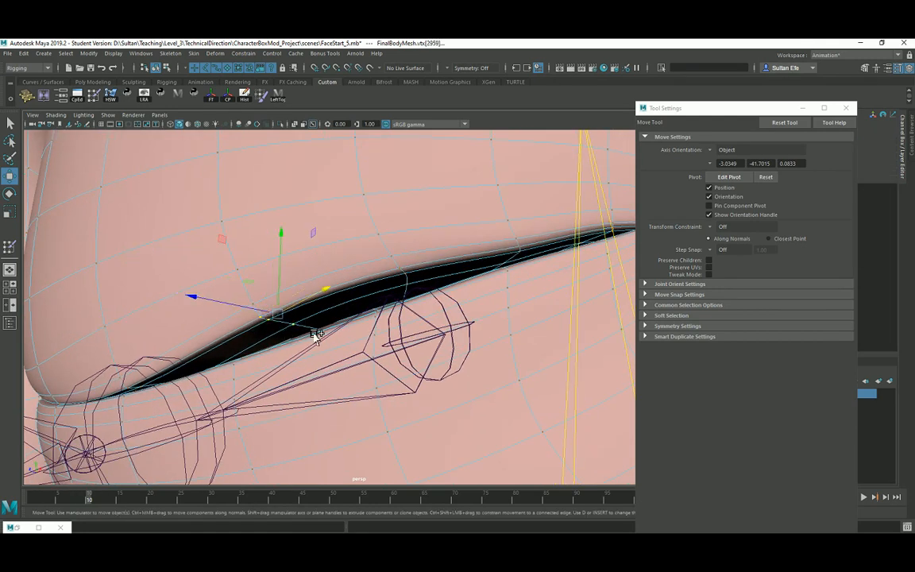
pyautogui.keyDown('shift'); pyautogui.click(315, 332); pyautogui.keyUp('shift')
pyautogui.keyDown('alt'); pyautogui.moveTo(380, 337); pyautogui.dragTo(373, 349); pyautogui.keyUp('alt')
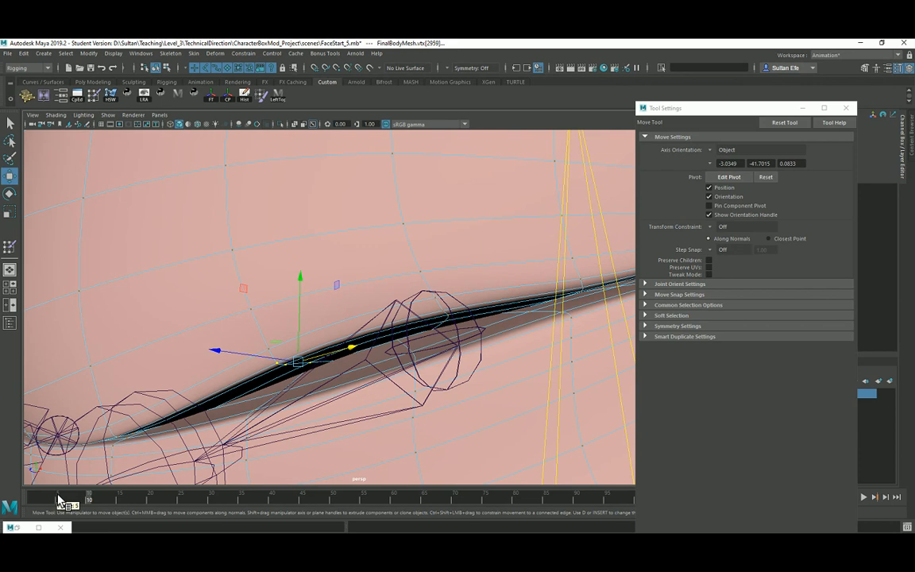
pyautogui.keyDown('alt'); pyautogui.moveTo(251, 378); pyautogui.dragTo(268, 240); pyautogui.keyUp('alt')
pyautogui.moveTo(163, 230); pyautogui.dragTo(148, 238, button='right')
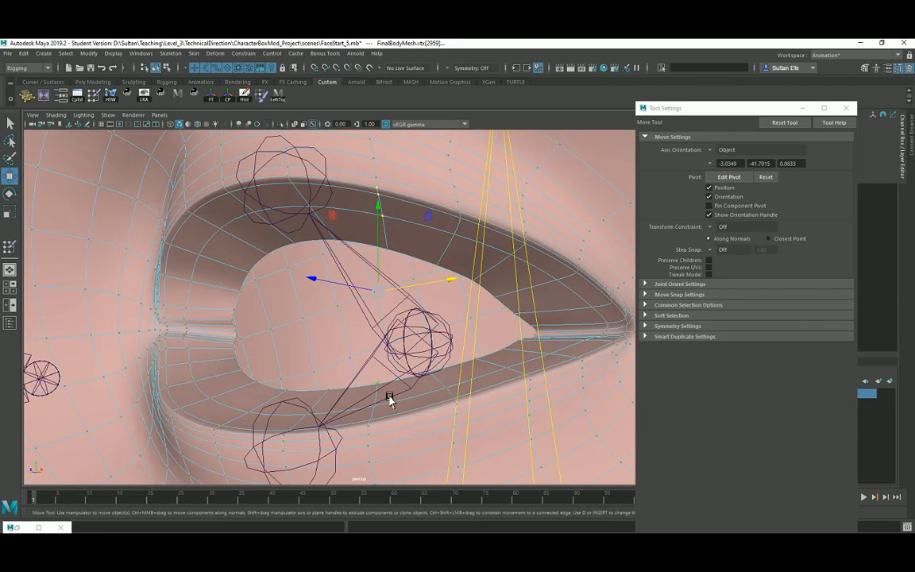
# Open the selected upper-lid rim vertices in the Component Editor and set their Head_bind_jnt weights to 0.2.
pyautogui.keyDown('alt'); pyautogui.moveTo(379, 395); pyautogui.dragTo(432, 405); pyautogui.keyUp('alt')
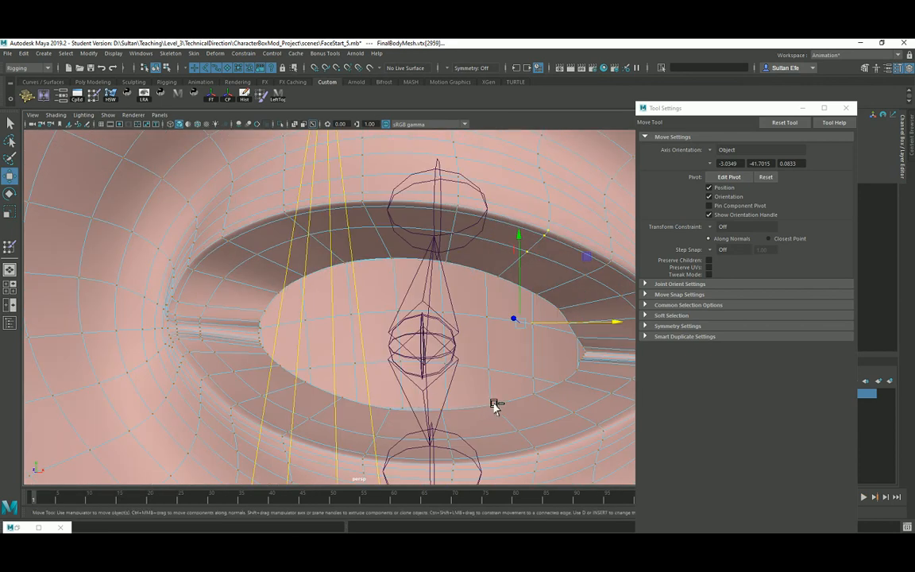
pyautogui.keyDown('alt'); pyautogui.moveTo(511, 419); pyautogui.dragTo(445, 419); pyautogui.keyUp('alt')
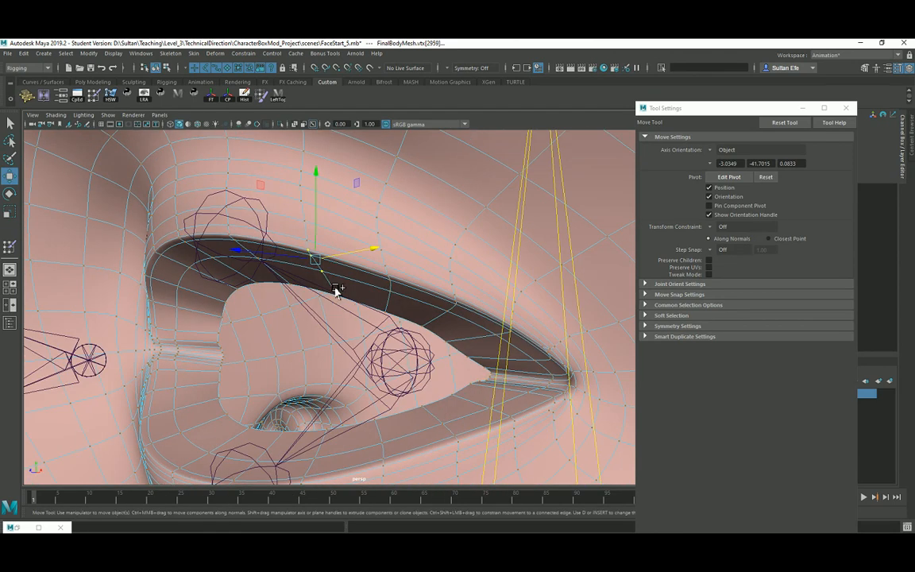
pyautogui.click(10, 248)
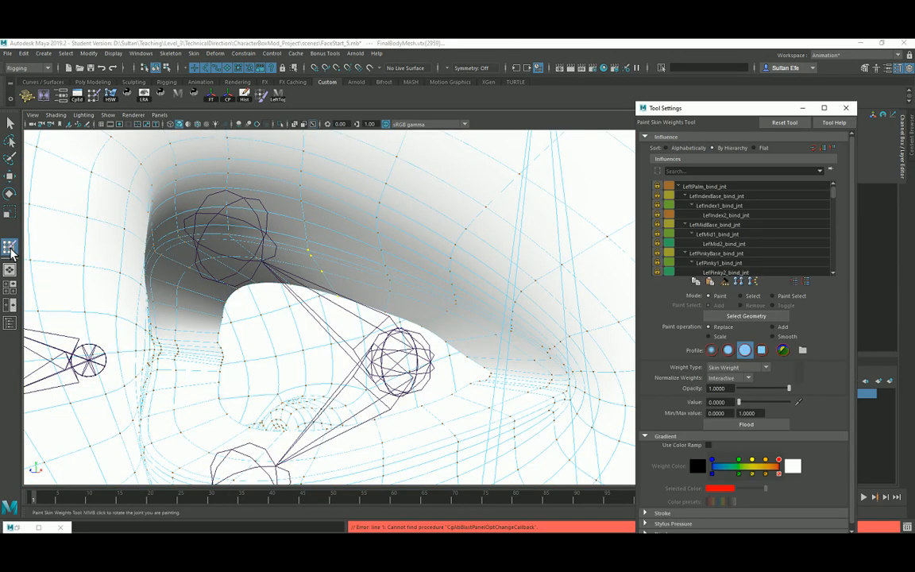
pyautogui.click(10, 123)
pyautogui.scroll(-2, 284, 271)
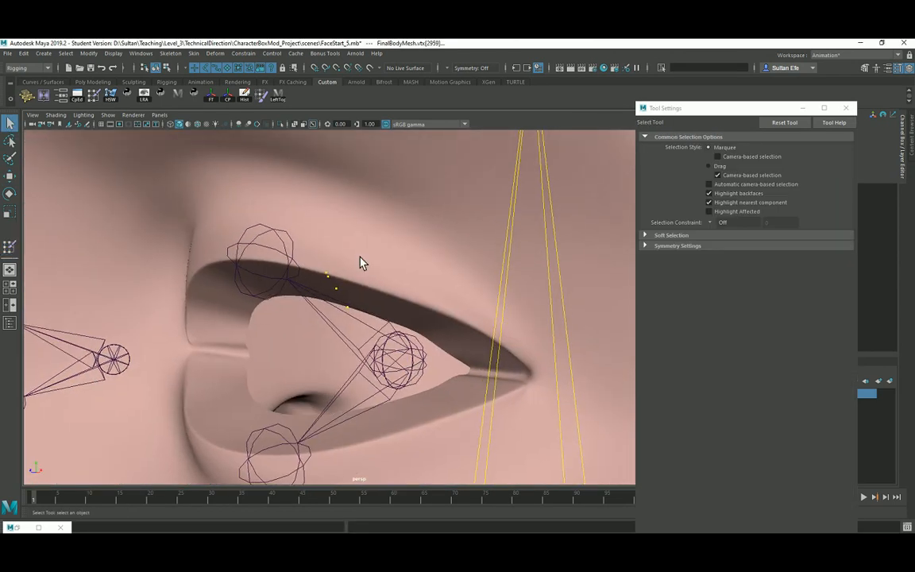
pyautogui.moveTo(360, 257); pyautogui.dragTo(330, 257, button='right')
pyautogui.keyDown('alt'); pyautogui.moveTo(360, 260); pyautogui.dragTo(382, 259); pyautogui.keyUp('alt')
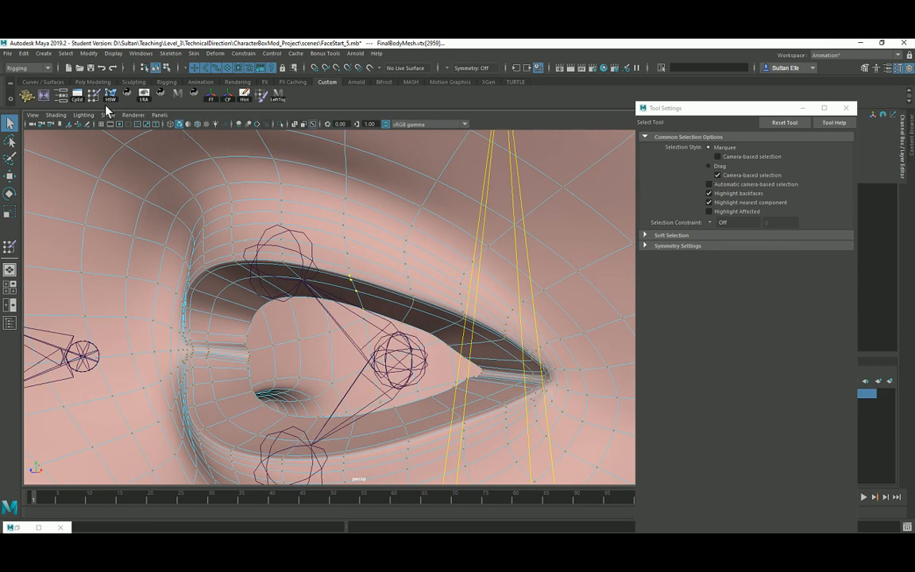
pyautogui.click(76, 92)
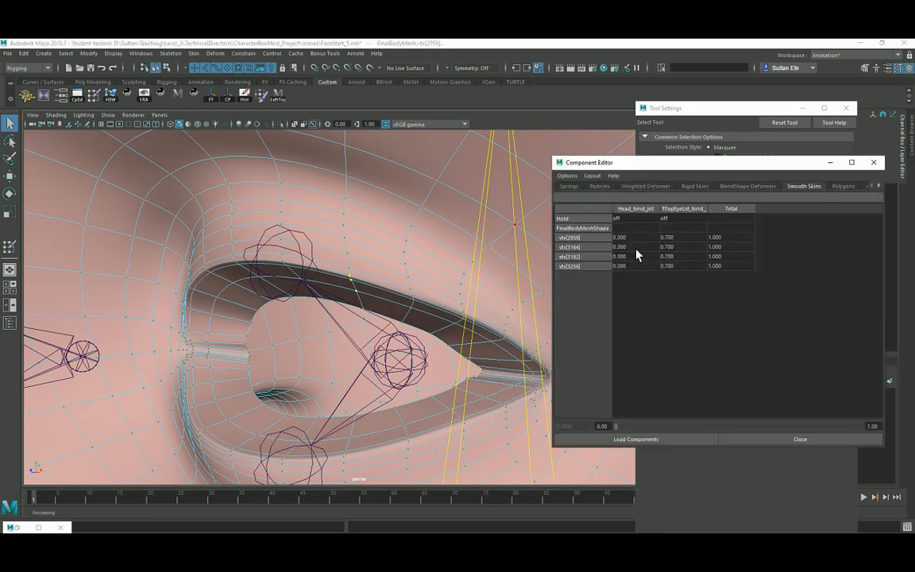
pyautogui.keyDown('alt'); pyautogui.moveTo(415, 312); pyautogui.dragTo(449, 322); pyautogui.keyUp('alt')
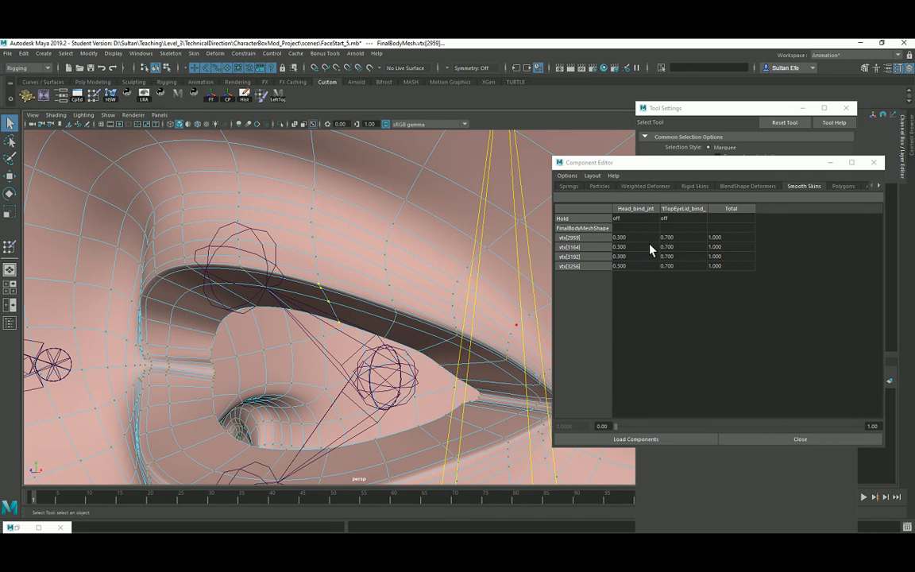
pyautogui.moveTo(640, 240); pyautogui.dragTo(641, 267)
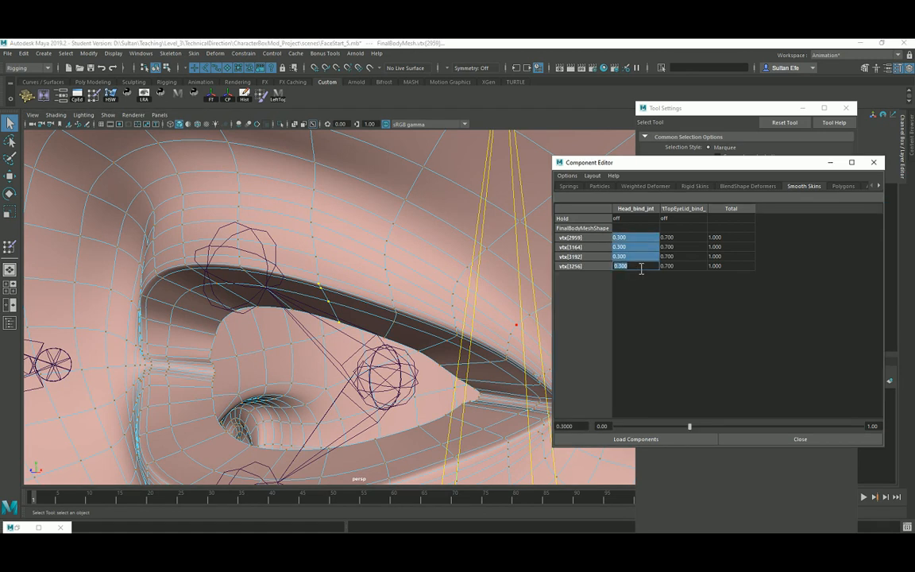
pyautogui.write('.2')
pyautogui.press('Return')
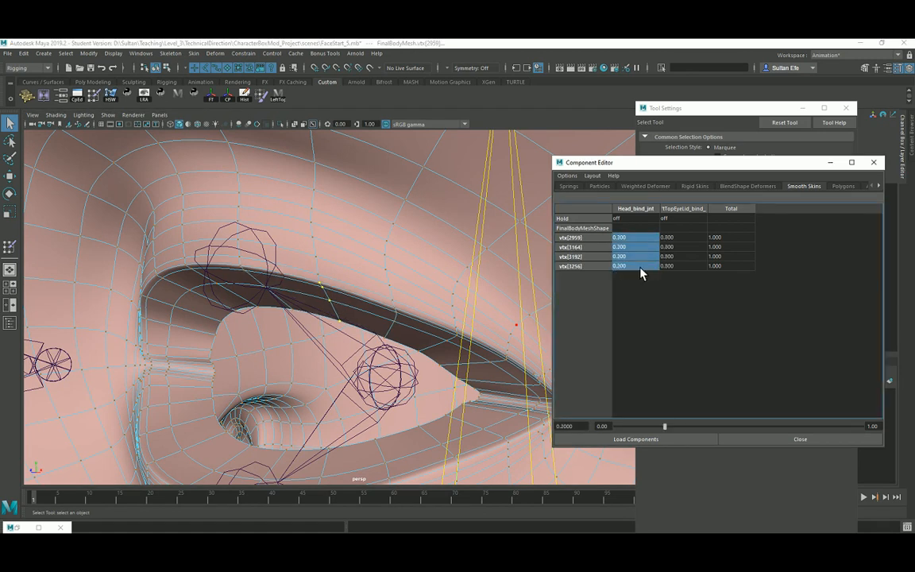
# Scrub to frame 10 and examine the closed lid line for any remaining gap.
pyautogui.moveTo(53, 506); pyautogui.dragTo(84, 505)
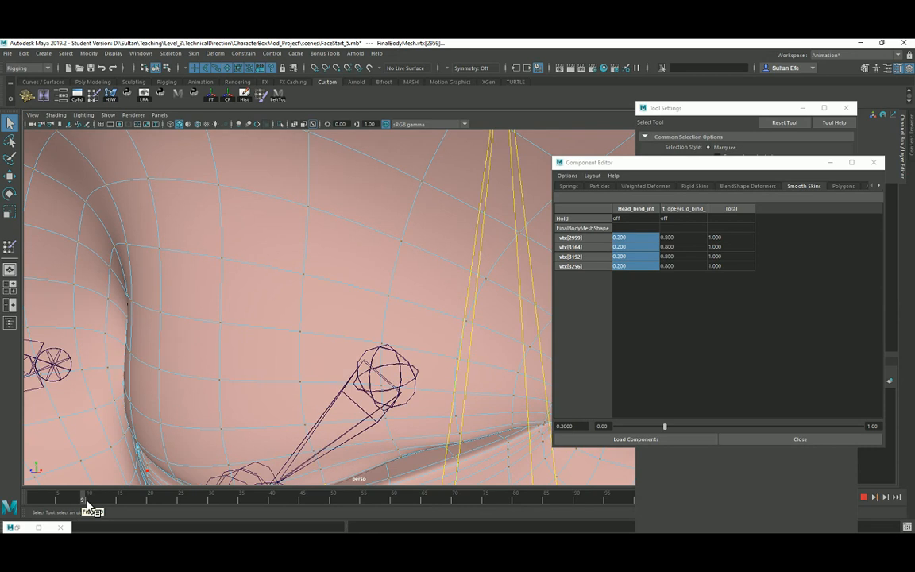
pyautogui.keyDown('alt'); pyautogui.moveTo(146, 464); pyautogui.dragTo(187, 364); pyautogui.keyUp('alt')
pyautogui.click(88, 508)
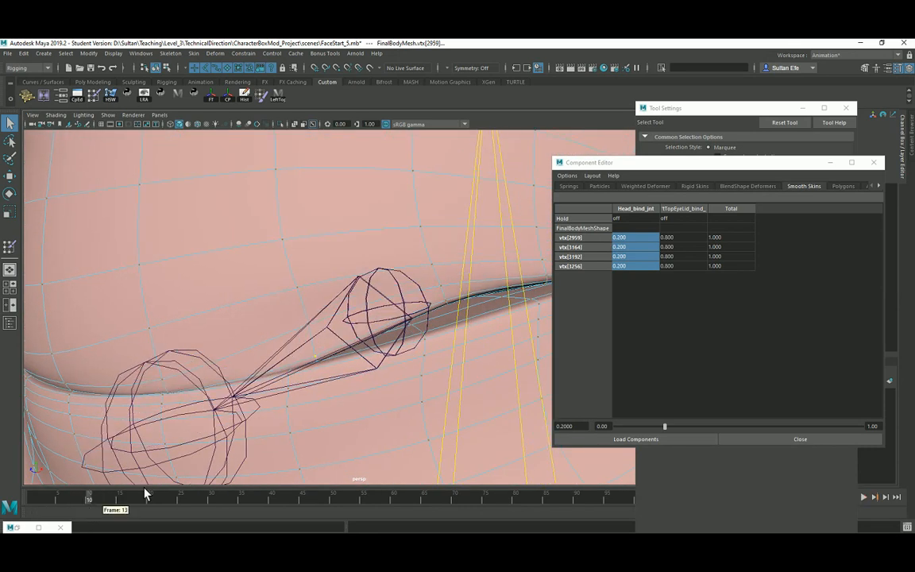
pyautogui.keyDown('alt'); pyautogui.moveTo(303, 360); pyautogui.dragTo(328, 397); pyautogui.keyUp('alt')
pyautogui.keyDown('alt'); pyautogui.moveTo(327, 398); pyautogui.dragTo(323, 419, button='middle'); pyautogui.keyUp('alt')
pyautogui.keyDown('alt'); pyautogui.moveTo(323, 419); pyautogui.dragTo(322, 407, button='right'); pyautogui.keyUp('alt')
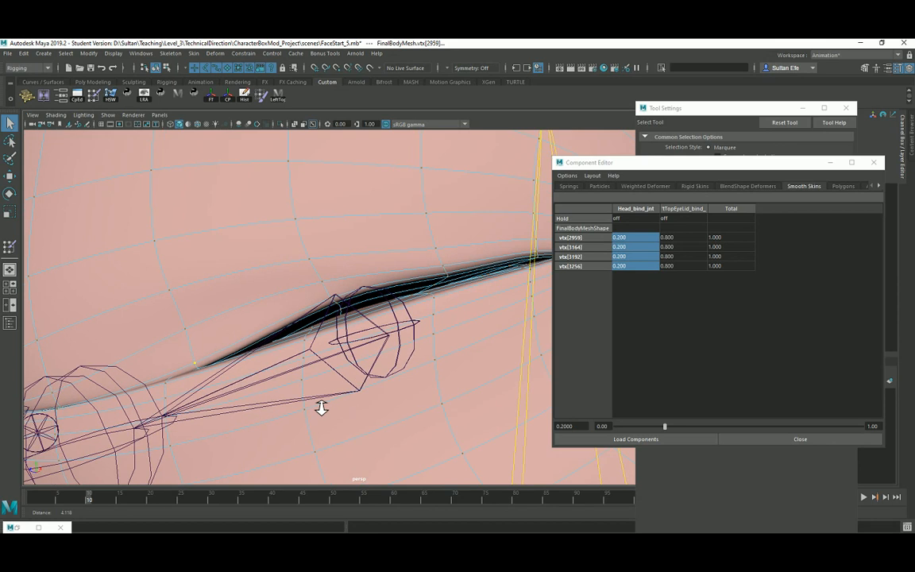
pyautogui.keyDown('alt'); pyautogui.moveTo(331, 396); pyautogui.dragTo(328, 402, button='middle'); pyautogui.keyUp('alt')
pyautogui.keyDown('alt'); pyautogui.moveTo(328, 403); pyautogui.dragTo(321, 383, button='right'); pyautogui.keyUp('alt')
pyautogui.keyDown('alt'); pyautogui.moveTo(322, 383); pyautogui.dragTo(321, 388, button='middle'); pyautogui.keyUp('alt')
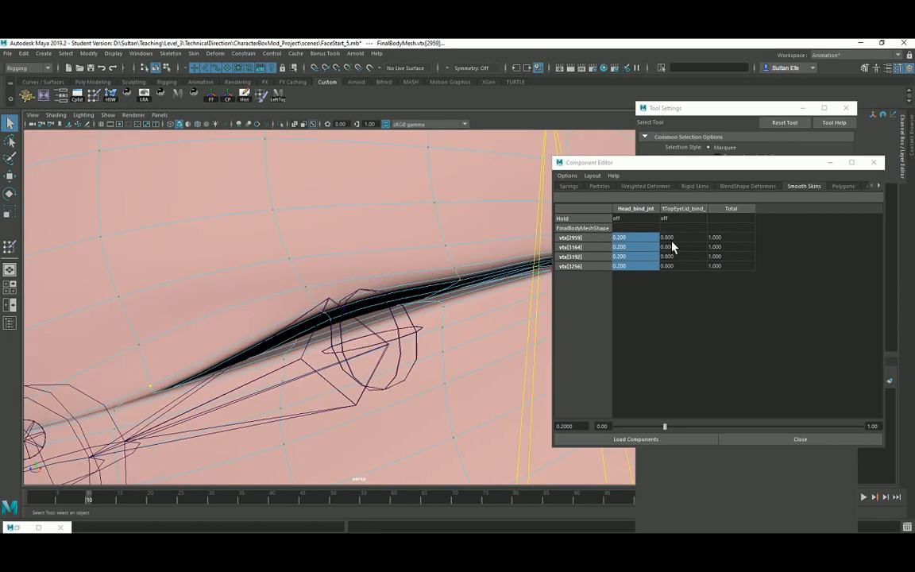
# Select the next column of four upper-lid rim vertices, using frame 5 to reach the inner edge, and set their Head_bind_jnt weights to 0.3.
pyautogui.click(325, 316)
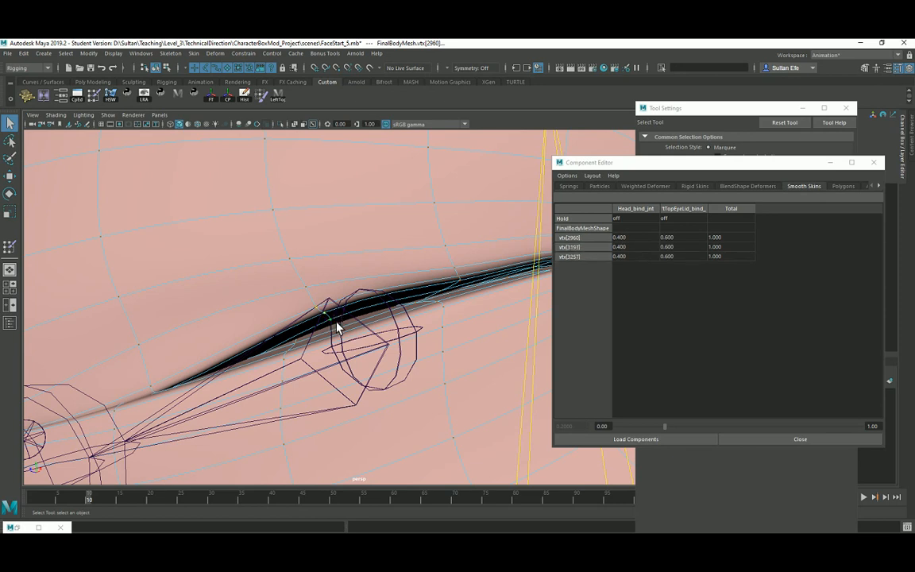
pyautogui.moveTo(89, 498); pyautogui.dragTo(57, 499)
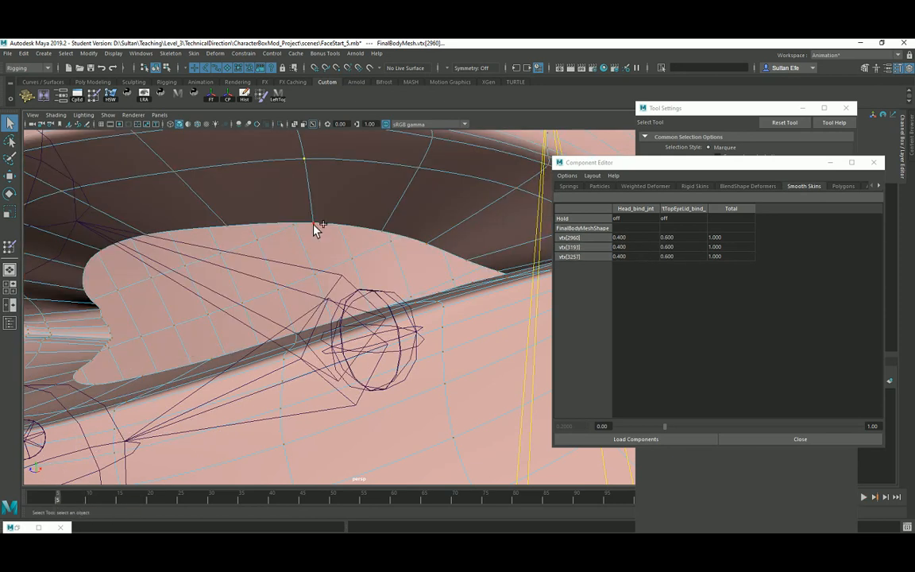
pyautogui.keyDown('shift'); pyautogui.click(314, 225); pyautogui.keyUp('shift')
pyautogui.moveTo(635, 239); pyautogui.dragTo(636, 266)
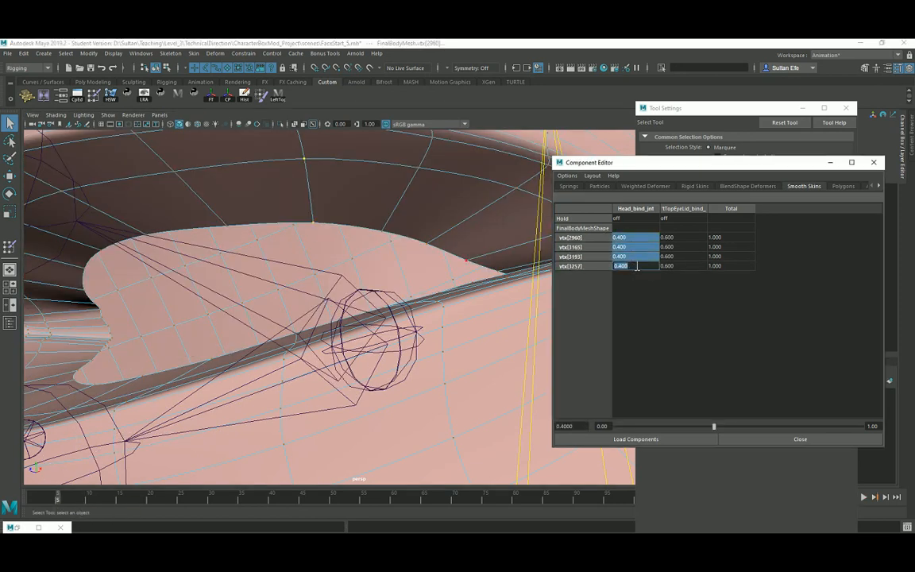
pyautogui.press('BackSpace')
pyautogui.write('.3')
pyautogui.press('Return')
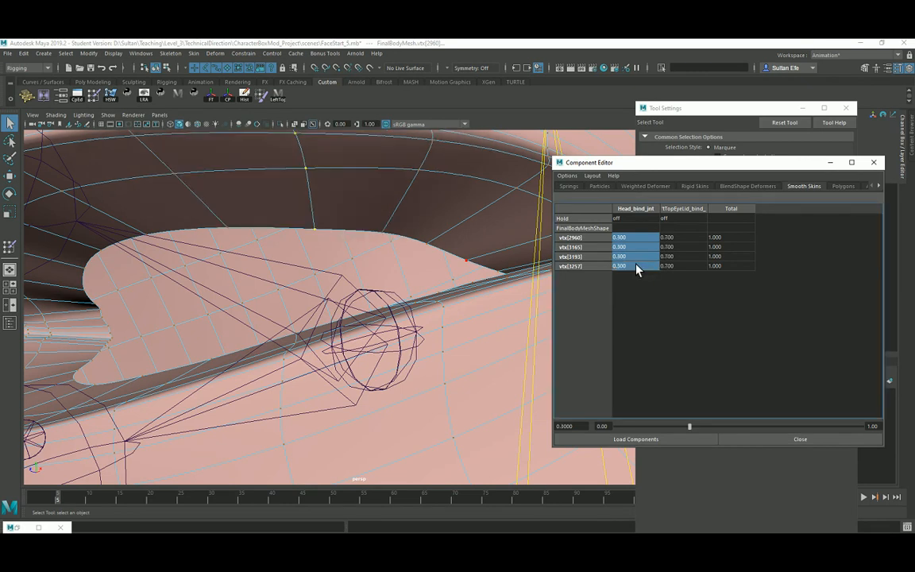
# At frame 10, select vtx[3226] and vtx[3227] just above the closed lid line and set their Head_bind_jnt weights to 0.3.
pyautogui.moveTo(61, 500); pyautogui.dragTo(89, 501)
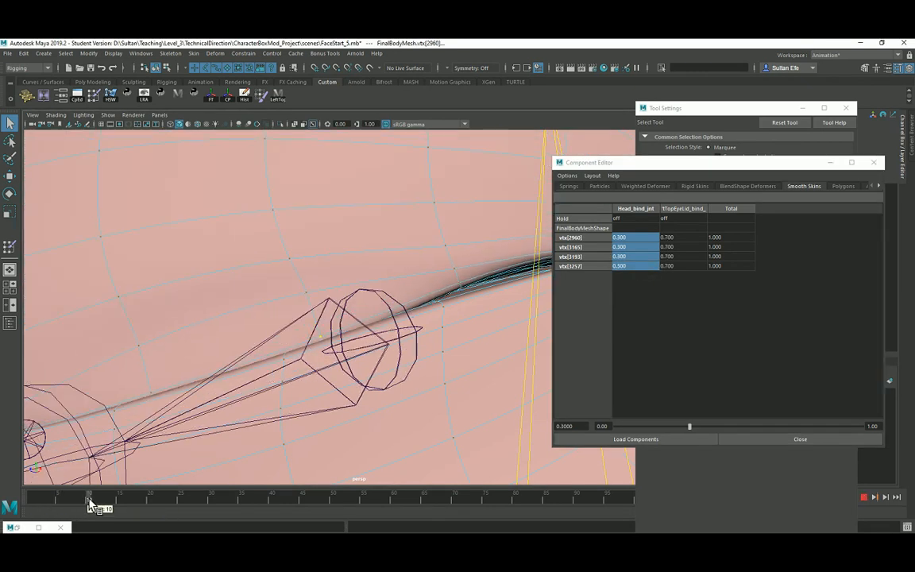
pyautogui.scroll(-5, 429, 355)
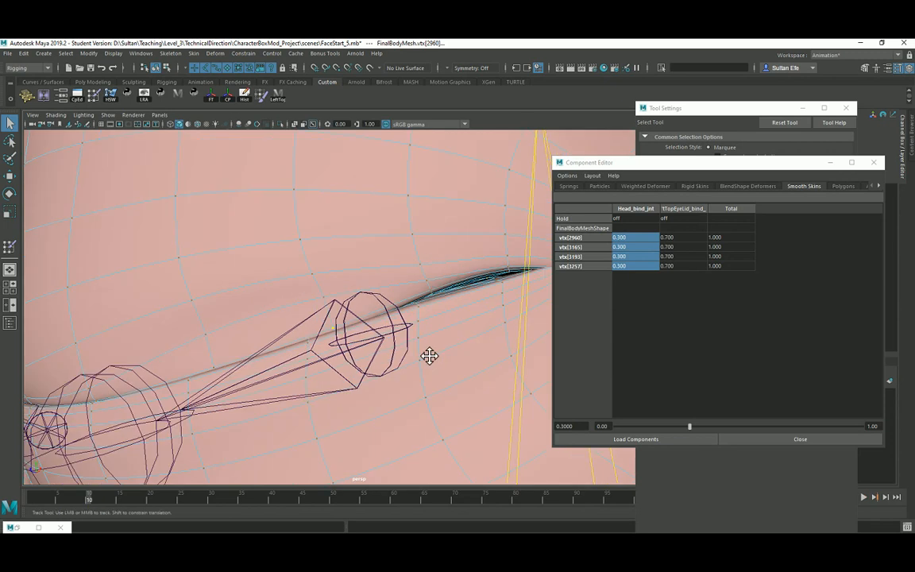
pyautogui.click(335, 307)
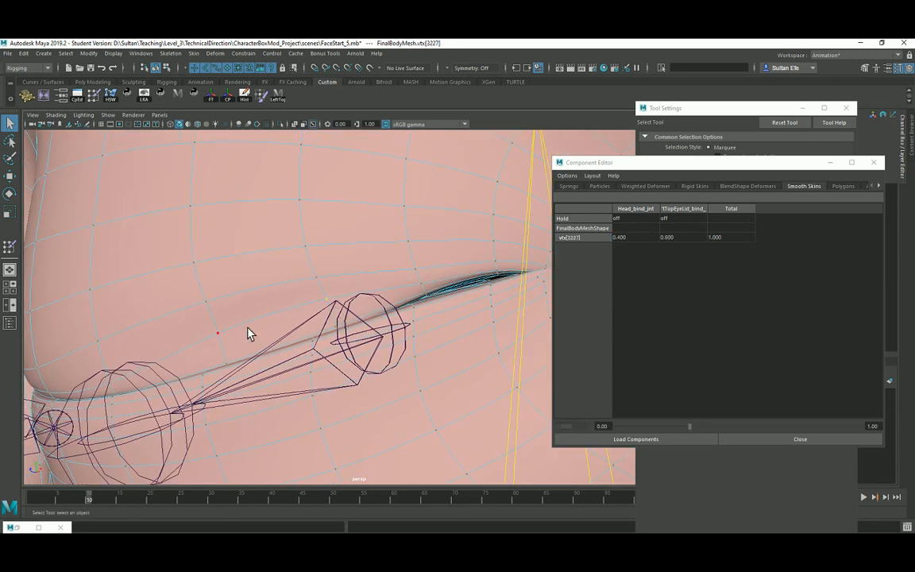
pyautogui.keyDown('shift'); pyautogui.click(219, 332); pyautogui.keyUp('shift')
pyautogui.moveTo(626, 240); pyautogui.dragTo(642, 249)
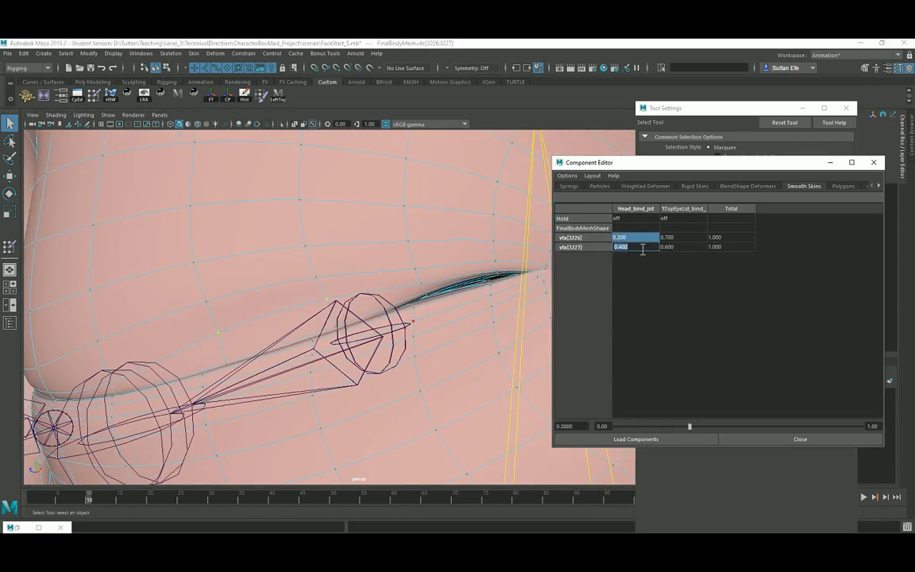
pyautogui.press('Return')
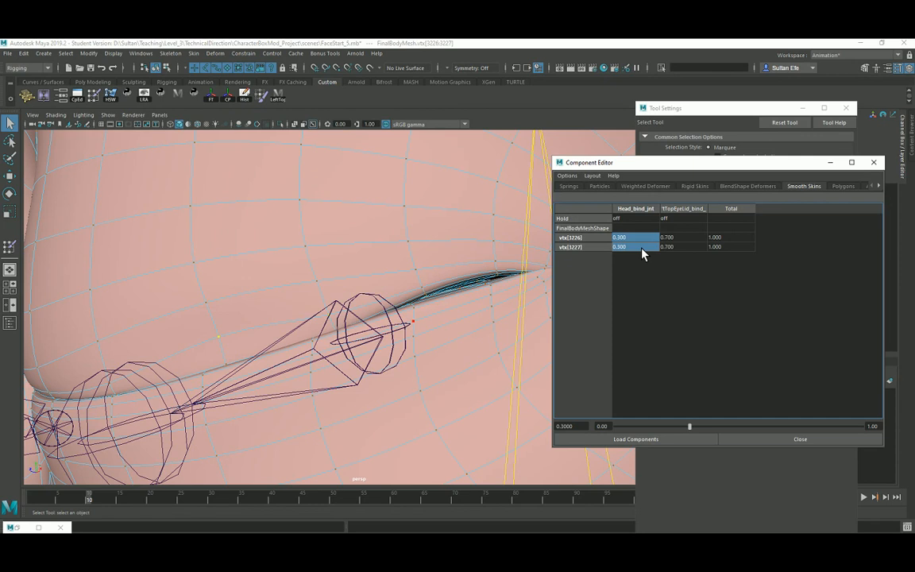
# Select only vtx[3226] above the closed lid line and set its Head_bind_jnt weight to 0.2.
pyautogui.click(242, 347)
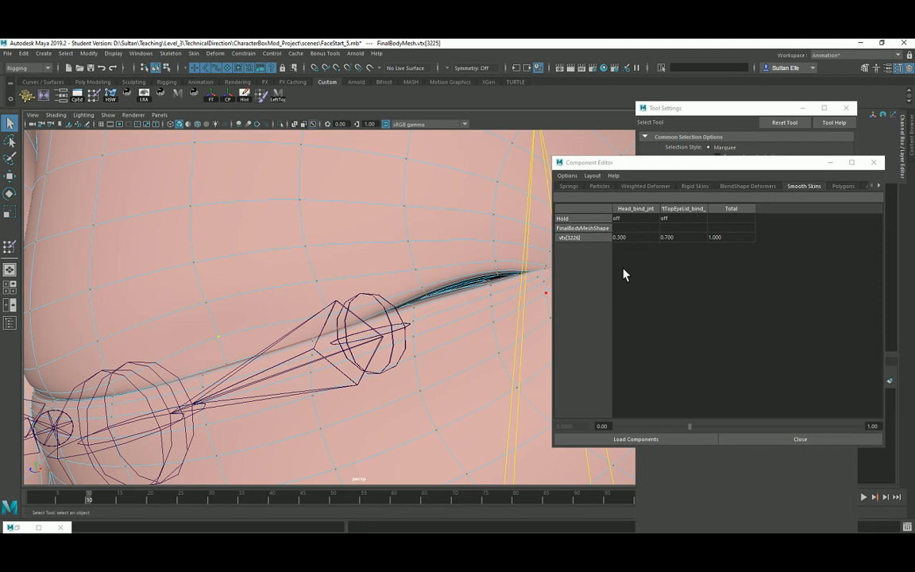
pyautogui.moveTo(93, 515)
pyautogui.mouseDown()
pyautogui.moveTo(55, 511)
pyautogui.moveTo(90, 508)
pyautogui.mouseUp()
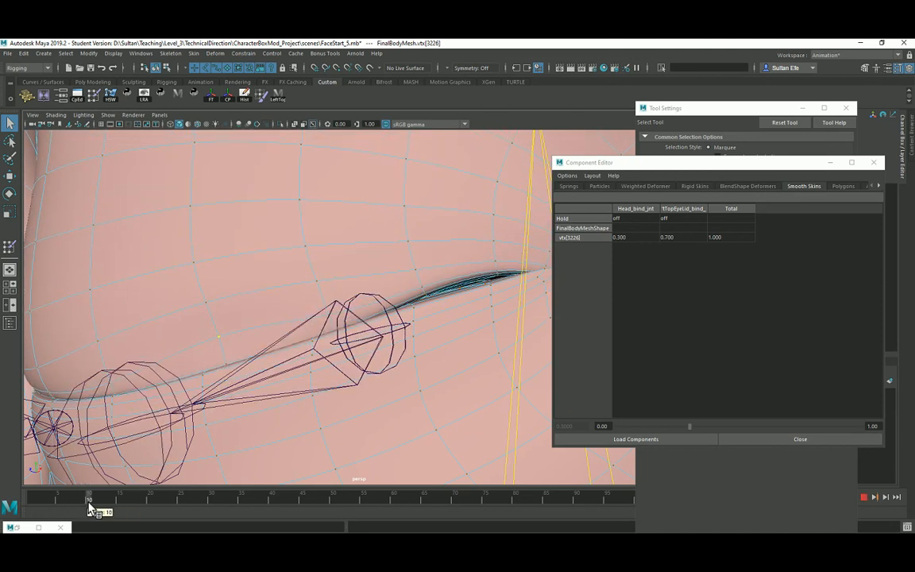
pyautogui.click(639, 238)
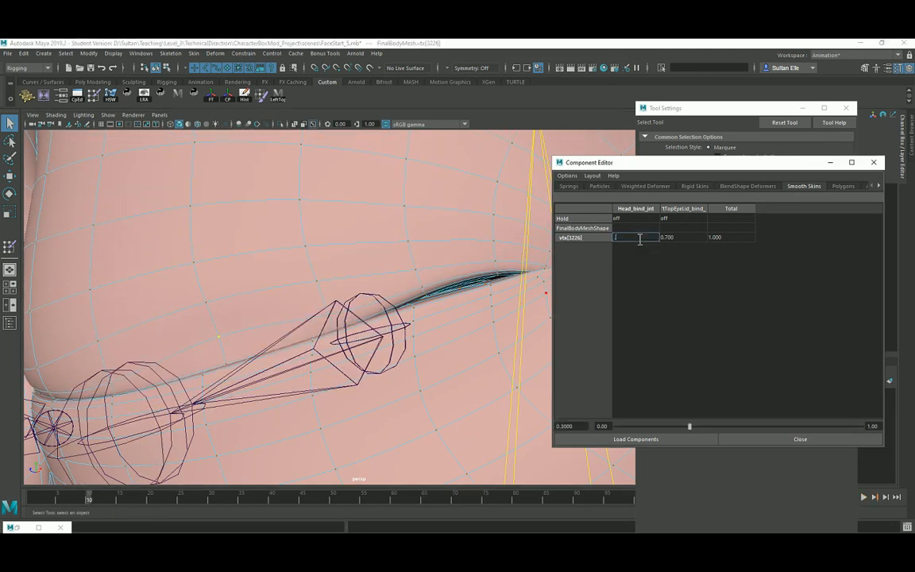
pyautogui.write('0.2')
pyautogui.press('Return')
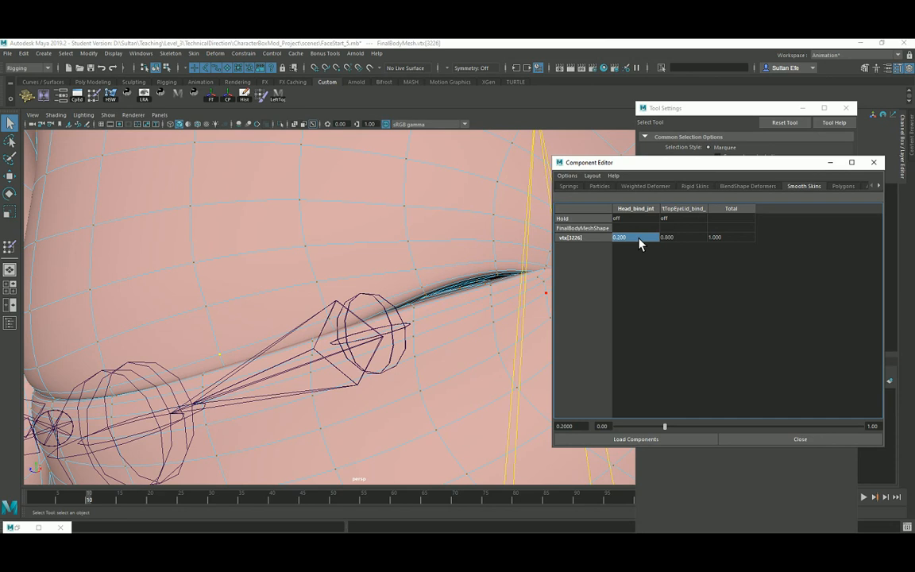
# At frame 6, select the next five-vertex column across the upper lid rim, and set its Head_bind_jnt weights to 0.4 at frame 10.
pyautogui.keyDown('alt'); pyautogui.moveTo(356, 339); pyautogui.dragTo(324, 349); pyautogui.keyUp('alt')
pyautogui.moveTo(88, 499); pyautogui.dragTo(63, 500)
pyautogui.click(283, 325)
pyautogui.keyDown('alt'); pyautogui.moveTo(285, 326); pyautogui.dragTo(328, 350); pyautogui.keyUp('alt')
pyautogui.keyDown('shift'); pyautogui.click(338, 314); pyautogui.keyUp('shift')
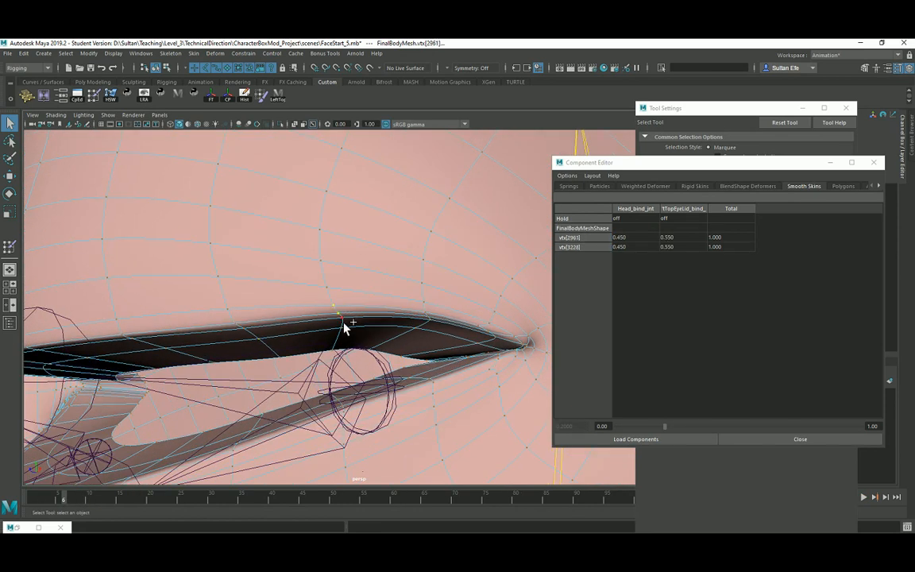
pyautogui.keyDown('shift'); pyautogui.click(342, 319); pyautogui.keyUp('shift')
pyautogui.keyDown('shift'); pyautogui.click(341, 327); pyautogui.keyUp('shift')
pyautogui.keyDown('shift'); pyautogui.click(334, 346); pyautogui.keyUp('shift')
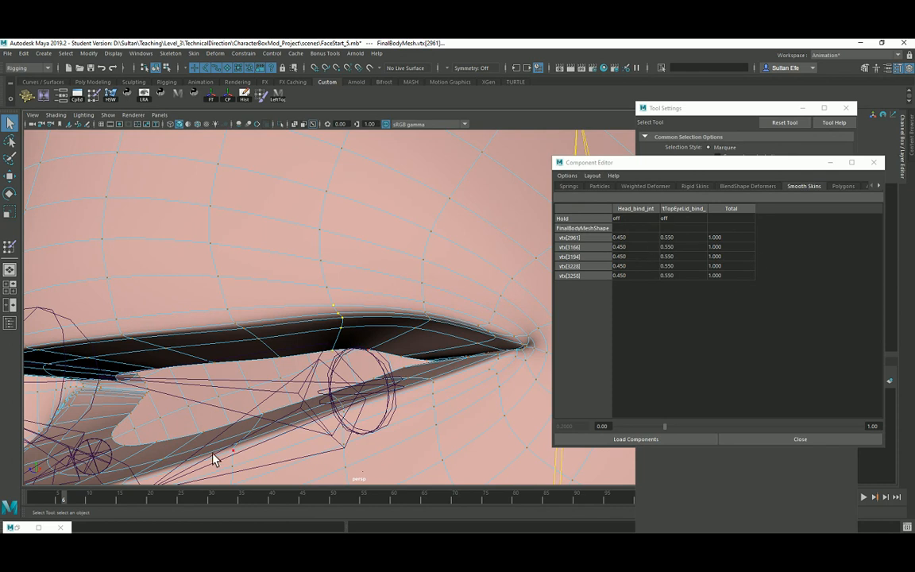
pyautogui.moveTo(123, 502); pyautogui.dragTo(93, 504)
pyautogui.moveTo(624, 237); pyautogui.dragTo(631, 278)
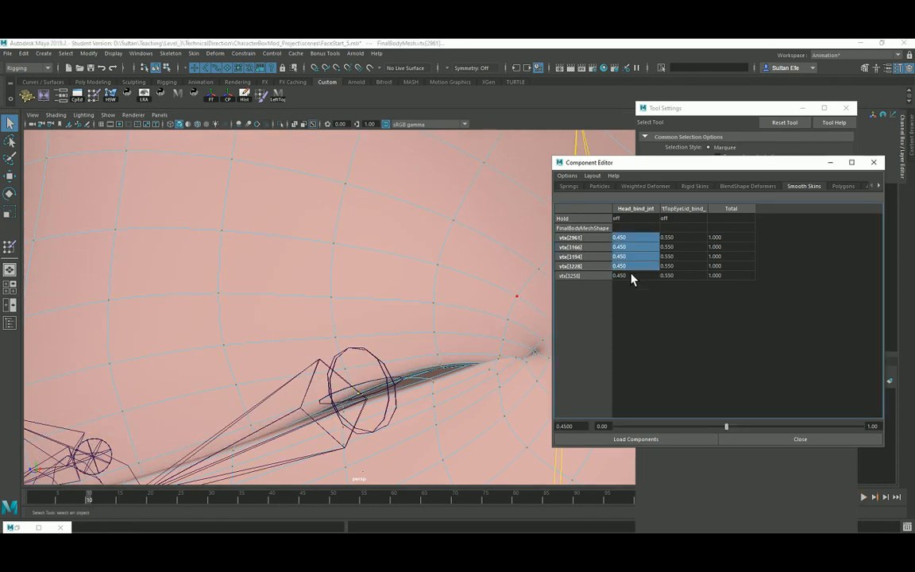
pyautogui.write('.4')
pyautogui.press('Return')
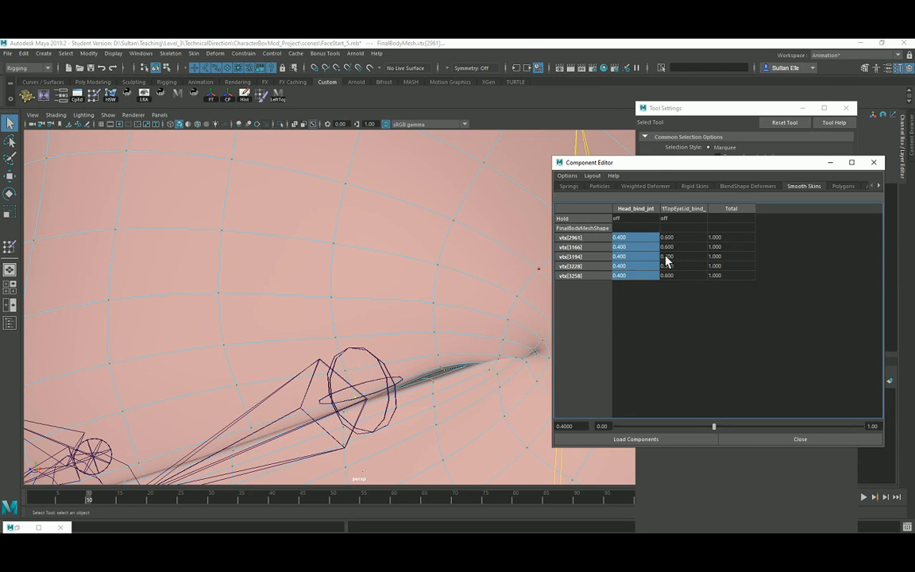
# Adjust the Head_bind_jnt weights of the same five vertices to 0.42.
pyautogui.doubleClick(637, 276)
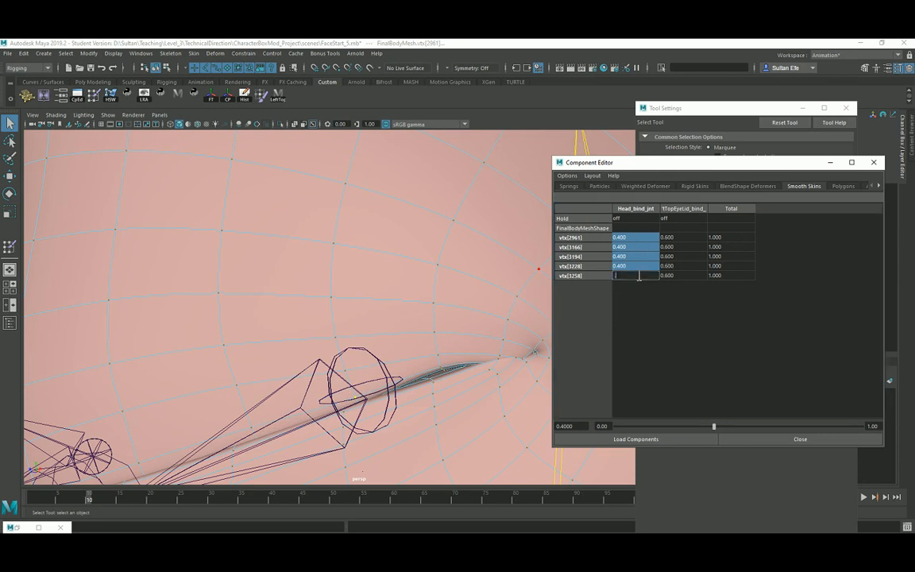
pyautogui.write('.42')
pyautogui.press('Return')
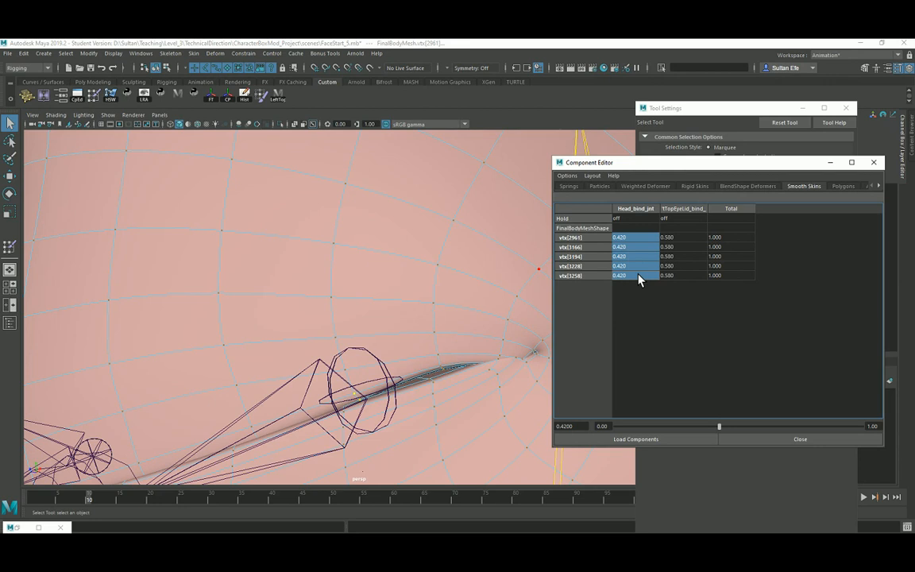
# At frame 1, select the next five-vertex column across the upper lid rim and set its Head_bind_jnt weights to 0.4.
pyautogui.keyDown('alt'); pyautogui.moveTo(508, 318); pyautogui.dragTo(32, 500); pyautogui.keyUp('alt')
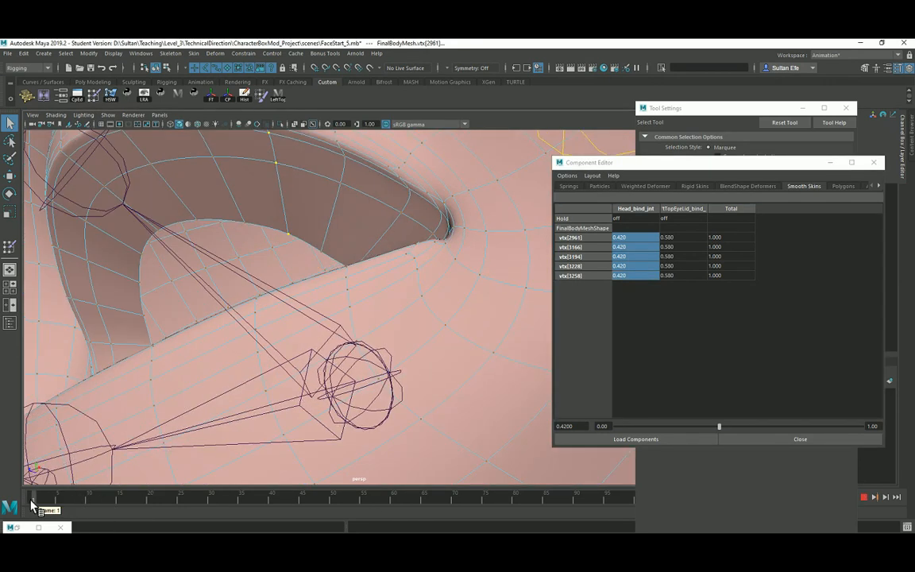
pyautogui.keyDown('alt'); pyautogui.moveTo(249, 338); pyautogui.dragTo(263, 399); pyautogui.keyUp('alt')
pyautogui.click(350, 273)
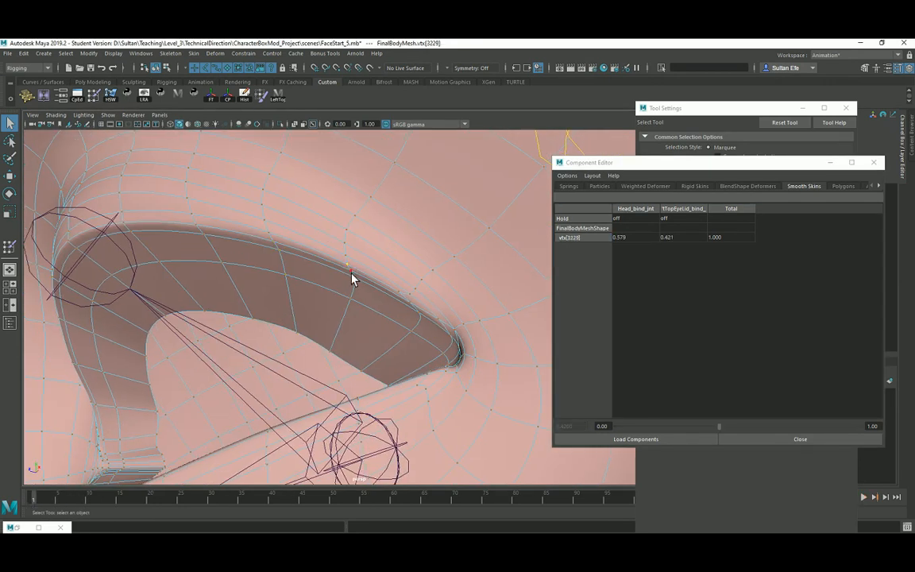
pyautogui.keyDown('shift'); pyautogui.click(350, 337); pyautogui.keyUp('shift')
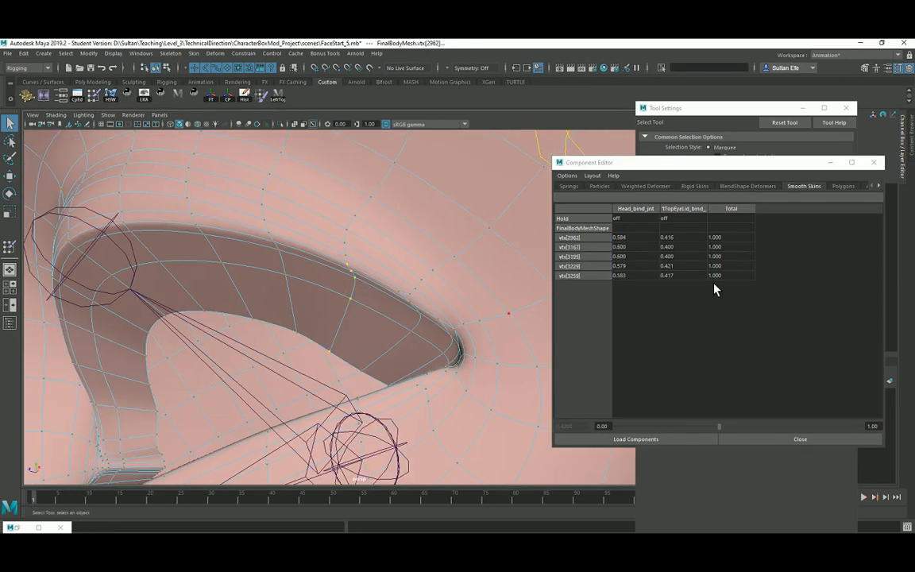
pyautogui.moveTo(615, 240); pyautogui.dragTo(642, 276)
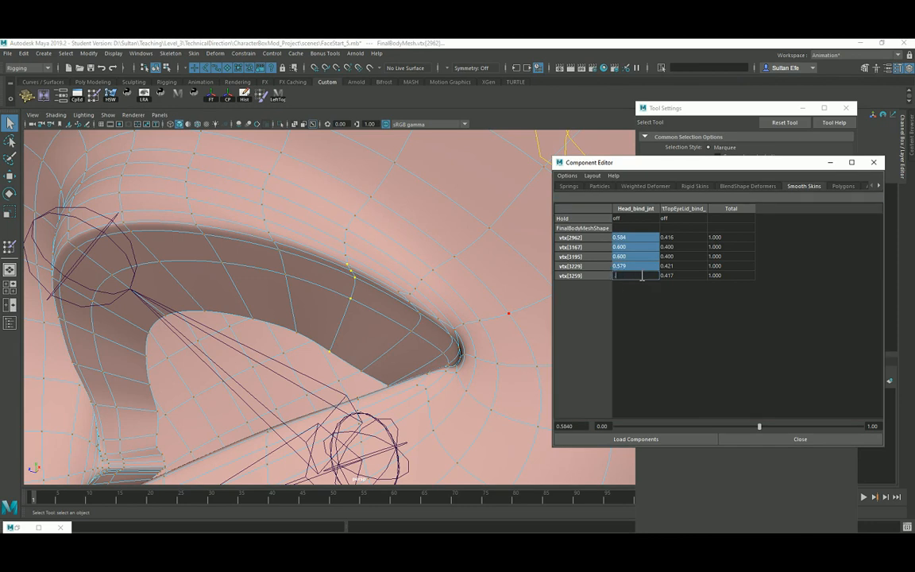
pyautogui.write('0.4')
pyautogui.press('Return')
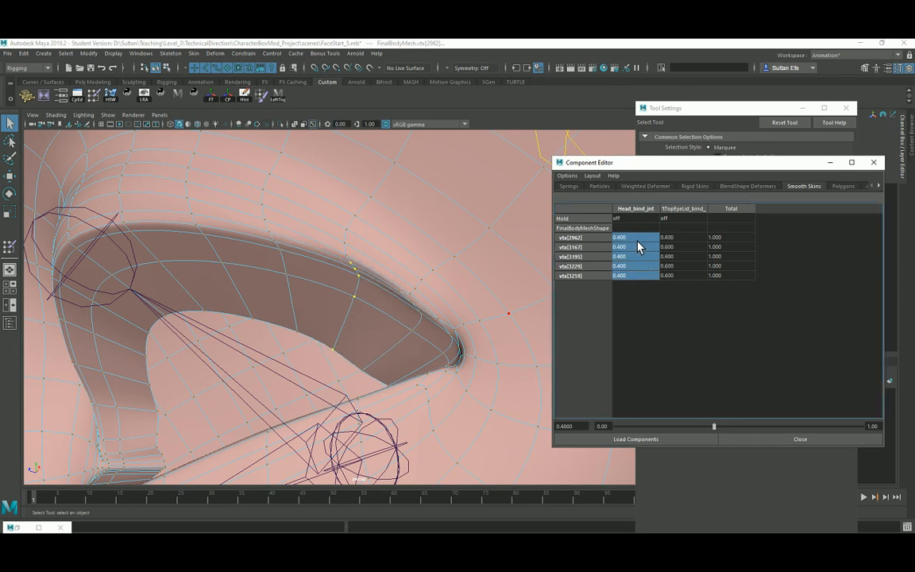
# Check the lid closure around frames 9 and 10, and try Head_bind_jnt weights of 0.6 on the five selected vertices.
pyautogui.click(636, 277)
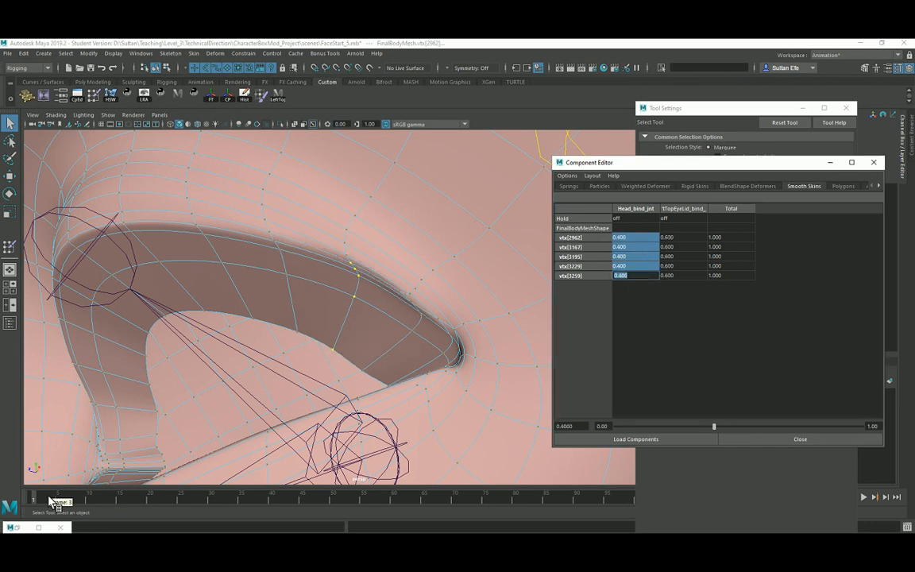
pyautogui.moveTo(56, 498); pyautogui.dragTo(89, 500)
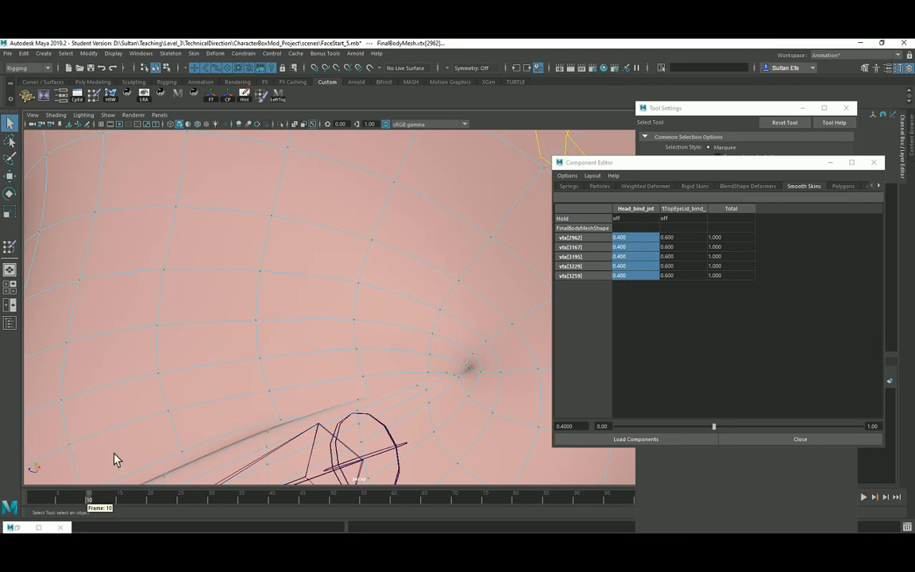
pyautogui.keyDown('alt'); pyautogui.moveTo(218, 401); pyautogui.dragTo(241, 328, button='middle'); pyautogui.keyUp('alt')
pyautogui.moveTo(334, 388)
pyautogui.keyDown('alt'); pyautogui.mouseDown()
pyautogui.moveTo(343, 380)
pyautogui.moveTo(349, 390)
pyautogui.mouseUp(); pyautogui.keyUp('alt')
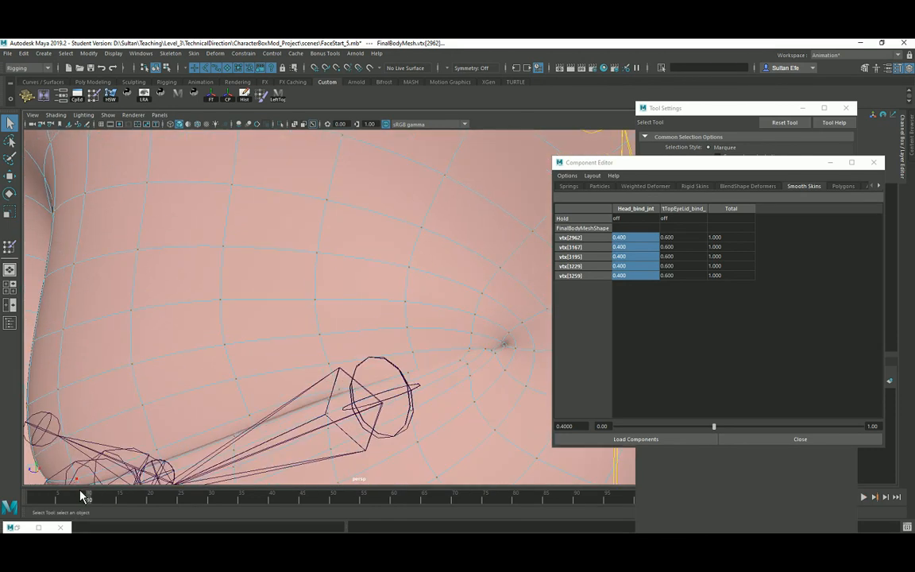
pyautogui.moveTo(81, 500); pyautogui.dragTo(83, 502)
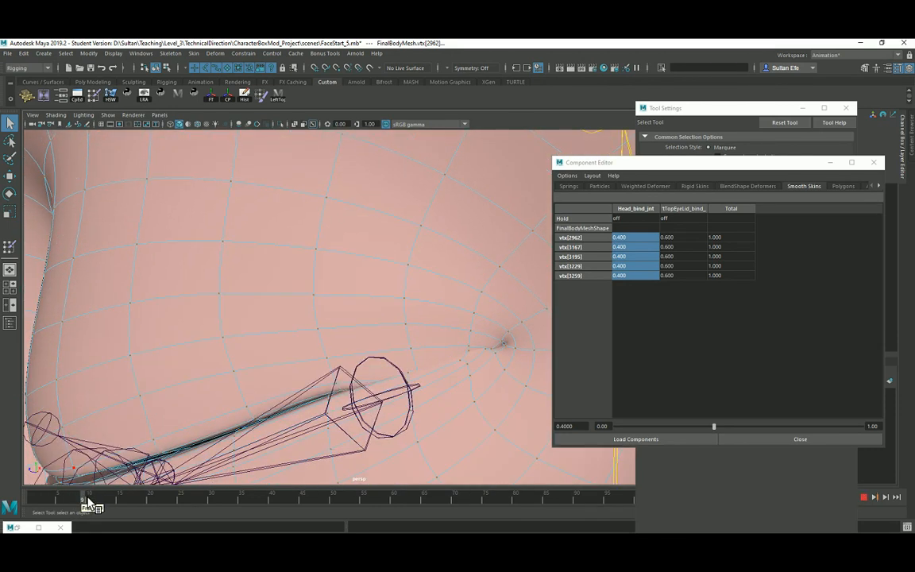
pyautogui.click(89, 500)
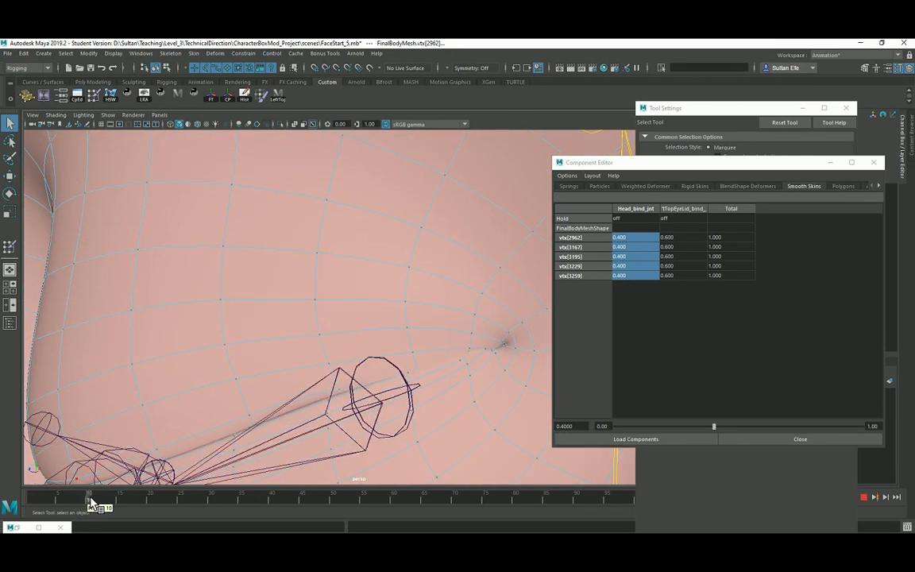
pyautogui.doubleClick(627, 276)
pyautogui.write('0.6')
pyautogui.press('Return')
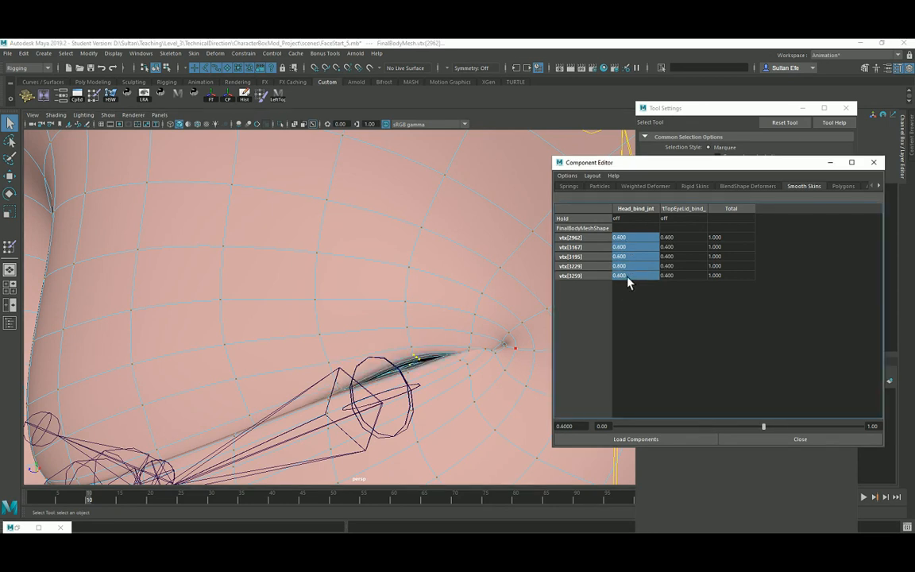
# Try Head_bind_jnt weights of 0.55 and 0.565 on the same five vertices, judging the gap up close.
pyautogui.moveTo(635, 272); pyautogui.dragTo(636, 276)
pyautogui.write('.')
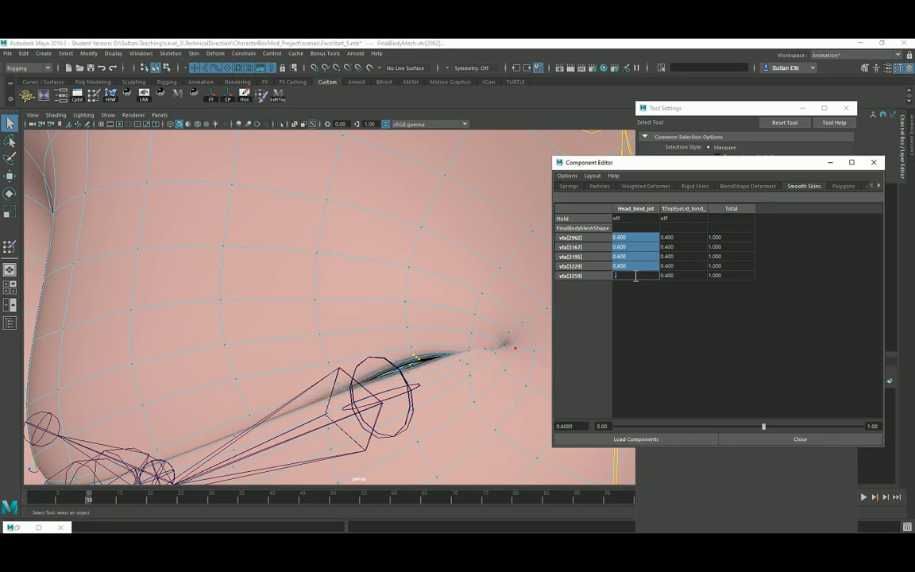
pyautogui.write('55')
pyautogui.press('Return')
pyautogui.moveTo(432, 302)
pyautogui.keyDown('alt'); pyautogui.mouseDown()
pyautogui.moveTo(469, 293)
pyautogui.moveTo(423, 316)
pyautogui.moveTo(415, 258)
pyautogui.moveTo(426, 276)
pyautogui.moveTo(423, 300)
pyautogui.moveTo(430, 295)
pyautogui.mouseUp(); pyautogui.keyUp('alt')
pyautogui.moveTo(629, 238); pyautogui.dragTo(636, 275)
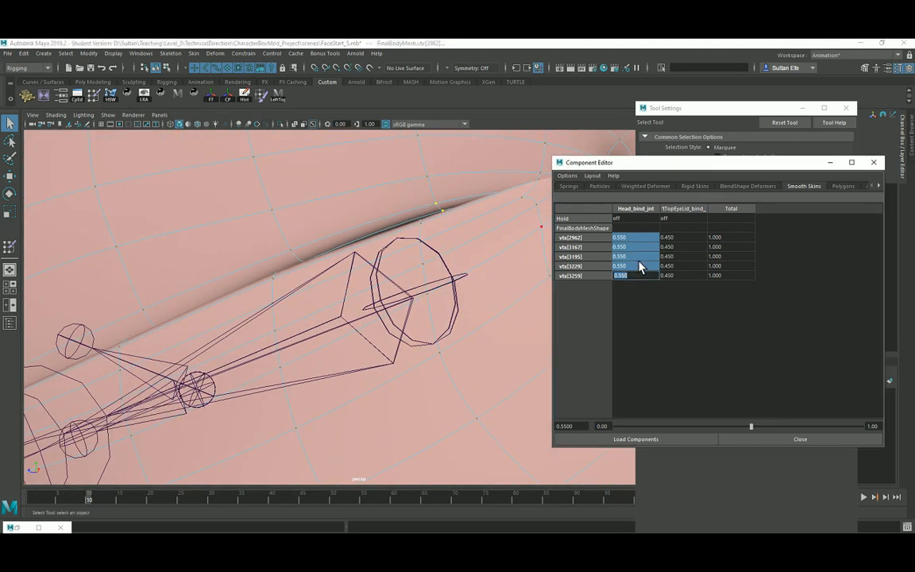
pyautogui.write('.565')
pyautogui.press('Return')
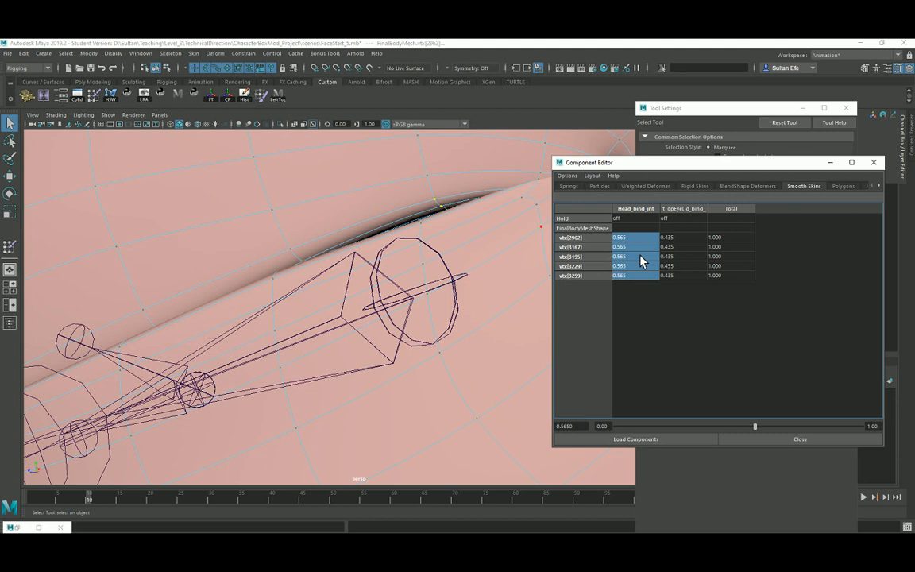
# Set the Head_bind_jnt weights of the five selected vertices to 0.54.
pyautogui.click(631, 245)
pyautogui.moveTo(626, 238); pyautogui.dragTo(628, 274)
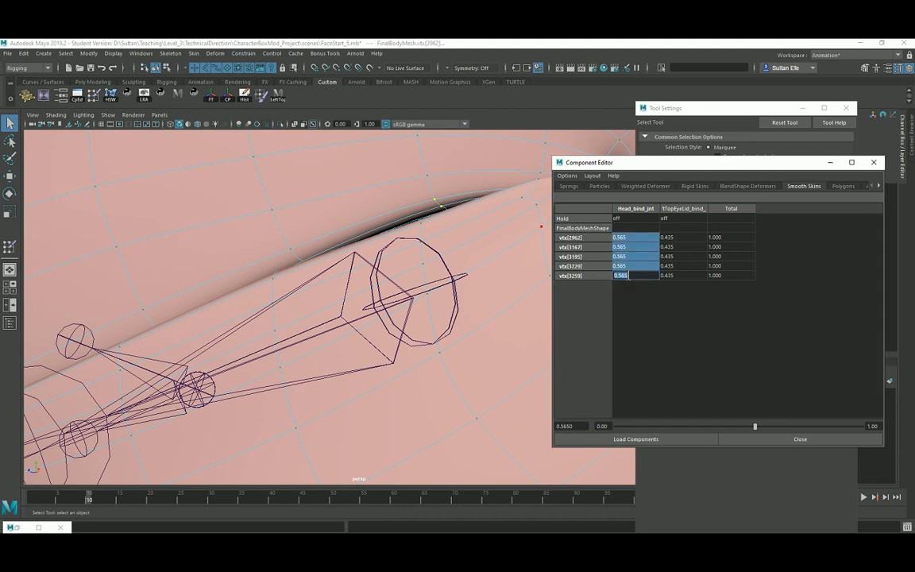
pyautogui.write('.54')
pyautogui.press('Return')
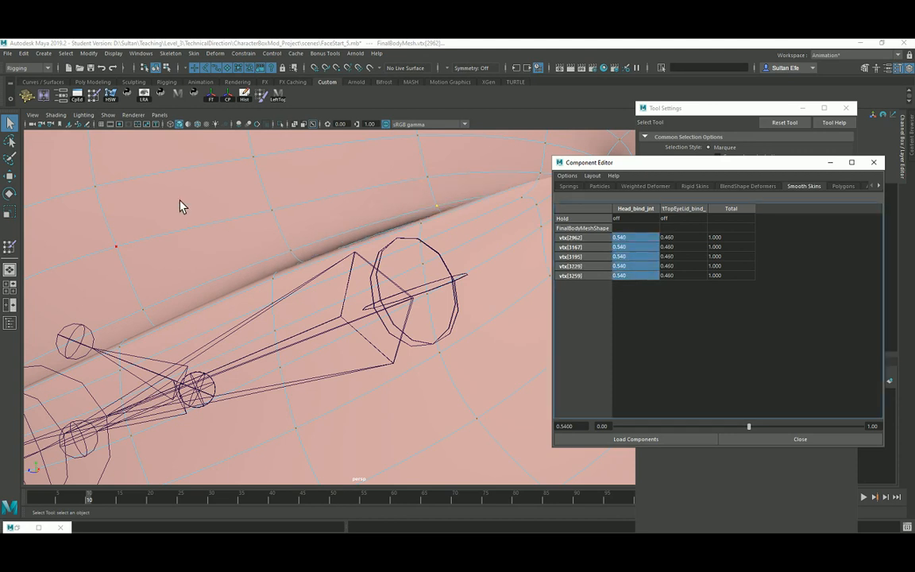
# At frame 2, select the next six-vertex column toward the eye corner, set its Head_bind_jnt weights to 0.7, and check the closure at frame 10.
pyautogui.keyDown('alt'); pyautogui.moveTo(182, 205); pyautogui.dragTo(276, 265); pyautogui.keyUp('alt')
pyautogui.moveTo(87, 502); pyautogui.dragTo(39, 504)
pyautogui.keyDown('alt'); pyautogui.moveTo(271, 264); pyautogui.dragTo(250, 274); pyautogui.keyUp('alt')
pyautogui.keyDown('alt'); pyautogui.moveTo(249, 274); pyautogui.dragTo(347, 303, button='right'); pyautogui.keyUp('alt')
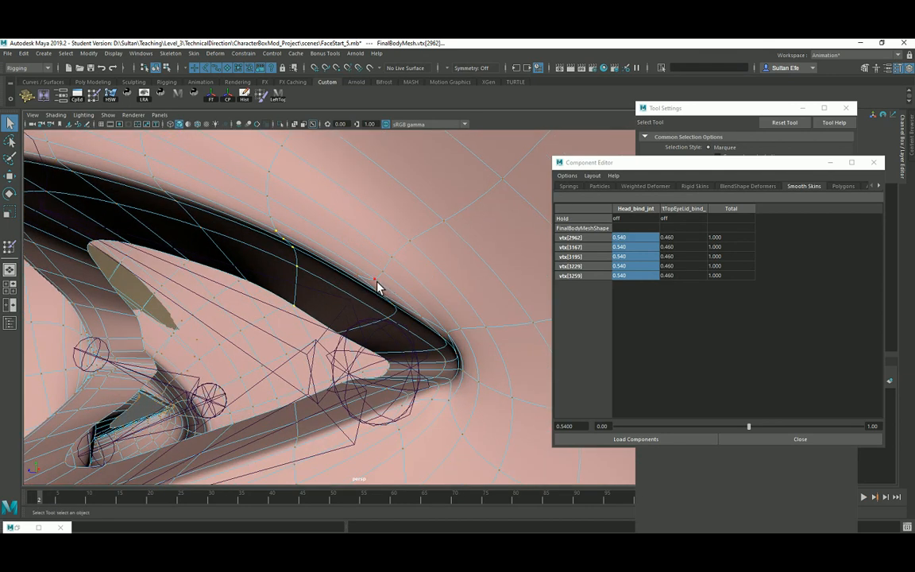
pyautogui.moveTo(378, 287); pyautogui.dragTo(359, 279)
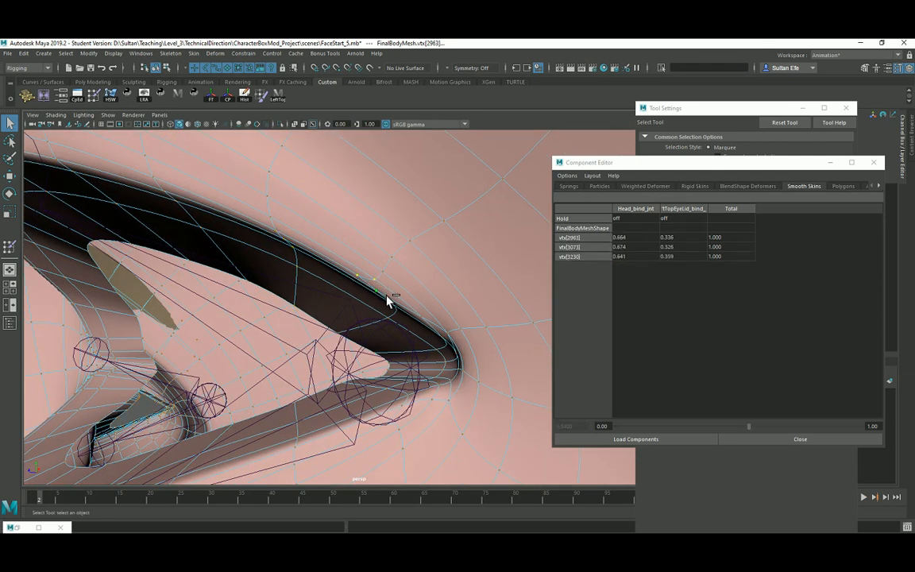
pyautogui.keyDown('ctrl'); pyautogui.click(387, 296); pyautogui.keyUp('ctrl')
pyautogui.keyDown('shift'); pyautogui.click(397, 304); pyautogui.keyUp('shift')
pyautogui.keyDown('shift'); pyautogui.click(379, 292); pyautogui.keyUp('shift')
pyautogui.keyDown('shift'); pyautogui.click(388, 322); pyautogui.keyUp('shift')
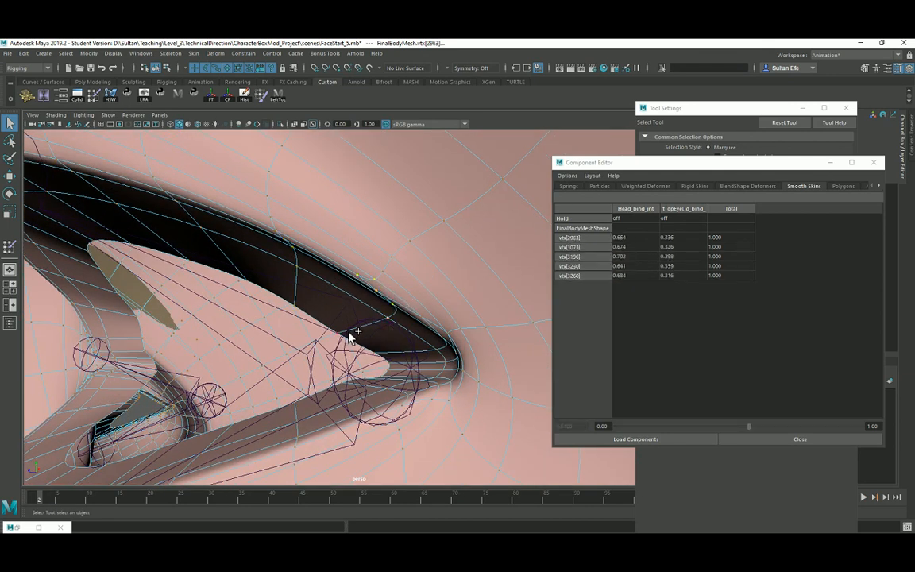
pyautogui.keyDown('shift'); pyautogui.click(349, 333); pyautogui.keyUp('shift')
pyautogui.moveTo(628, 237); pyautogui.dragTo(632, 288)
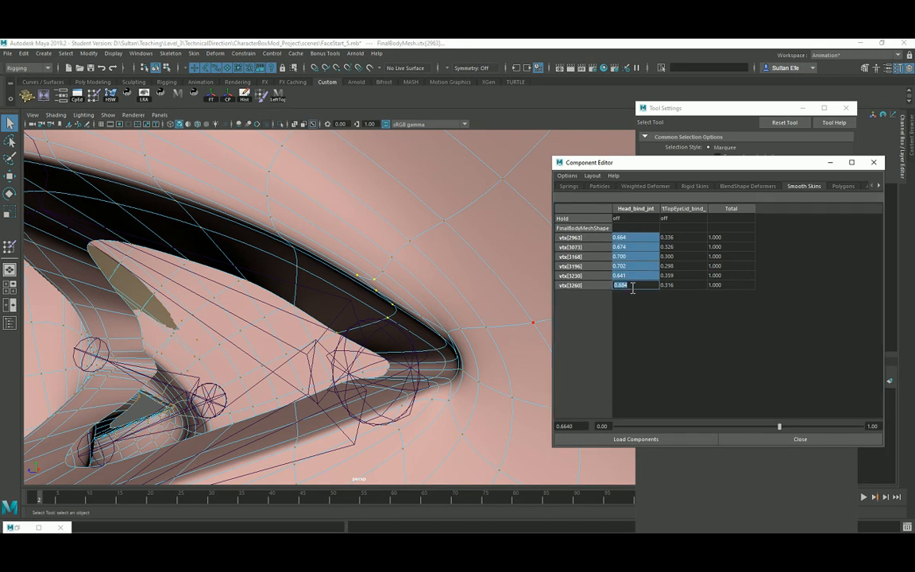
pyautogui.write('0.7')
pyautogui.press('Return')
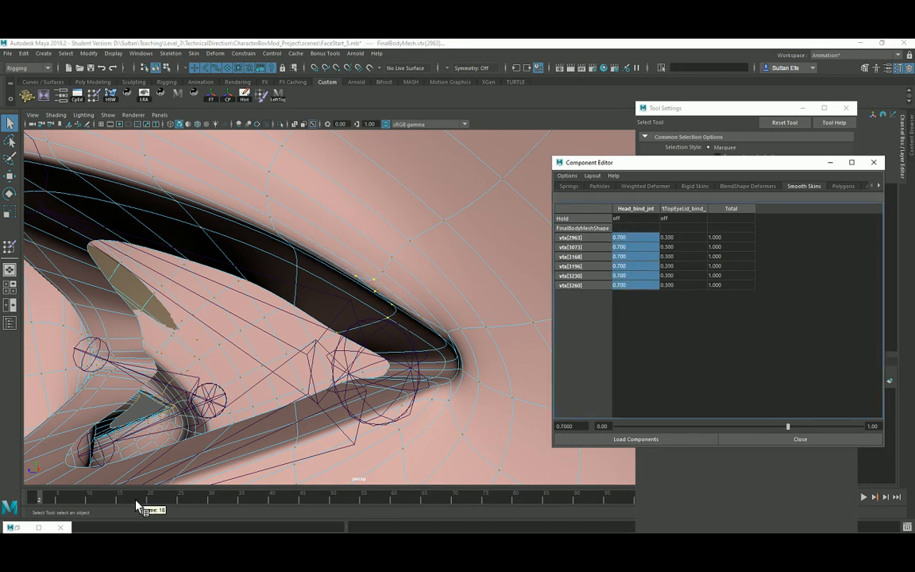
pyautogui.moveTo(137, 502); pyautogui.dragTo(89, 503)
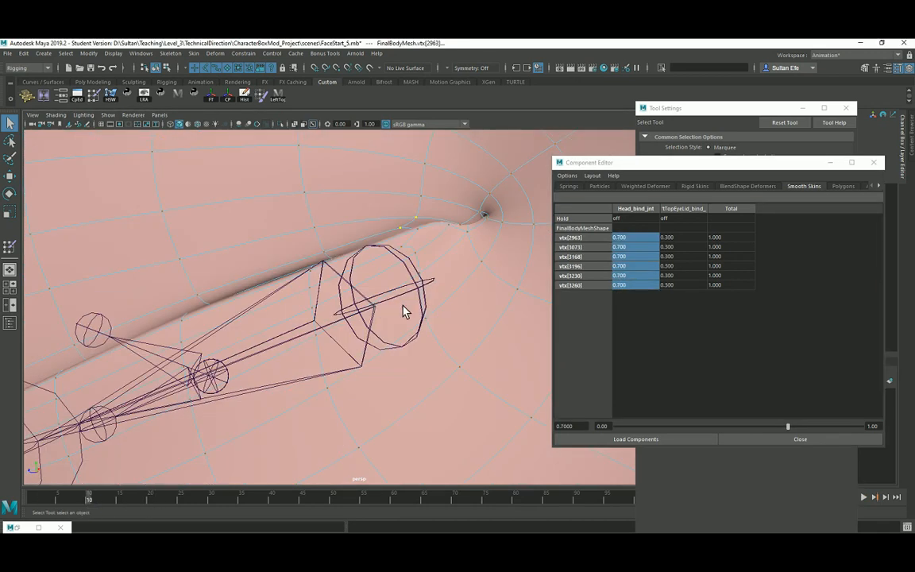
pyautogui.keyDown('alt'); pyautogui.moveTo(403, 311); pyautogui.dragTo(373, 324); pyautogui.keyUp('alt')
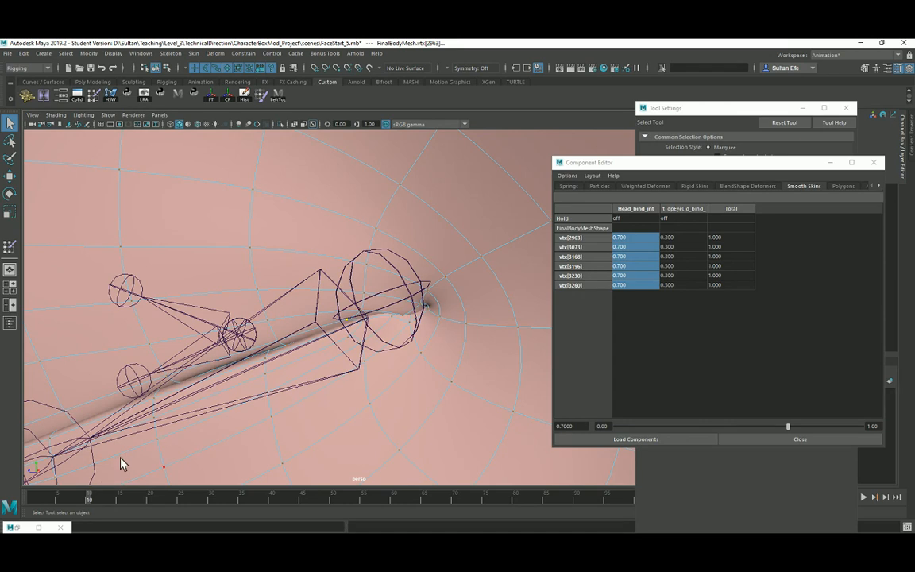
# Return to frame 1, activate the Paint Selection Tool in vertex component mode, and clear the current vertex selection.
pyautogui.moveTo(85, 501); pyautogui.dragTo(31, 501)
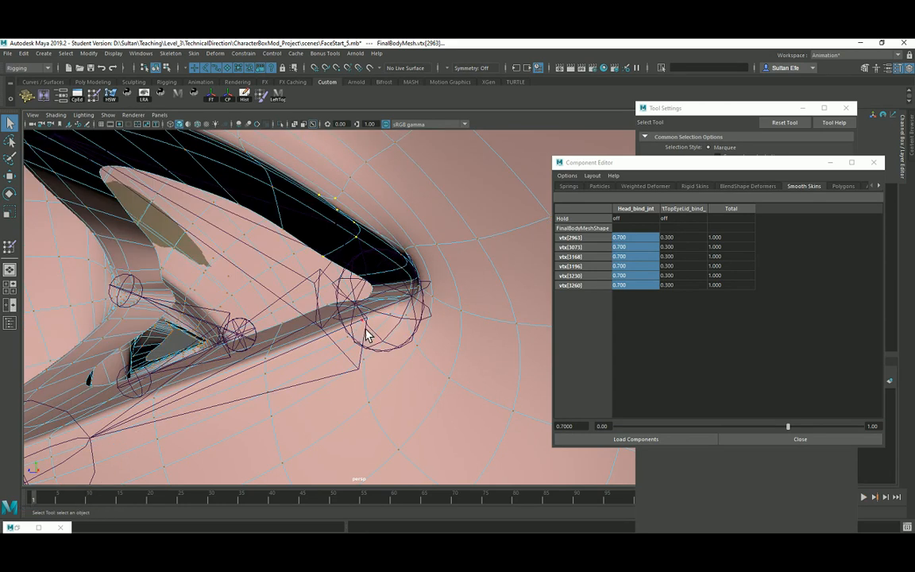
pyautogui.keyDown('alt'); pyautogui.moveTo(367, 335); pyautogui.dragTo(412, 272); pyautogui.keyUp('alt')
pyautogui.click(10, 141)
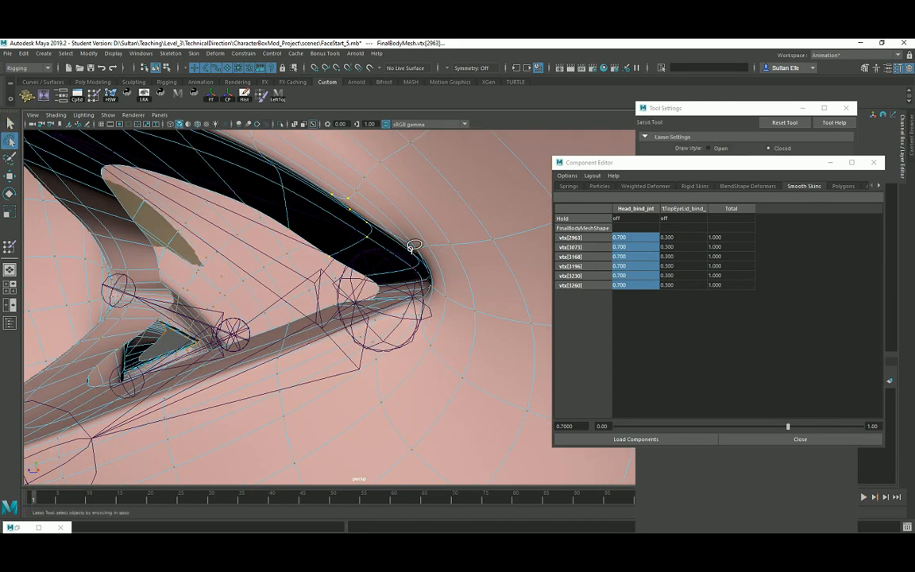
pyautogui.click(11, 124)
pyautogui.press('F8')
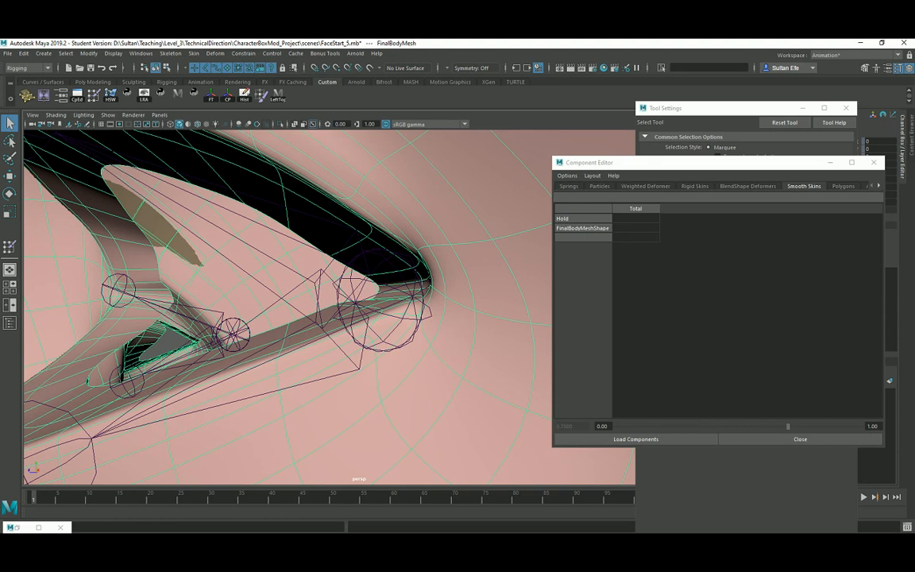
pyautogui.click(10, 158)
pyautogui.press('F8')
pyautogui.keyDown('alt'); pyautogui.moveTo(484, 254); pyautogui.dragTo(415, 250); pyautogui.keyUp('alt')
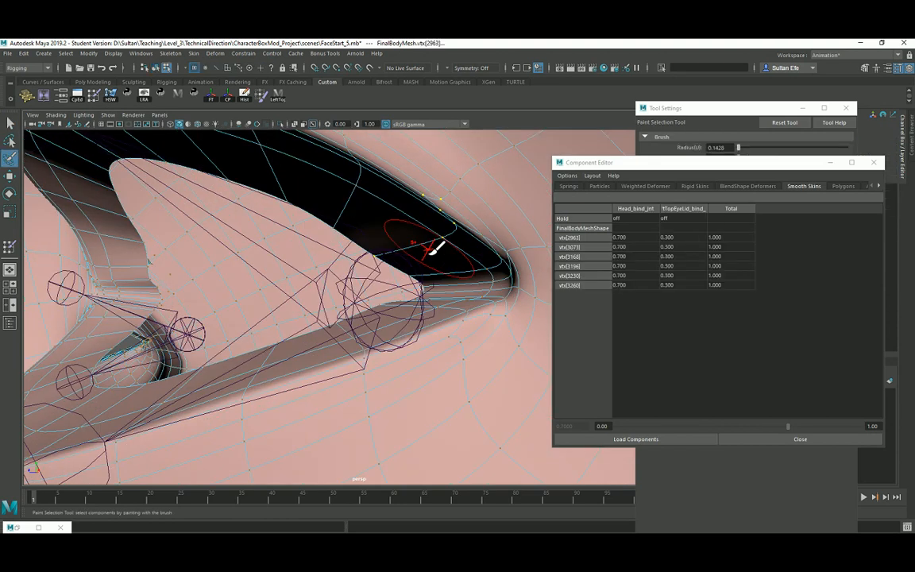
pyautogui.keyDown('ctrl'); pyautogui.moveTo(455, 210); pyautogui.dragTo(343, 271); pyautogui.keyUp('ctrl')
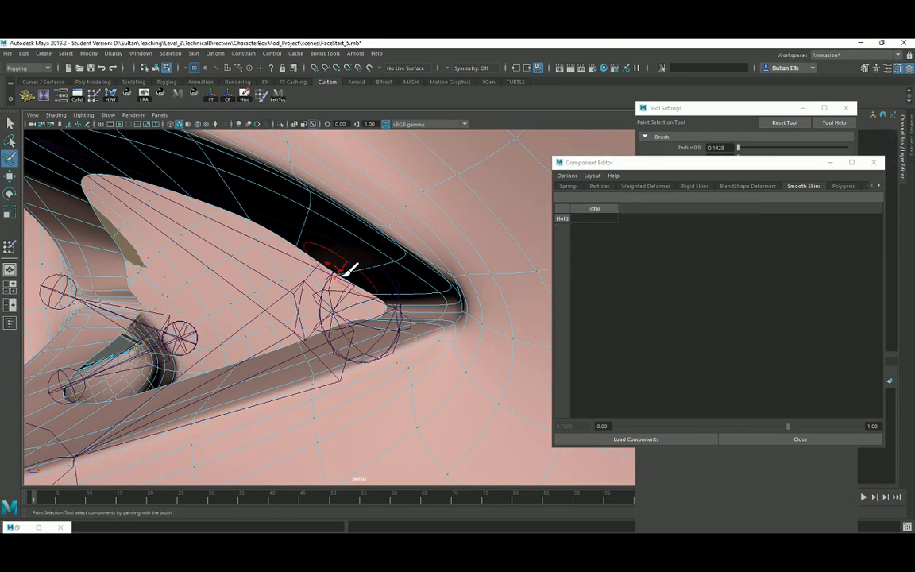
# With a brush radius of 0.0894, paint-select the seven upper lid vertices at the eye corner and set their Head_bind_jnt weights to 0.8.
pyautogui.press('b')
pyautogui.moveTo(417, 257); pyautogui.dragTo(390, 257)
pyautogui.moveTo(459, 267)
pyautogui.mouseDown()
pyautogui.moveTo(466, 286)
pyautogui.moveTo(453, 286)
pyautogui.moveTo(460, 272)
pyautogui.moveTo(413, 290)
pyautogui.mouseUp()
pyautogui.hotkey('ctrl', 'z')
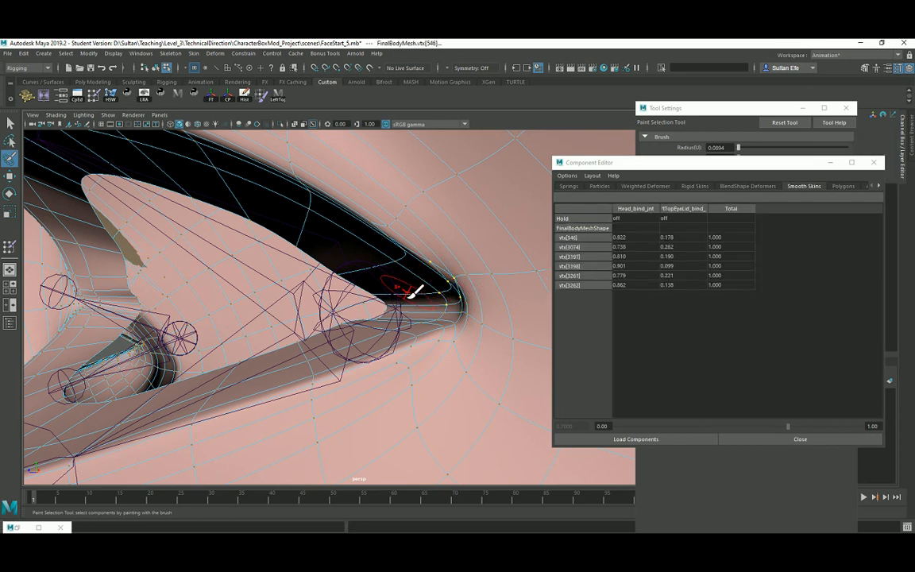
pyautogui.click(376, 299)
pyautogui.scroll(-1, 408, 302)
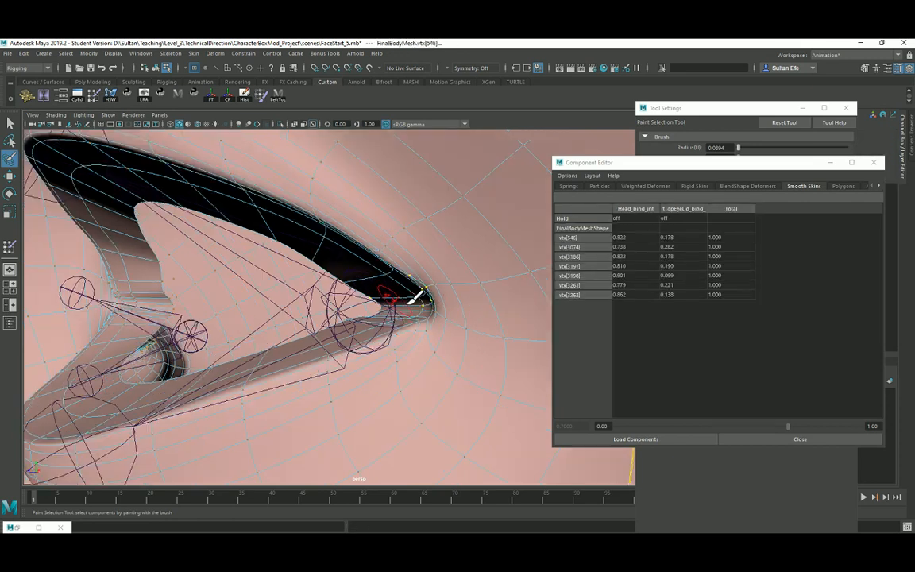
pyautogui.moveTo(627, 240); pyautogui.dragTo(636, 304)
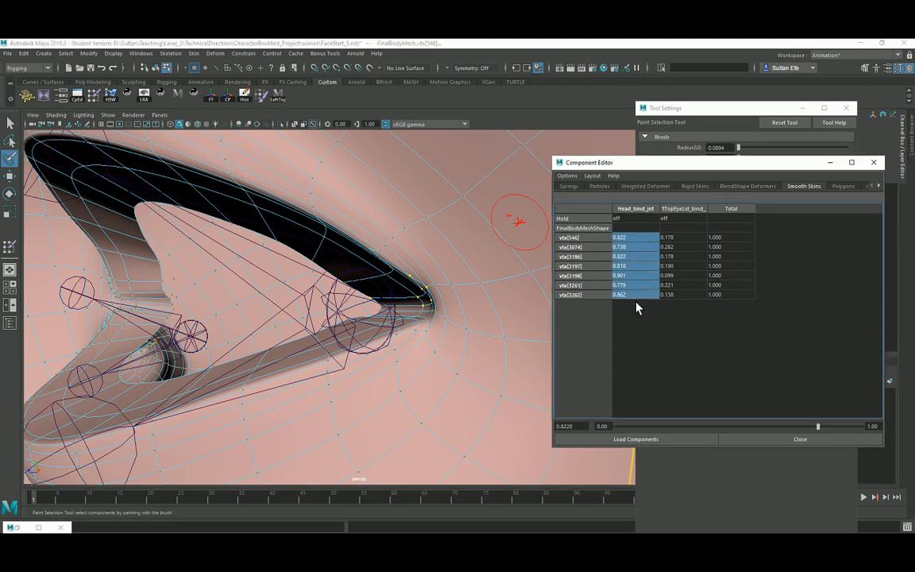
pyautogui.write('0.8')
pyautogui.press('Return')
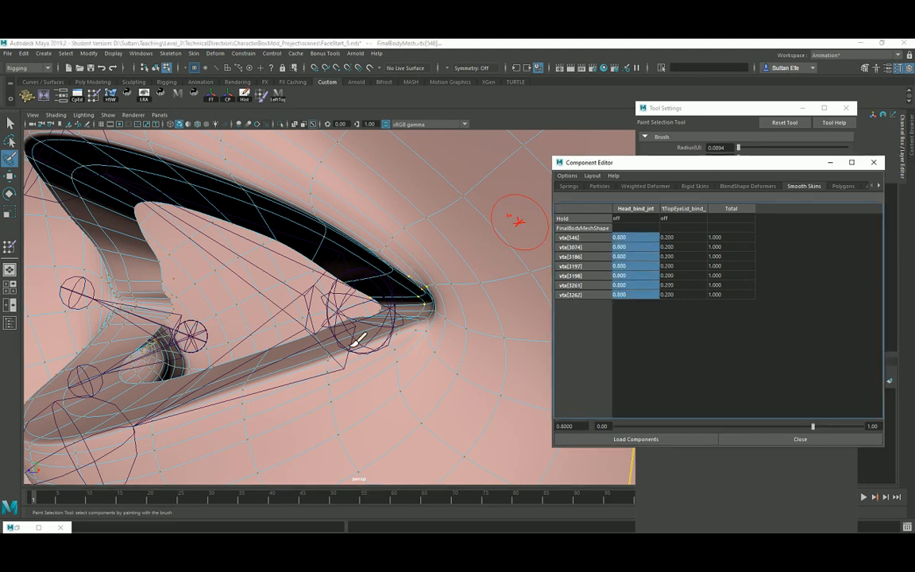
# At frame 10, examine the whole closed lid line from the front and below for gaps, and return to the Select Tool.
pyautogui.click(91, 499)
pyautogui.keyDown('alt'); pyautogui.moveTo(386, 344); pyautogui.dragTo(364, 329); pyautogui.keyUp('alt')
pyautogui.keyDown('alt'); pyautogui.moveTo(419, 346); pyautogui.dragTo(278, 380, button='right'); pyautogui.keyUp('alt')
pyautogui.keyDown('alt'); pyautogui.moveTo(393, 372); pyautogui.dragTo(402, 370); pyautogui.keyUp('alt')
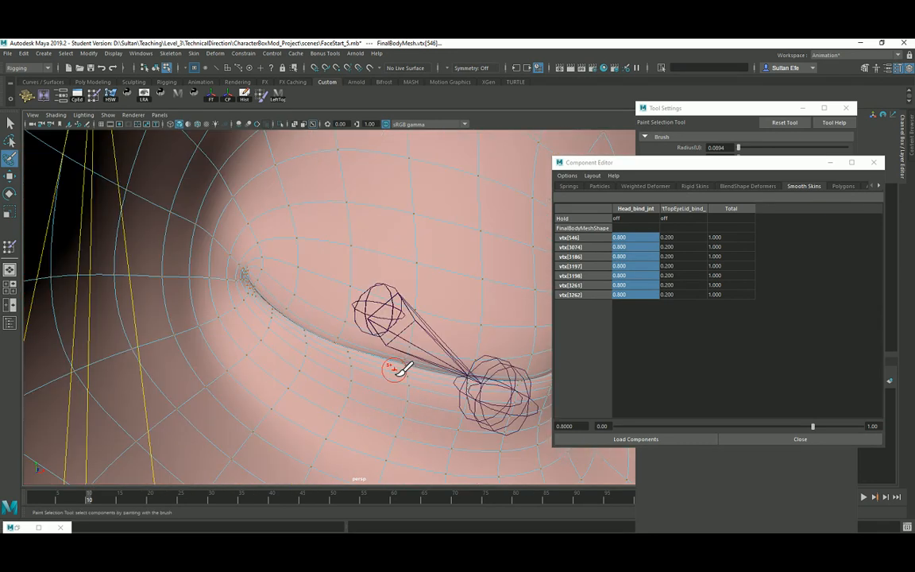
pyautogui.keyDown('alt'); pyautogui.moveTo(325, 375); pyautogui.dragTo(386, 375); pyautogui.keyUp('alt')
pyautogui.keyDown('alt'); pyautogui.moveTo(301, 383); pyautogui.dragTo(348, 384); pyautogui.keyUp('alt')
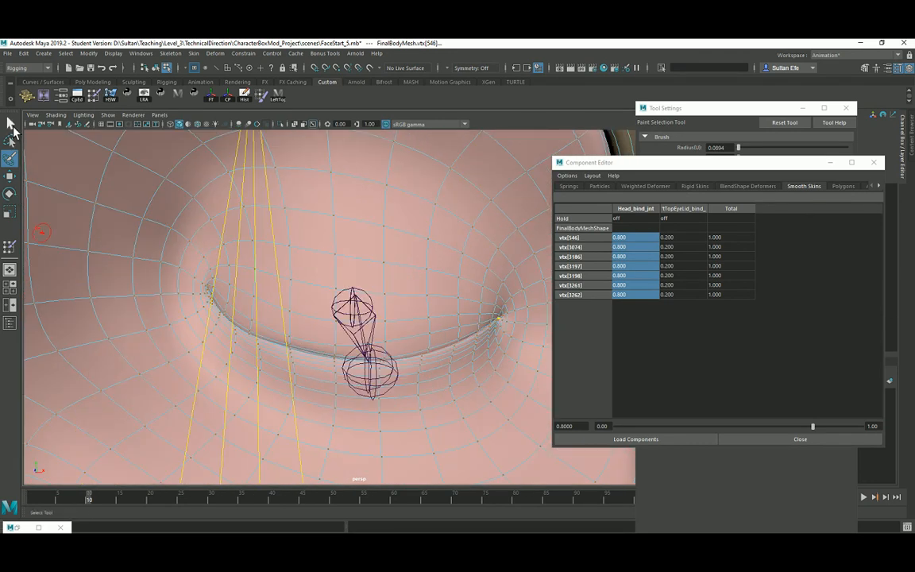
pyautogui.click(11, 124)
pyautogui.scroll(-2, 331, 306)
pyautogui.keyDown('alt'); pyautogui.moveTo(330, 291); pyautogui.dragTo(329, 260); pyautogui.keyUp('alt')
pyautogui.scroll(2, 315, 265)
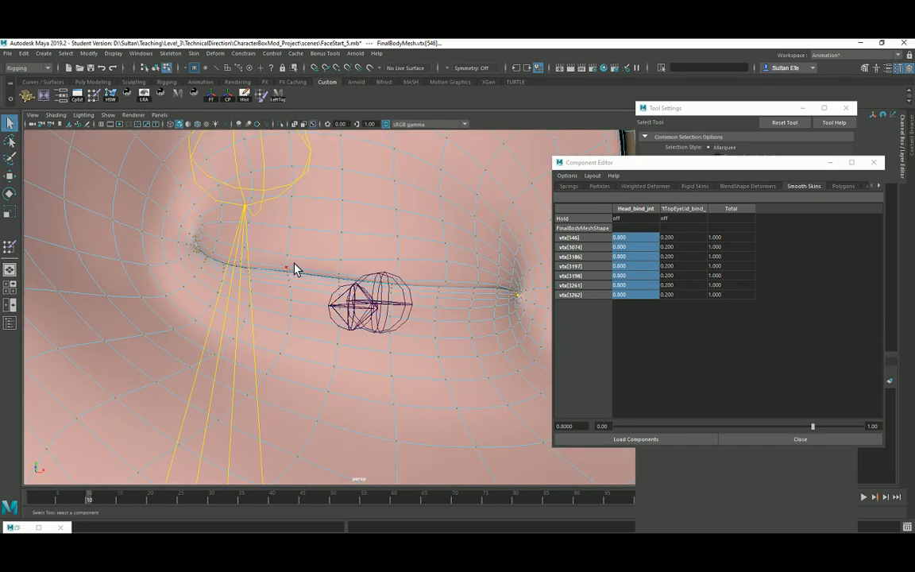
# Clear the corner vertex selection, return to object mode, and inspect the closed lid line along the eye corner at frame 10.
pyautogui.click(293, 254)
pyautogui.press('F8')
pyautogui.keyDown('alt'); pyautogui.moveTo(336, 256); pyautogui.dragTo(324, 280); pyautogui.keyUp('alt')
pyautogui.scroll(2, 343, 342)
pyautogui.scroll(1, 324, 279)
pyautogui.keyDown('alt'); pyautogui.moveTo(324, 279); pyautogui.dragTo(338, 356, button='middle'); pyautogui.keyUp('alt')
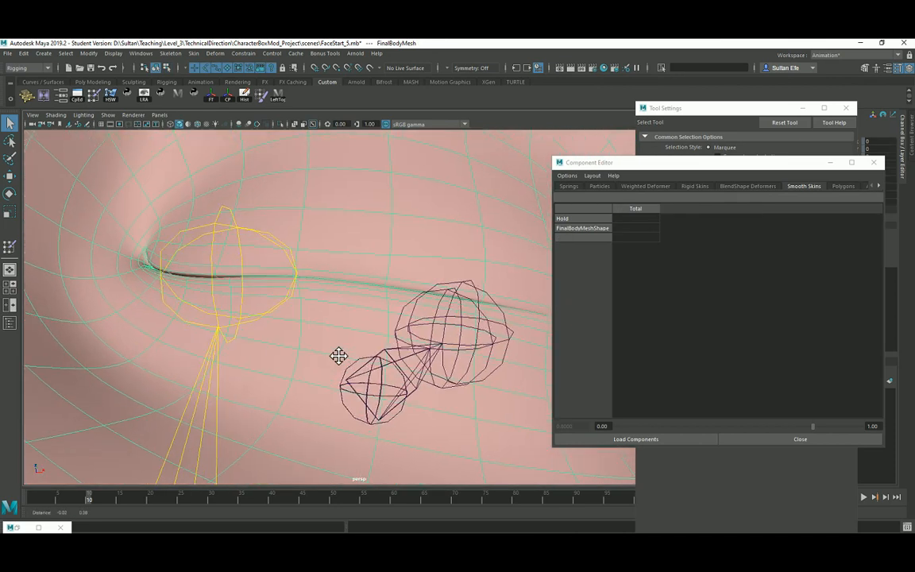
pyautogui.keyDown('alt'); pyautogui.moveTo(339, 356); pyautogui.dragTo(311, 306); pyautogui.keyUp('alt')
pyautogui.moveTo(218, 263); pyautogui.dragTo(210, 269)
pyautogui.click(215, 271)
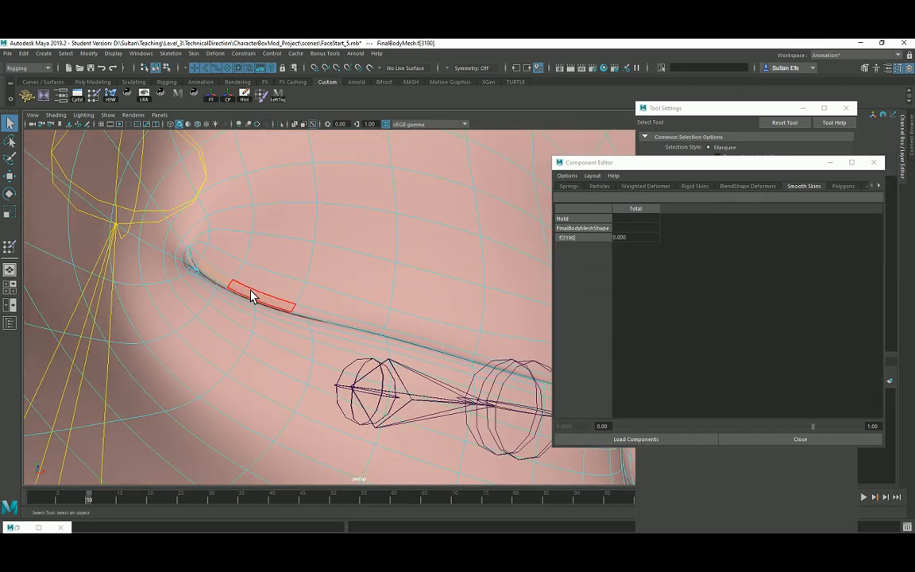
pyautogui.keyDown('shift'); pyautogui.click(251, 292); pyautogui.keyUp('shift')
pyautogui.keyDown('alt'); pyautogui.moveTo(389, 331); pyautogui.dragTo(324, 323); pyautogui.keyUp('alt')
pyautogui.keyDown('shift'); pyautogui.click(324, 323); pyautogui.keyUp('shift')
pyautogui.keyDown('shift'); pyautogui.click(384, 337); pyautogui.keyUp('shift')
pyautogui.keyDown('alt'); pyautogui.moveTo(429, 353); pyautogui.dragTo(490, 352); pyautogui.keyUp('alt')
pyautogui.keyDown('shift'); pyautogui.click(333, 355); pyautogui.keyUp('shift')
pyautogui.keyDown('shift'); pyautogui.click(367, 366); pyautogui.keyUp('shift')
pyautogui.keyDown('shift'); pyautogui.click(429, 356); pyautogui.keyUp('shift')
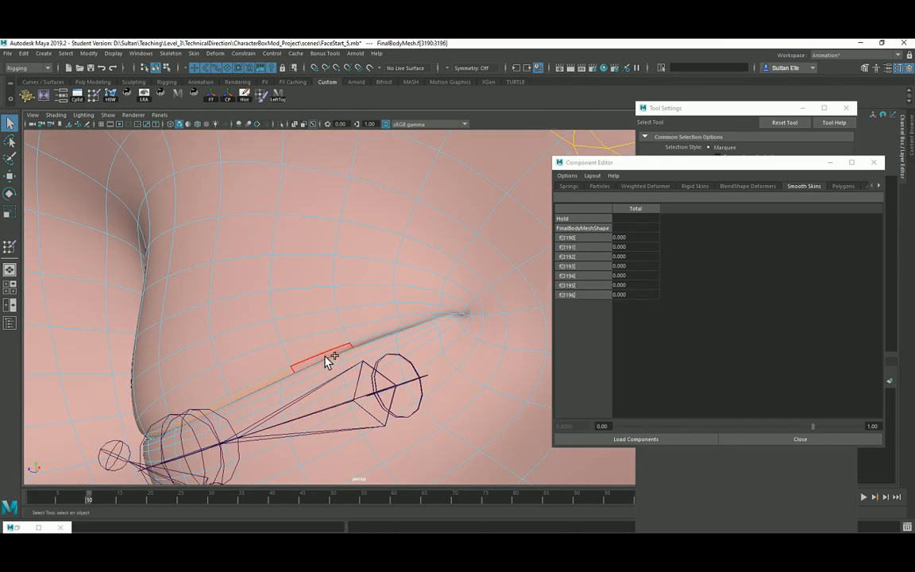
pyautogui.keyDown('shift'); pyautogui.click(326, 355); pyautogui.keyUp('shift')
pyautogui.keyDown('shift'); pyautogui.click(368, 341); pyautogui.keyUp('shift')
pyautogui.moveTo(346, 358)
pyautogui.keyDown('alt'); pyautogui.mouseDown()
pyautogui.moveTo(321, 357)
pyautogui.moveTo(337, 361)
pyautogui.moveTo(333, 351)
pyautogui.mouseUp(); pyautogui.keyUp('alt')
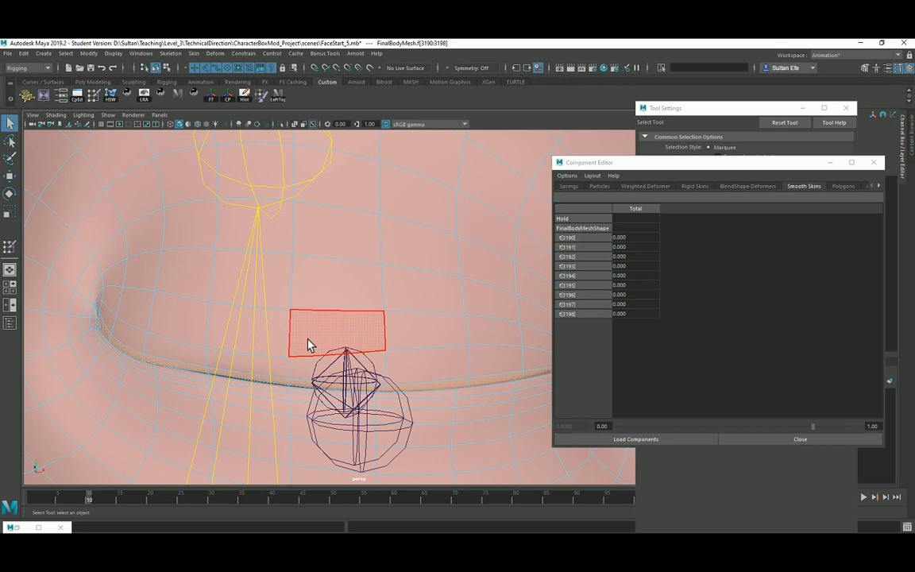
pyautogui.press('F9')
pyautogui.moveTo(312, 341); pyautogui.dragTo(331, 327, button='right')
pyautogui.moveTo(332, 334)
pyautogui.keyDown('alt'); pyautogui.mouseDown()
pyautogui.moveTo(306, 336)
pyautogui.moveTo(317, 338)
pyautogui.mouseUp(); pyautogui.keyUp('alt')
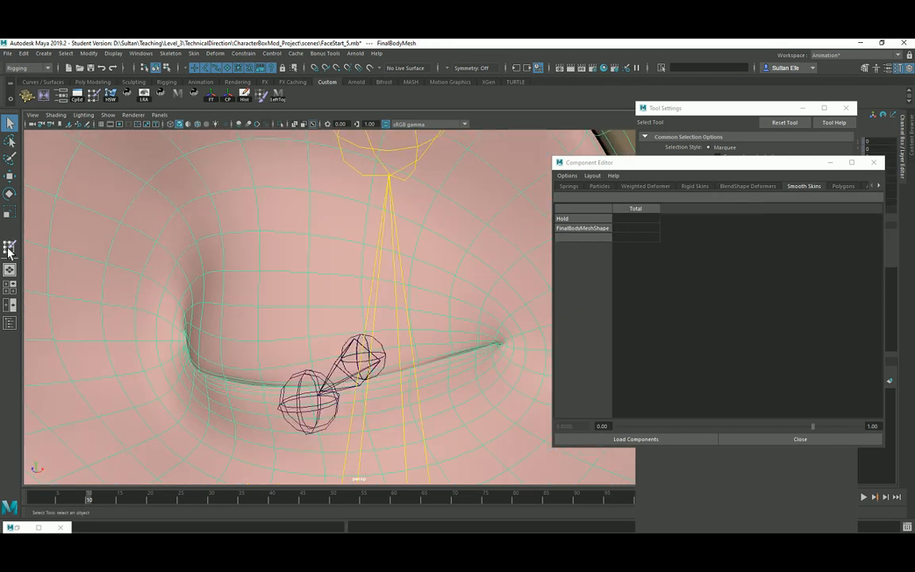
# Activate the Paint Skin Weights Tool, set the paint operation to Smooth, and smooth the weights on the closed upper lid.
pyautogui.click(10, 248)
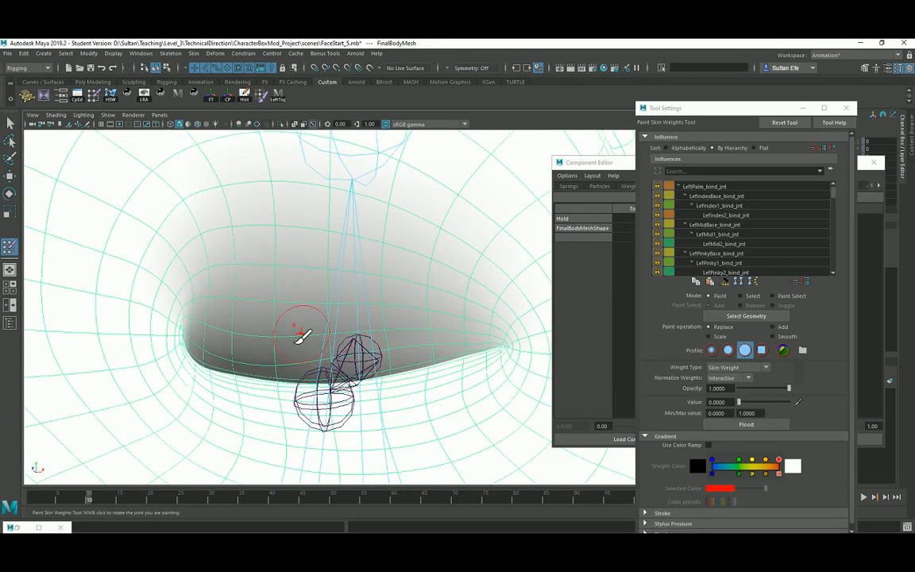
pyautogui.hotkey('ctrl', 'z')
pyautogui.click(772, 336)
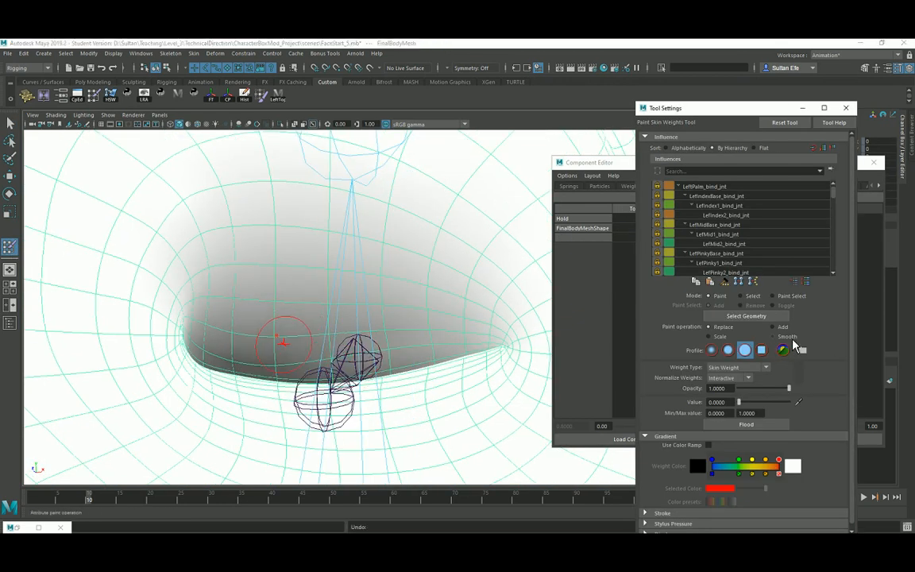
pyautogui.moveTo(263, 341)
pyautogui.mouseDown()
pyautogui.moveTo(289, 343)
pyautogui.moveTo(258, 356)
pyautogui.moveTo(238, 345)
pyautogui.mouseUp()
pyautogui.keyDown('alt'); pyautogui.moveTo(311, 332); pyautogui.dragTo(266, 326); pyautogui.keyUp('alt')
pyautogui.keyDown('alt'); pyautogui.moveTo(326, 310); pyautogui.dragTo(306, 308); pyautogui.keyUp('alt')
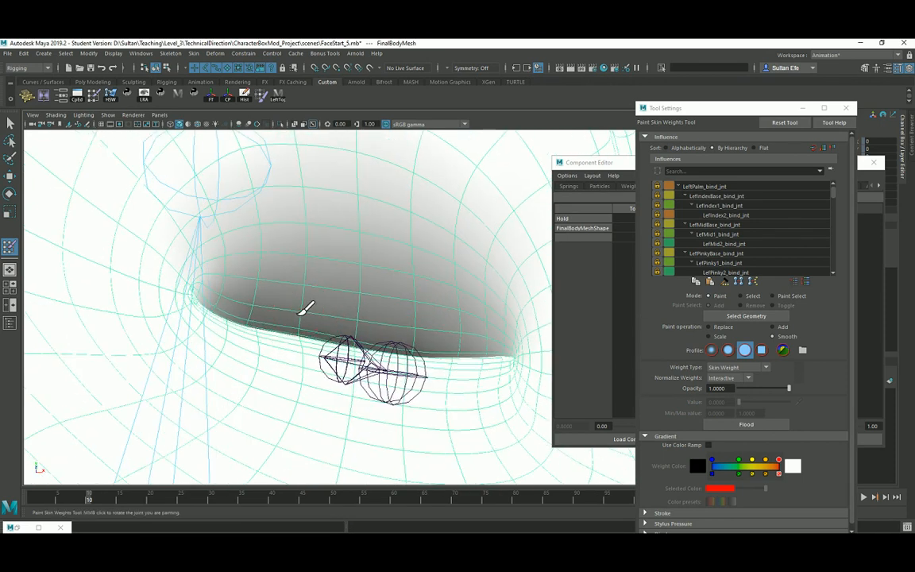
pyautogui.scroll(1, 317, 317)
pyautogui.scroll(1, 304, 340)
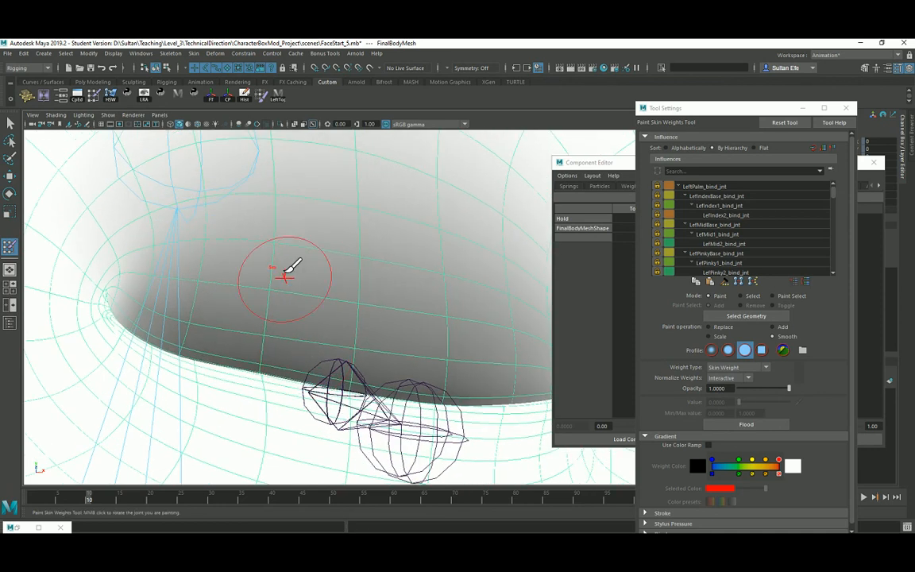
# Continue smoothing the upper lid's skin weights, checking the weight falloff from both eye corners.
pyautogui.scroll(-2, 317, 317)
pyautogui.keyDown('alt'); pyautogui.moveTo(317, 317); pyautogui.dragTo(361, 295); pyautogui.keyUp('alt')
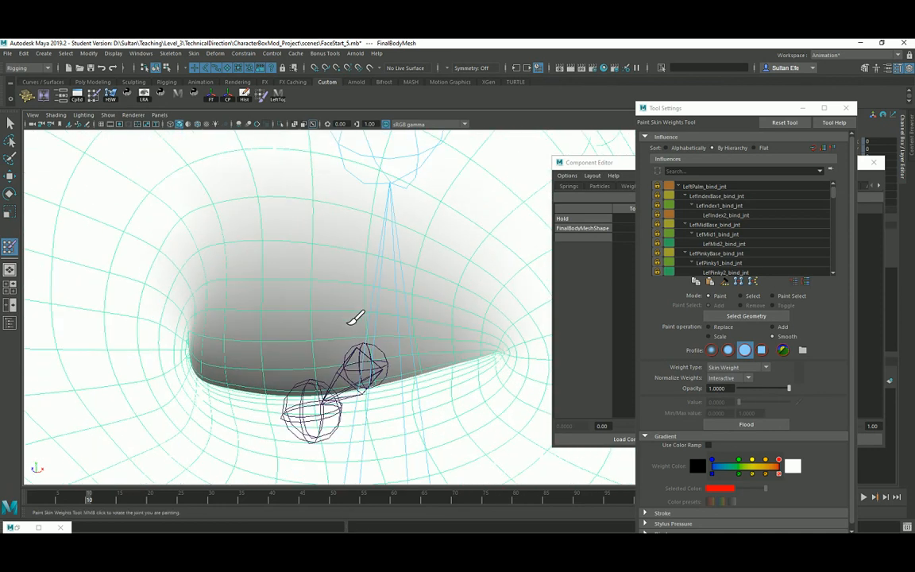
pyautogui.moveTo(321, 333)
pyautogui.keyDown('alt'); pyautogui.mouseDown()
pyautogui.moveTo(364, 331)
pyautogui.moveTo(296, 325)
pyautogui.moveTo(259, 336)
pyautogui.mouseUp(); pyautogui.keyUp('alt')
pyautogui.keyDown('alt'); pyautogui.moveTo(332, 323); pyautogui.dragTo(358, 319); pyautogui.keyUp('alt')
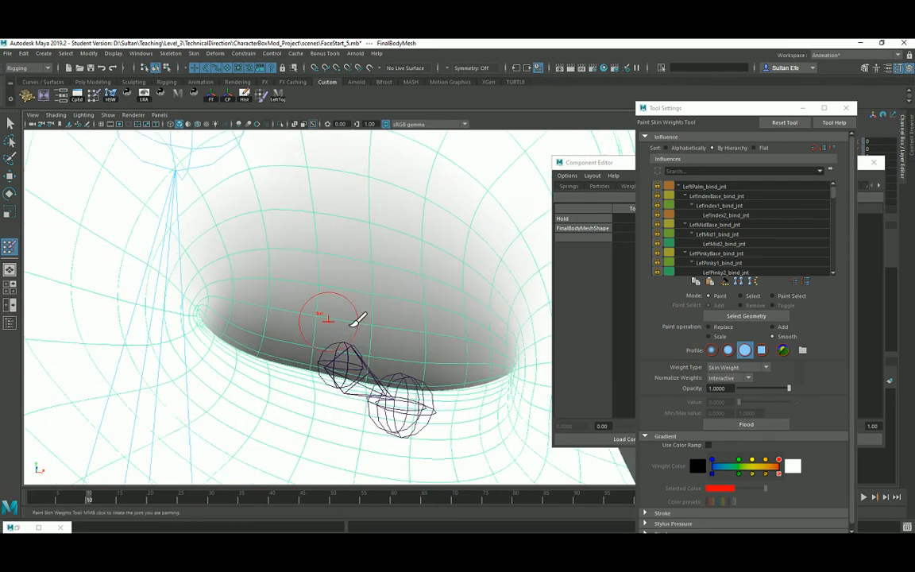
pyautogui.keyDown('alt'); pyautogui.moveTo(276, 284); pyautogui.dragTo(278, 332); pyautogui.keyUp('alt')
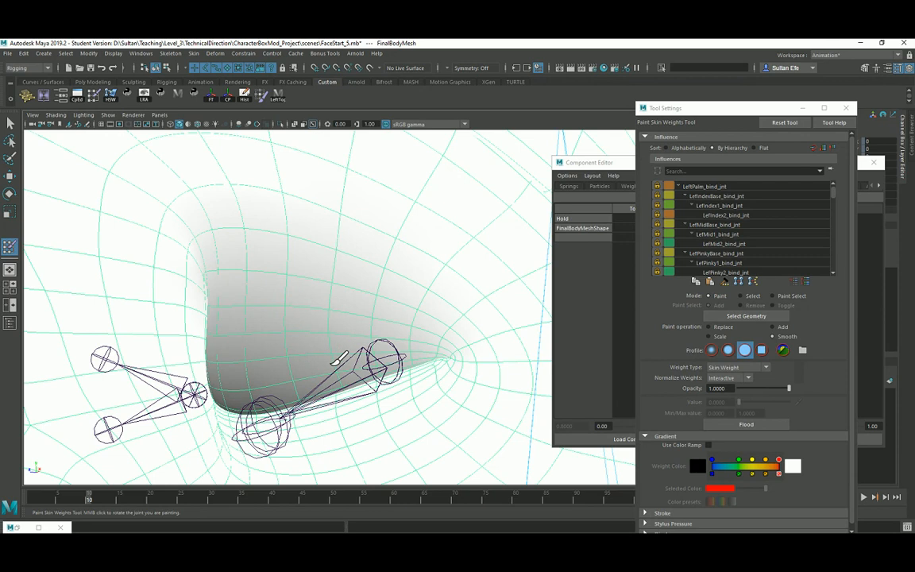
pyautogui.keyDown('alt'); pyautogui.moveTo(340, 360); pyautogui.dragTo(295, 311); pyautogui.keyUp('alt')
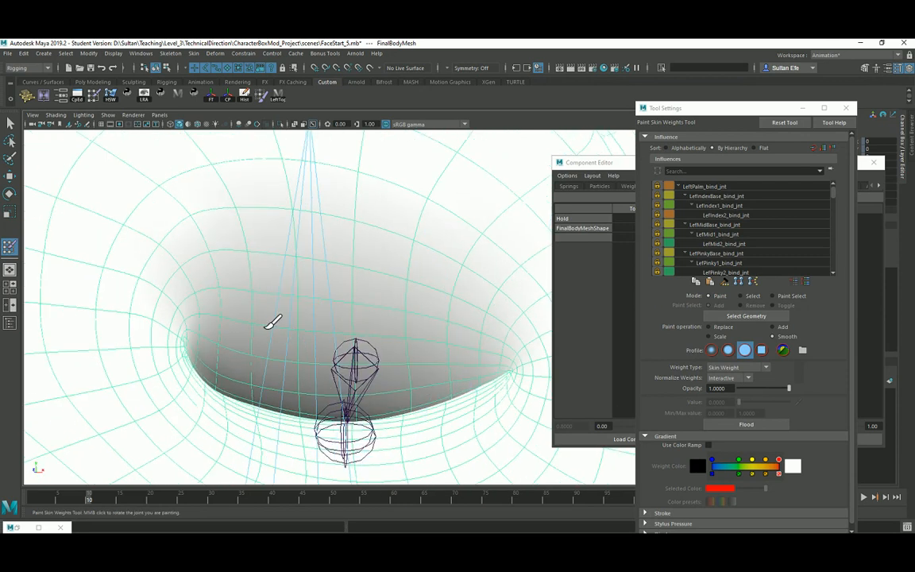
pyautogui.keyDown('alt'); pyautogui.moveTo(261, 343); pyautogui.dragTo(294, 324); pyautogui.keyUp('alt')
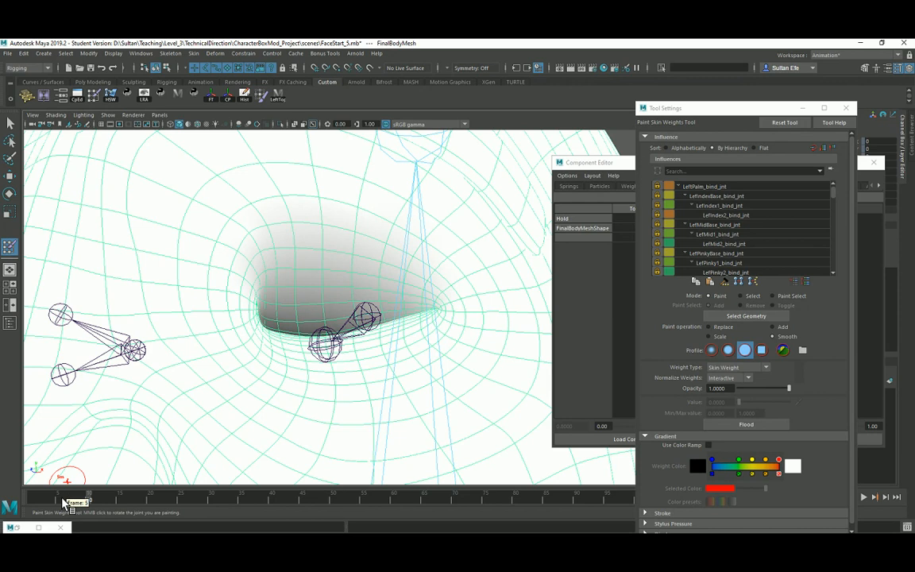
# Play back and scrub the lid animation to frame 1, and display the weights of the LeftTopEyeLid_bind_jnt influence.
pyautogui.click(31, 500)
pyautogui.hotkey('alt', 'v')
pyautogui.moveTo(83, 500); pyautogui.dragTo(14, 503)
pyautogui.moveTo(326, 244); pyautogui.dragTo(325, 217, button='right')
pyautogui.moveTo(322, 262)
pyautogui.keyDown('alt'); pyautogui.mouseDown()
pyautogui.moveTo(333, 283)
pyautogui.moveTo(303, 262)
pyautogui.moveTo(314, 275)
pyautogui.mouseUp(); pyautogui.keyUp('alt')
pyautogui.moveTo(37, 504)
pyautogui.mouseDown()
pyautogui.moveTo(100, 503)
pyautogui.moveTo(32, 501)
pyautogui.mouseUp()
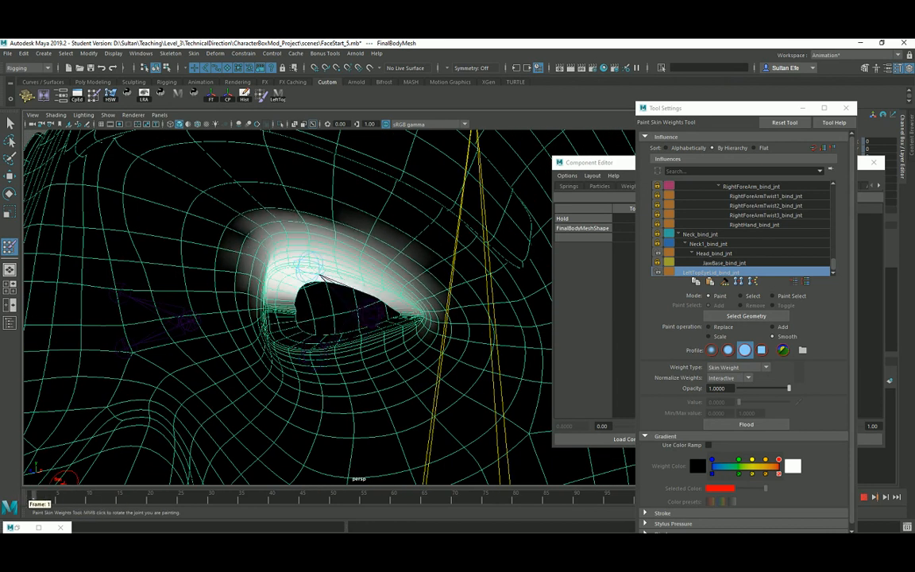
pyautogui.click(7, 53)
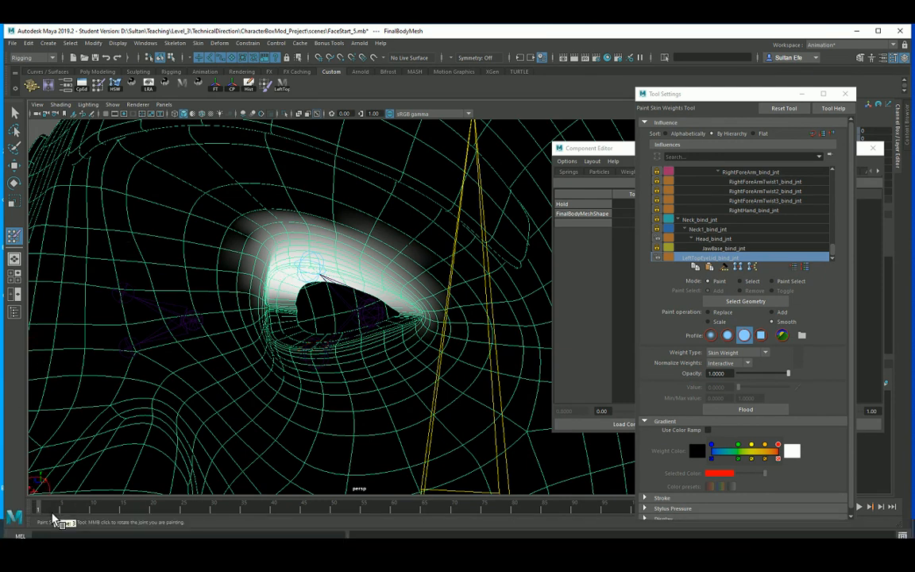
# Leave weight painting for the Move Tool, and close the Tool Settings and Component Editor windows.
pyautogui.click(16, 165)
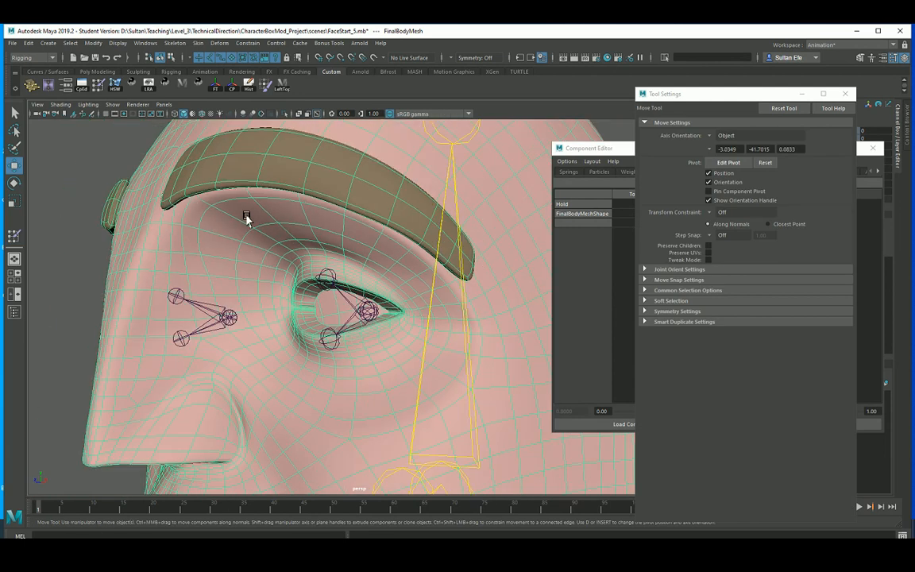
pyautogui.keyDown('alt'); pyautogui.moveTo(248, 231); pyautogui.dragTo(306, 239); pyautogui.keyUp('alt')
pyautogui.click(845, 94)
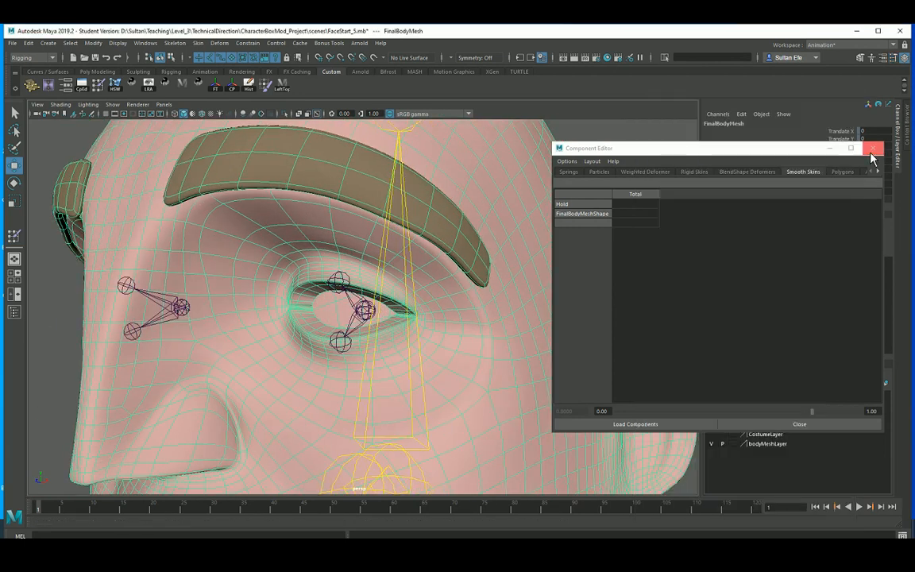
pyautogui.click(872, 151)
pyautogui.keyDown('alt'); pyautogui.moveTo(397, 245); pyautogui.dragTo(345, 242); pyautogui.keyUp('alt')
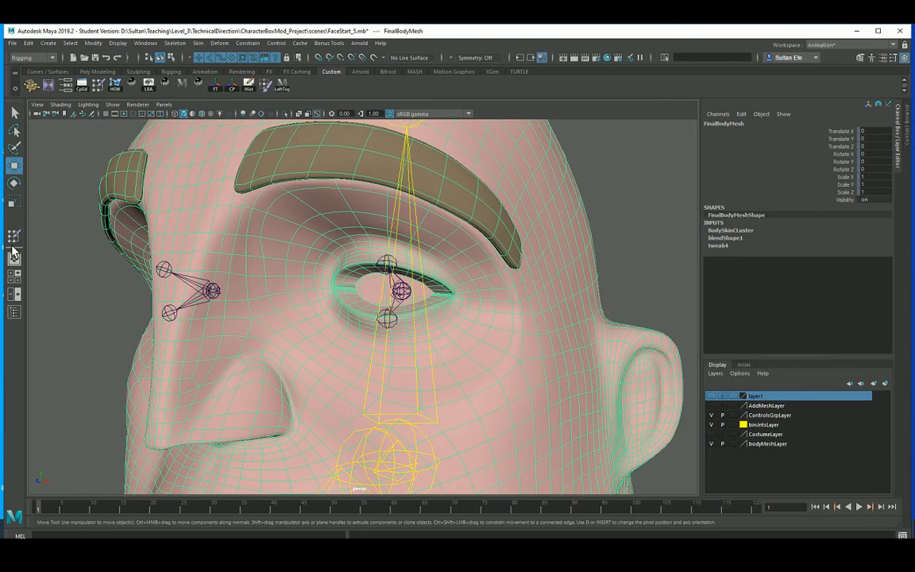
# Reopen the Paint Skin Weights Tool settings, unlock every influence other than LeftTopEyeLid_bind_jnt, and return to the Select Tool.
pyautogui.doubleClick(13, 236)
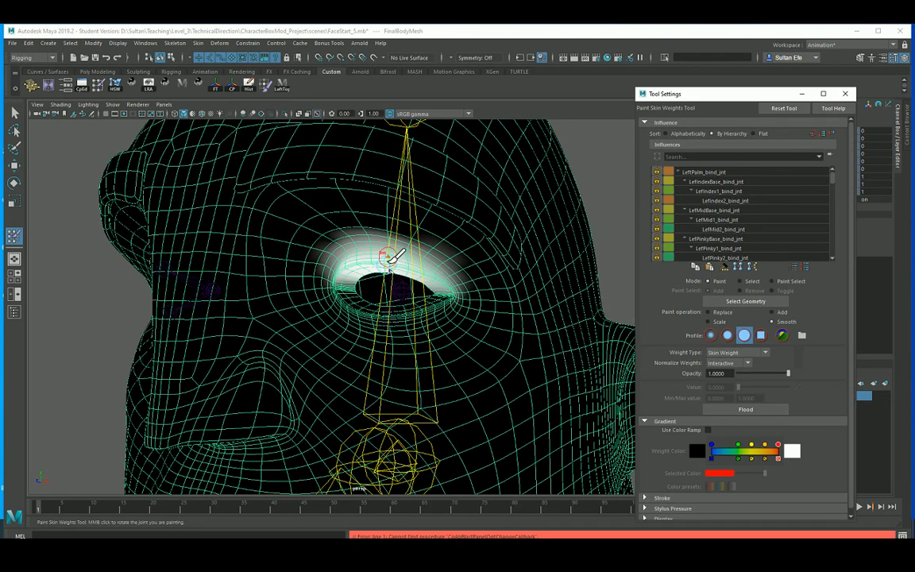
pyautogui.moveTo(388, 259); pyautogui.dragTo(388, 231, button='right')
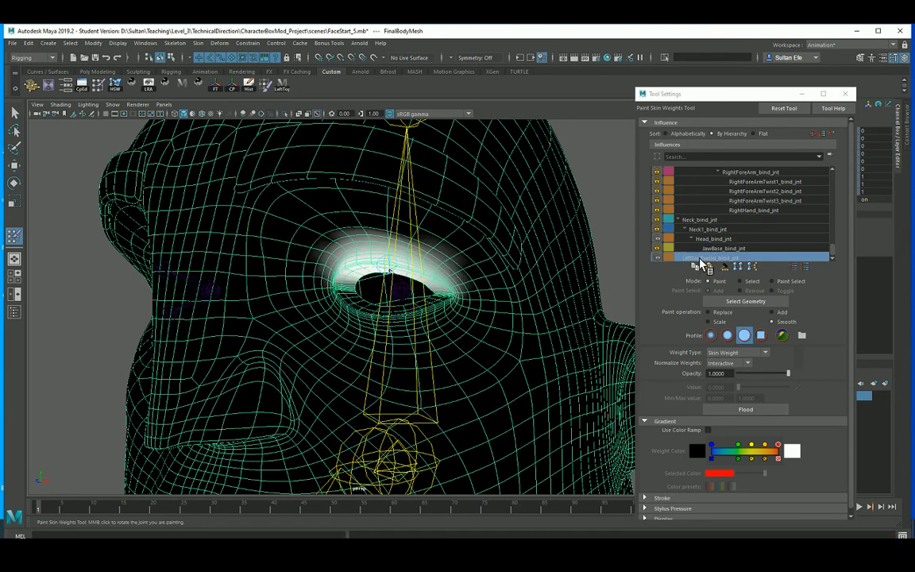
pyautogui.rightClick(703, 259)
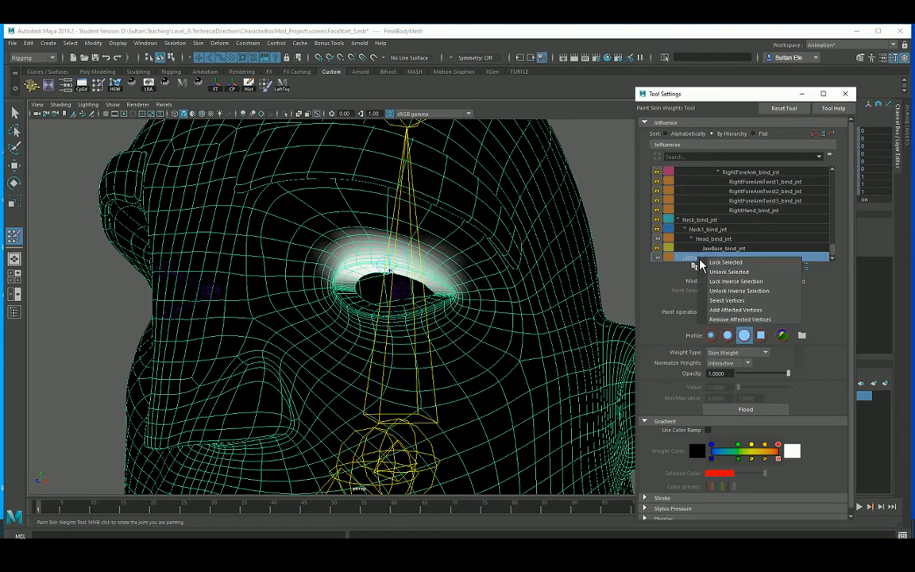
pyautogui.click(723, 292)
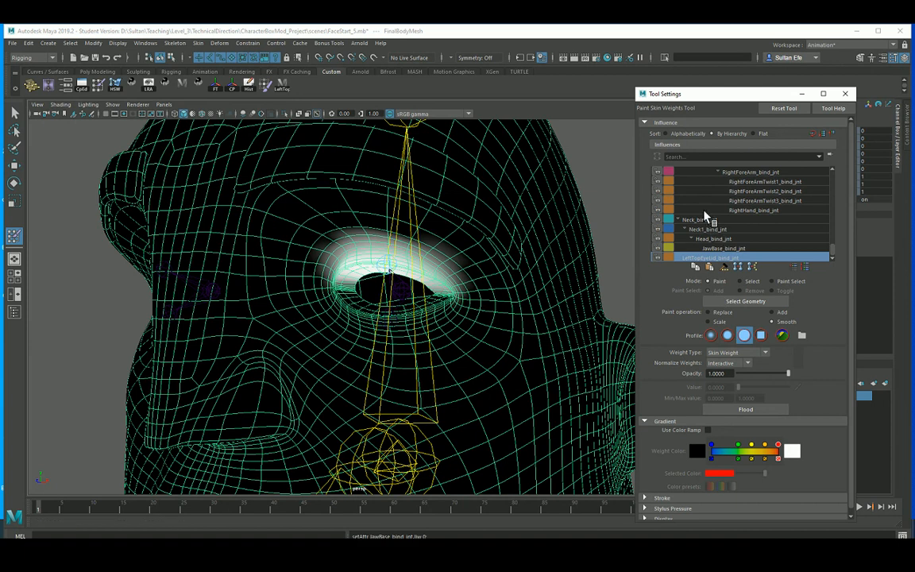
pyautogui.keyDown('alt'); pyautogui.moveTo(490, 271); pyautogui.dragTo(449, 258); pyautogui.keyUp('alt')
pyautogui.press('q')
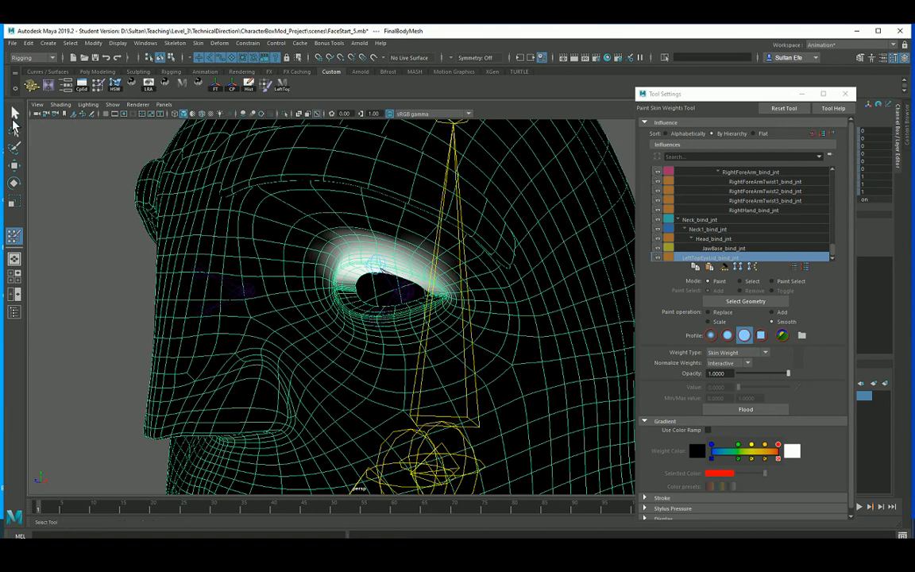
# Open the Mirror Skin Weights options for the body mesh, set to YZ, positive to negative, closest point on surface, one to one.
pyautogui.keyDown('alt'); pyautogui.moveTo(231, 227); pyautogui.dragTo(387, 280); pyautogui.keyUp('alt')
pyautogui.keyDown('alt'); pyautogui.moveTo(387, 279); pyautogui.dragTo(249, 261, button='right'); pyautogui.keyUp('alt')
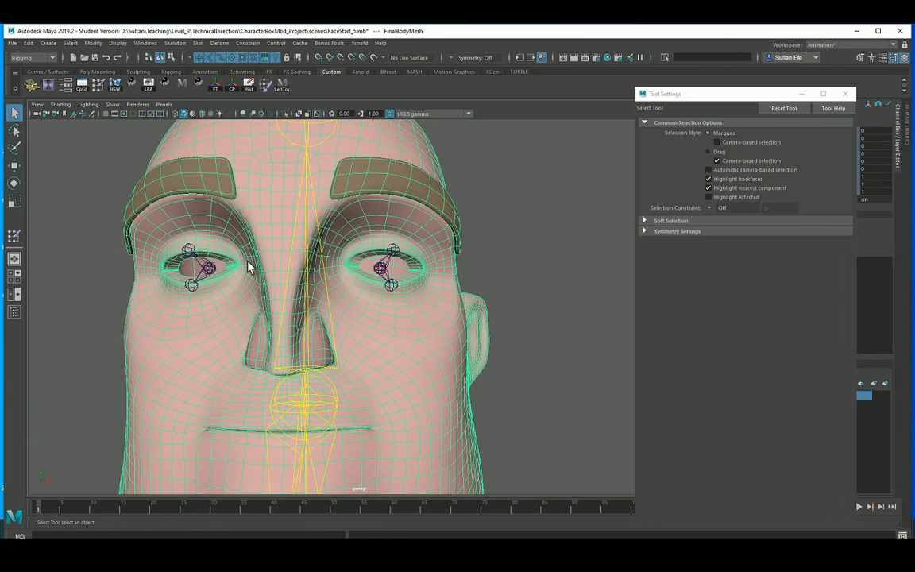
pyautogui.click(198, 43)
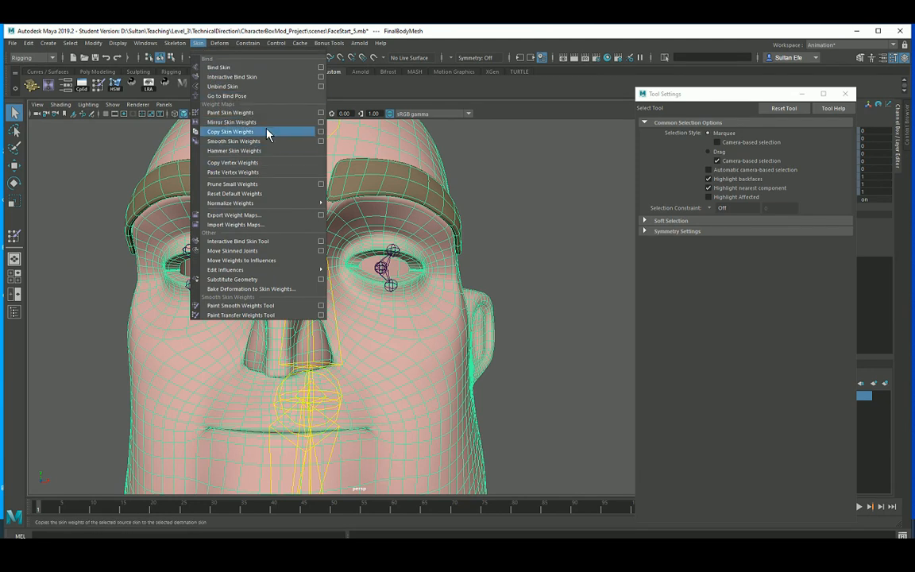
pyautogui.click(320, 123)
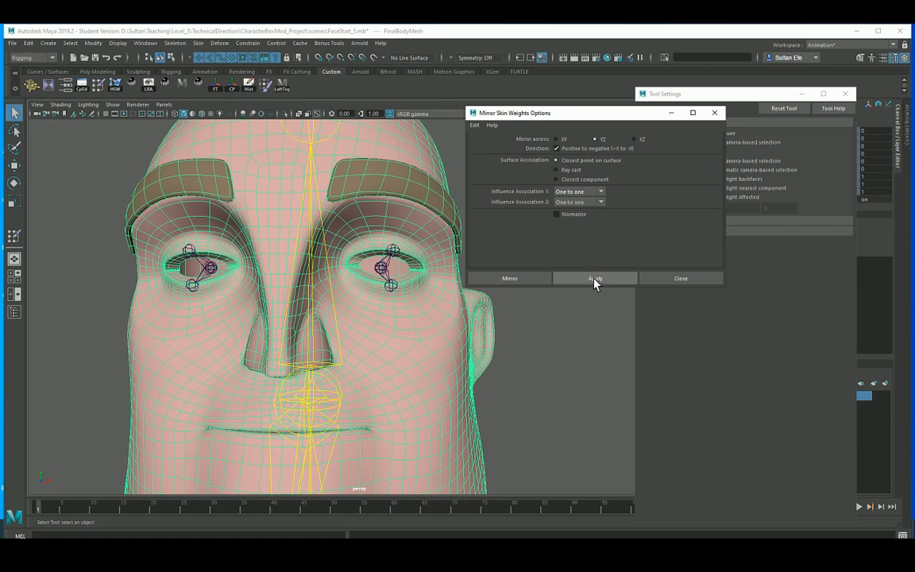
# Scrub the first frames and examine the upper lids of both eyes from the front and side.
pyautogui.scroll(-5, 325, 327)
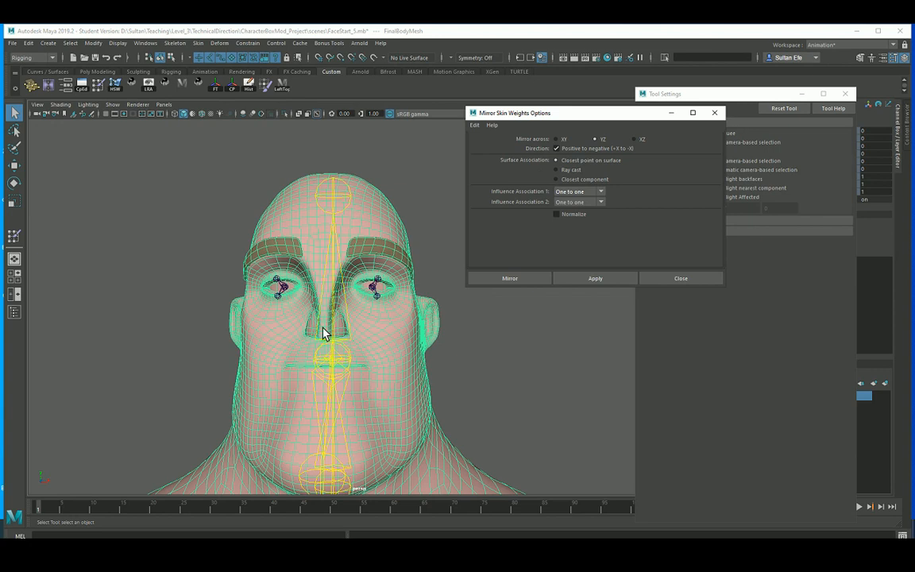
pyautogui.keyDown('alt'); pyautogui.moveTo(323, 328); pyautogui.dragTo(319, 286, button='middle'); pyautogui.keyUp('alt')
pyautogui.keyDown('alt'); pyautogui.moveTo(321, 292); pyautogui.dragTo(296, 335); pyautogui.keyUp('alt')
pyautogui.keyDown('alt'); pyautogui.moveTo(296, 335); pyautogui.dragTo(294, 333, button='middle'); pyautogui.keyUp('alt')
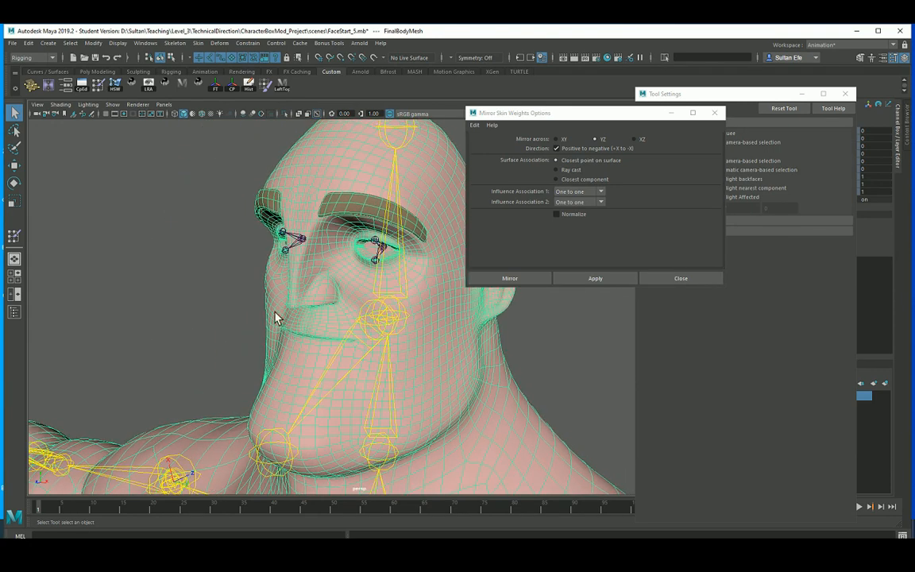
pyautogui.keyDown('alt'); pyautogui.moveTo(275, 317); pyautogui.dragTo(312, 367, button='right'); pyautogui.keyUp('alt')
pyautogui.keyDown('alt'); pyautogui.moveTo(312, 367); pyautogui.dragTo(304, 383, button='middle'); pyautogui.keyUp('alt')
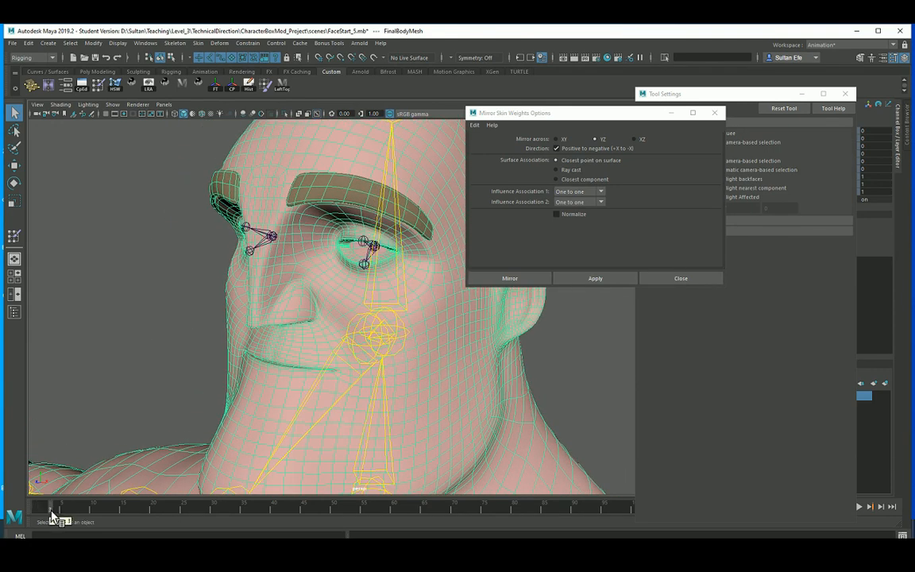
pyautogui.keyDown('alt'); pyautogui.moveTo(253, 314); pyautogui.dragTo(284, 346, button='middle'); pyautogui.keyUp('alt')
pyautogui.keyDown('alt'); pyautogui.moveTo(284, 346); pyautogui.dragTo(357, 337); pyautogui.keyUp('alt')
pyautogui.keyDown('alt'); pyautogui.moveTo(270, 302); pyautogui.dragTo(364, 376, button='right'); pyautogui.keyUp('alt')
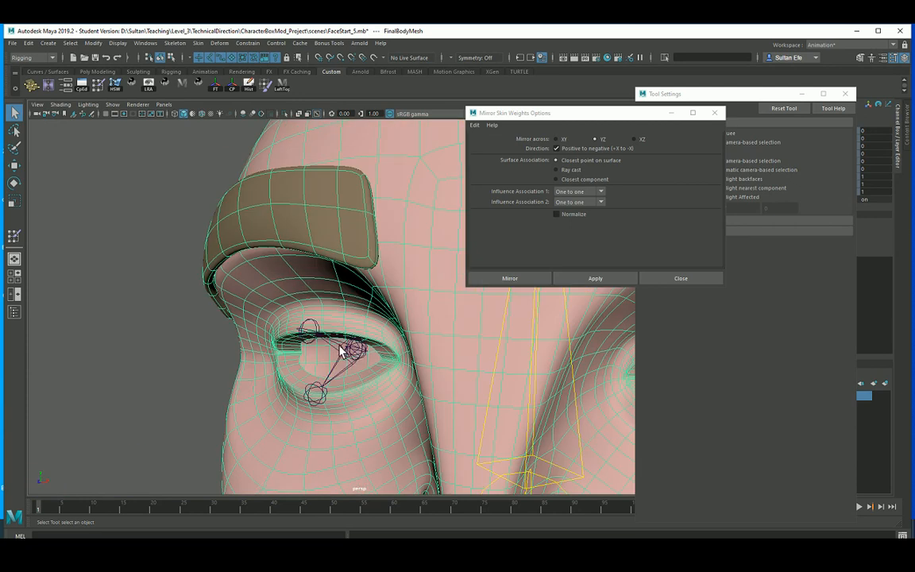
# Test-rotate RightTopEyeLidBase_Jnt to check whether the right upper lid follows, and undo the rotation.
pyautogui.click(340, 345)
pyautogui.press('e')
pyautogui.moveTo(321, 291); pyautogui.dragTo(319, 316)
pyautogui.hotkey('ctrl', 'z')
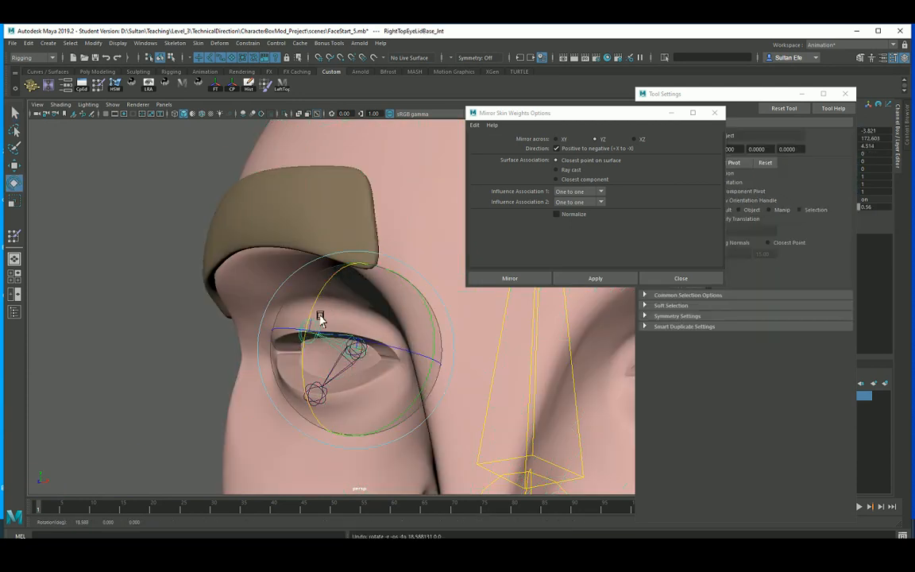
# Close the Tool Settings window and undo the recent selection and skin influence changes back to the selected body mesh.
pyautogui.click(844, 94)
pyautogui.keyDown('alt'); pyautogui.moveTo(616, 266); pyautogui.dragTo(253, 265, button='right'); pyautogui.keyUp('alt')
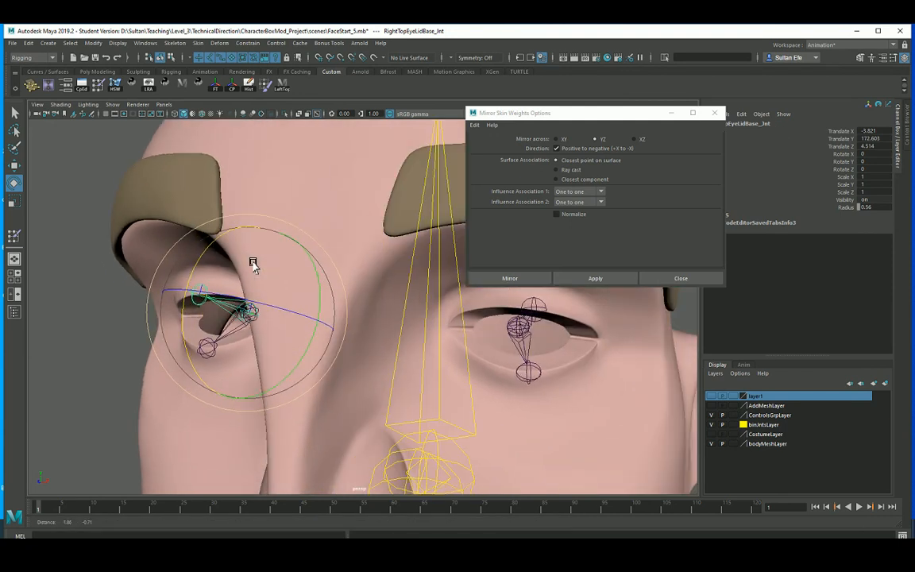
pyautogui.hotkey('ctrl', 'z')
pyautogui.hotkey('ctrl', 'z')
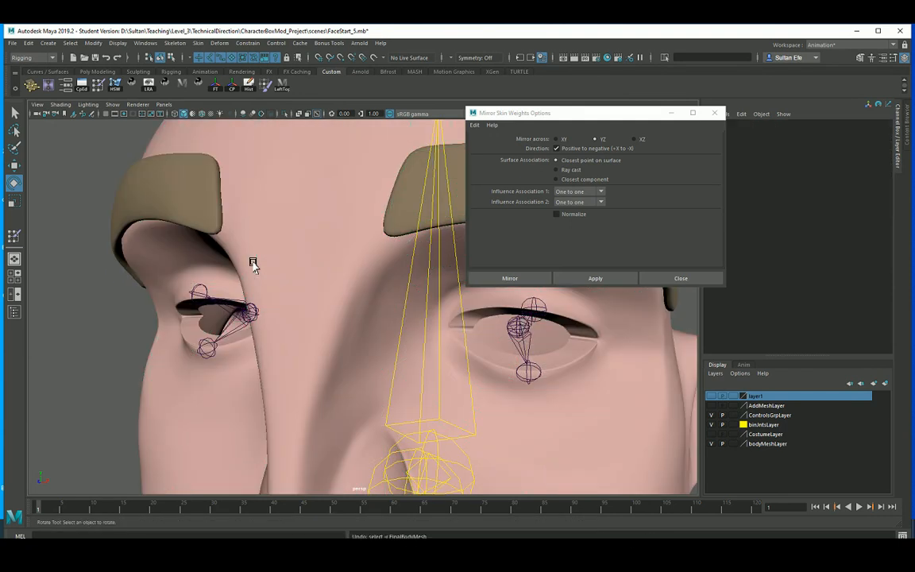
pyautogui.hotkey('ctrl', 'z')
pyautogui.hotkey('ctrl', 'z')
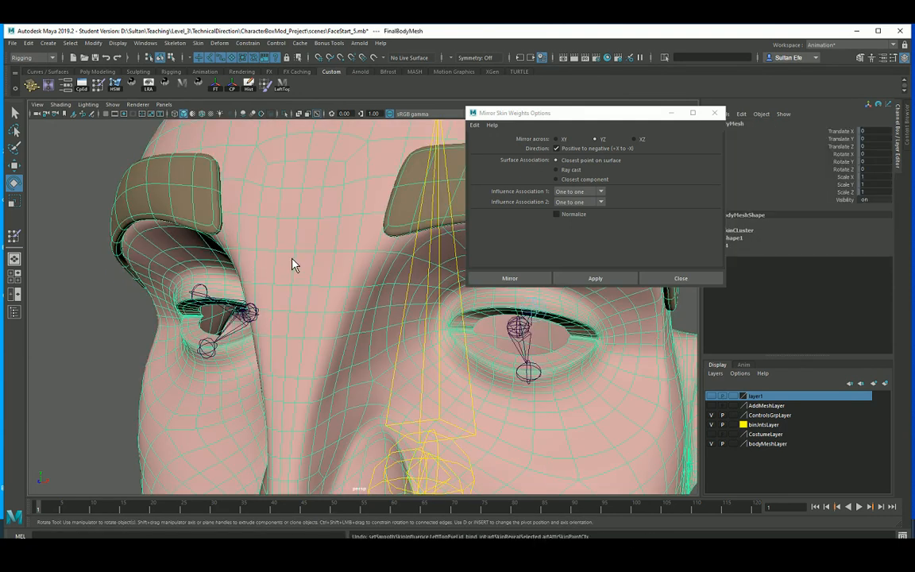
# Add RightTopEyeLid_bind_jnt and RightLowerEyeLid_bind_jnt as influences to the body mesh's skin, with weights locked and default weight 0.
pyautogui.keyDown('alt'); pyautogui.moveTo(302, 246); pyautogui.dragTo(195, 256); pyautogui.keyUp('alt')
pyautogui.click(219, 282)
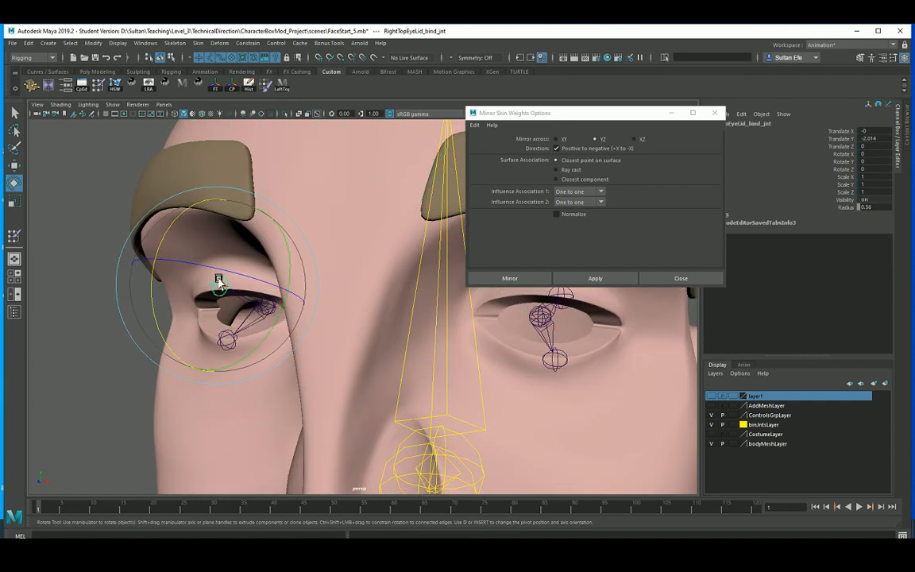
pyautogui.press('q')
pyautogui.click(229, 340)
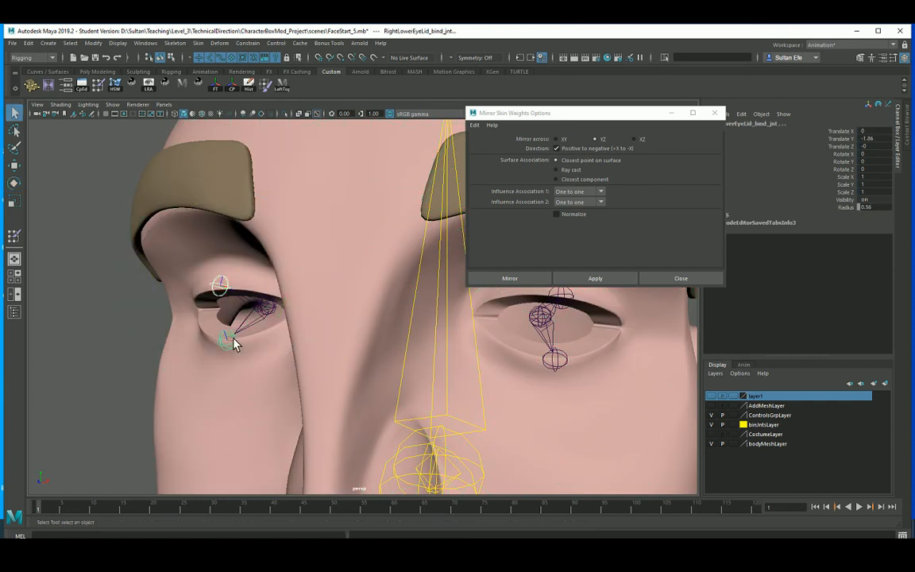
pyautogui.click(255, 385)
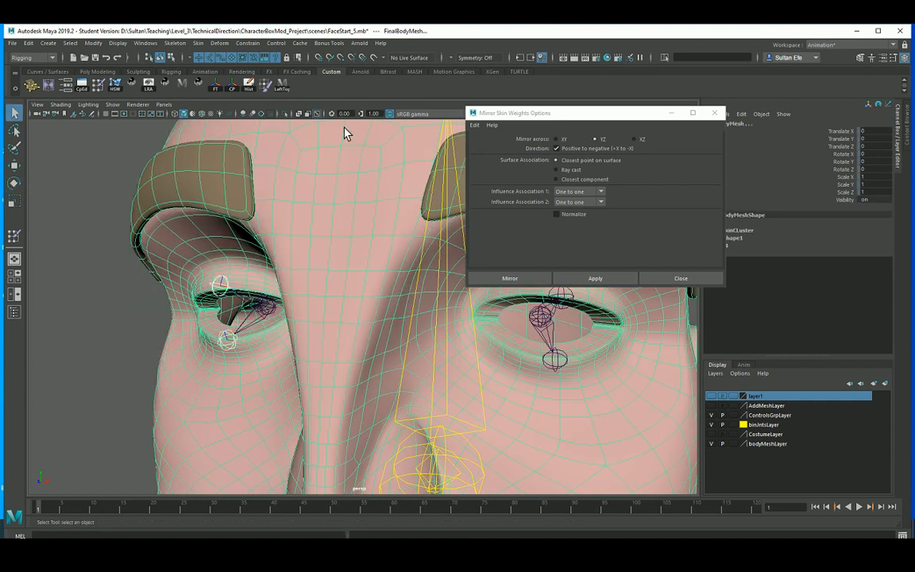
pyautogui.click(198, 43)
pyautogui.moveTo(262, 270)
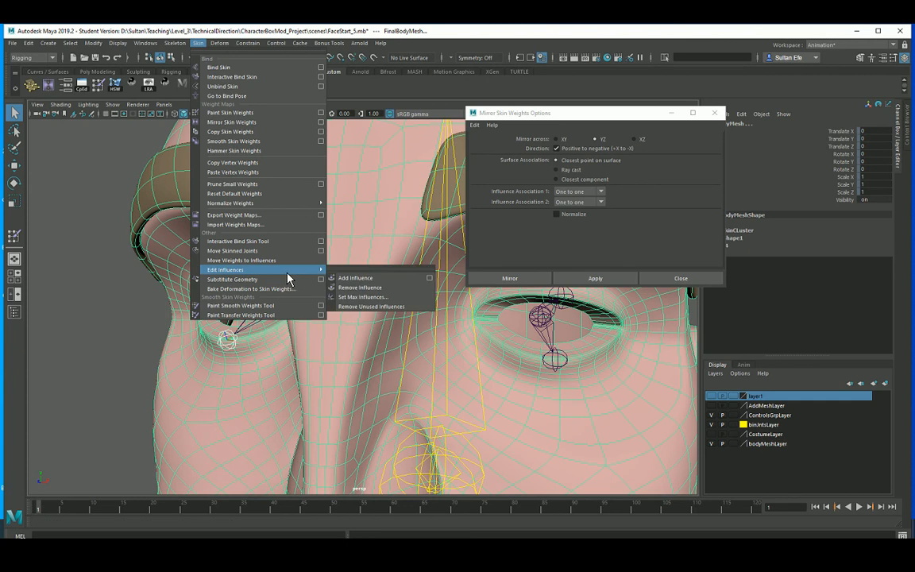
pyautogui.click(429, 279)
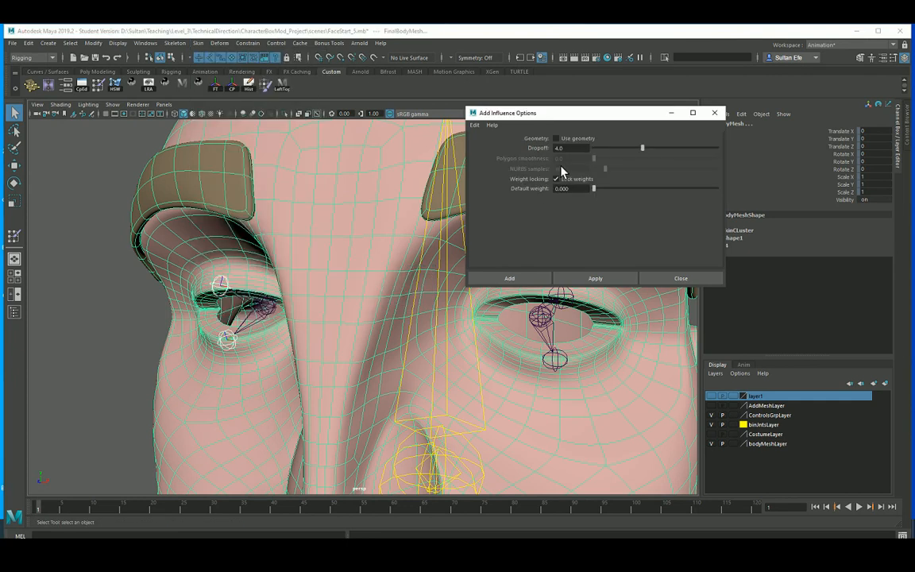
pyautogui.click(594, 279)
pyautogui.click(672, 280)
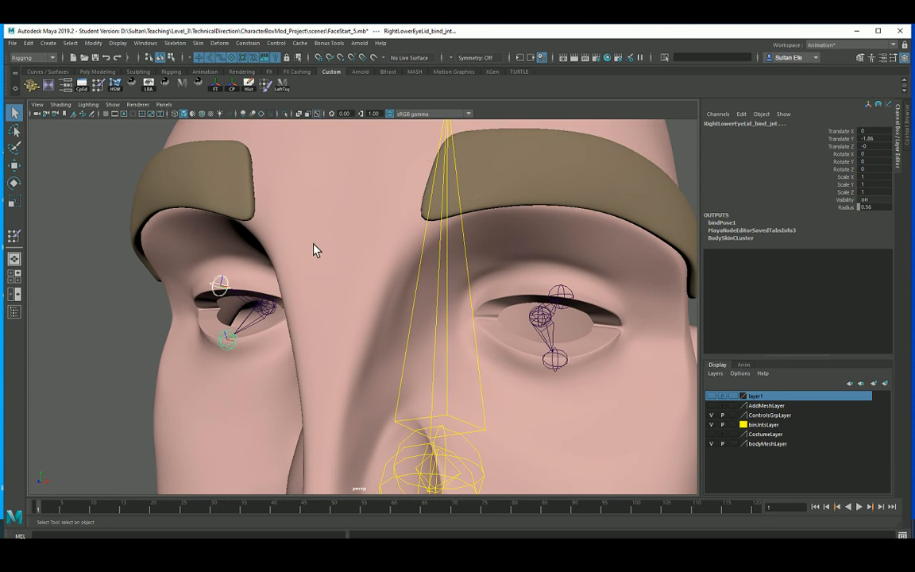
# Pick the right top eyelid influence of the body mesh in the Paint Skin Weights Tool and unlock all skin influences.
pyautogui.click(313, 250)
pyautogui.doubleClick(13, 236)
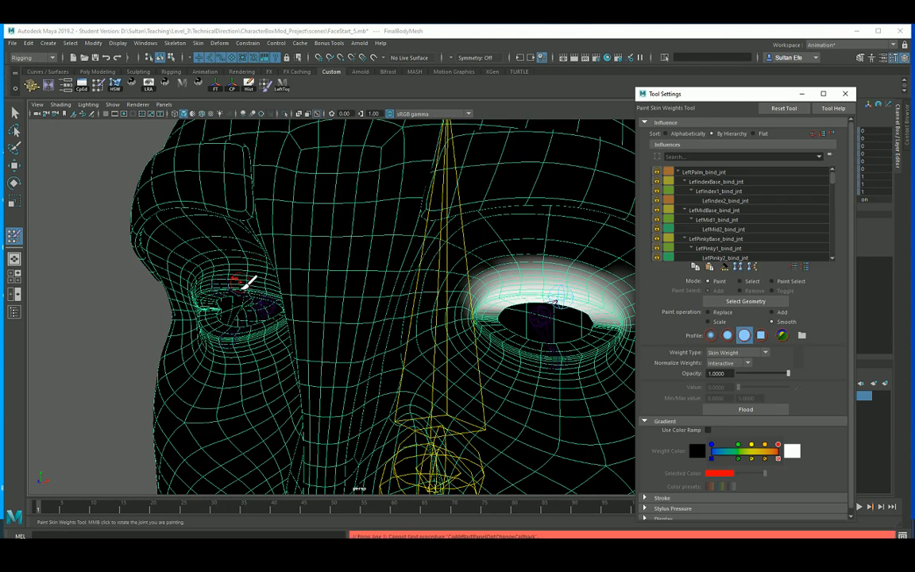
pyautogui.moveTo(228, 279); pyautogui.dragTo(228, 258, button='right')
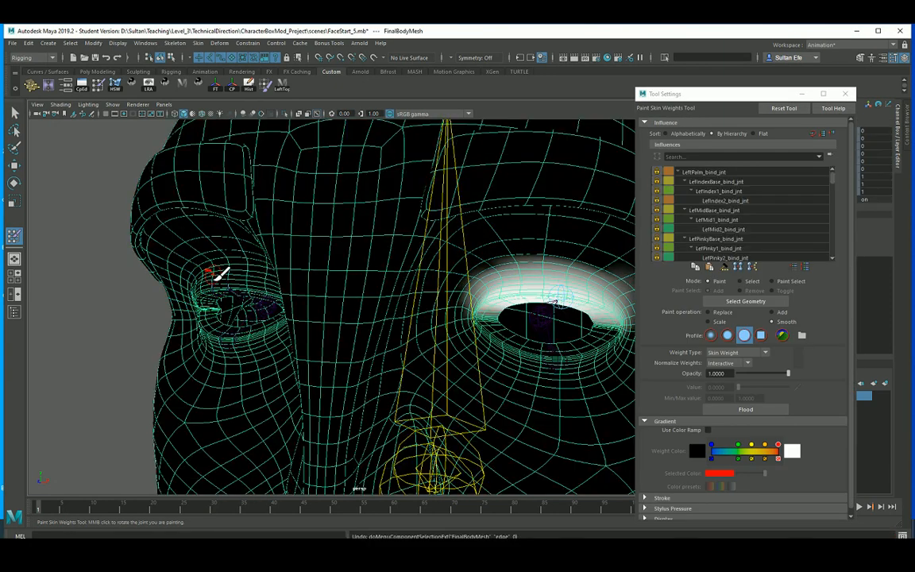
pyautogui.moveTo(221, 293); pyautogui.dragTo(216, 255, button='right')
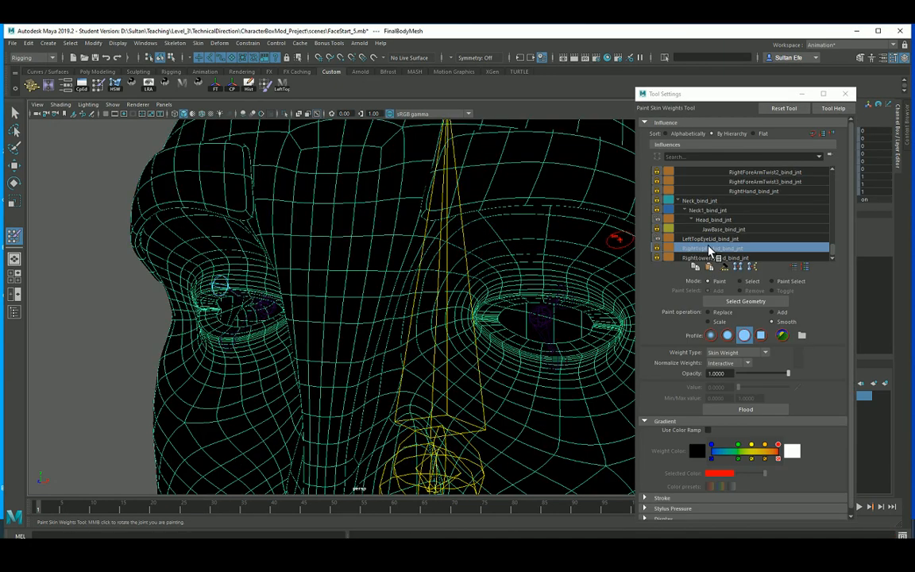
pyautogui.rightClick(709, 251)
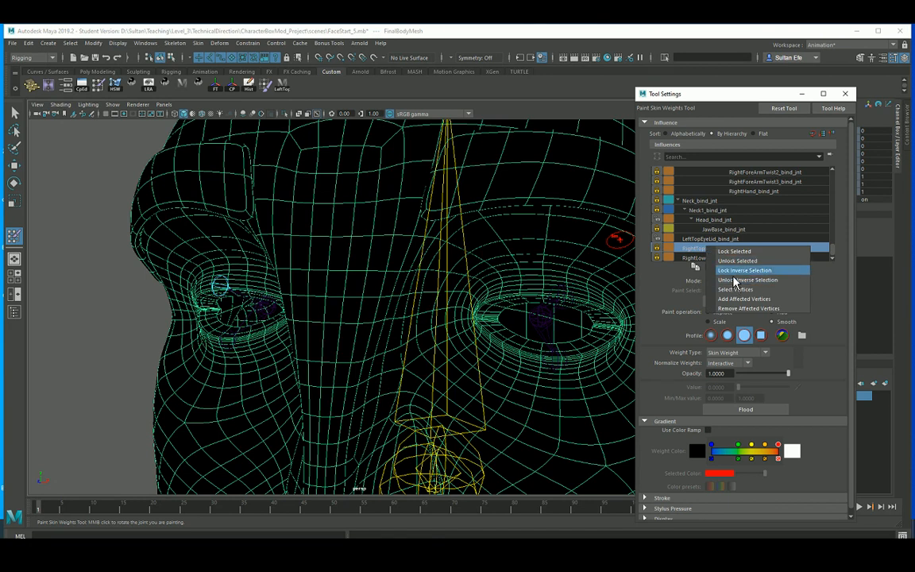
pyautogui.click(734, 272)
pyautogui.rightClick(700, 249)
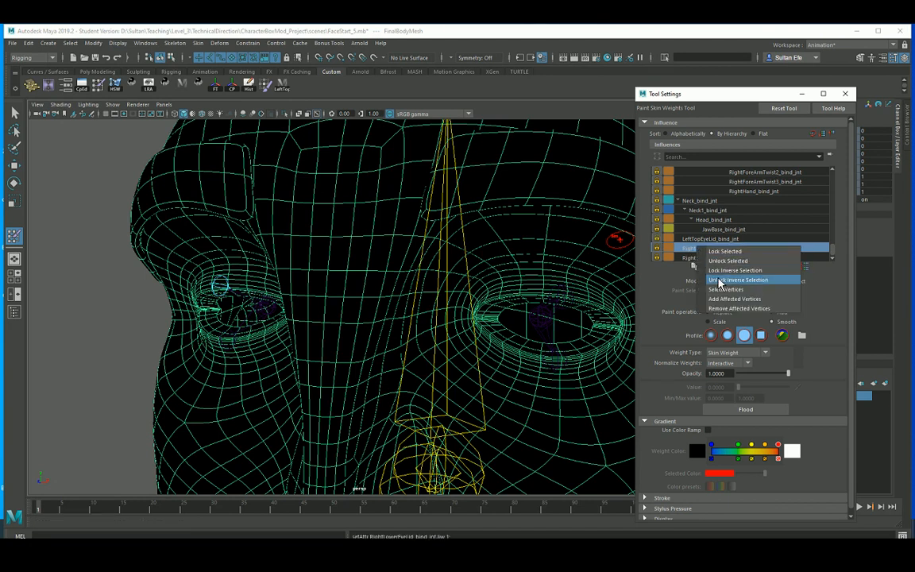
pyautogui.click(719, 261)
# Leave weight painting, close the Tool Settings and mirror the body mesh's skin weights to the right side.
pyautogui.keyDown('alt'); pyautogui.moveTo(621, 286); pyautogui.dragTo(163, 237, button='right'); pyautogui.keyUp('alt')
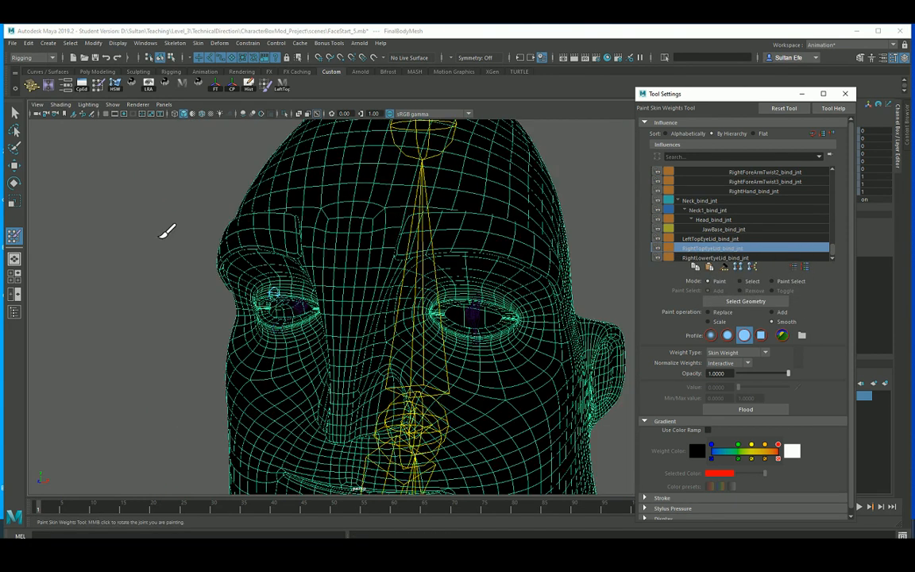
pyautogui.click(15, 113)
pyautogui.click(116, 181)
pyautogui.click(353, 223)
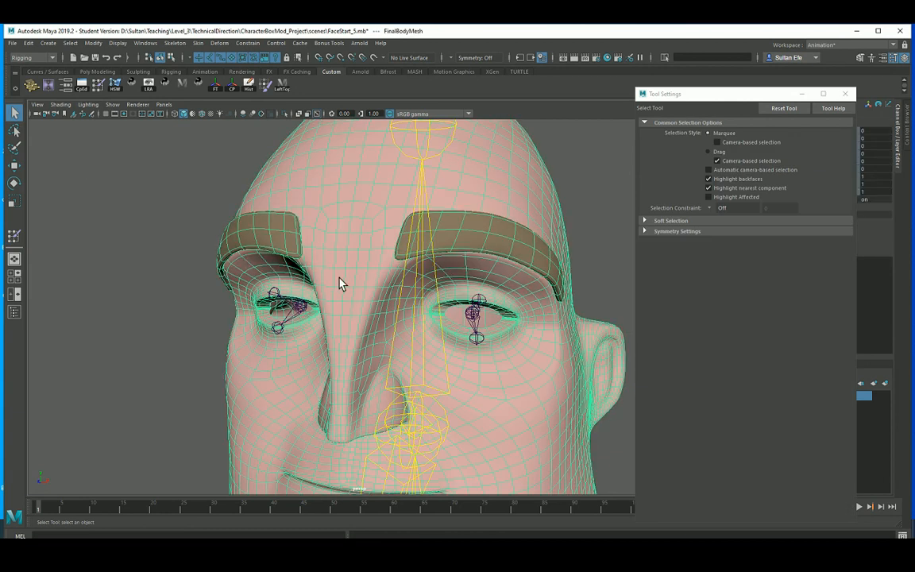
pyautogui.keyDown('alt'); pyautogui.moveTo(339, 278); pyautogui.dragTo(306, 269); pyautogui.keyUp('alt')
pyautogui.click(265, 305)
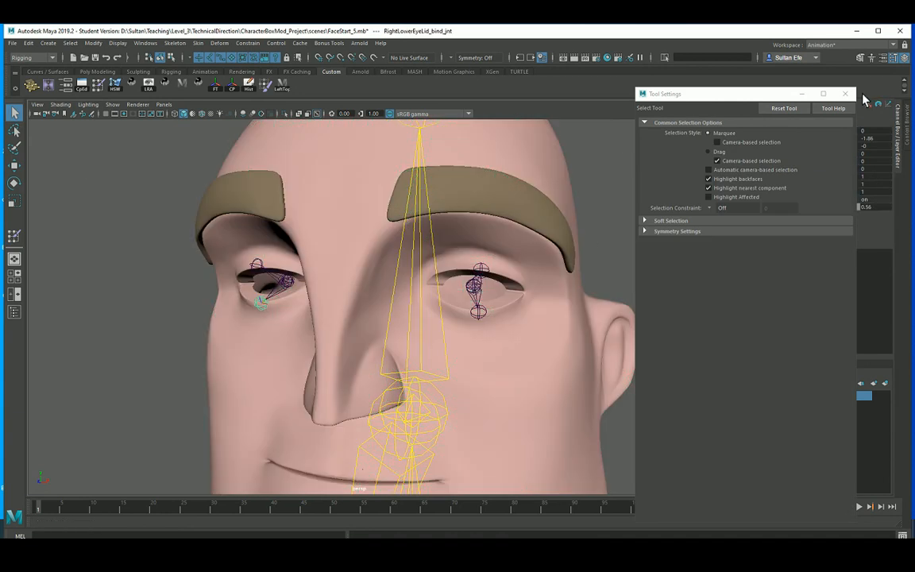
pyautogui.click(846, 94)
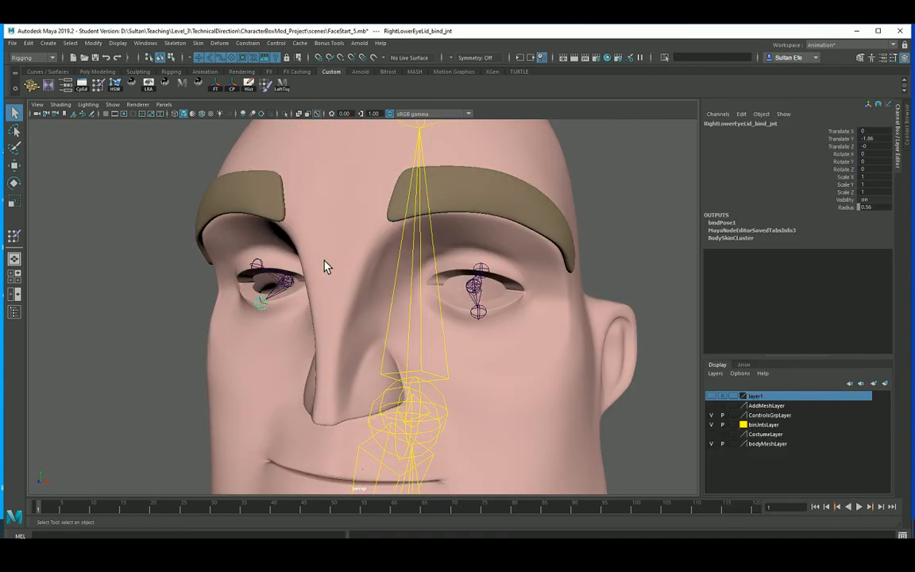
pyautogui.click(378, 236)
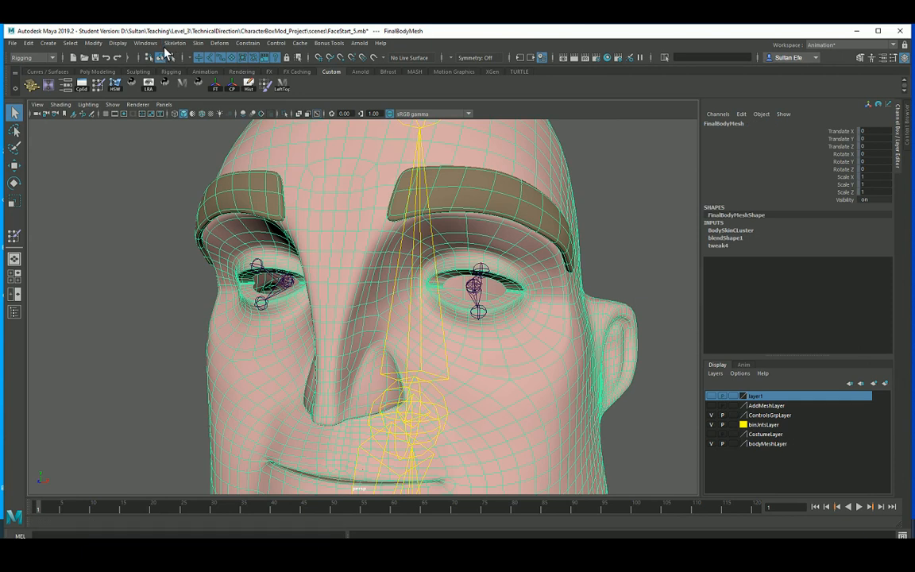
pyautogui.click(197, 43)
pyautogui.click(258, 122)
# Rotate RightTopEyeLidBase_Jnt about 47.5 degrees in X to close the right upper lid, and inspect the lid from several angles.
pyautogui.click(278, 278)
pyautogui.press('e')
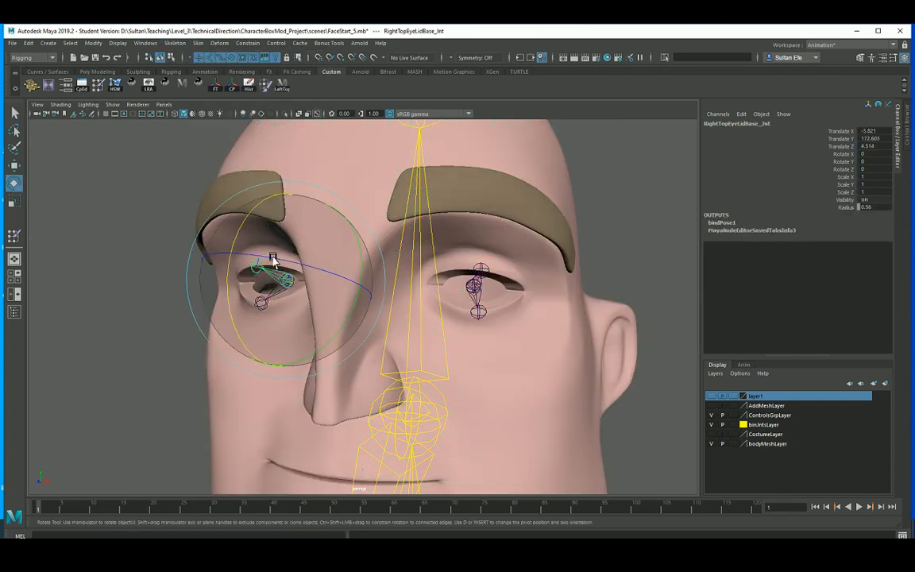
pyautogui.moveTo(250, 219); pyautogui.dragTo(274, 296)
pyautogui.keyDown('alt'); pyautogui.moveTo(274, 296); pyautogui.dragTo(427, 294, button='middle'); pyautogui.keyUp('alt')
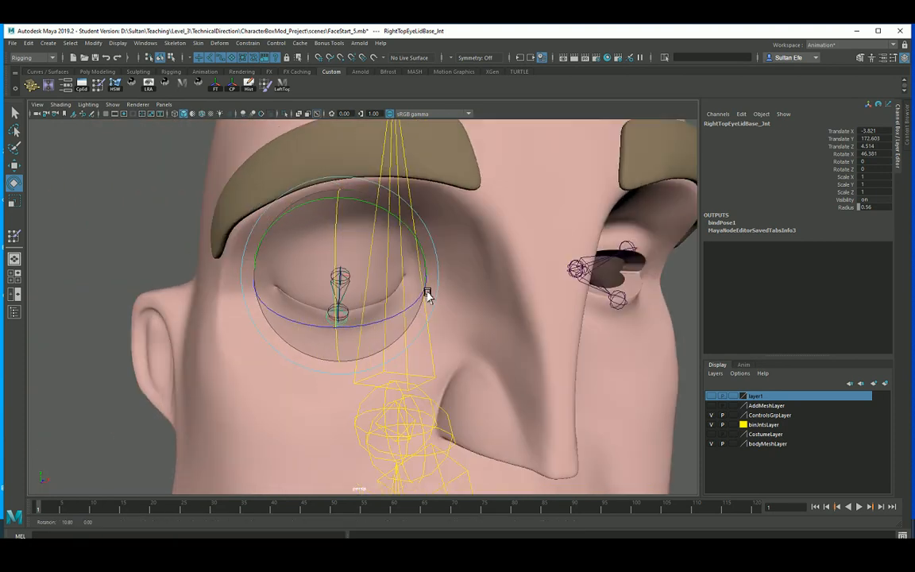
pyautogui.keyDown('alt'); pyautogui.moveTo(427, 294); pyautogui.dragTo(349, 317); pyautogui.keyUp('alt')
pyautogui.keyDown('alt'); pyautogui.moveTo(349, 318); pyautogui.dragTo(385, 323, button='right'); pyautogui.keyUp('alt')
pyautogui.keyDown('alt'); pyautogui.moveTo(384, 323); pyautogui.dragTo(319, 243); pyautogui.keyUp('alt')
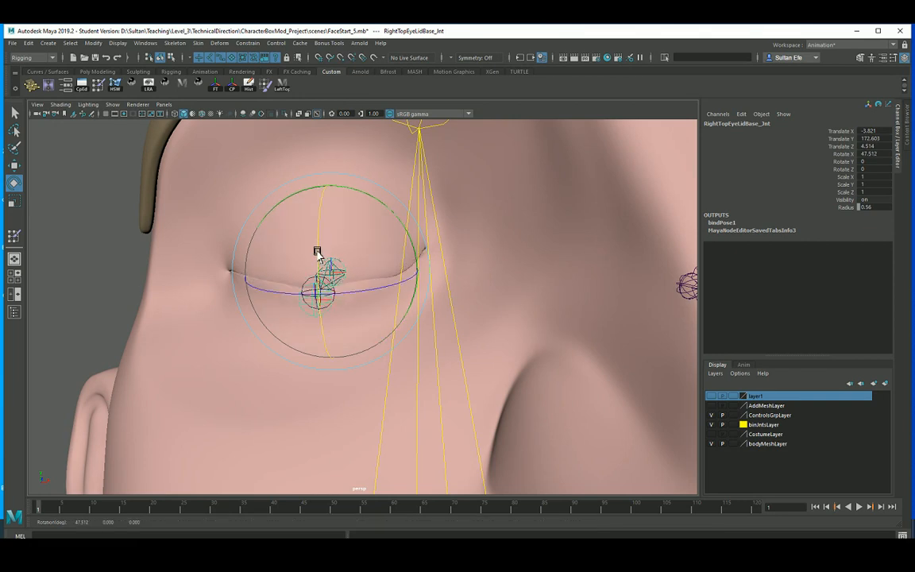
pyautogui.keyDown('alt'); pyautogui.moveTo(309, 240); pyautogui.dragTo(386, 331); pyautogui.keyUp('alt')
# Scrub to frame 10 and examine the closed left eyelid's seam and corners up close.
pyautogui.click(489, 266)
pyautogui.moveTo(65, 508); pyautogui.dragTo(92, 511)
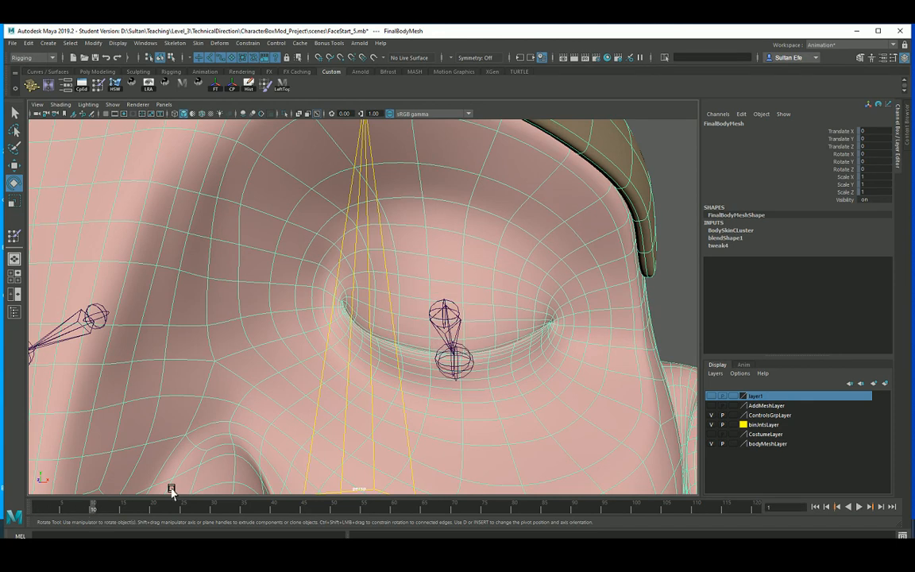
pyautogui.keyDown('alt'); pyautogui.moveTo(421, 391); pyautogui.dragTo(397, 390); pyautogui.keyUp('alt')
pyautogui.keyDown('alt'); pyautogui.moveTo(397, 390); pyautogui.dragTo(358, 390, button='middle'); pyautogui.keyUp('alt')
pyautogui.click(660, 239)
pyautogui.keyDown('alt'); pyautogui.moveTo(556, 262); pyautogui.dragTo(531, 286); pyautogui.keyUp('alt')
pyautogui.keyDown('alt'); pyautogui.moveTo(530, 286); pyautogui.dragTo(517, 376, button='right'); pyautogui.keyUp('alt')
pyautogui.keyDown('alt'); pyautogui.moveTo(517, 379); pyautogui.dragTo(583, 335); pyautogui.keyUp('alt')
pyautogui.click(581, 305)
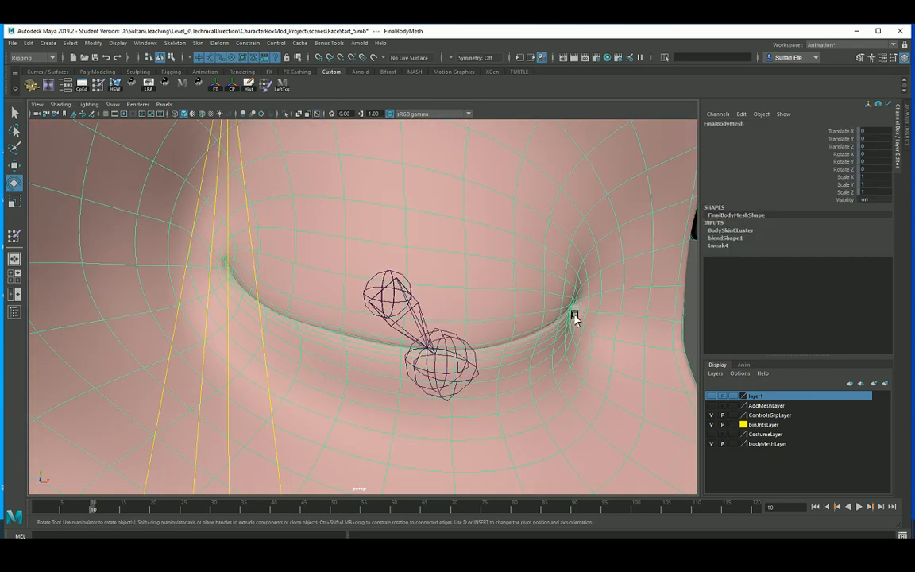
# Inspect the closed eyelids from further angles and play back the left lid's closing animation.
pyautogui.keyDown('alt'); pyautogui.moveTo(576, 313); pyautogui.dragTo(333, 303, button='right'); pyautogui.keyUp('alt')
pyautogui.keyDown('alt'); pyautogui.moveTo(333, 303); pyautogui.dragTo(388, 321); pyautogui.keyUp('alt')
pyautogui.scroll(4, 391, 309)
pyautogui.scroll(2, 301, 335)
pyautogui.keyDown('alt'); pyautogui.moveTo(300, 336); pyautogui.dragTo(346, 373); pyautogui.keyUp('alt')
pyautogui.click(131, 282)
pyautogui.keyDown('alt'); pyautogui.moveTo(244, 316); pyautogui.dragTo(313, 337); pyautogui.keyUp('alt')
pyautogui.click(418, 337)
pyautogui.keyDown('alt'); pyautogui.moveTo(418, 337); pyautogui.dragTo(386, 333); pyautogui.keyUp('alt')
pyautogui.hotkey('alt', 'v')
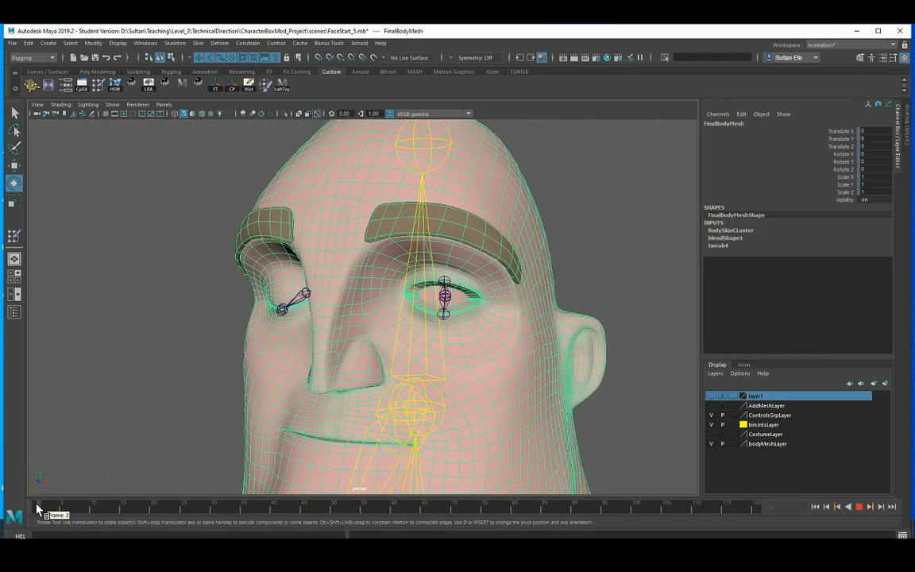
# Make AddMeshLayer visible to bring back the eyeball, keep layer1 hidden, and turn on textured shading.
pyautogui.click(712, 397)
pyautogui.moveTo(574, 391)
pyautogui.keyDown('alt'); pyautogui.mouseDown()
pyautogui.moveTo(494, 422)
pyautogui.moveTo(574, 407)
pyautogui.mouseUp(); pyautogui.keyUp('alt')
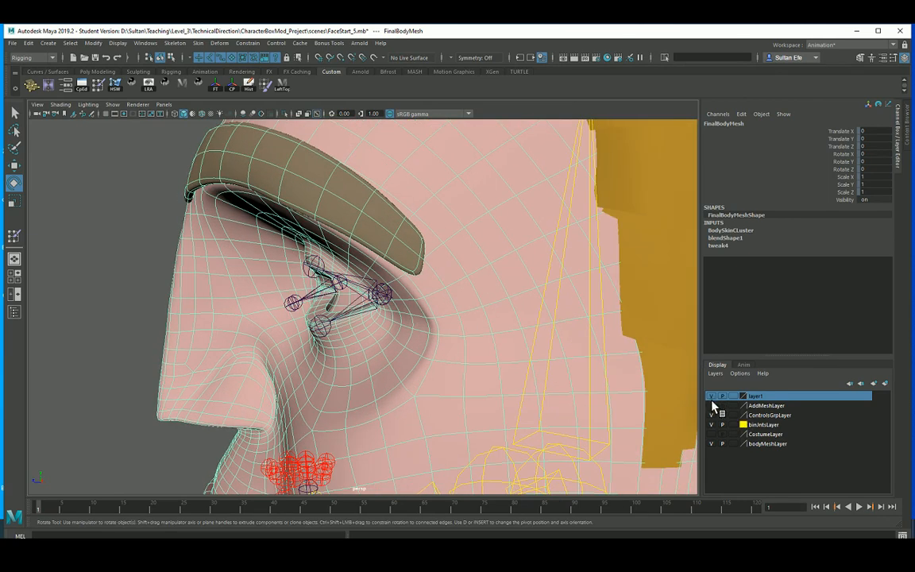
pyautogui.click(711, 396)
pyautogui.moveTo(379, 326)
pyautogui.keyDown('alt'); pyautogui.mouseDown()
pyautogui.moveTo(405, 338)
pyautogui.moveTo(390, 361)
pyautogui.moveTo(376, 351)
pyautogui.mouseUp(); pyautogui.keyUp('alt')
pyautogui.press('6')
pyautogui.scroll(5, 376, 351)
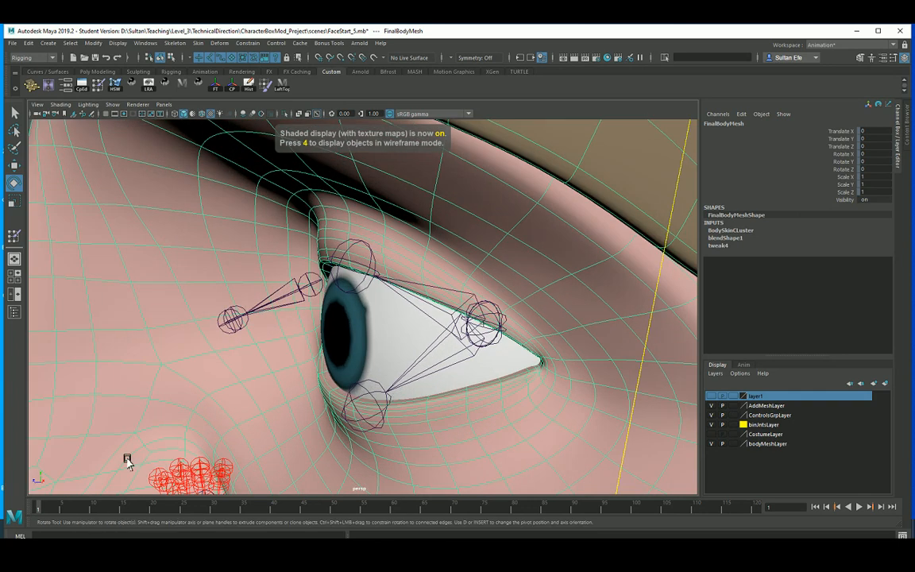
# Scrub around frames 9 and 10 and check from the side whether the left lid closes over the eyeball.
pyautogui.moveTo(71, 509); pyautogui.dragTo(93, 513)
pyautogui.keyDown('alt'); pyautogui.moveTo(238, 421); pyautogui.dragTo(327, 411); pyautogui.keyUp('alt')
pyautogui.keyDown('alt'); pyautogui.moveTo(326, 411); pyautogui.dragTo(268, 414, button='middle'); pyautogui.keyUp('alt')
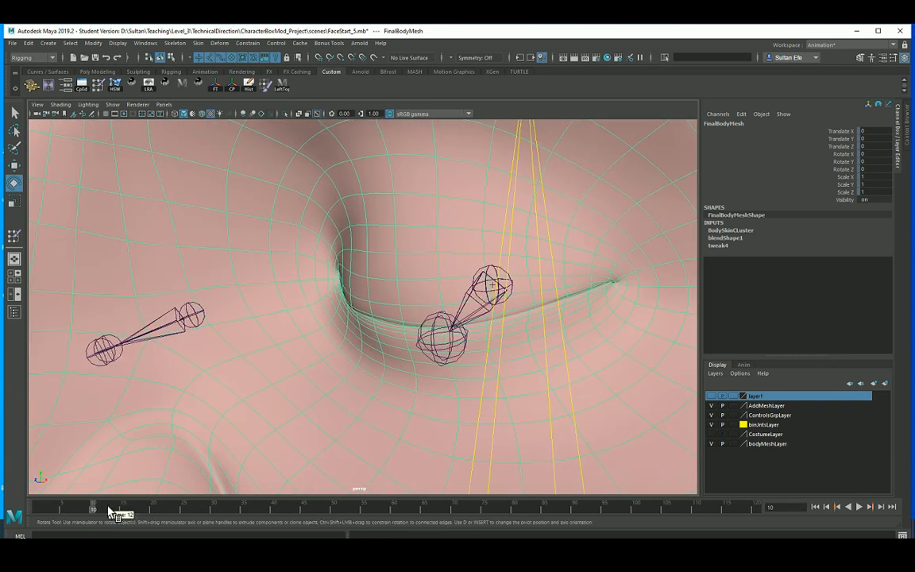
pyautogui.moveTo(108, 512)
pyautogui.mouseDown()
pyautogui.moveTo(38, 512)
pyautogui.moveTo(105, 515)
pyautogui.moveTo(94, 512)
pyautogui.mouseUp()
pyautogui.keyDown('alt'); pyautogui.moveTo(342, 413); pyautogui.dragTo(314, 361); pyautogui.keyUp('alt')
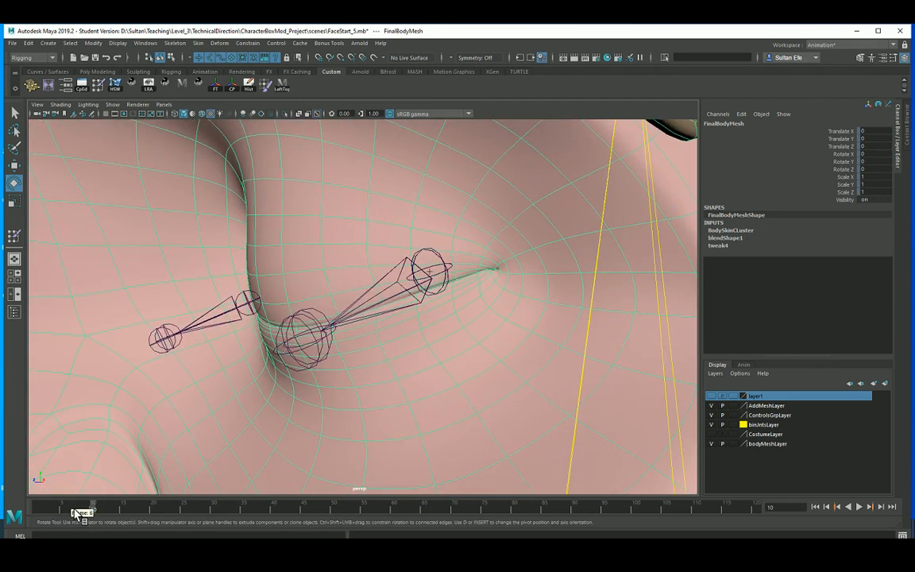
pyautogui.moveTo(79, 512)
pyautogui.mouseDown()
pyautogui.moveTo(45, 515)
pyautogui.moveTo(90, 516)
pyautogui.mouseUp()
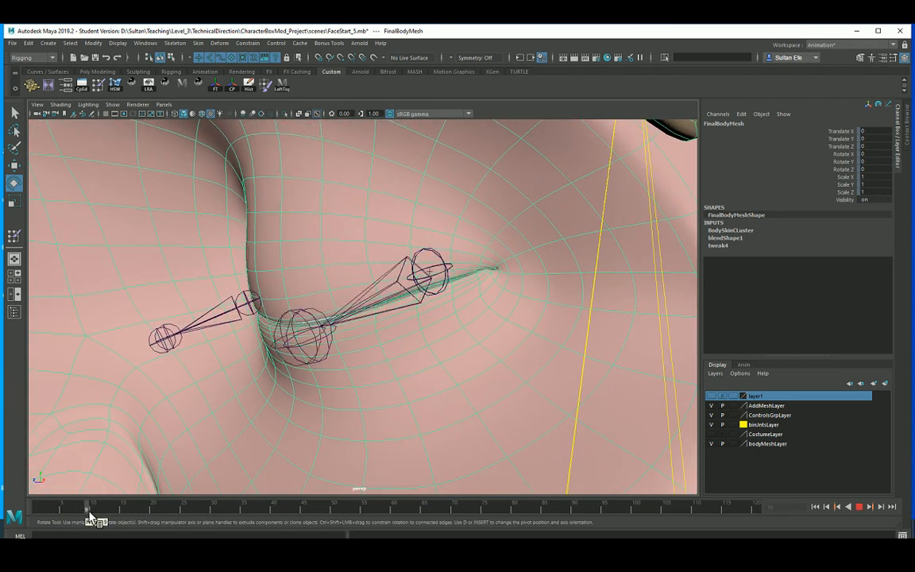
pyautogui.keyDown('alt'); pyautogui.moveTo(147, 485); pyautogui.dragTo(268, 317); pyautogui.keyUp('alt')
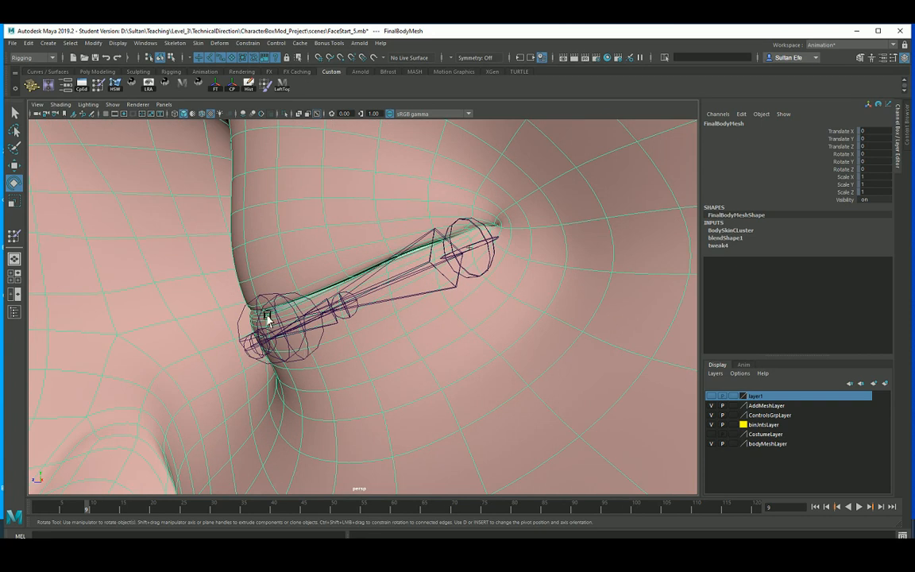
# Try moving LeftTopEyeLid_bind_jnt outwards at frame 9 to a Translate Y of 2.082, and inspect the lid.
pyautogui.click(258, 311)
pyautogui.press('w')
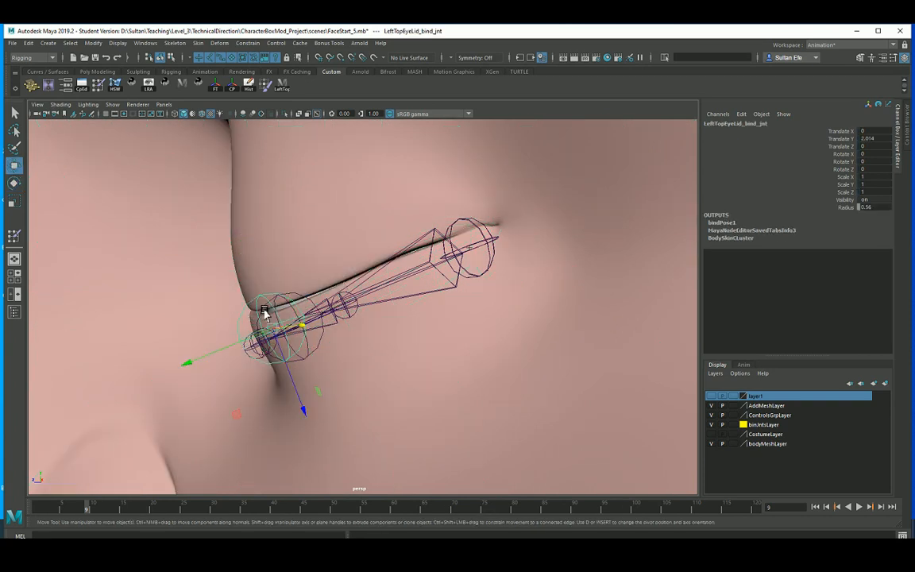
pyautogui.keyDown('alt'); pyautogui.moveTo(328, 311); pyautogui.dragTo(286, 296); pyautogui.keyUp('alt')
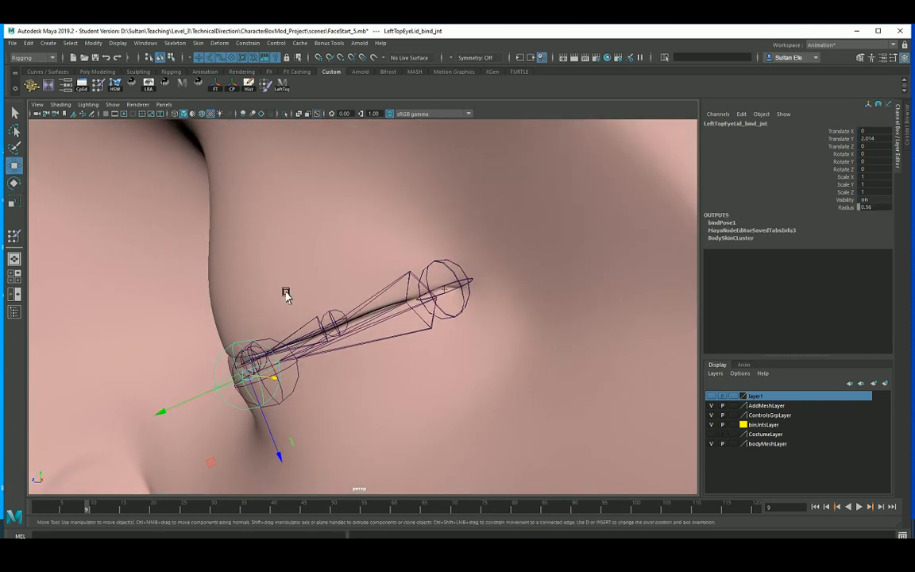
pyautogui.moveTo(187, 404); pyautogui.dragTo(279, 373)
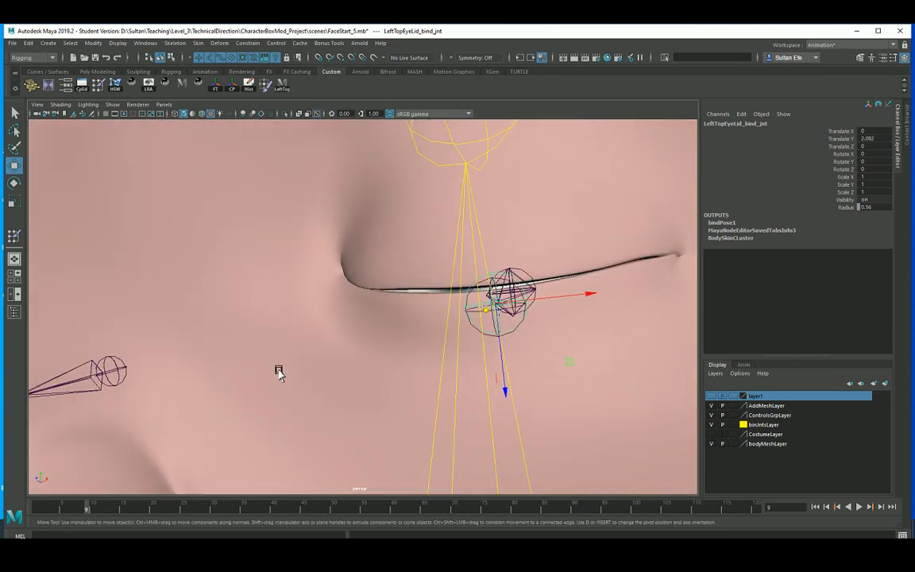
pyautogui.keyDown('alt'); pyautogui.moveTo(356, 376); pyautogui.dragTo(182, 425); pyautogui.keyUp('alt')
pyautogui.click(337, 380)
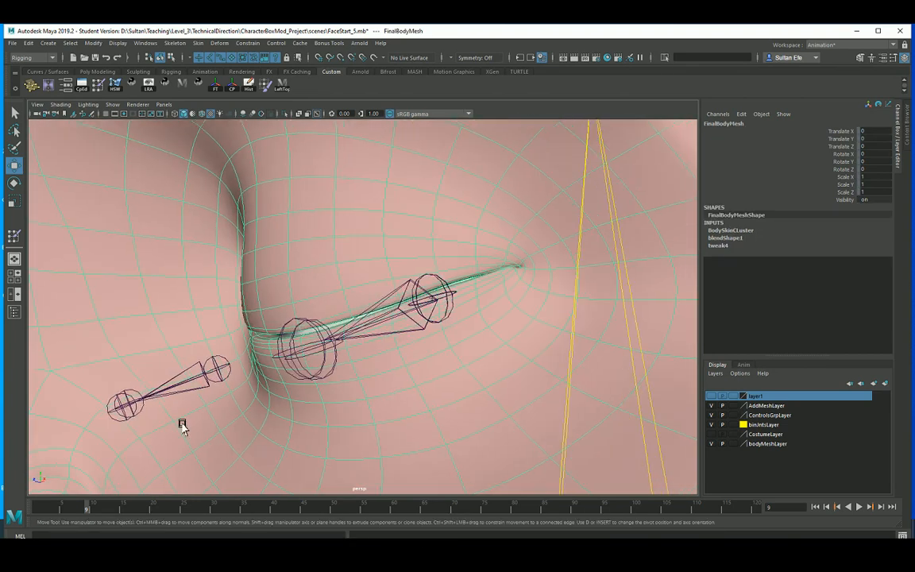
# Try moving LeftTopEyeLid_bind_jnt outwards at frame 6 to a Translate Y of 2.269, and undo the joint moves.
pyautogui.moveTo(87, 514)
pyautogui.mouseDown()
pyautogui.moveTo(98, 515)
pyautogui.moveTo(69, 513)
pyautogui.mouseUp()
pyautogui.scroll(-5, 257, 375)
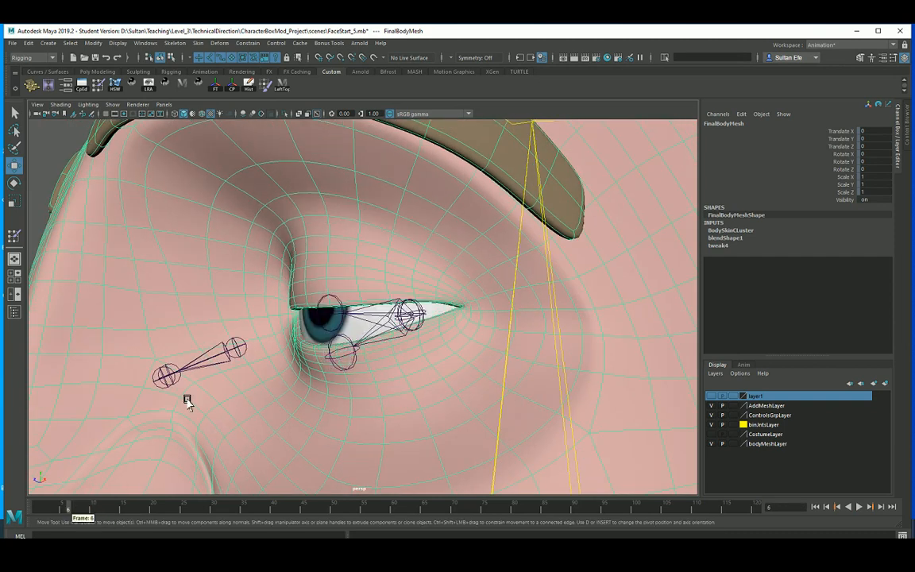
pyautogui.click(319, 308)
pyautogui.keyDown('alt'); pyautogui.moveTo(338, 310); pyautogui.dragTo(362, 332); pyautogui.keyUp('alt')
pyautogui.moveTo(367, 208); pyautogui.dragTo(356, 190)
pyautogui.hotkey('ctrl', 'z')
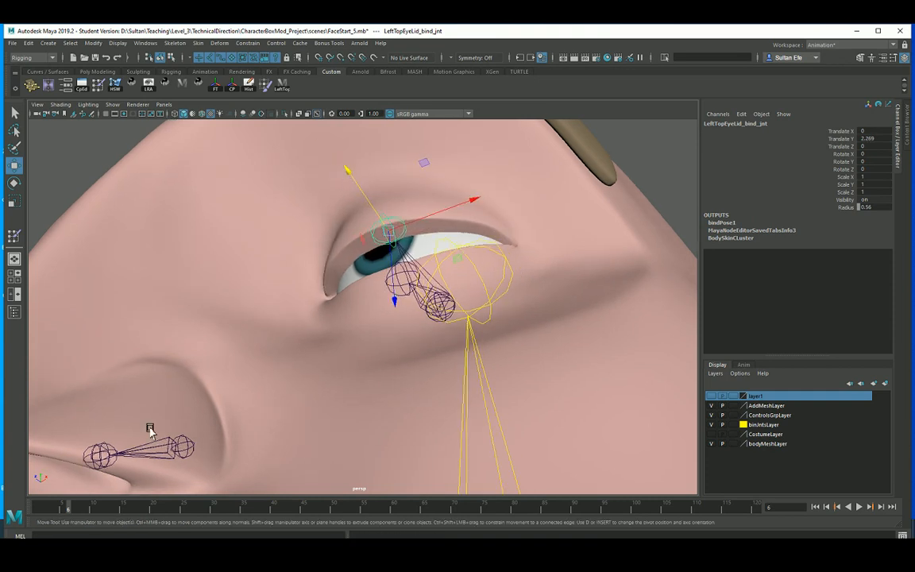
pyautogui.hotkey('ctrl', 'z')
pyautogui.keyDown('alt'); pyautogui.moveTo(302, 445); pyautogui.dragTo(395, 324); pyautogui.keyUp('alt')
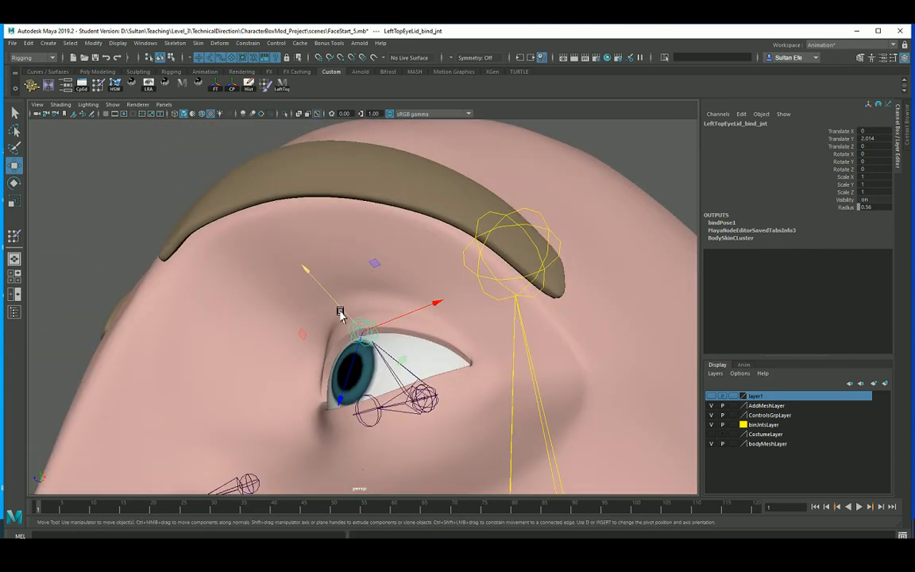
# Try moving LeftTopEyeLid_bind_jnt outwards at frame 1 to a Translate Y of 2.224, inspect the lid, and undo the move.
pyautogui.moveTo(344, 312); pyautogui.dragTo(323, 326)
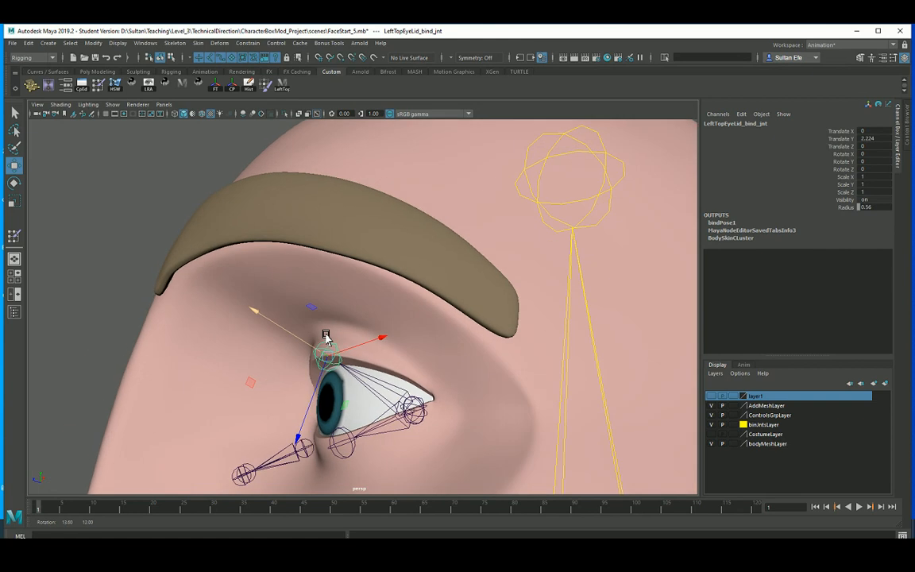
pyautogui.moveTo(322, 327)
pyautogui.keyDown('alt'); pyautogui.mouseDown(button='right')
pyautogui.moveTo(336, 338)
pyautogui.moveTo(340, 328)
pyautogui.mouseUp(button='right'); pyautogui.keyUp('alt')
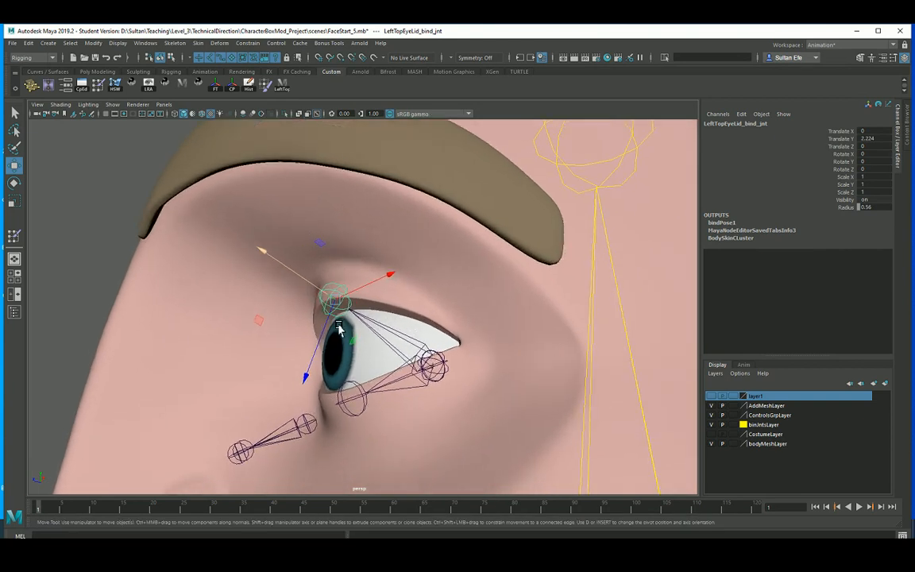
pyautogui.hotkey('ctrl', 'z')
pyautogui.hotkey('ctrl', 'z')
pyautogui.hotkey('ctrl', 'z')
pyautogui.hotkey('ctrl', 'z')
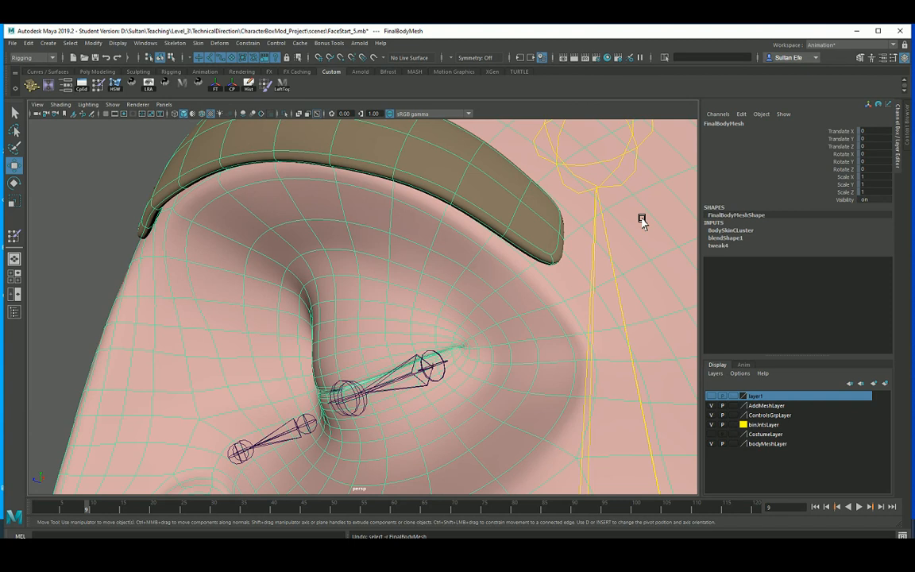
# Return the timeline to frame 1 to view the left eye with its lid open.
pyautogui.keyDown('alt'); pyautogui.moveTo(480, 332); pyautogui.dragTo(439, 327, button='right'); pyautogui.keyUp('alt')
pyautogui.keyDown('alt'); pyautogui.moveTo(439, 326); pyautogui.dragTo(423, 350); pyautogui.keyUp('alt')
pyautogui.moveTo(88, 509); pyautogui.dragTo(37, 509)
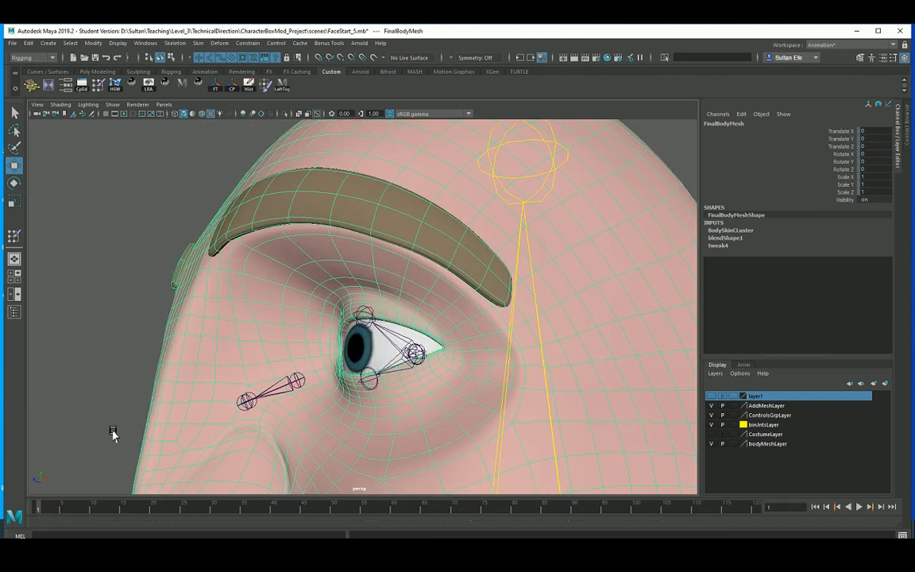
# Open the right upper eyelid by setting RightTopEyeLidBase_Jnt's Rotate X to 0.
pyautogui.keyDown('alt'); pyautogui.moveTo(113, 433); pyautogui.dragTo(397, 328); pyautogui.keyUp('alt')
pyautogui.keyDown('alt'); pyautogui.moveTo(182, 340); pyautogui.dragTo(218, 306); pyautogui.keyUp('alt')
pyautogui.click(211, 315)
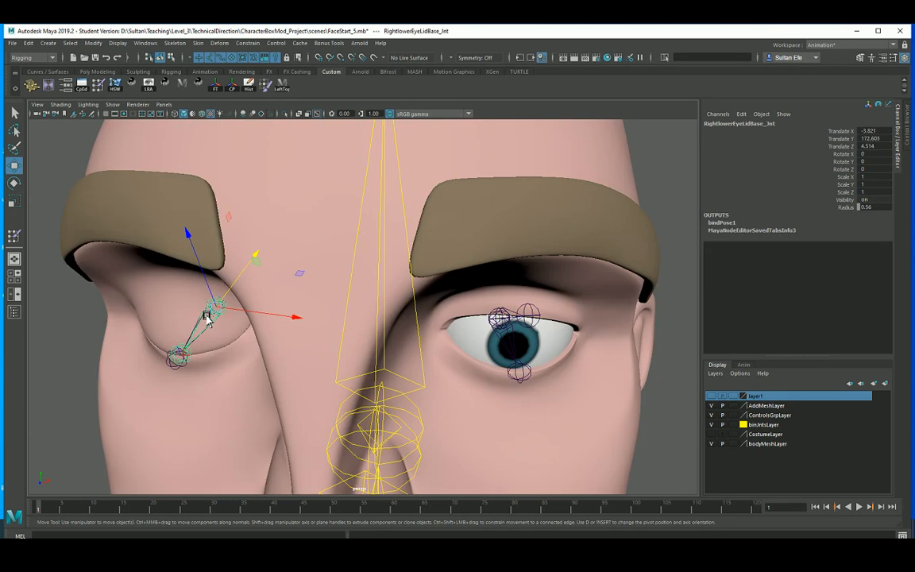
pyautogui.click(173, 363)
pyautogui.press('Up')
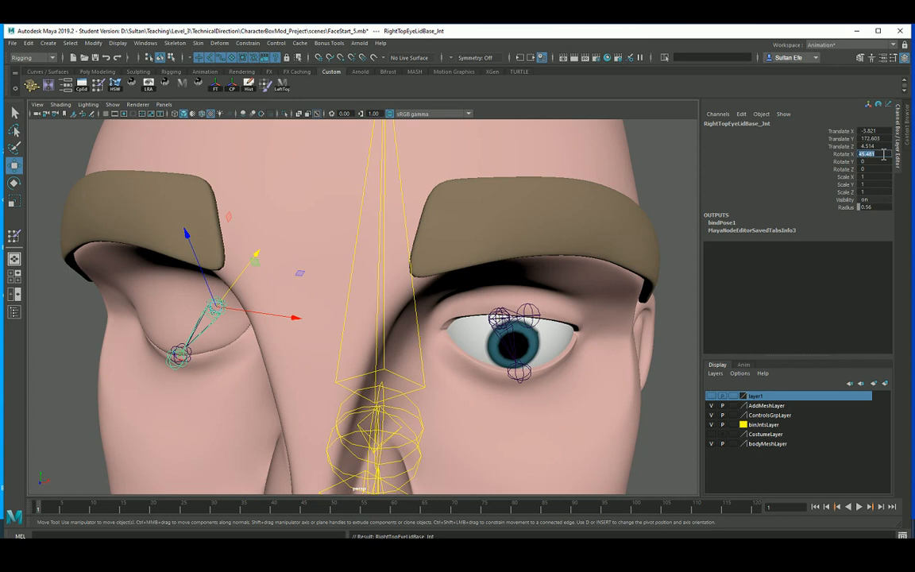
pyautogui.write('0')
pyautogui.press('Return')
# Select LeftTopEyeLid_bind_jnt and RightTopEyeLid_bind_jnt in turn to compare their translations, and inspect both open eyes from several angles.
pyautogui.click(535, 320)
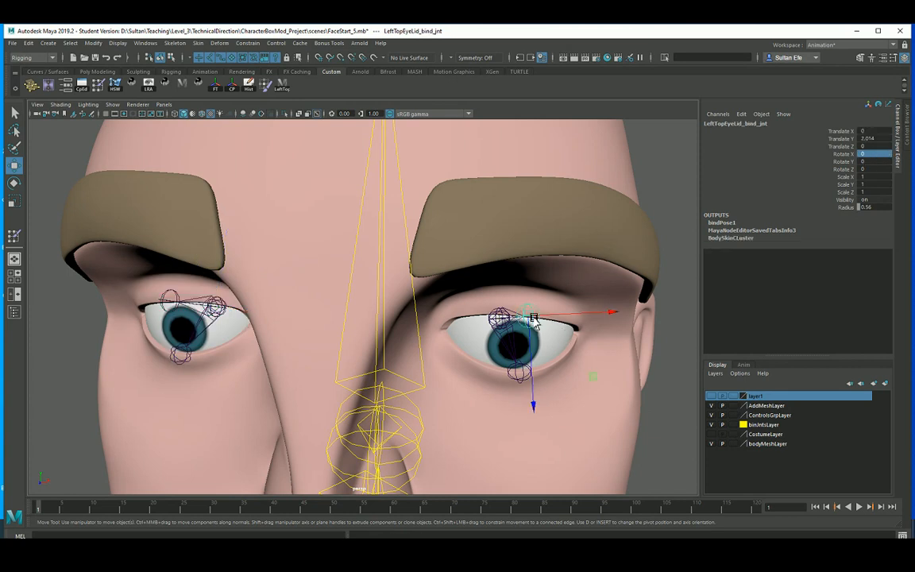
pyautogui.keyDown('alt'); pyautogui.moveTo(563, 311); pyautogui.dragTo(489, 308); pyautogui.keyUp('alt')
pyautogui.keyDown('alt'); pyautogui.moveTo(219, 294); pyautogui.dragTo(237, 299); pyautogui.keyUp('alt')
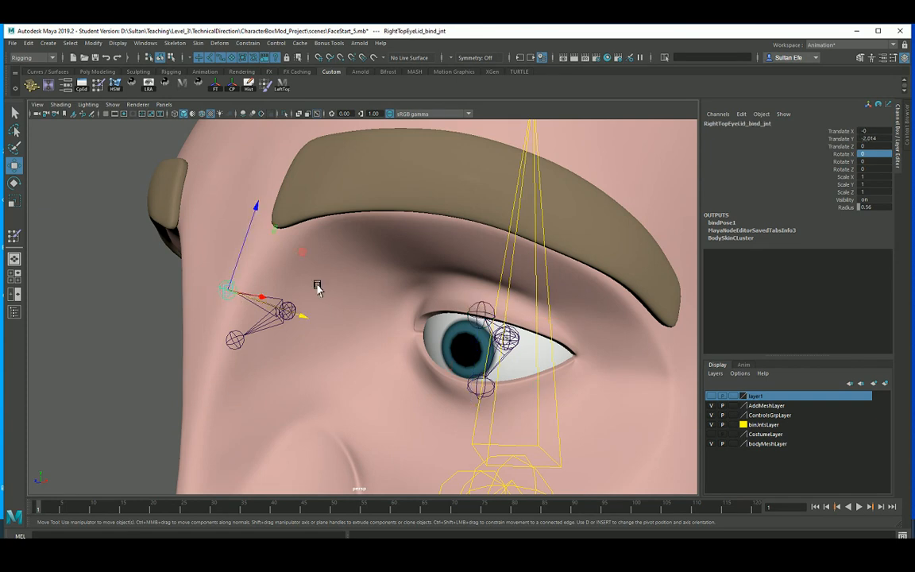
pyautogui.moveTo(317, 287)
pyautogui.keyDown('alt'); pyautogui.mouseDown()
pyautogui.moveTo(347, 302)
pyautogui.moveTo(333, 296)
pyautogui.mouseUp(); pyautogui.keyUp('alt')
pyautogui.click(14, 43)
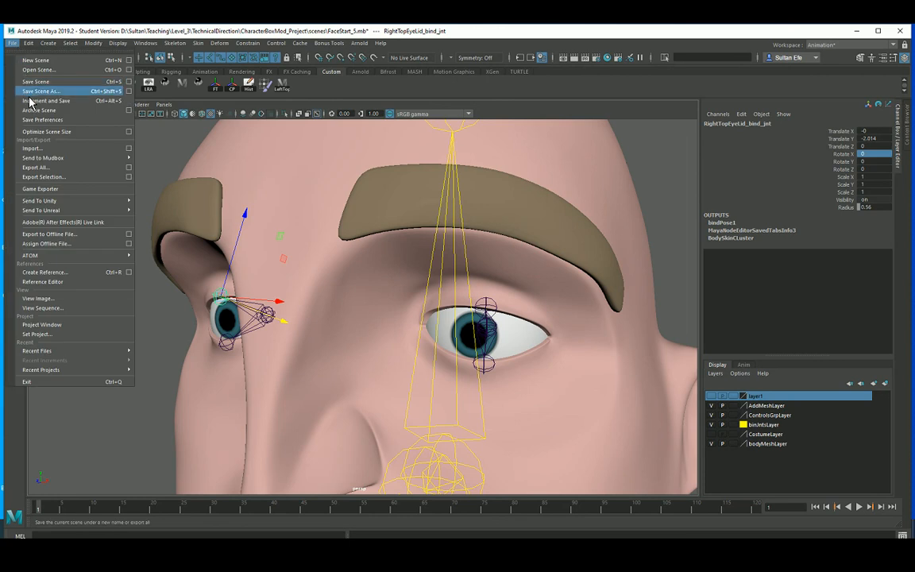
pyautogui.click(33, 36)
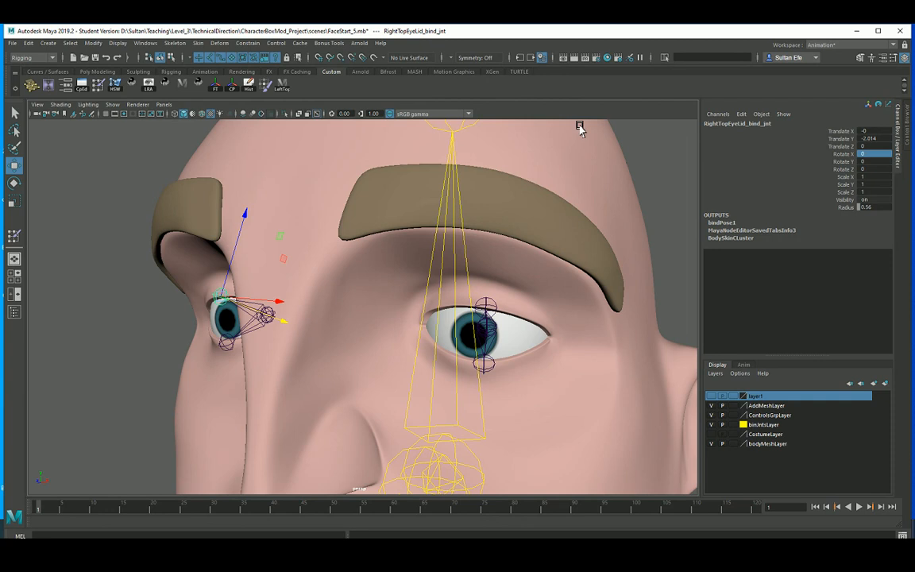